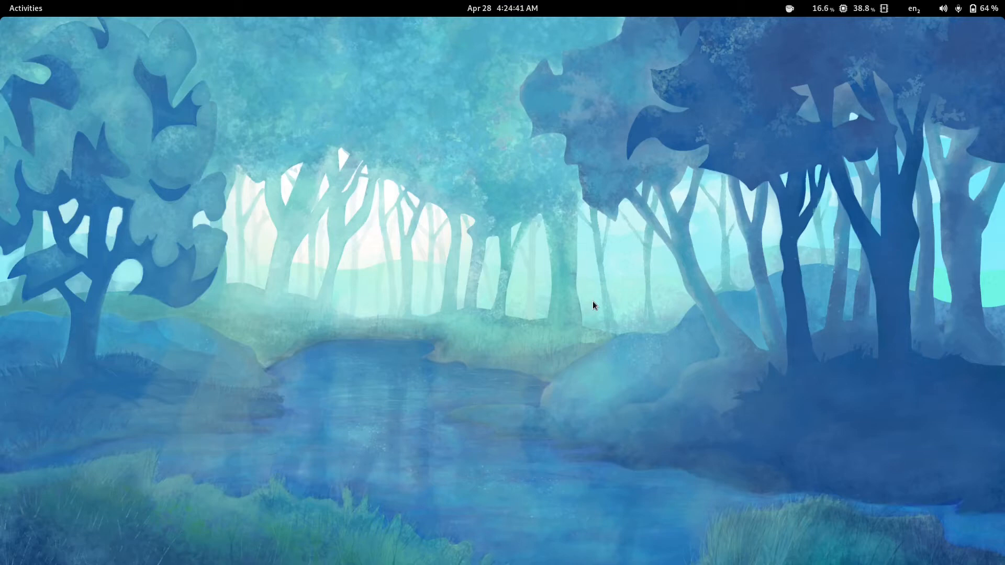
# - Switch to Blender and turn on the Screencast Keys display in the 3D viewport
pyautogui.moveTo(0, 0)
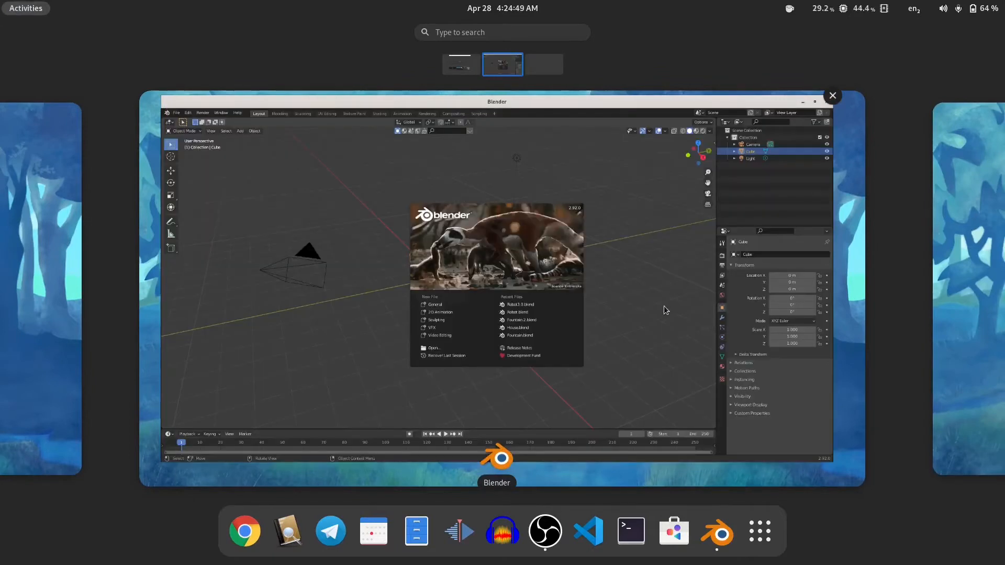
pyautogui.click(664, 306)
pyautogui.click(677, 298)
pyautogui.press('n')
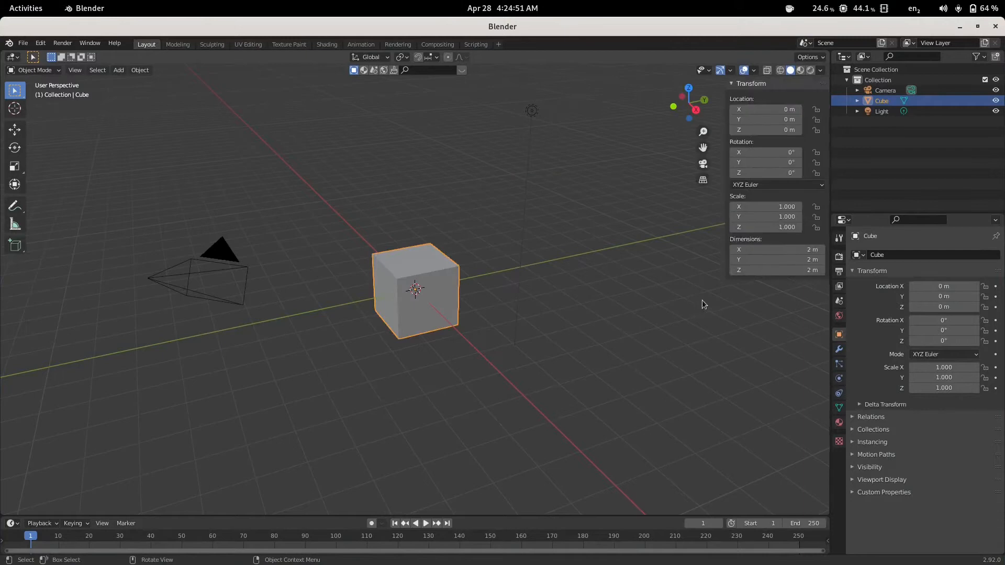
pyautogui.click(823, 210)
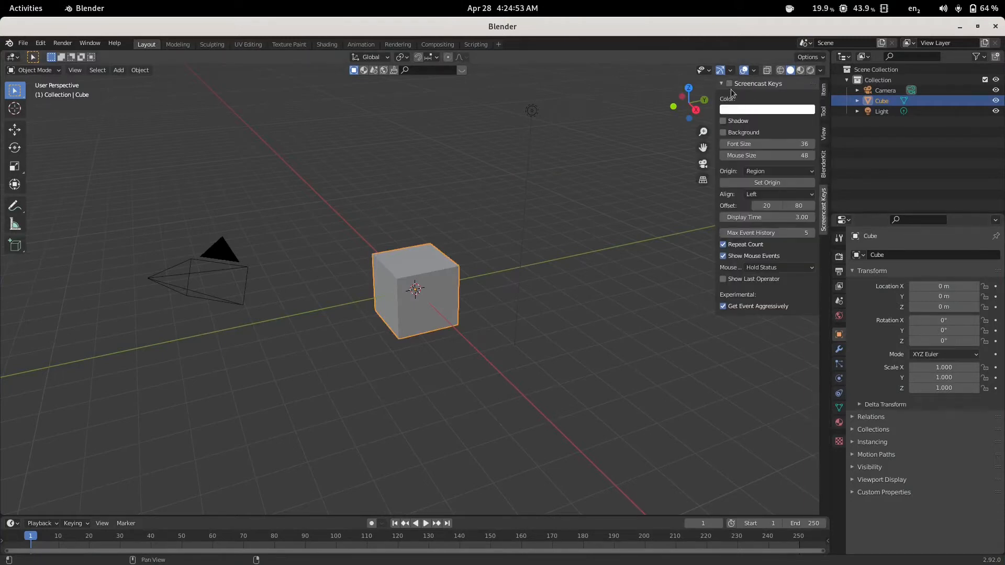
pyautogui.press('n')
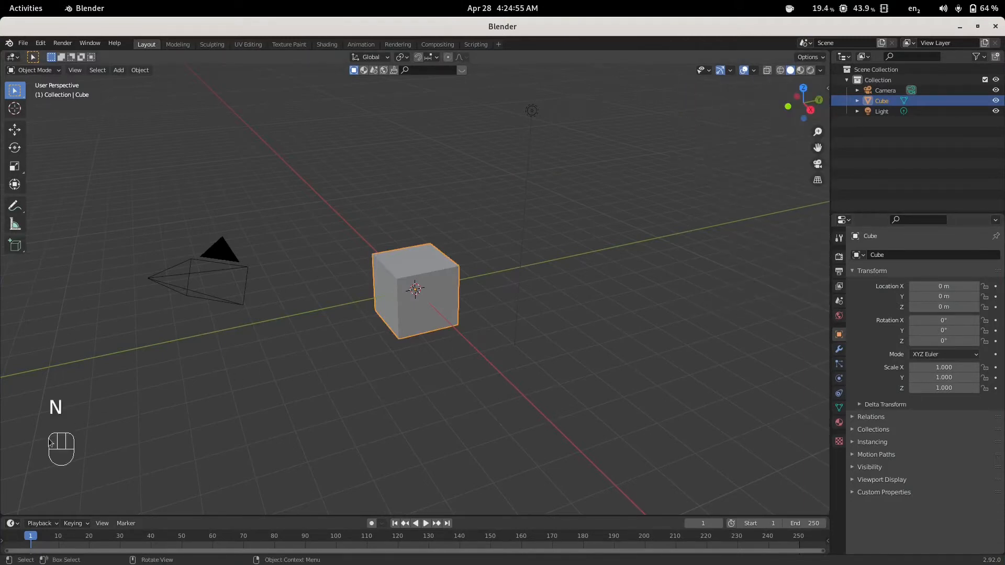
# - Delete the default cube and add a cone mesh at the origin
pyautogui.press('x')
pyautogui.click(411, 314)
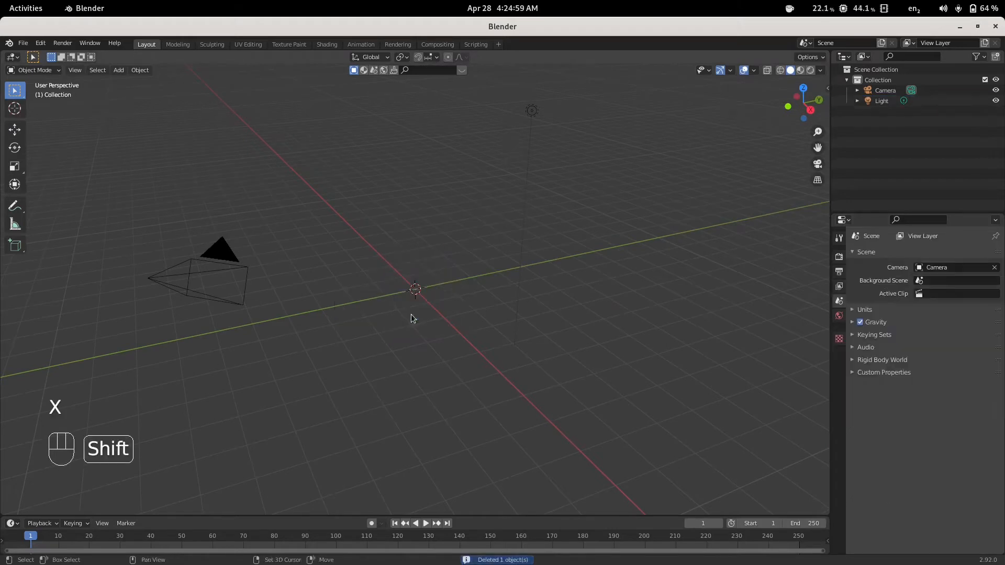
pyautogui.hotkey('shift', 'a')
pyautogui.moveTo(410, 315)
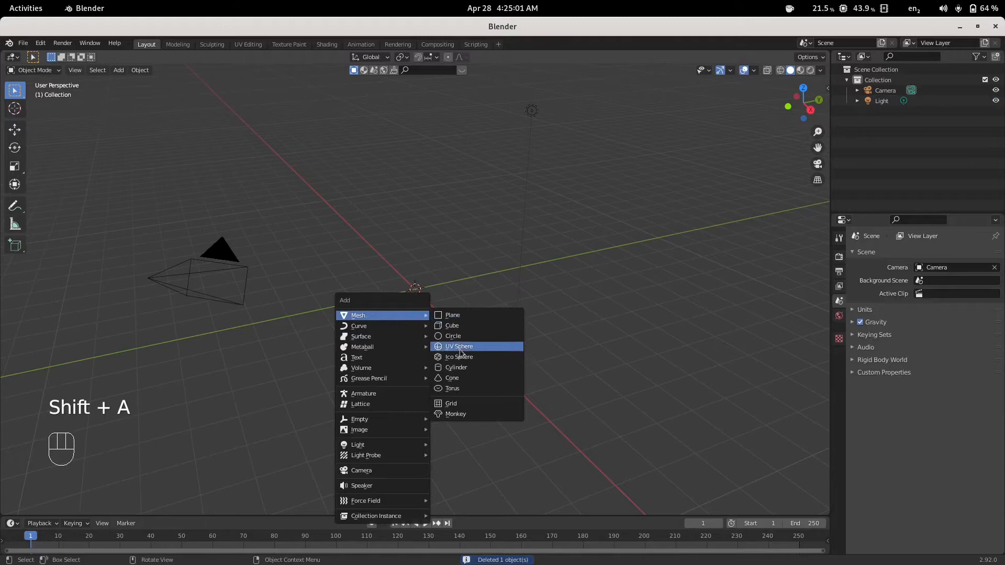
pyautogui.click(461, 373)
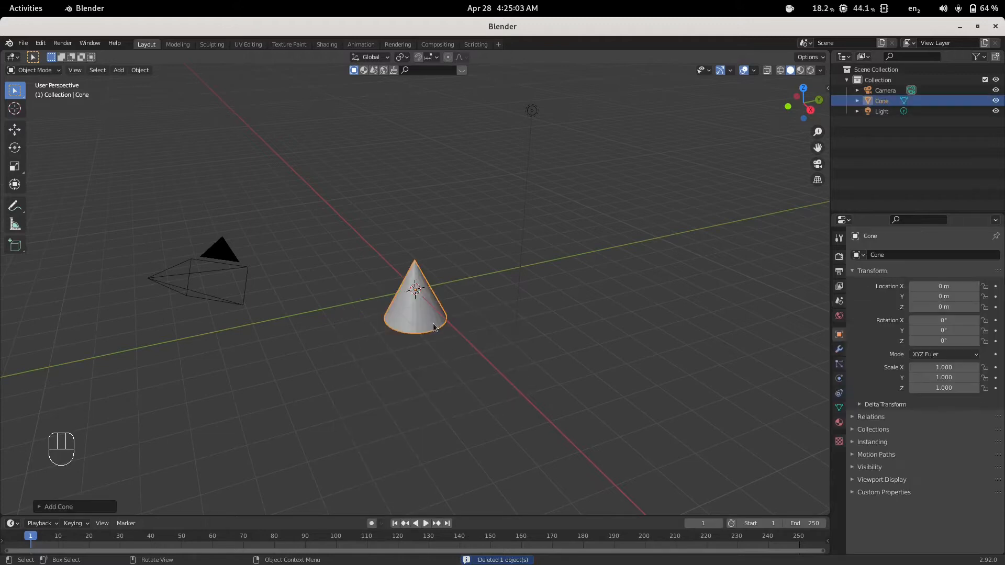
# - Delete all of the cone's base vertices in Edit Mode with X-ray on, keeping only the tip vertex, and reselect the object in Object Mode
pyautogui.press('Tab')
pyautogui.scroll(3, 446, 352)
pyautogui.press('alt')
pyautogui.hotkey('alt', 'z')
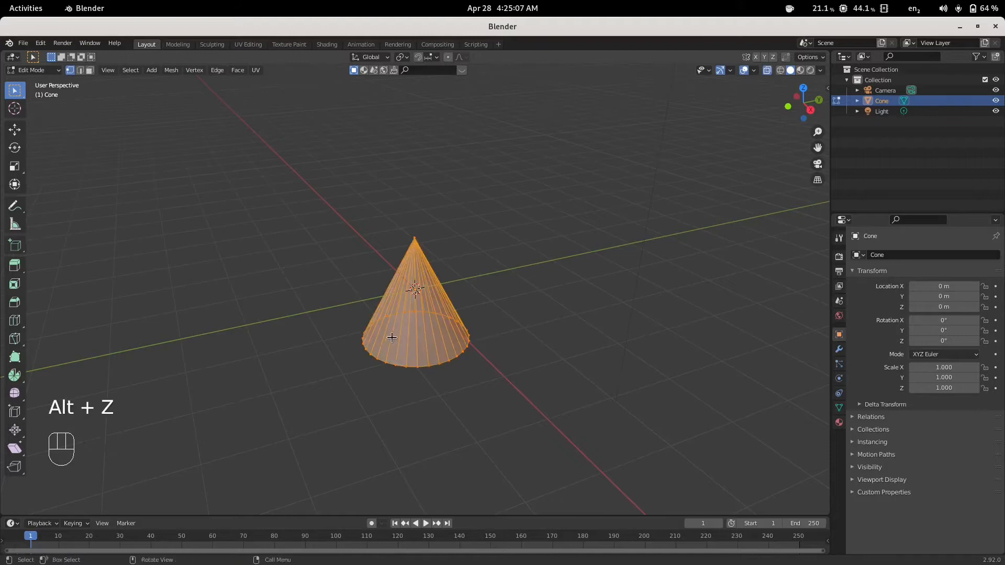
pyautogui.moveTo(349, 292); pyautogui.dragTo(521, 393)
pyautogui.scroll(4, 473, 410)
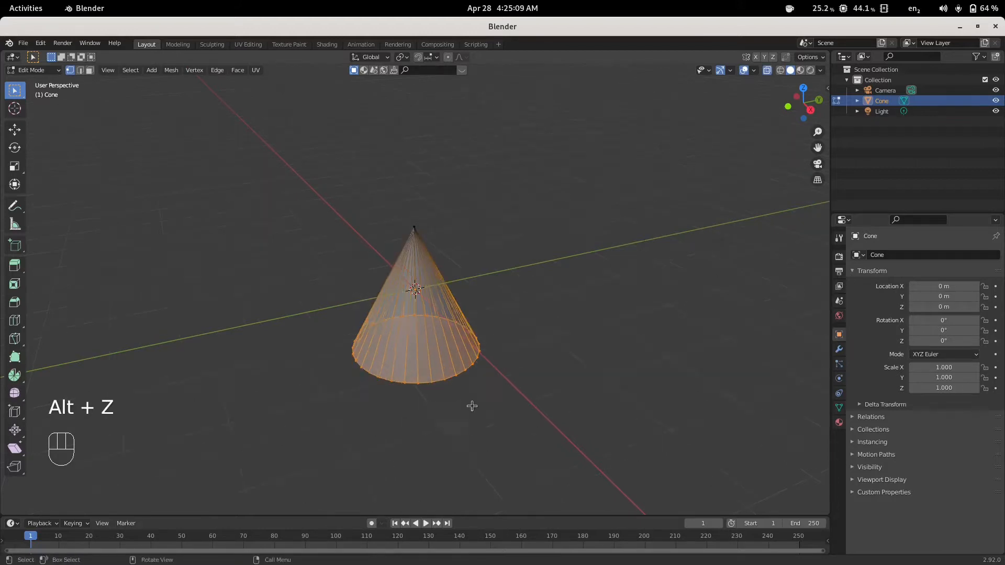
pyautogui.press('x')
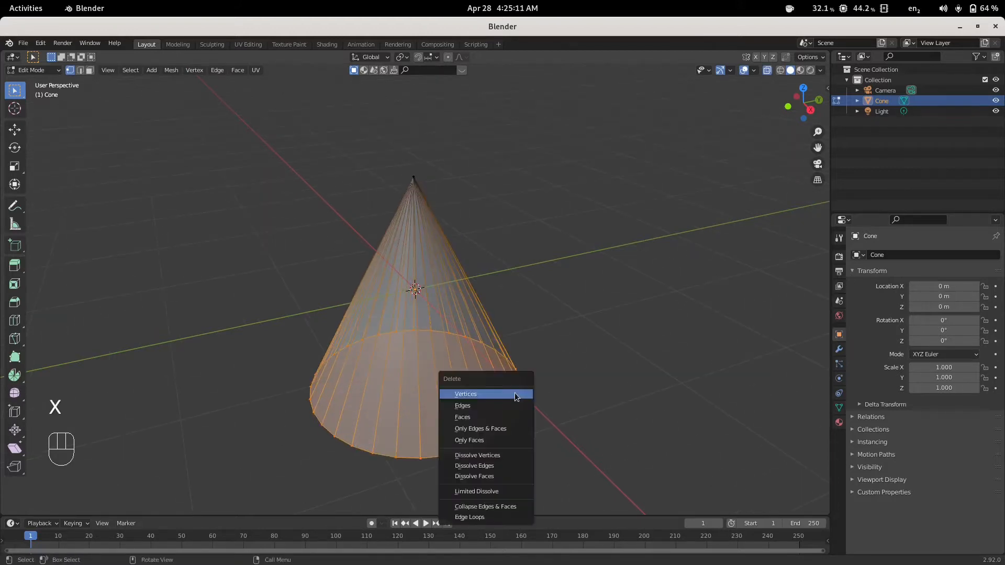
pyautogui.click(516, 396)
pyautogui.press('Tab')
pyautogui.moveTo(392, 160); pyautogui.dragTo(461, 211)
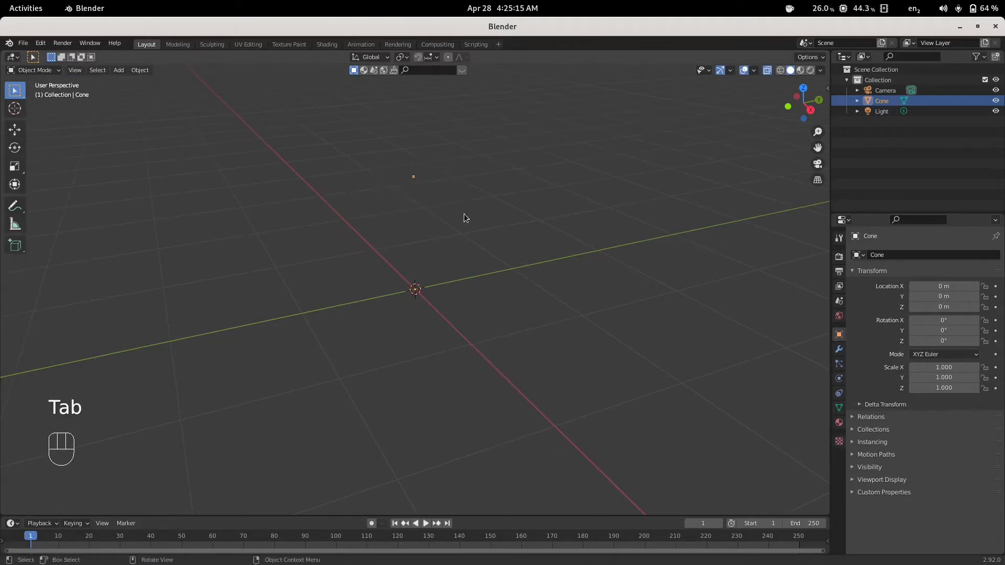
# - In front view, add Skin and Subdivision Surface modifiers to the single-vertex object, with the subdivision's viewport level at 2
pyautogui.press('KP_1')
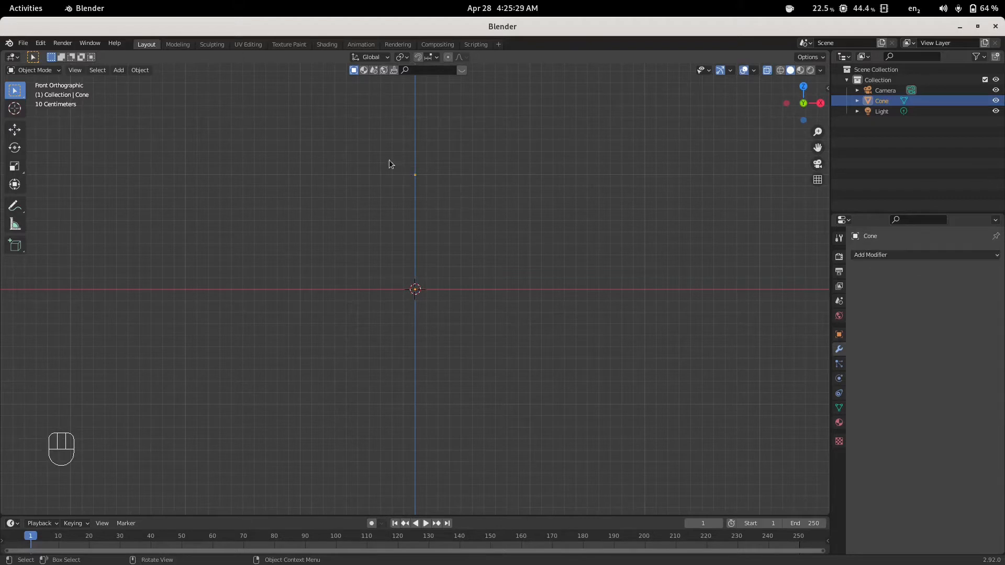
pyautogui.click(882, 256)
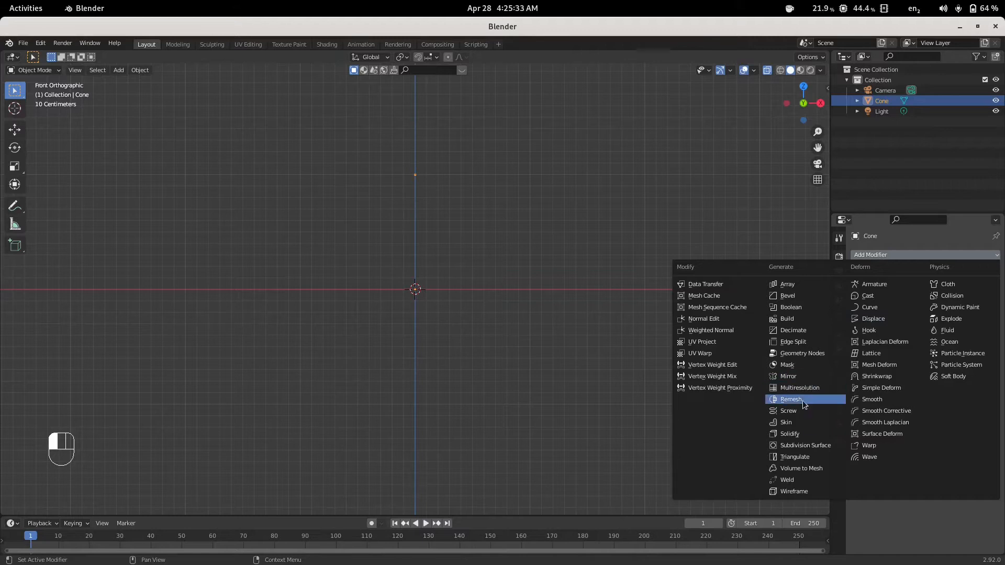
pyautogui.click(786, 422)
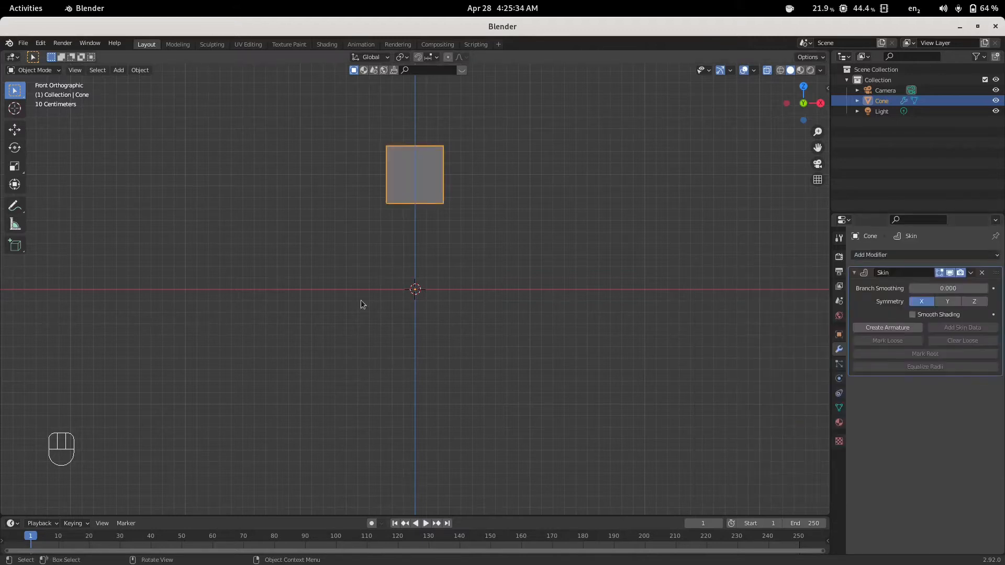
pyautogui.click(896, 254)
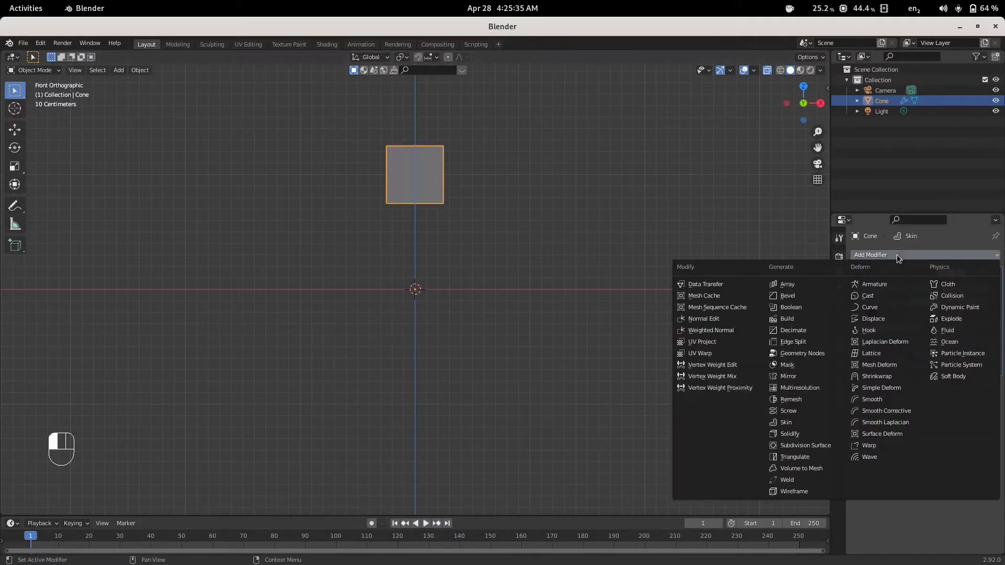
pyautogui.click(801, 445)
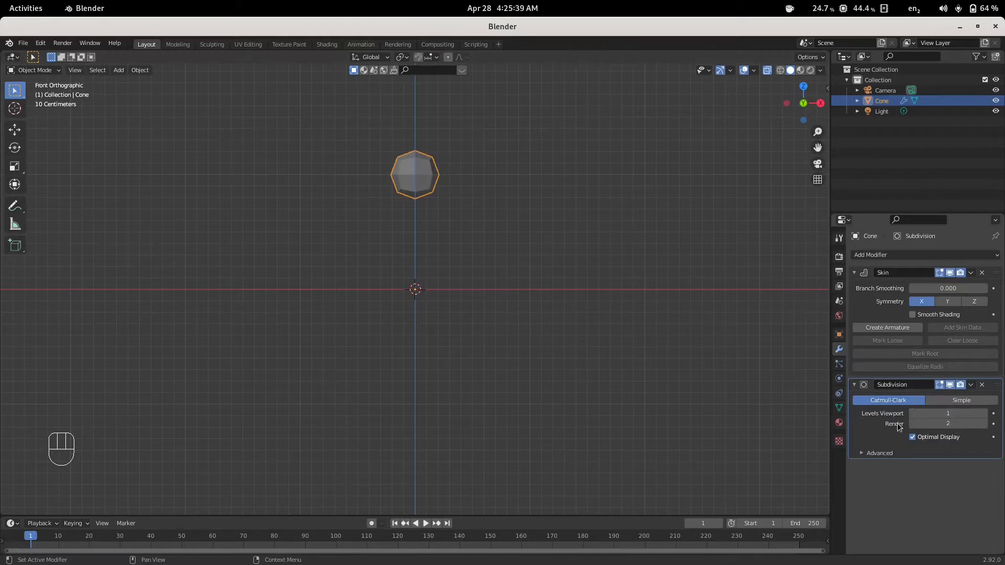
pyautogui.click(983, 413)
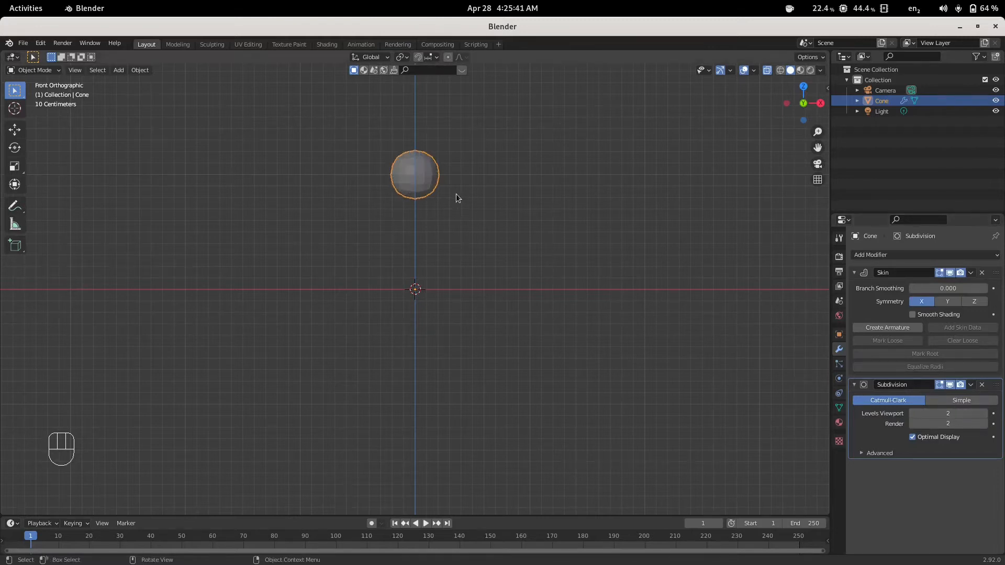
# - Duplicate the sphere twice along the X axis at about 1.33 m spacing, and hide both copies together with the light
pyautogui.scroll(-3, 457, 212)
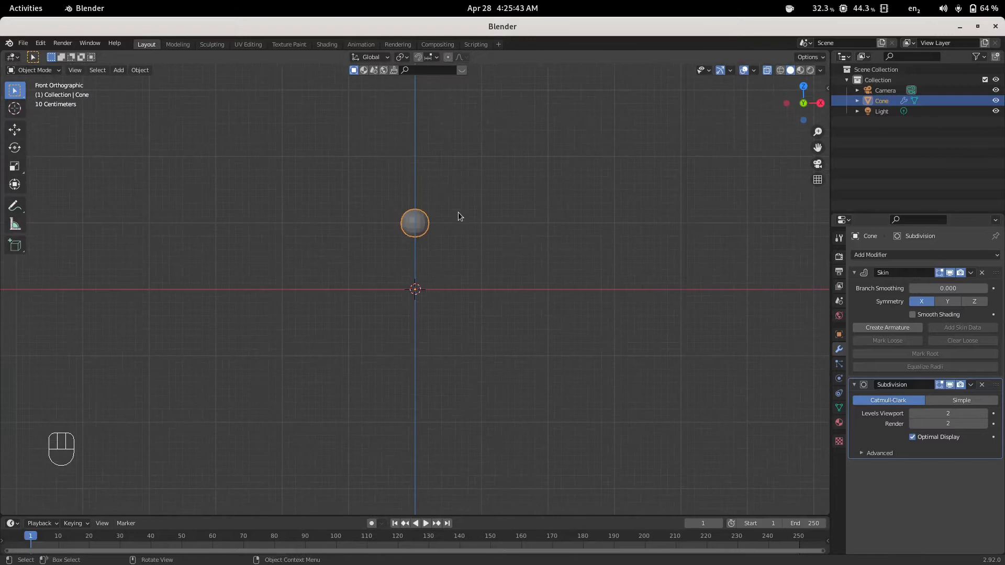
pyautogui.keyDown('shift'); pyautogui.moveTo(487, 189); pyautogui.dragTo(470, 345, button='middle'); pyautogui.keyUp('shift')
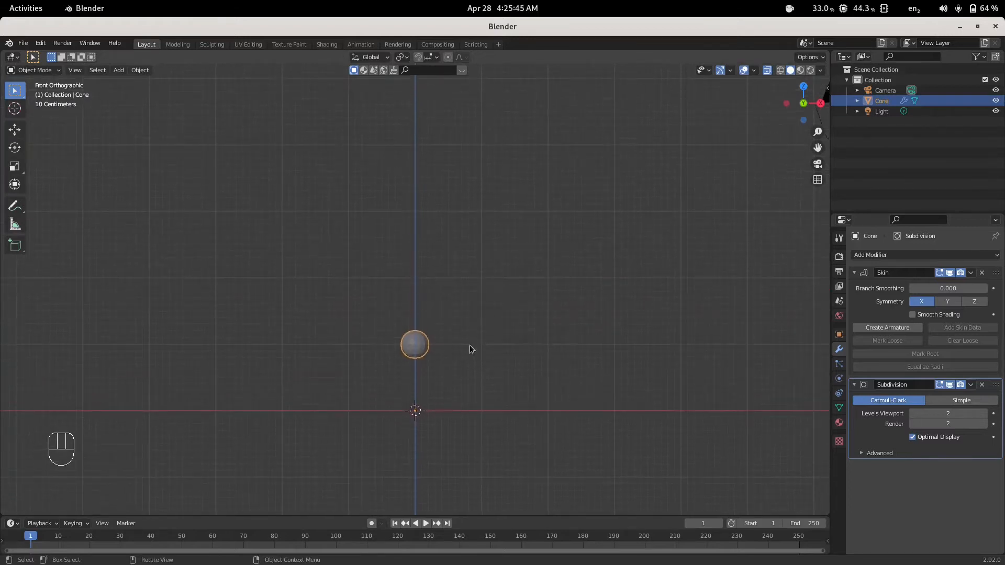
pyautogui.hotkey('shift', 'd')
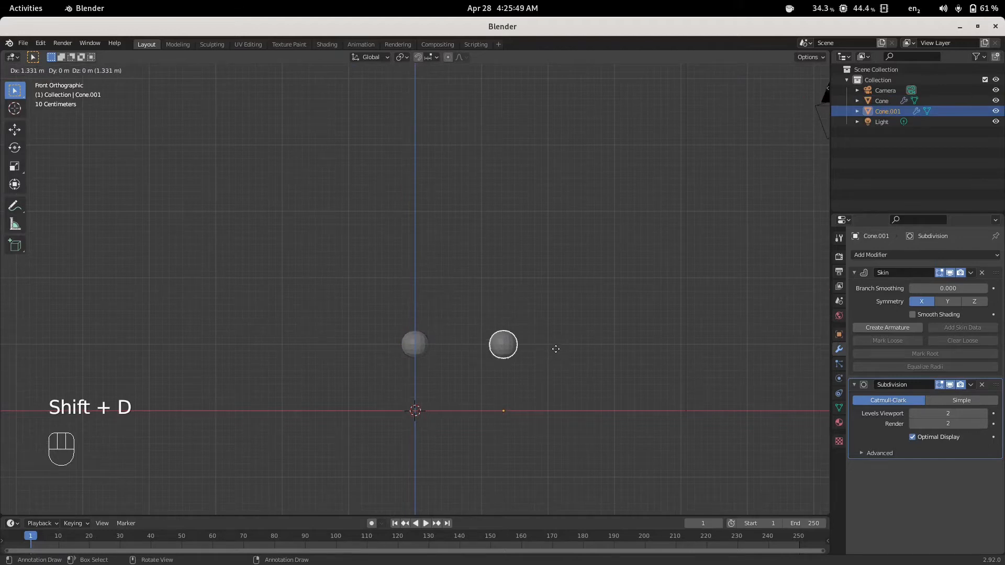
pyautogui.press('x')
pyautogui.click(558, 346)
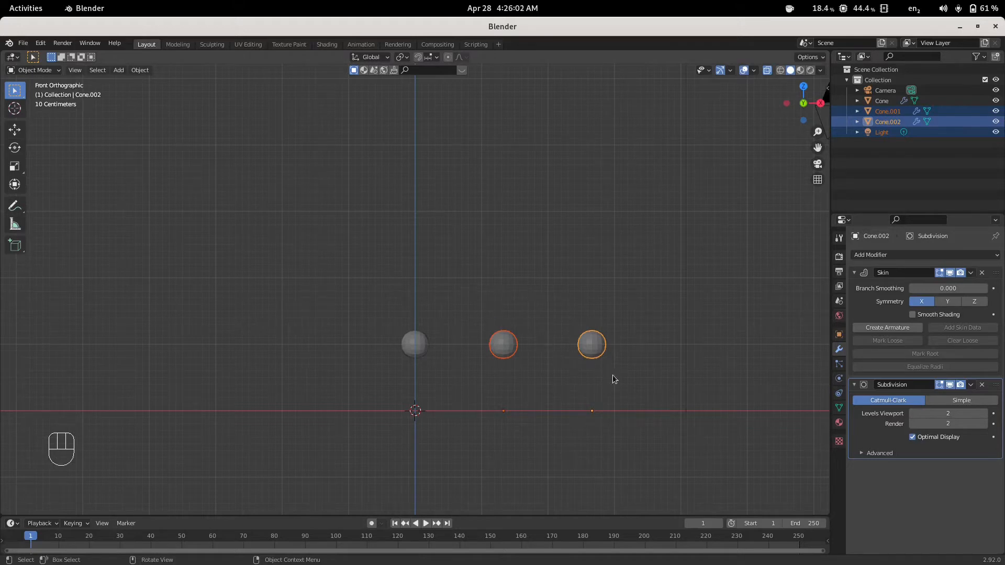
pyautogui.press('h')
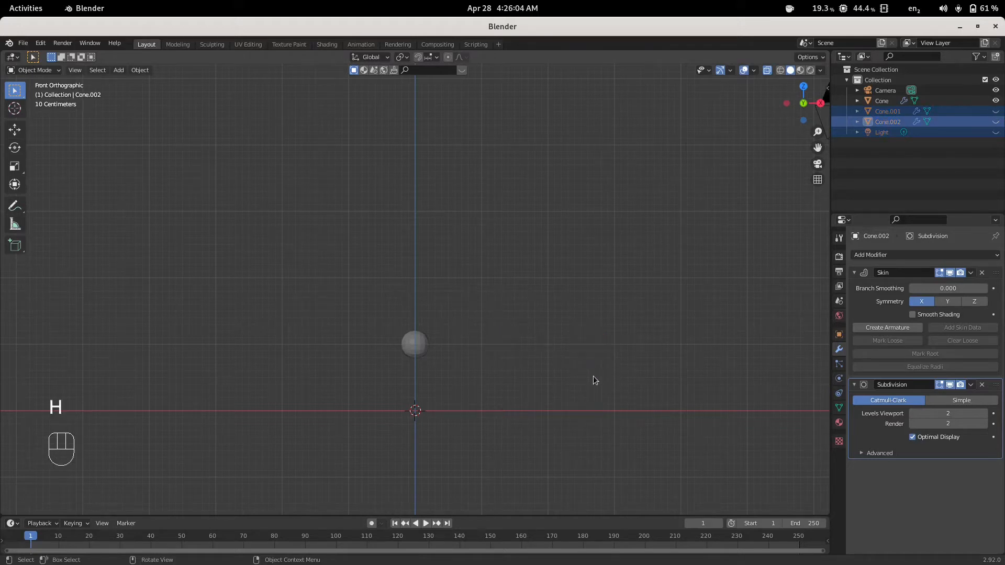
# - Extrude the original sphere's vertex about 2.6 m upward along Z and enlarge the new vertex's skin radius by about 6 times
pyautogui.click(417, 345)
pyautogui.press('Tab')
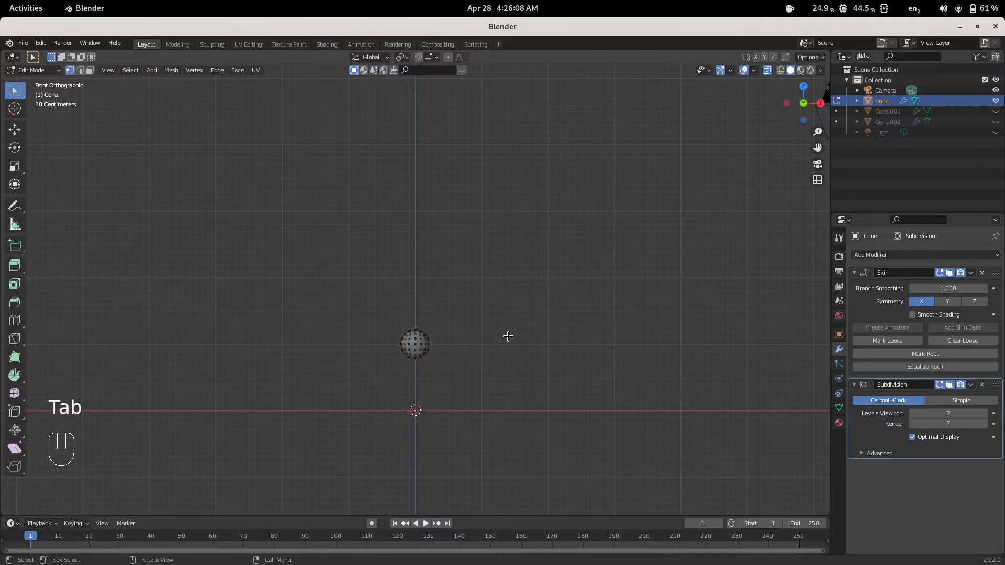
pyautogui.scroll(1, 456, 351)
pyautogui.click(415, 356)
pyautogui.press('e')
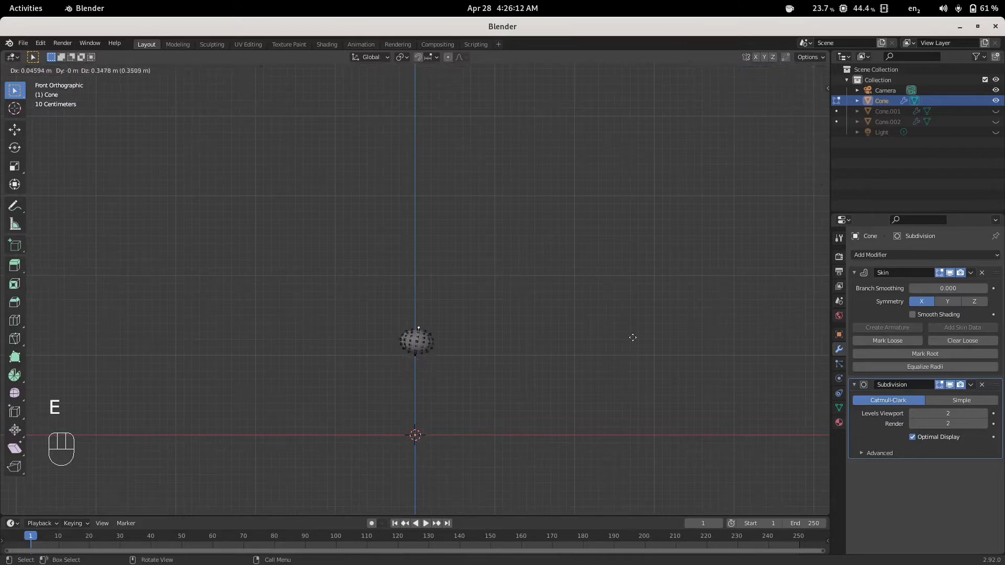
pyautogui.press('z')
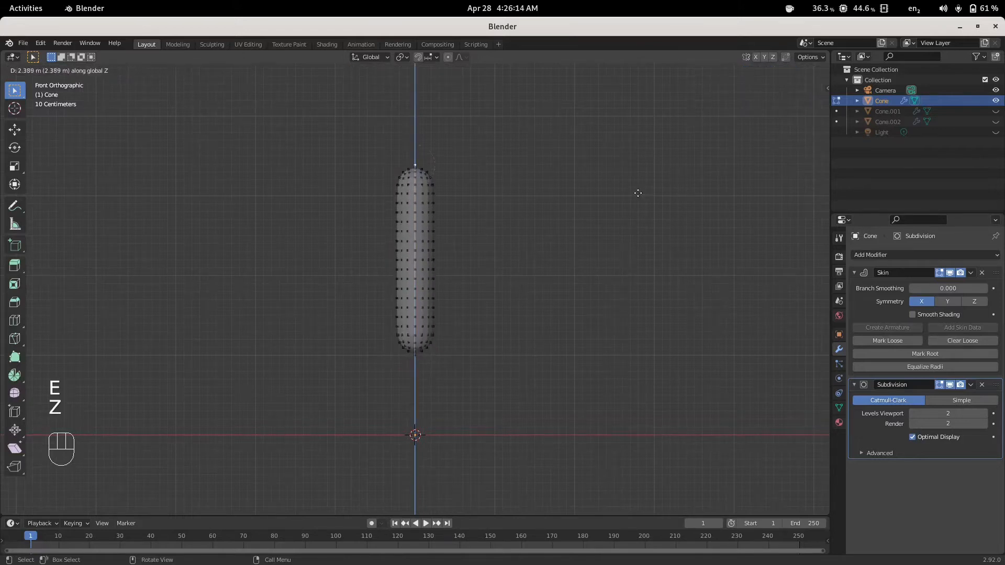
pyautogui.click(639, 178)
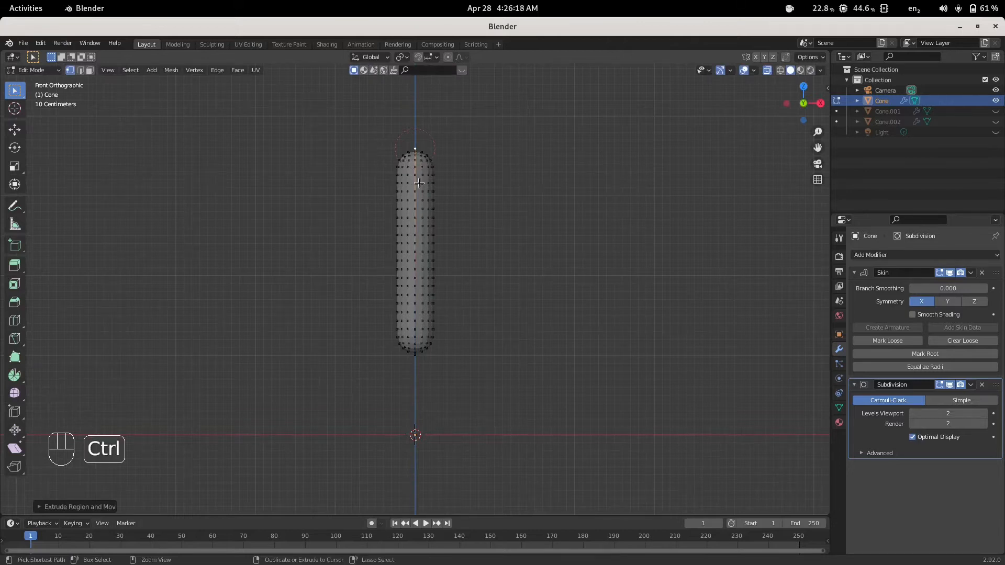
pyautogui.hotkey('ctrl', 'a')
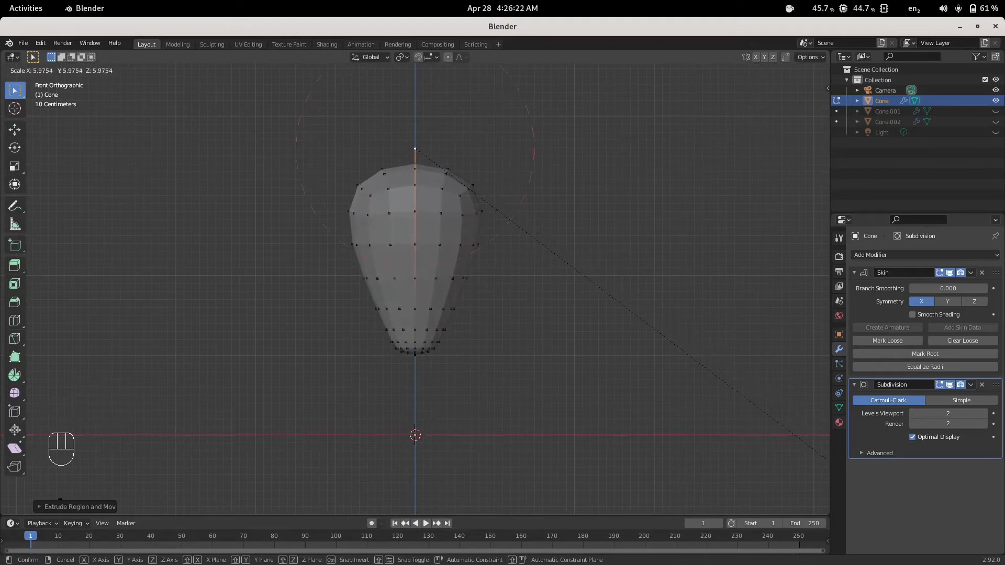
pyautogui.press('Return')
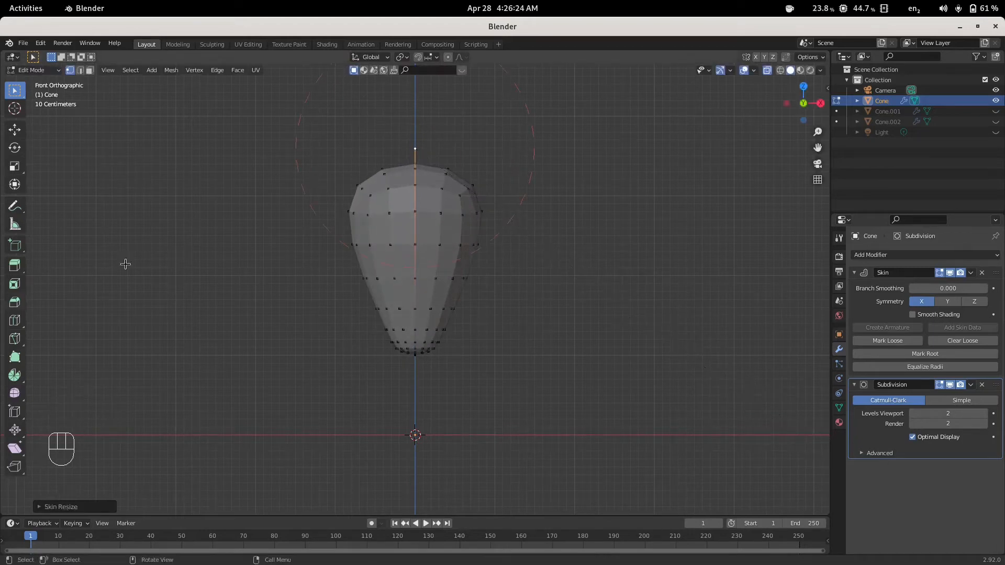
# - Duplicate both vertices of the tapered torso shape and place the copy about 2.7 m higher along the Z axis
pyautogui.scroll(-1, 382, 250)
pyautogui.moveTo(363, 161); pyautogui.dragTo(523, 388)
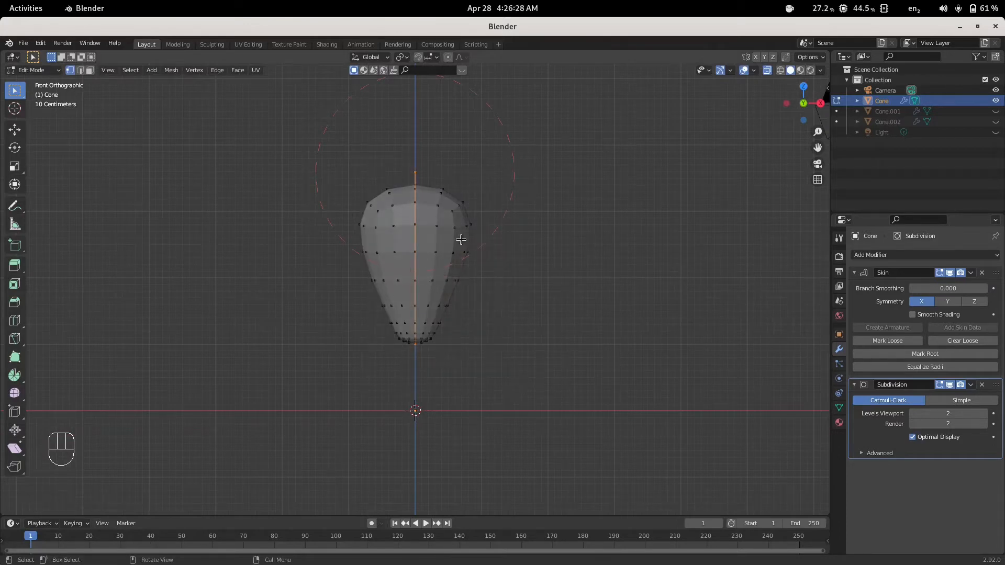
pyautogui.press('shift')
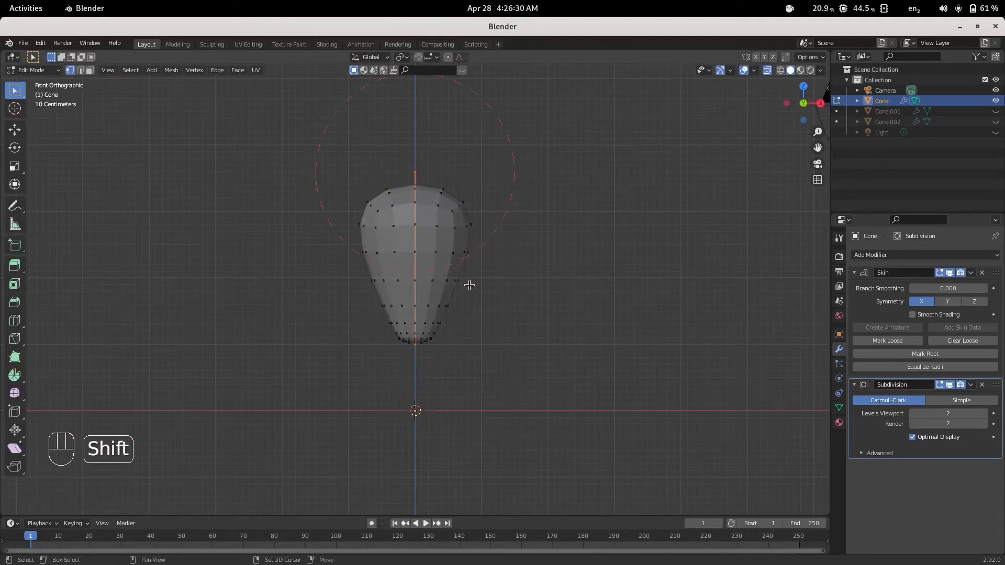
pyautogui.keyDown('shift'); pyautogui.moveTo(489, 338); pyautogui.dragTo(488, 420, button='middle'); pyautogui.keyUp('shift')
pyautogui.hotkey('shift', 'd')
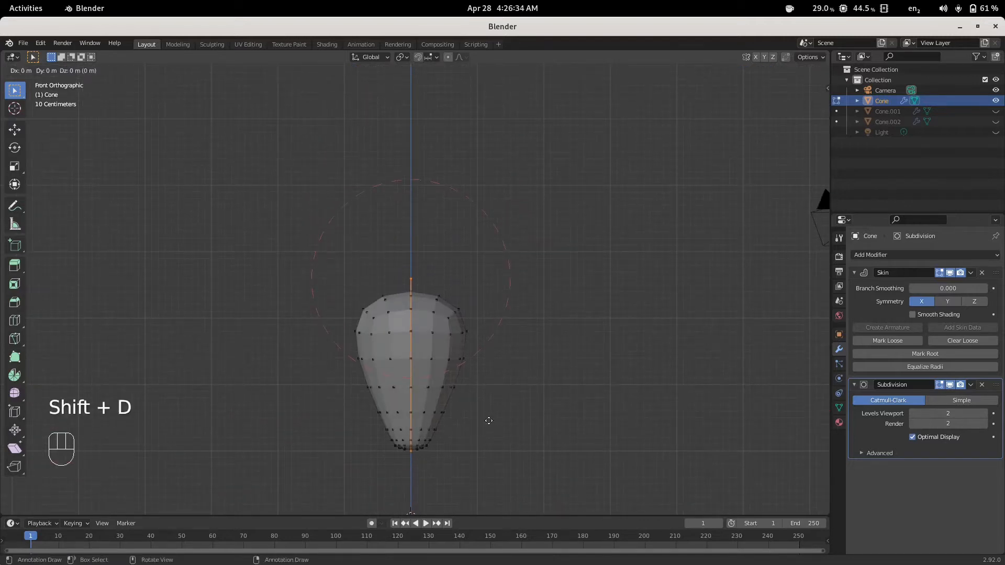
pyautogui.press('z')
pyautogui.click(486, 247)
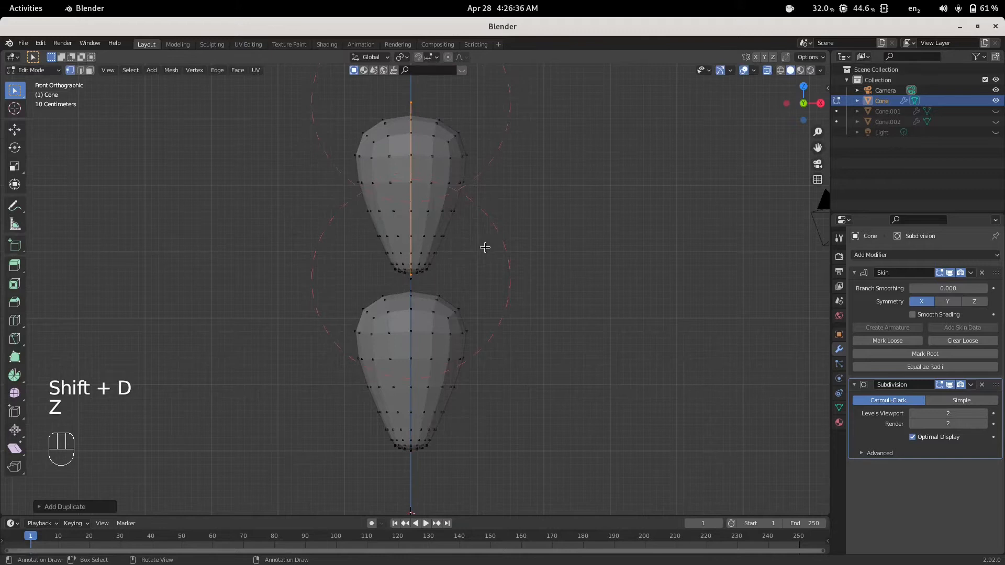
# - Scale the upper tapered body segment to about 0.51 and lower it about 0.83 m along Z onto the torso
pyautogui.press('s')
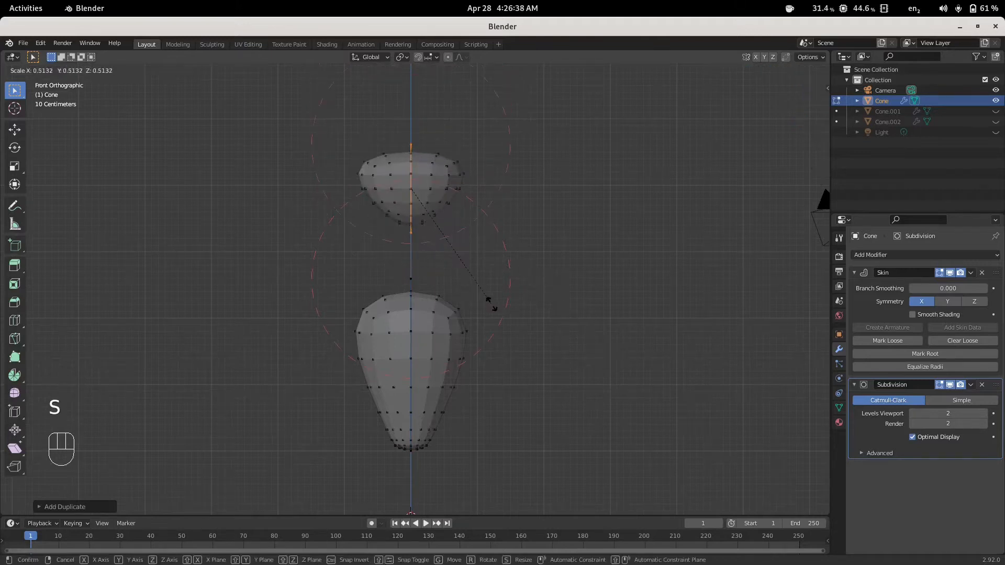
pyautogui.click(491, 305)
pyautogui.moveTo(327, 92); pyautogui.dragTo(517, 256)
pyautogui.press('g')
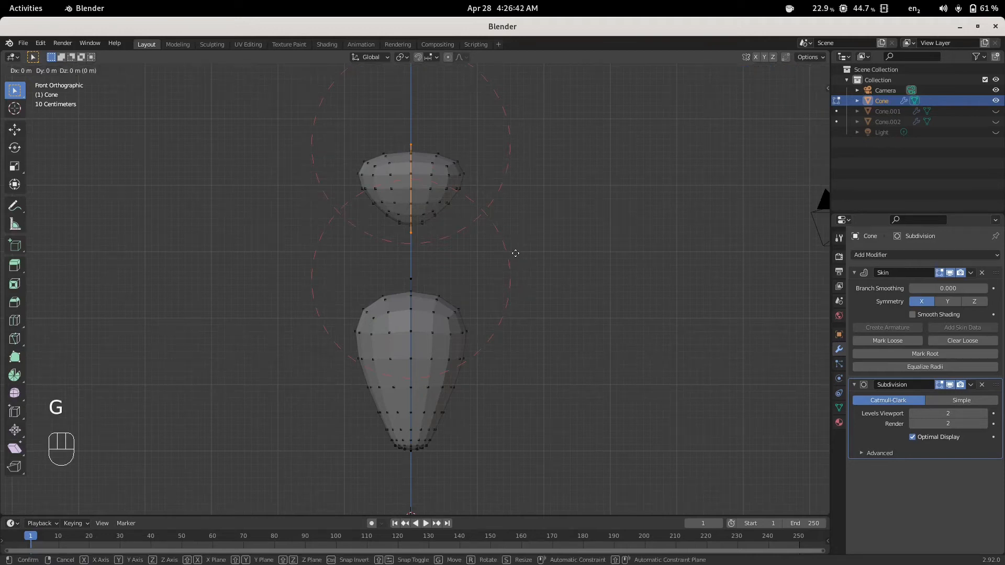
pyautogui.press('z')
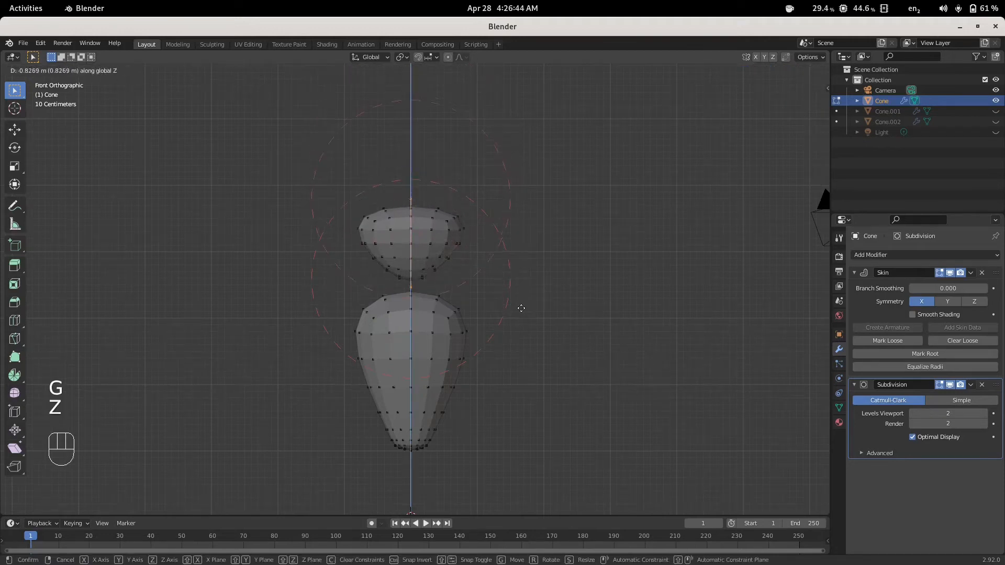
pyautogui.click(521, 308)
pyautogui.scroll(-3, 545, 372)
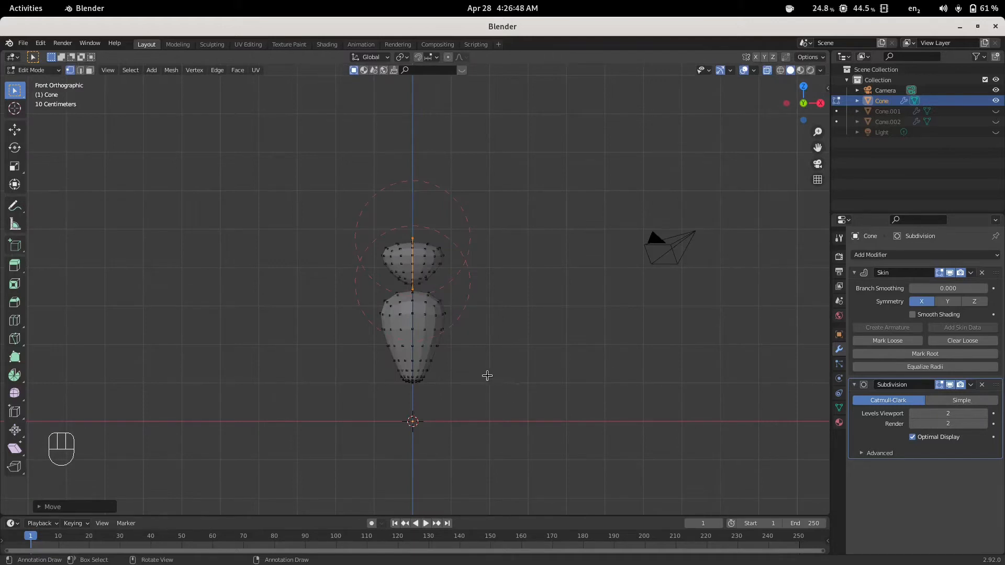
# - Leave mesh editing, unhide all hidden objects, and hide only the outermost small sphere
pyautogui.press('Tab')
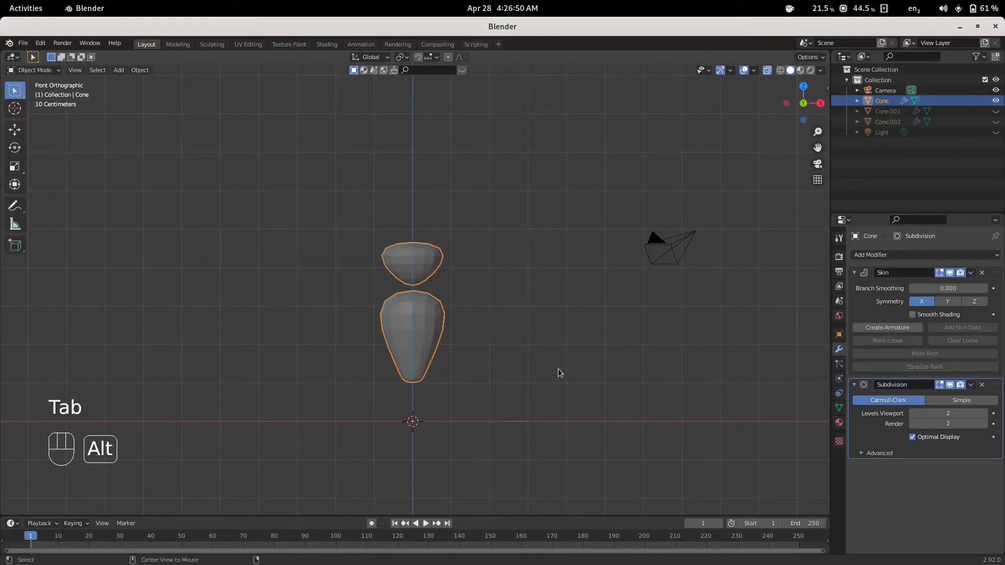
pyautogui.hotkey('alt', 'h')
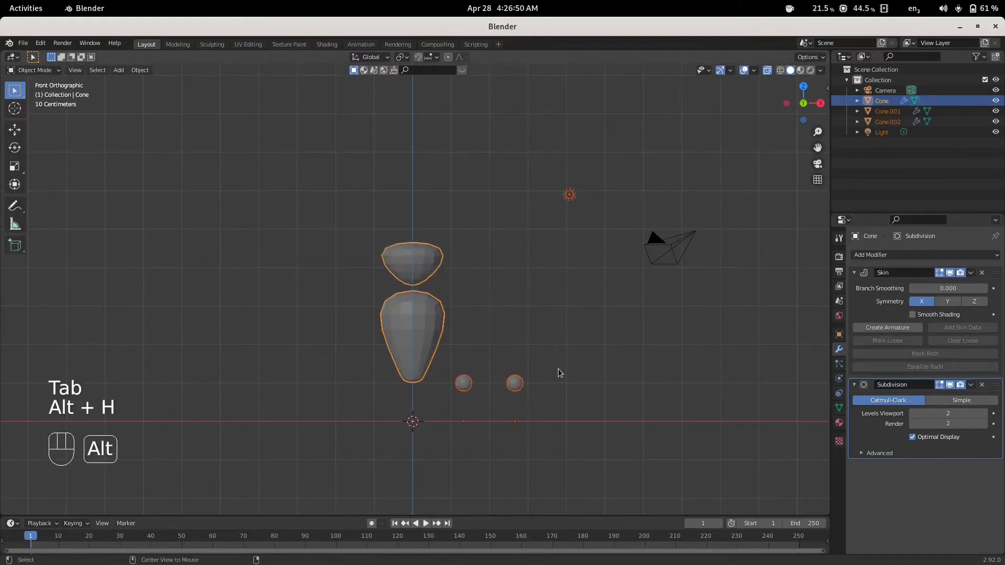
pyautogui.click(518, 388)
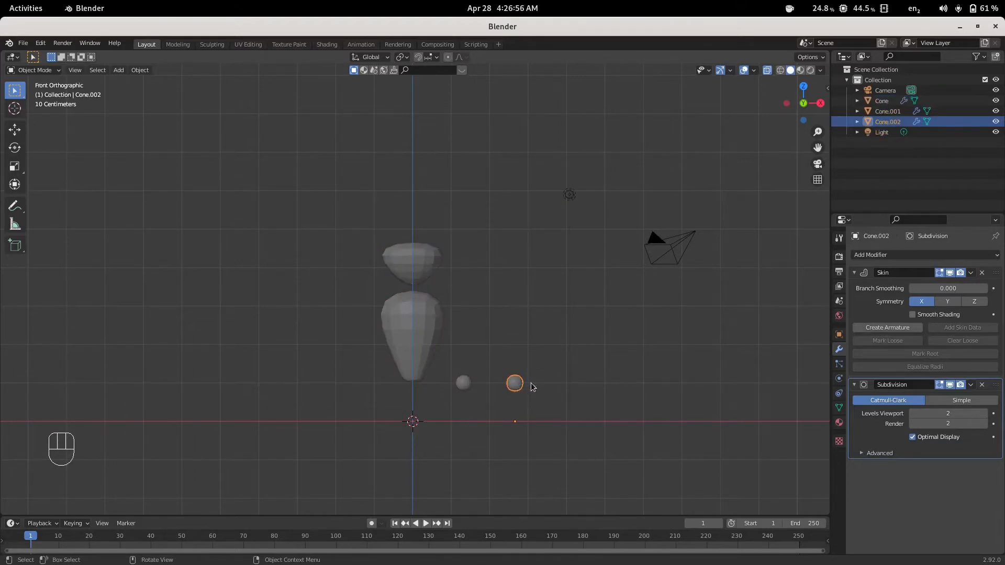
pyautogui.press('h')
pyautogui.scroll(2, 467, 394)
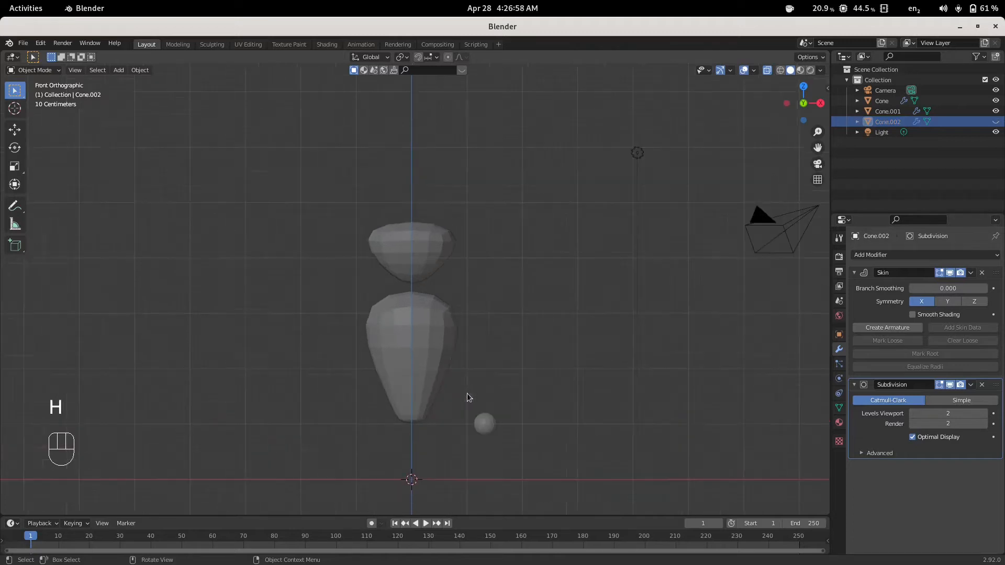
# - Edit the remaining small sphere and move its vertex about 1.95 m up and 0.16 m inward, beside the torso's shoulder
pyautogui.click(489, 426)
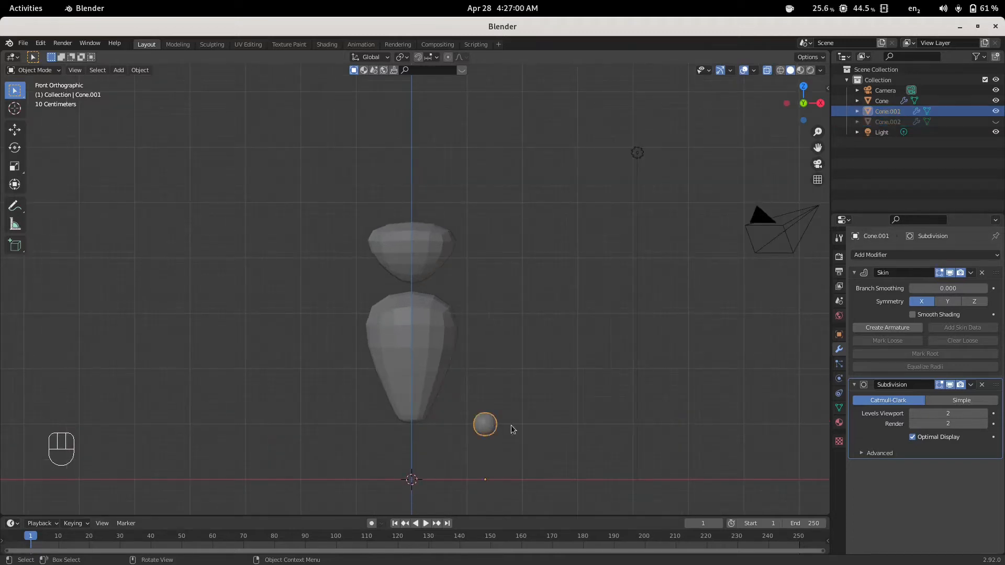
pyautogui.press('Tab')
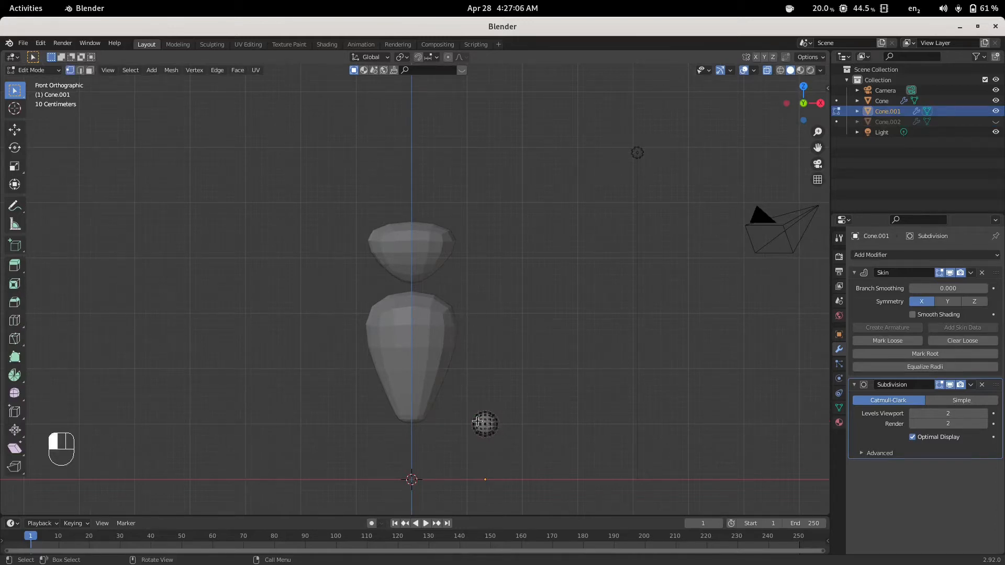
pyautogui.press('g')
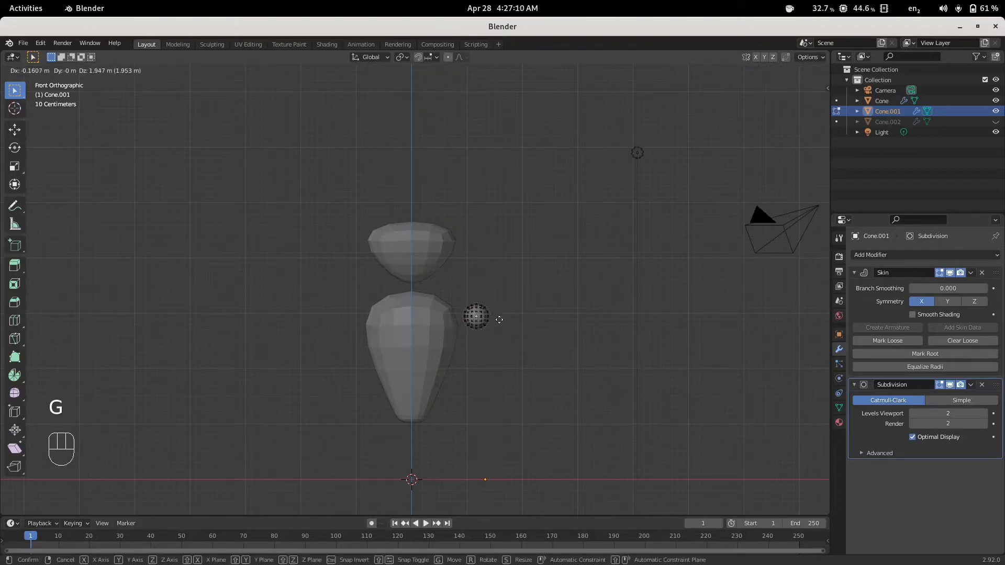
pyautogui.click(499, 319)
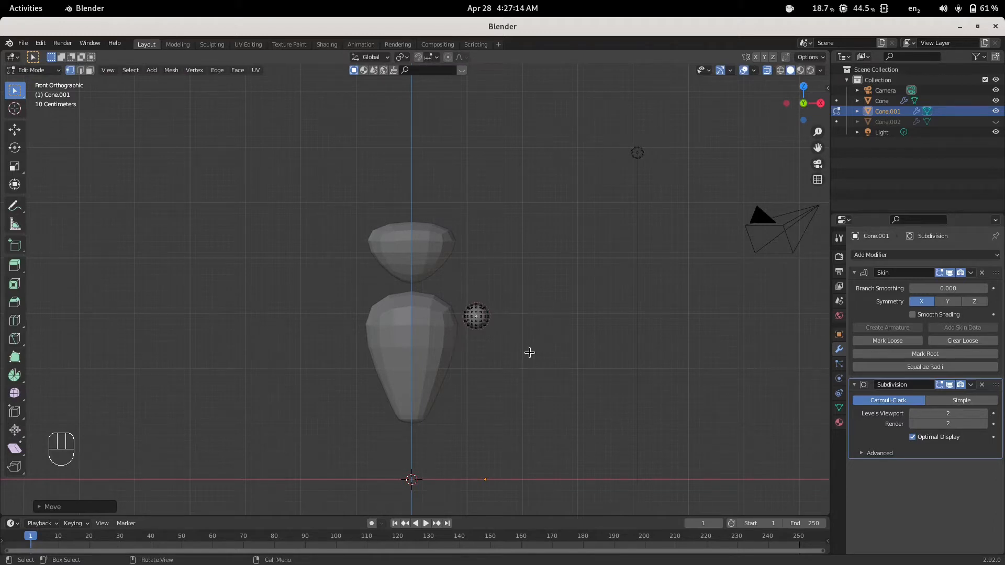
# - Extrude the shoulder vertex outward along the X axis to form an upper arm segment
pyautogui.scroll(4, 529, 351)
pyautogui.keyDown('shift'); pyautogui.moveTo(559, 383); pyautogui.dragTo(451, 333, button='middle'); pyautogui.keyUp('shift')
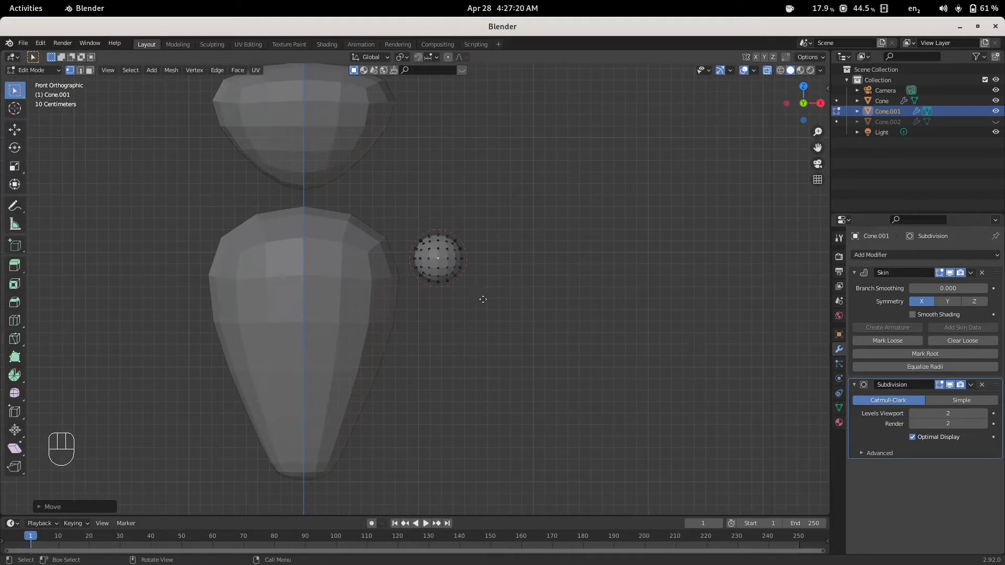
pyautogui.press('e')
pyautogui.press('x')
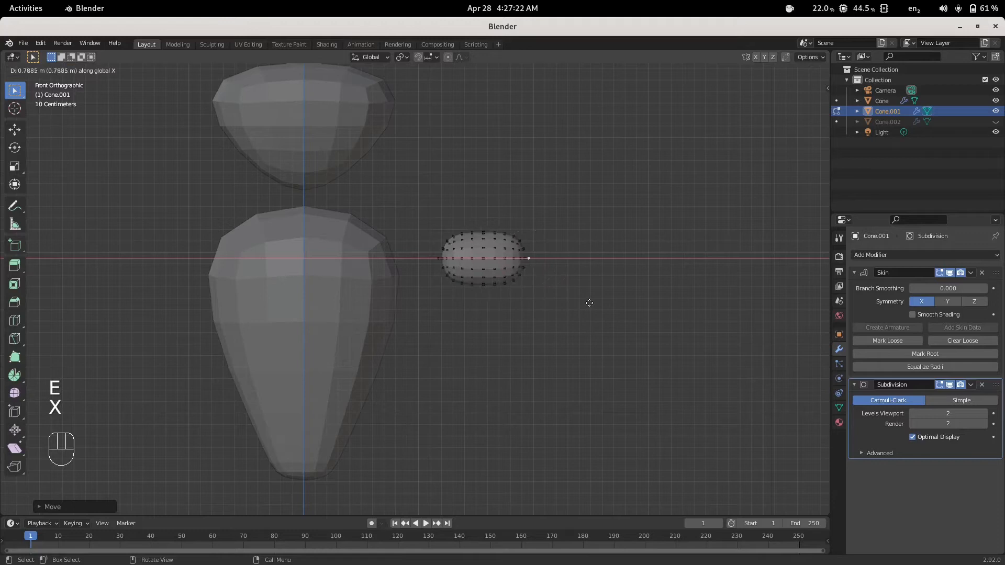
pyautogui.click(605, 301)
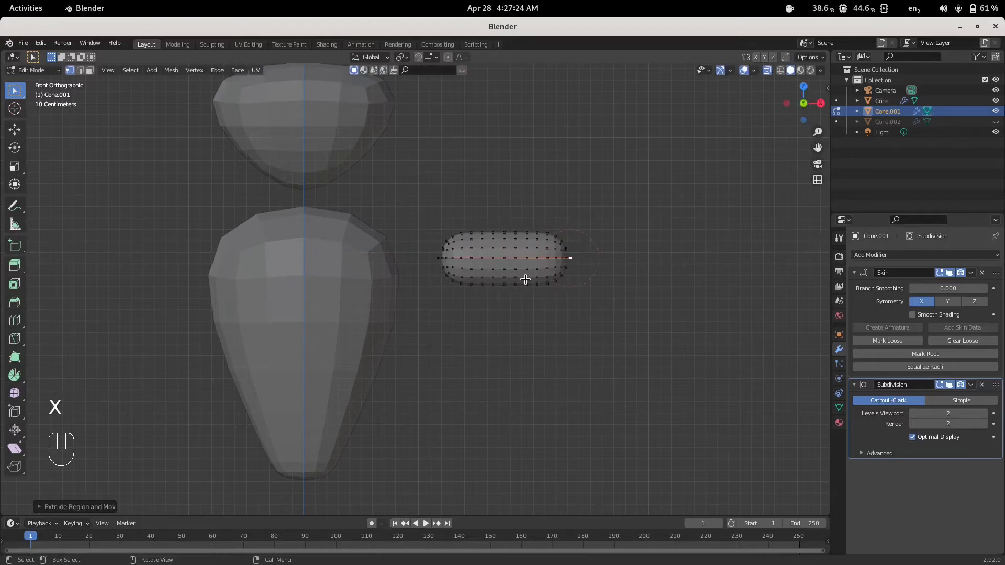
# - Enlarge the skin radius at the arm's shoulder-side vertex about 1.4 times and reduce both vertices' skin radius to about 0.82
pyautogui.click(438, 259)
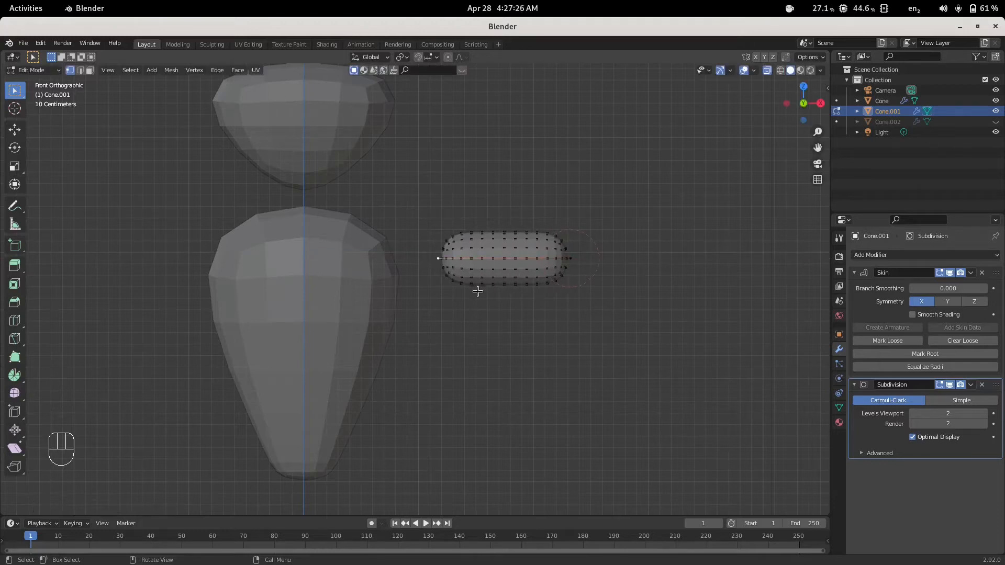
pyautogui.press('ctrl')
pyautogui.hotkey('ctrl', 'a')
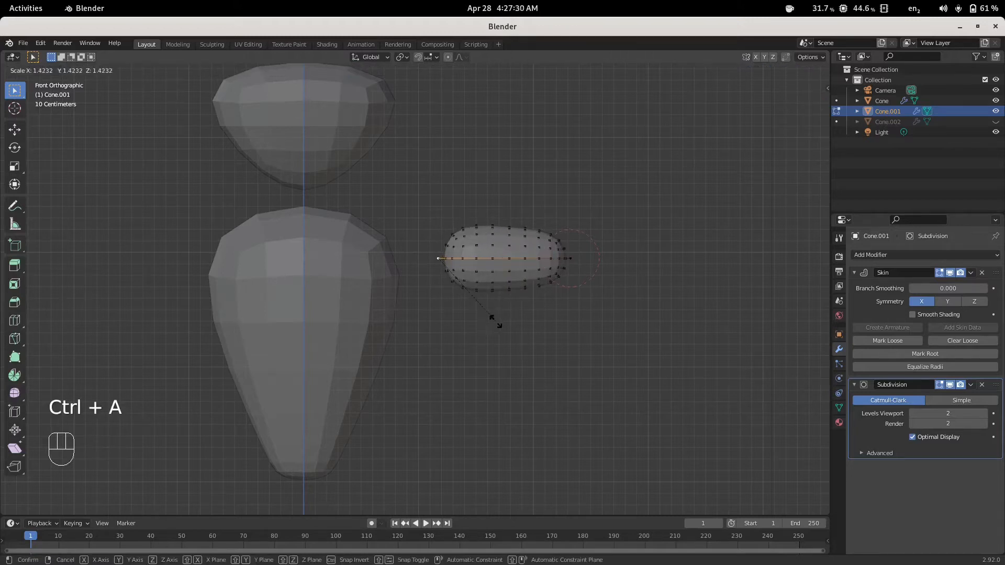
pyautogui.click(496, 323)
pyautogui.moveTo(413, 207); pyautogui.dragTo(657, 370)
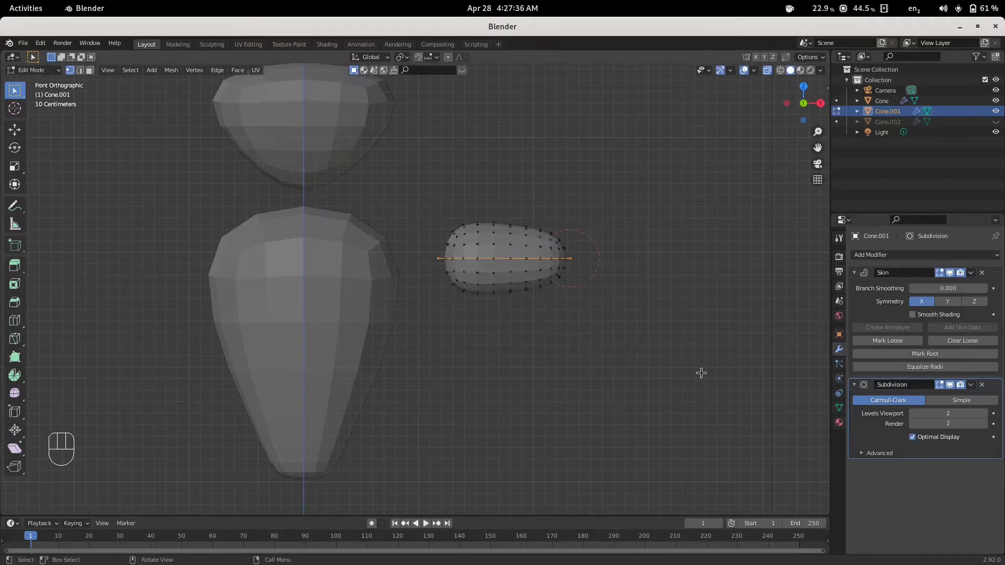
pyautogui.hotkey('ctrl', 'a')
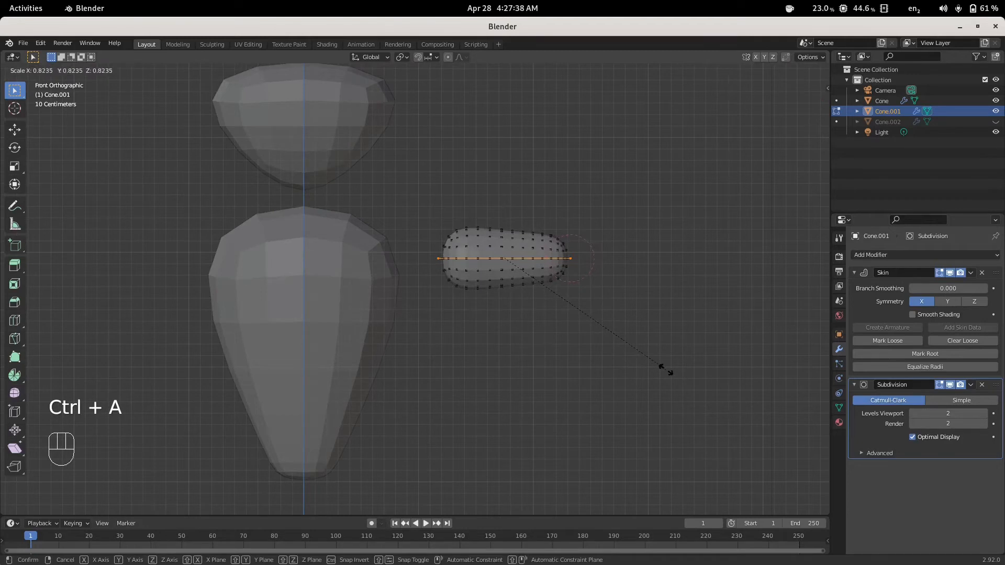
pyautogui.click(661, 367)
# - Move the whole upper arm segment slightly along the X axis toward the torso
pyautogui.scroll(-2, 575, 290)
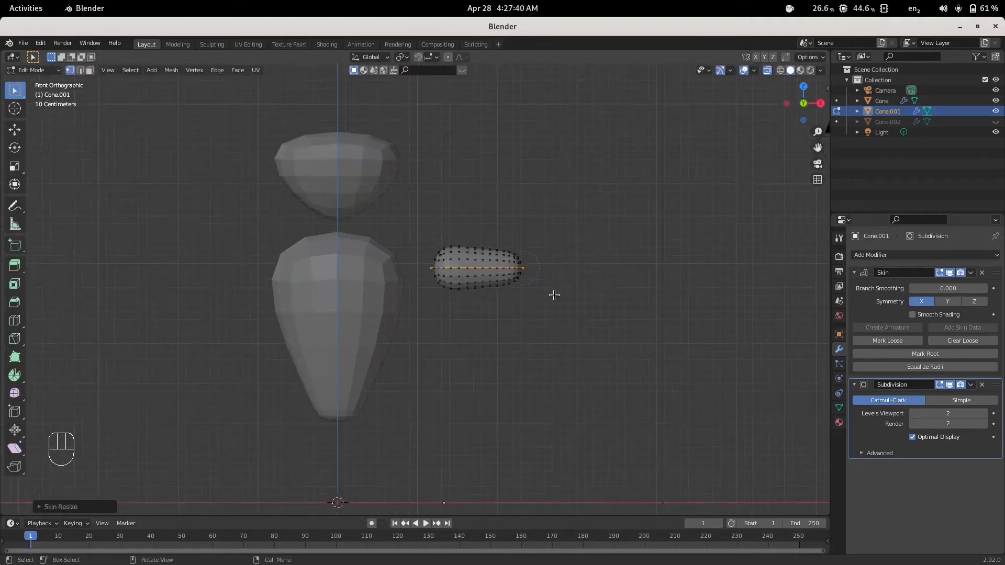
pyautogui.scroll(-2, 544, 301)
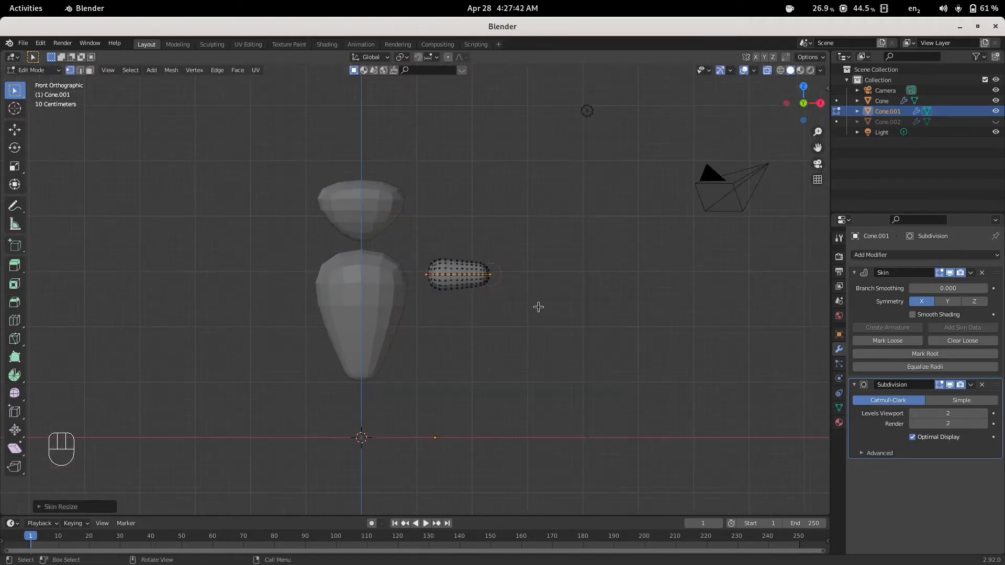
pyautogui.press('g')
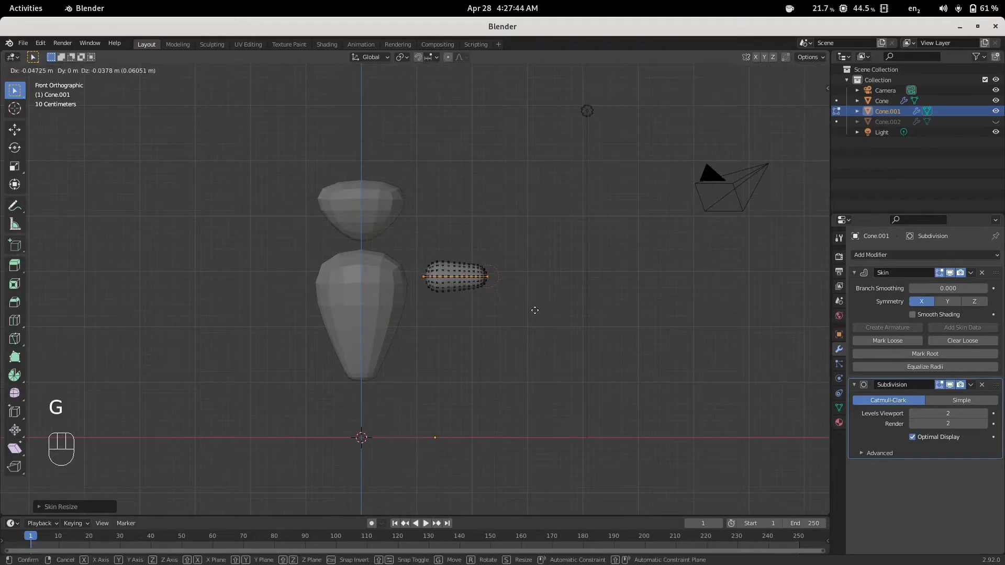
pyautogui.press('x')
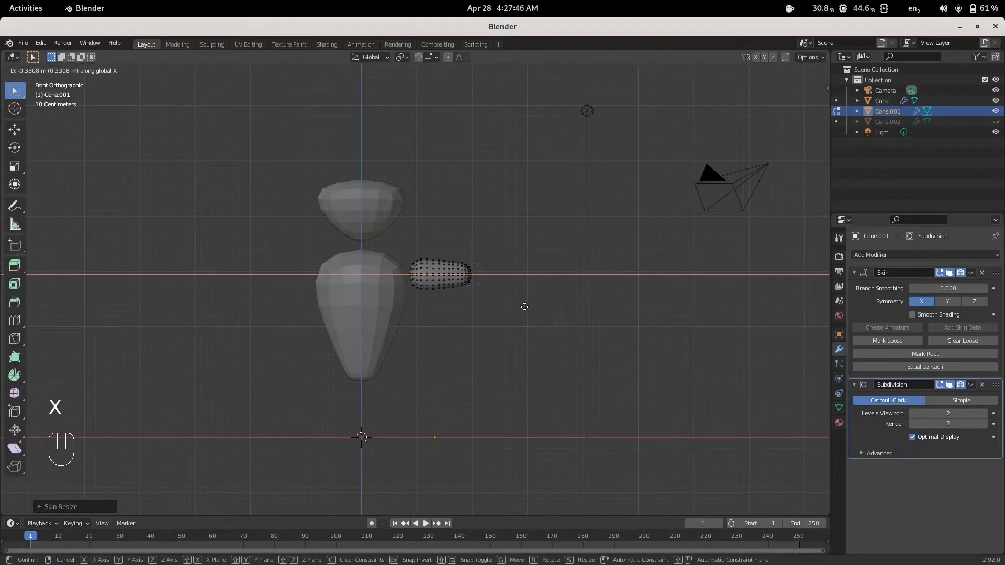
pyautogui.click(521, 305)
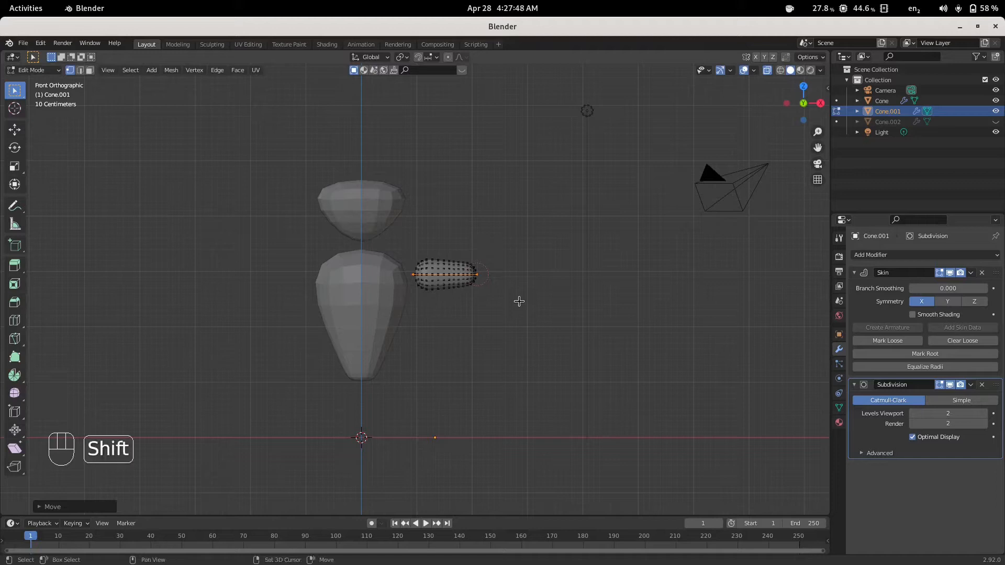
# - Duplicate the upper arm segment outward along X as a forearm and reduce the copy's skin radius to about 0.78
pyautogui.hotkey('shift', 'd')
pyautogui.press('x')
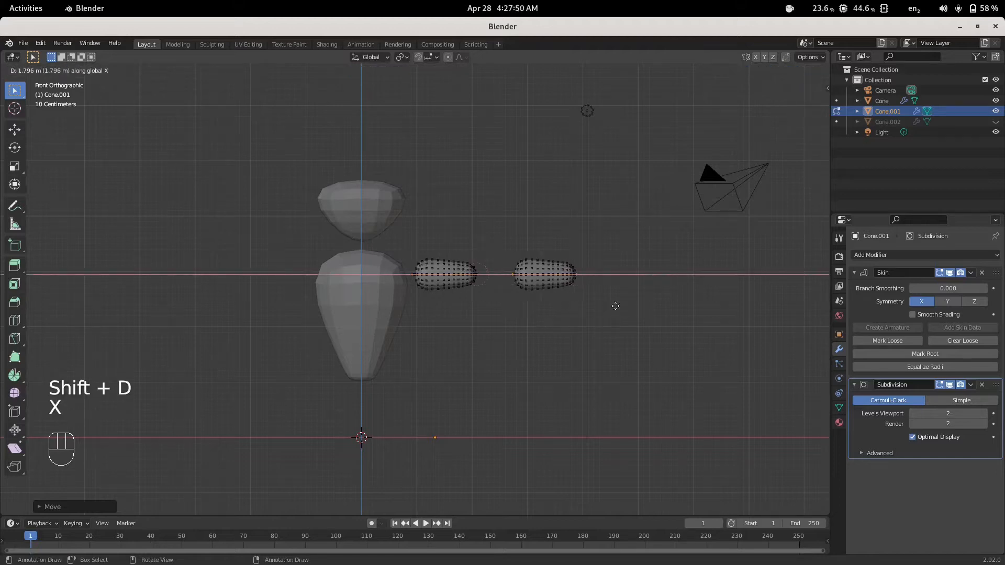
pyautogui.click(586, 299)
pyautogui.press('ctrl')
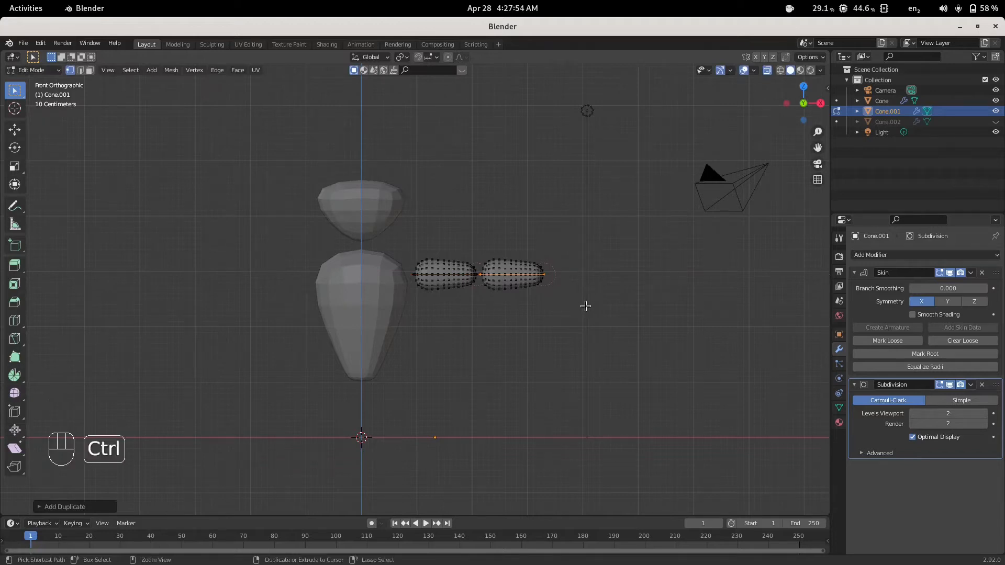
pyautogui.hotkey('ctrl', 'a')
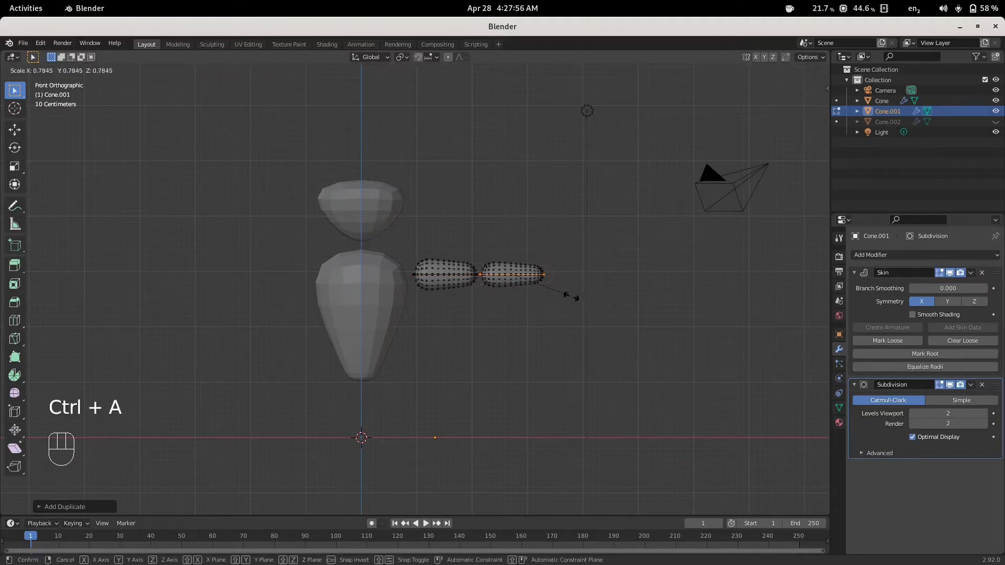
pyautogui.click(574, 297)
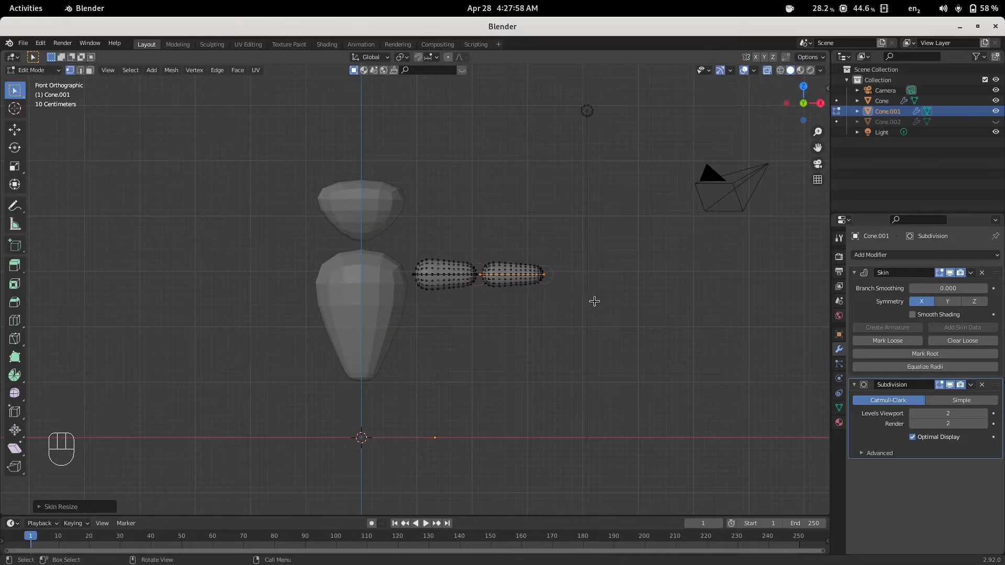
# - Lengthen the forearm segment by scaling it about 1.09 times and shift it slightly outward along X
pyautogui.press('s')
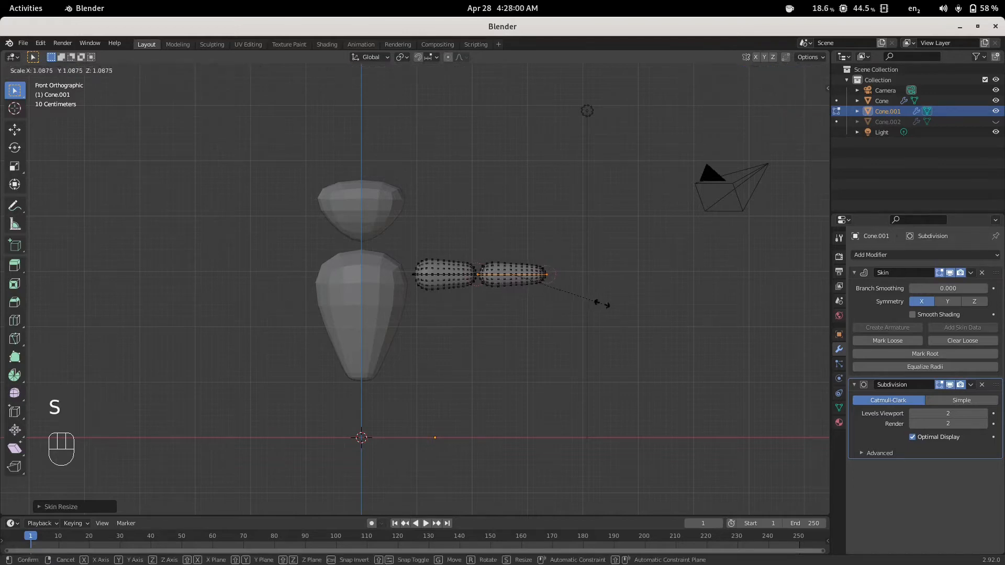
pyautogui.click(601, 303)
pyautogui.press('g')
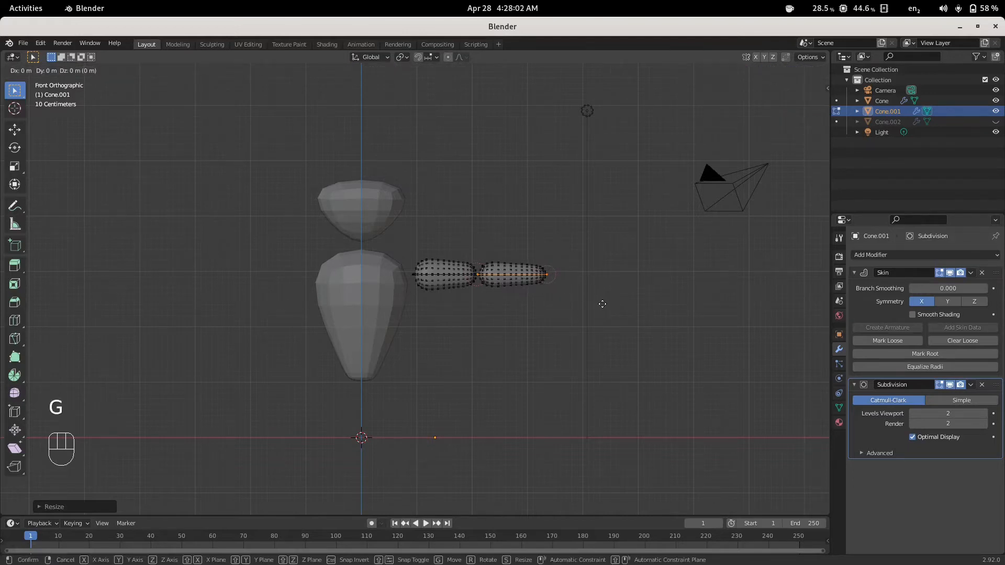
pyautogui.press('x')
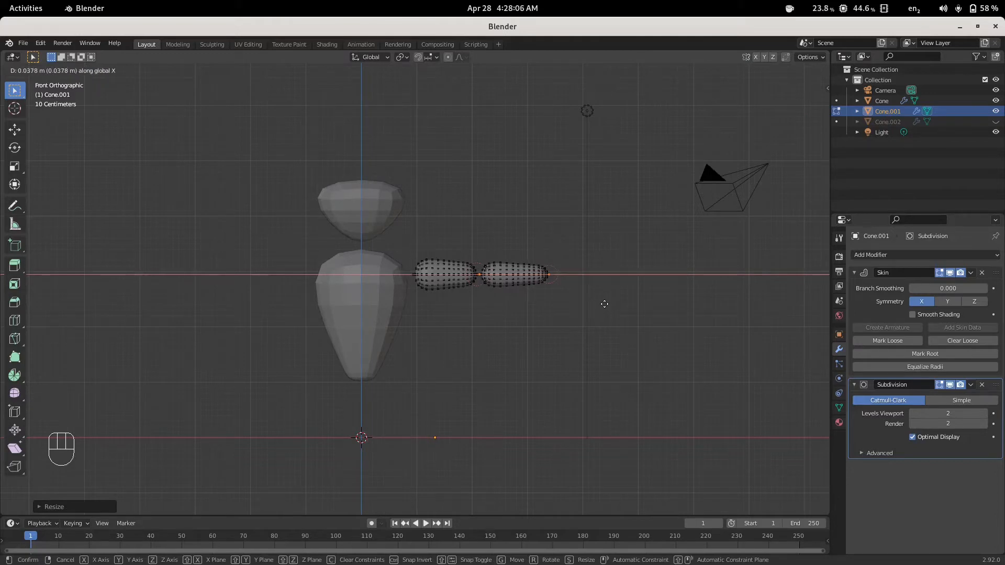
pyautogui.click(605, 303)
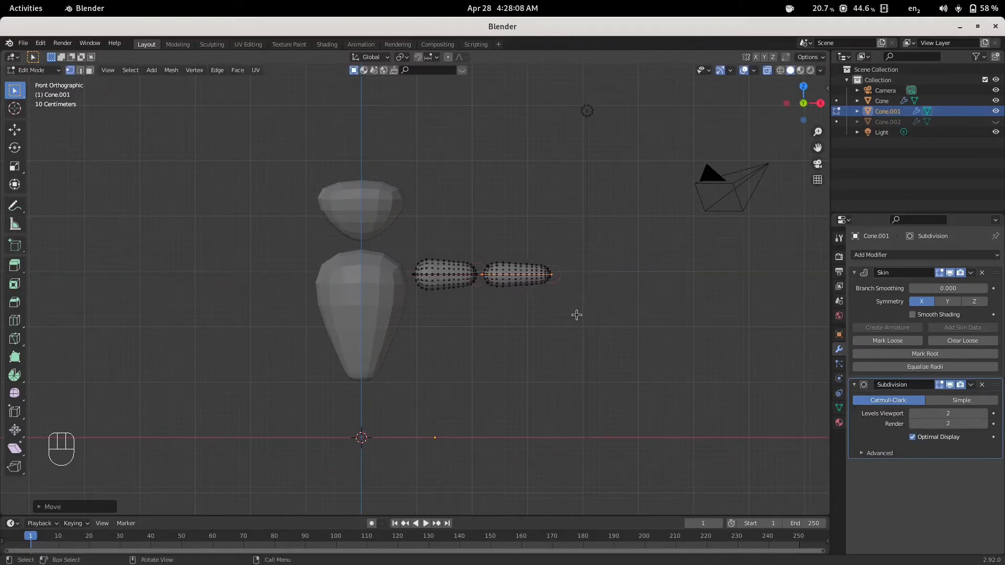
# - Duplicate the forearm's outer end vertex about 0.19 m outward along the arm, working in the top view
pyautogui.scroll(1, 577, 314)
pyautogui.moveTo(689, 305); pyautogui.dragTo(693, 330, button='middle')
pyautogui.moveTo(568, 259); pyautogui.dragTo(542, 296, button='middle')
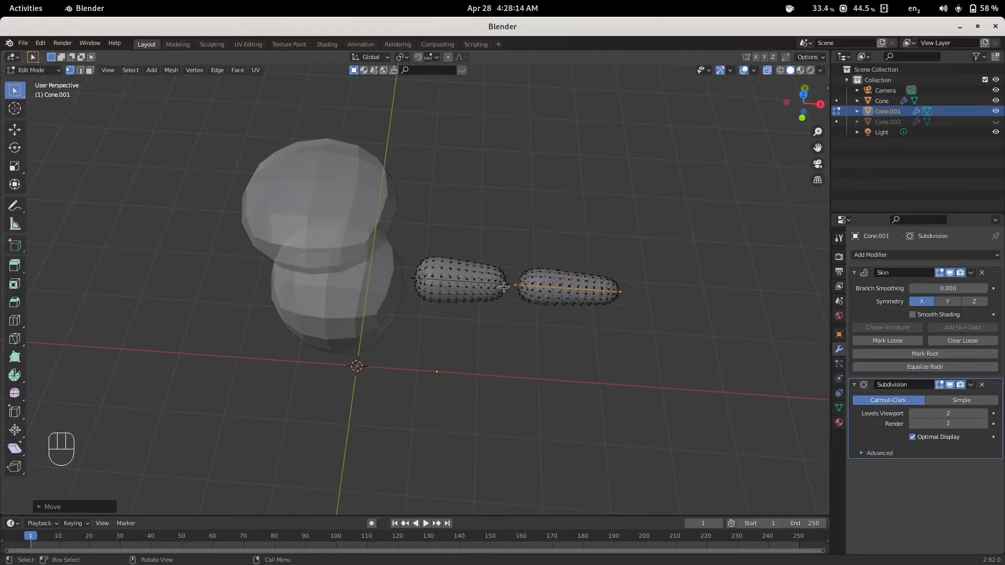
pyautogui.click(511, 299)
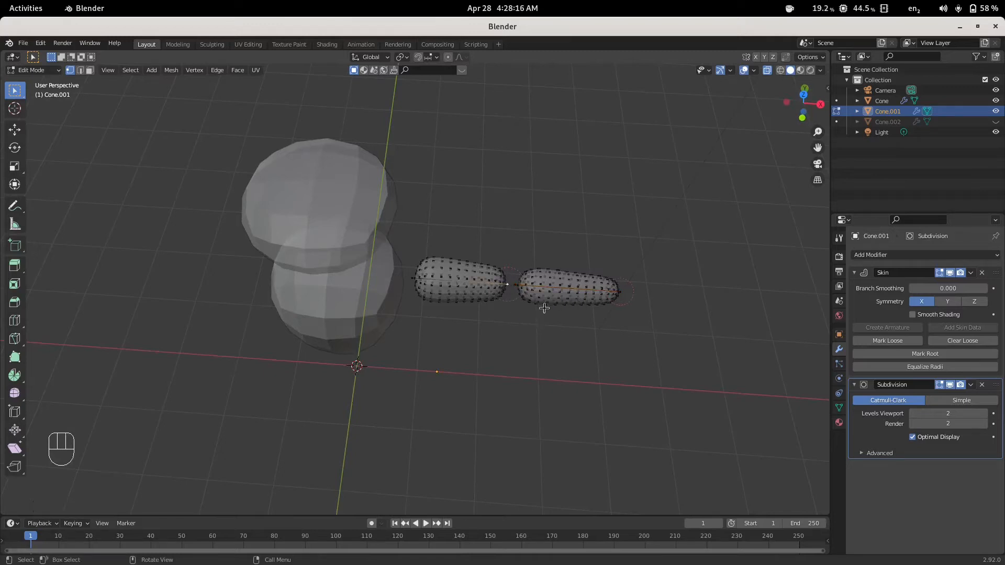
pyautogui.moveTo(649, 331)
pyautogui.mouseDown(button='middle')
pyautogui.moveTo(618, 311)
pyautogui.moveTo(641, 327)
pyautogui.mouseUp(button='middle')
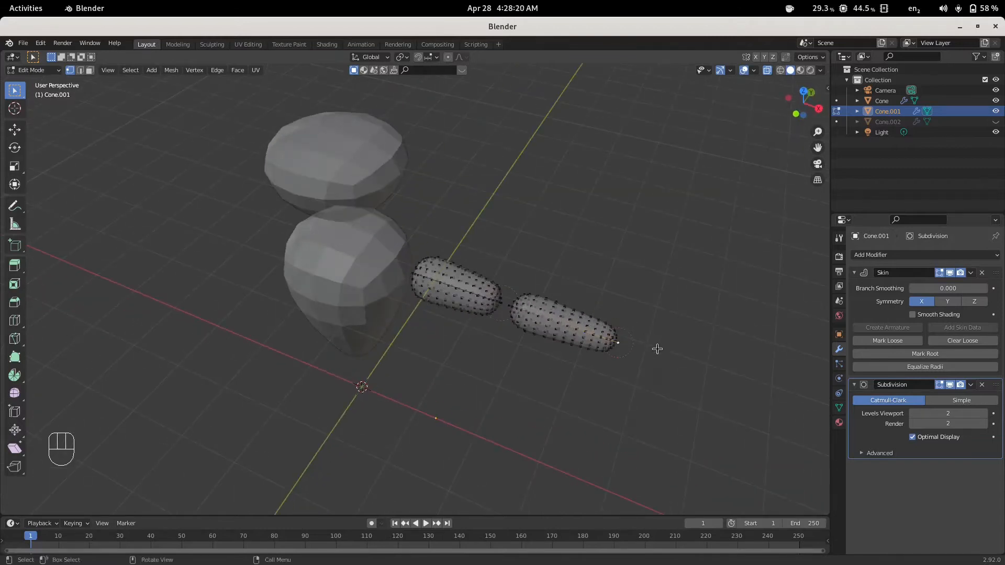
pyautogui.press('KP_7')
pyautogui.scroll(2, 635, 325)
pyautogui.keyDown('shift'); pyautogui.moveTo(702, 332); pyautogui.dragTo(449, 361, button='middle'); pyautogui.keyUp('shift')
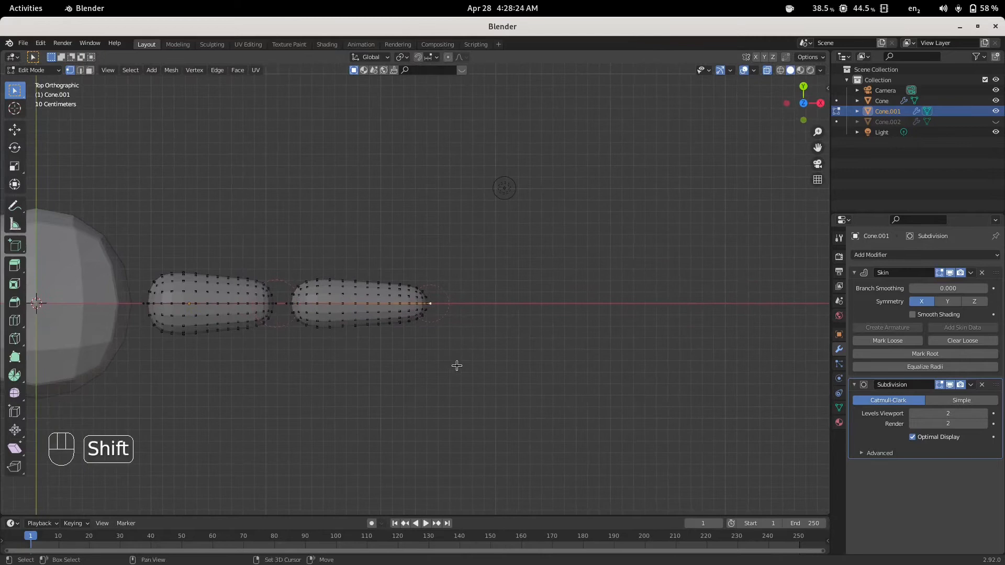
pyautogui.hotkey('shift', 'd')
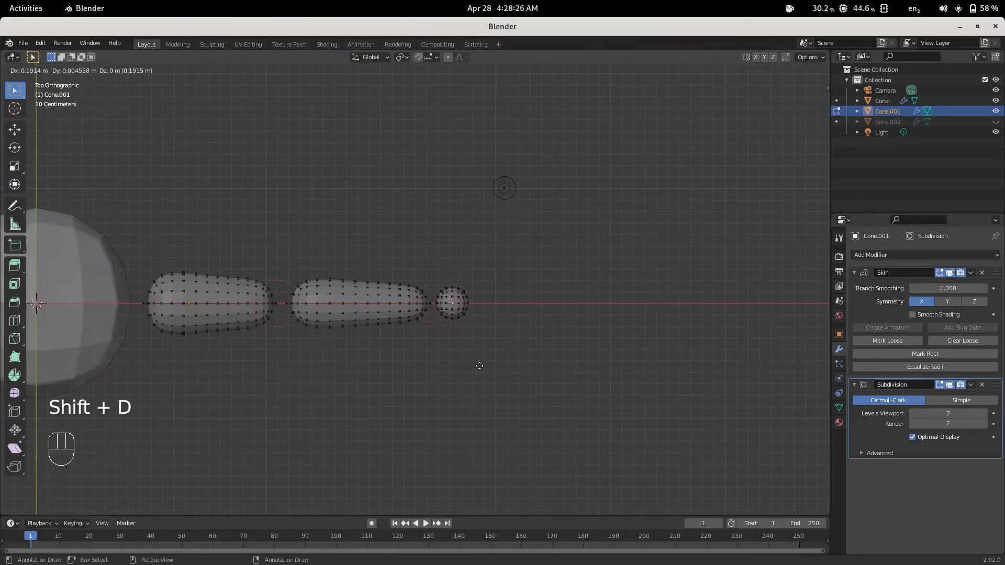
pyautogui.click(480, 366)
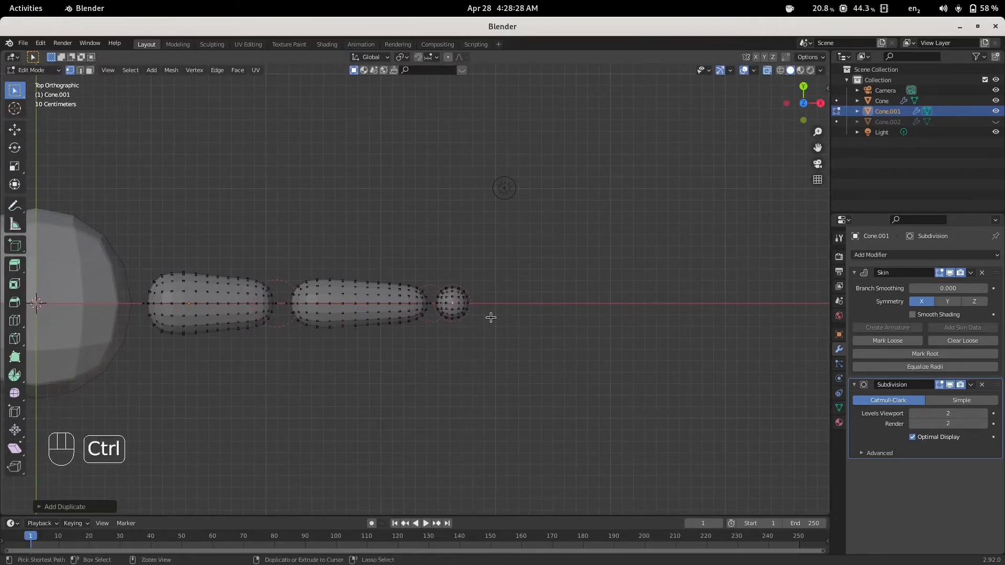
# - Enlarge the duplicated vertex's skin radius about 1.35 times and move it about 0.08 m outward along X
pyautogui.hotkey('ctrl', 'a')
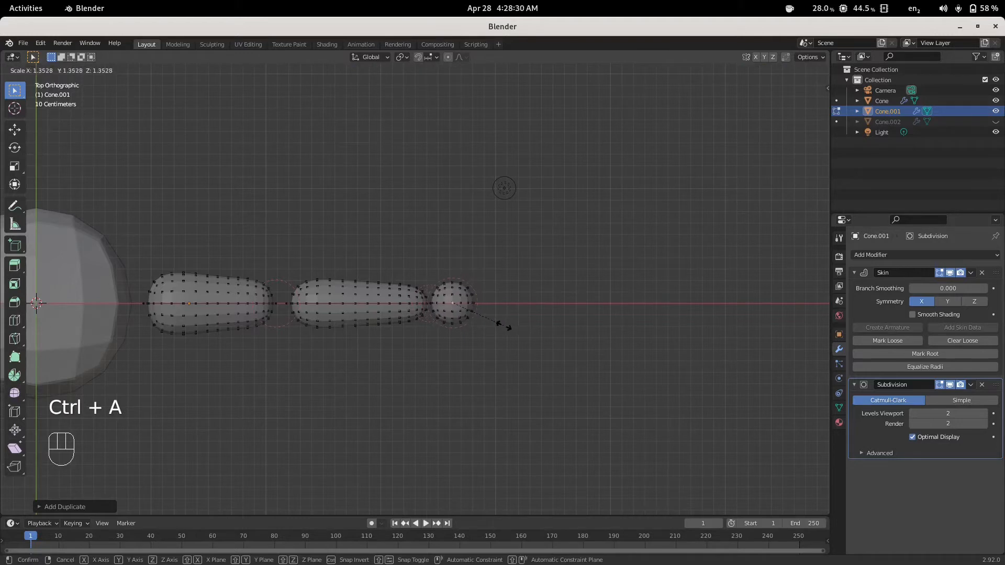
pyautogui.click(504, 326)
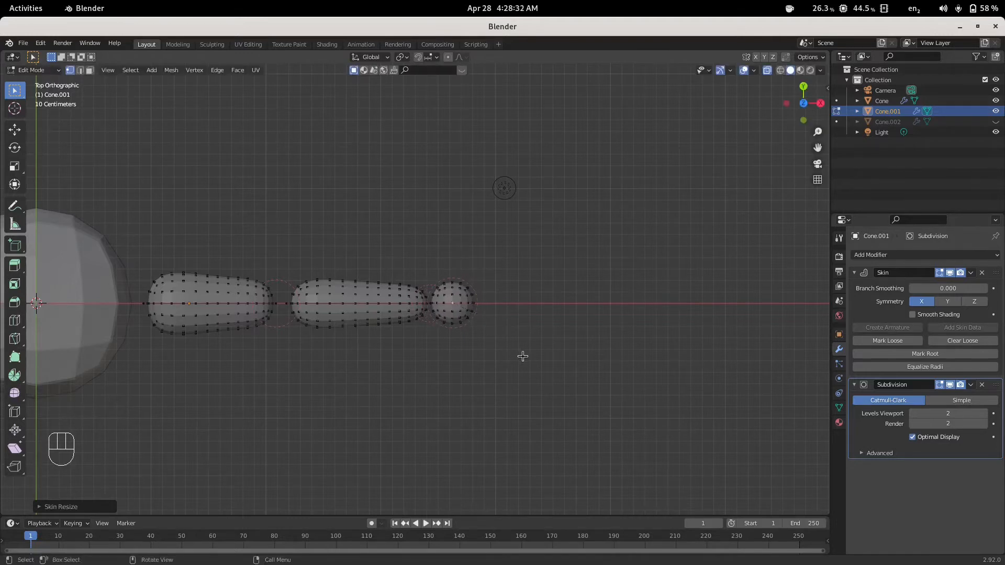
pyautogui.press('g')
pyautogui.press('x')
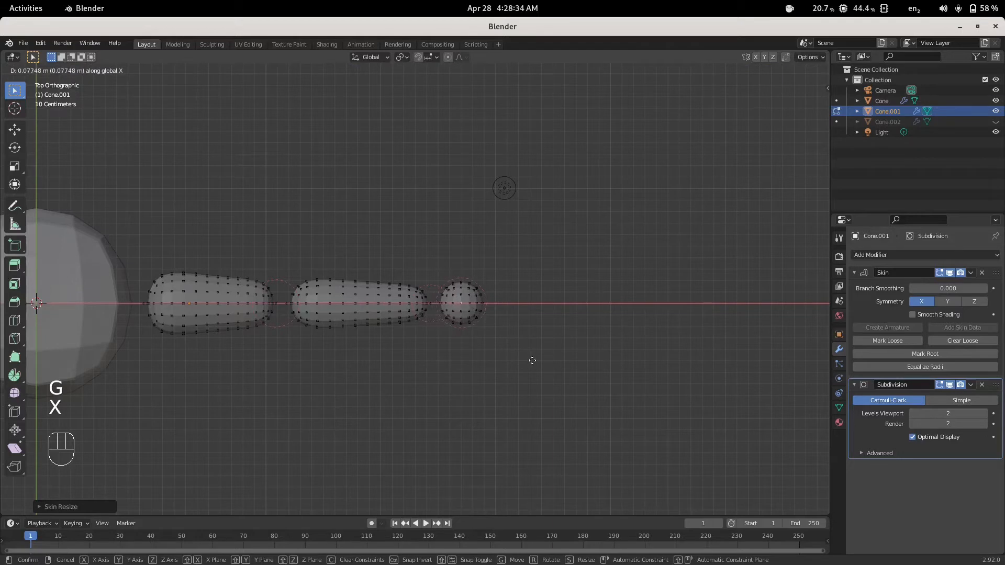
pyautogui.click(532, 363)
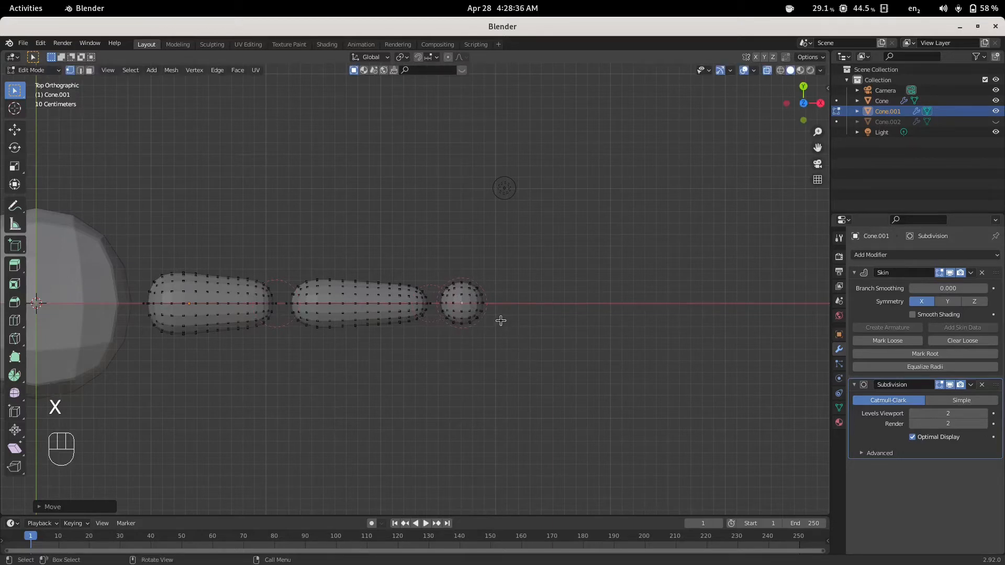
# - Extrude the vertex about 0.53 m outward along X as a palm and shift the whole palm back toward the forearm along X
pyautogui.press('e')
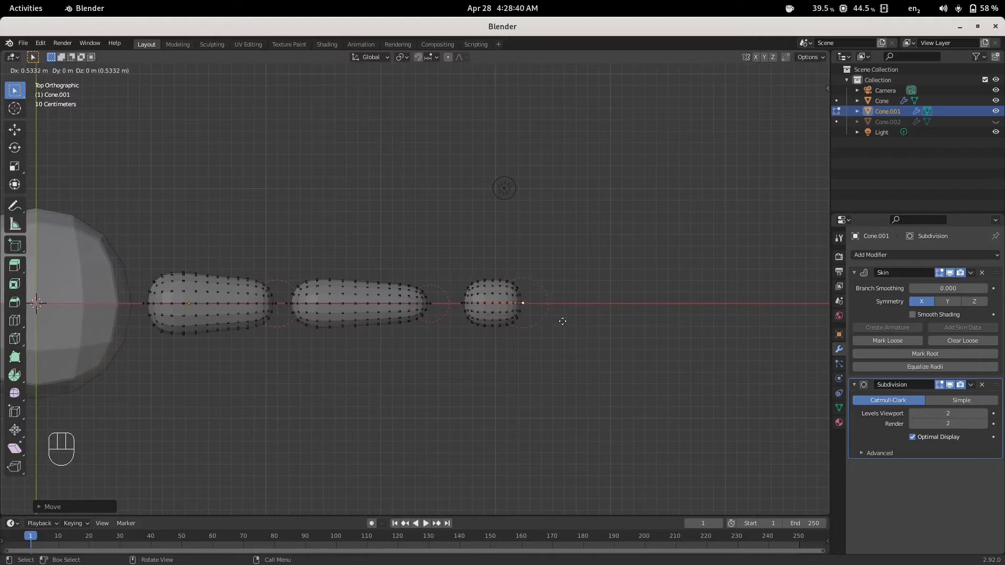
pyautogui.click(563, 320)
pyautogui.moveTo(455, 282); pyautogui.dragTo(482, 322)
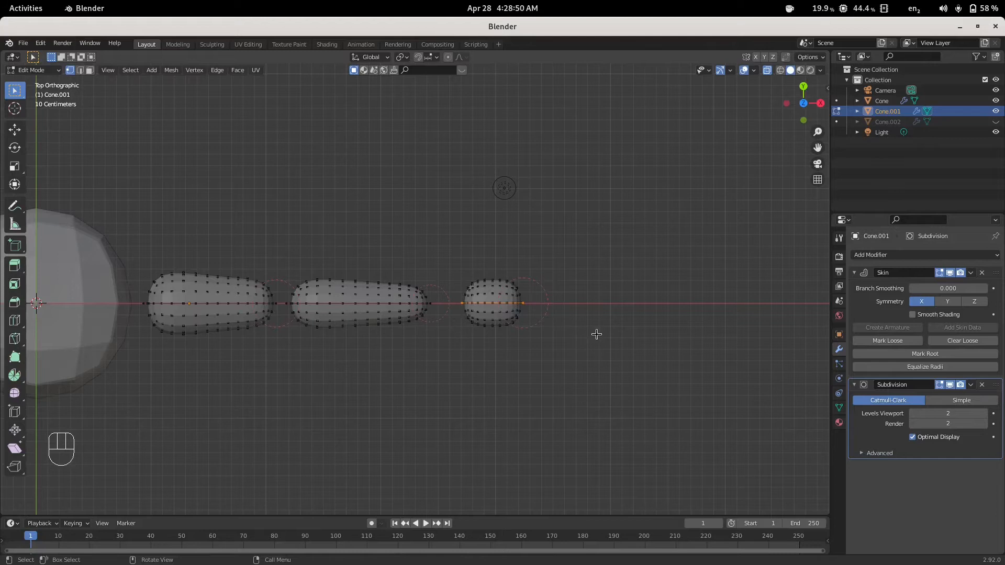
pyautogui.press('g')
pyautogui.press('x')
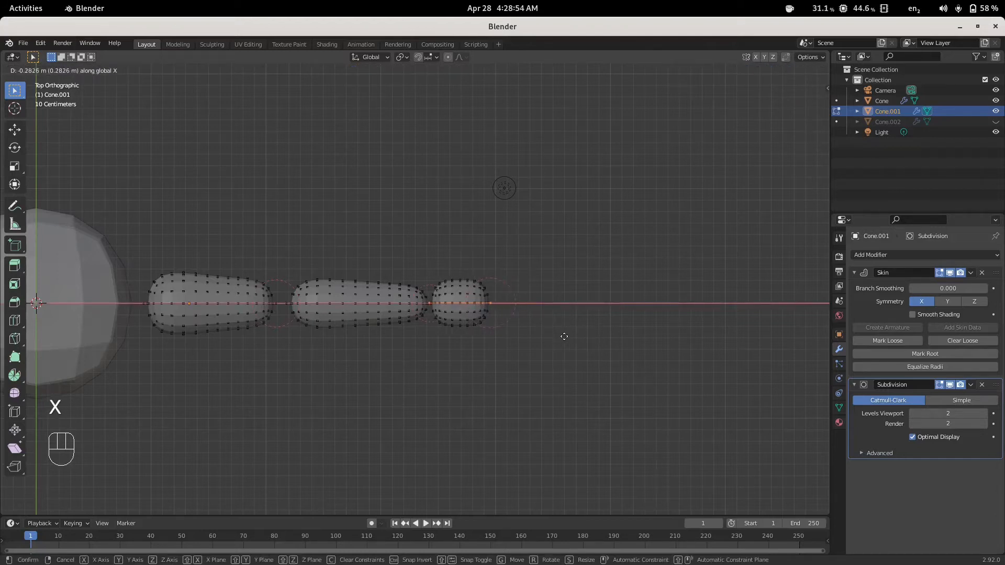
pyautogui.click(562, 339)
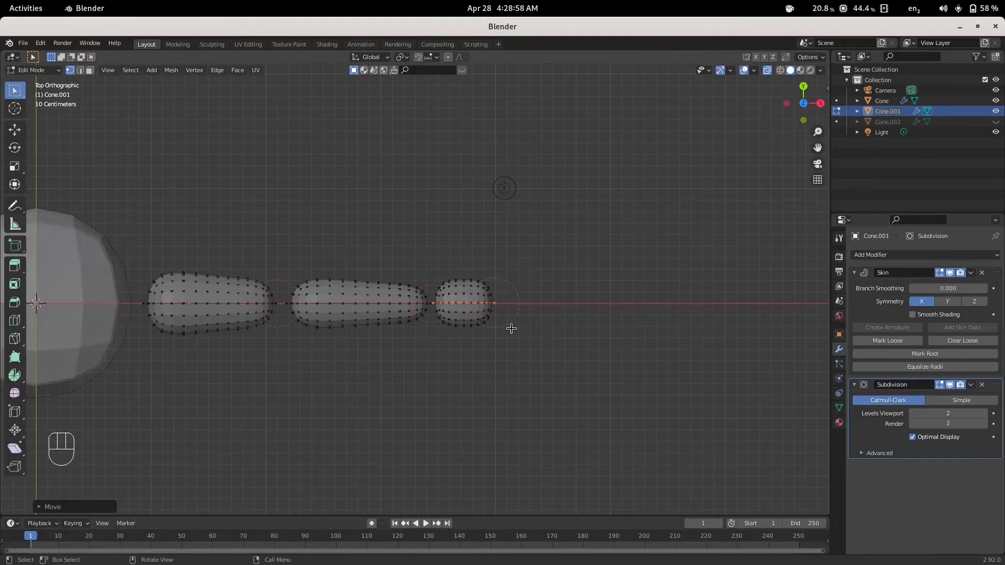
# - Duplicate the palm segment outward as a finger segment and reduce the copy's skin radius to about 0.28
pyautogui.scroll(1, 557, 342)
pyautogui.scroll(2, 563, 348)
pyautogui.keyDown('shift'); pyautogui.moveTo(628, 354); pyautogui.dragTo(382, 328, button='middle'); pyautogui.keyUp('shift')
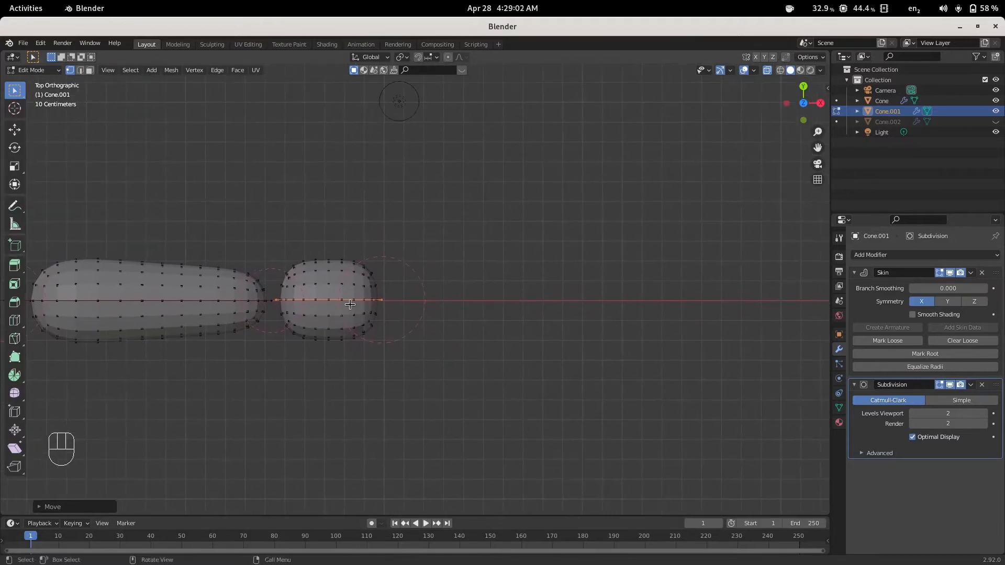
pyautogui.hotkey('shift', 'd')
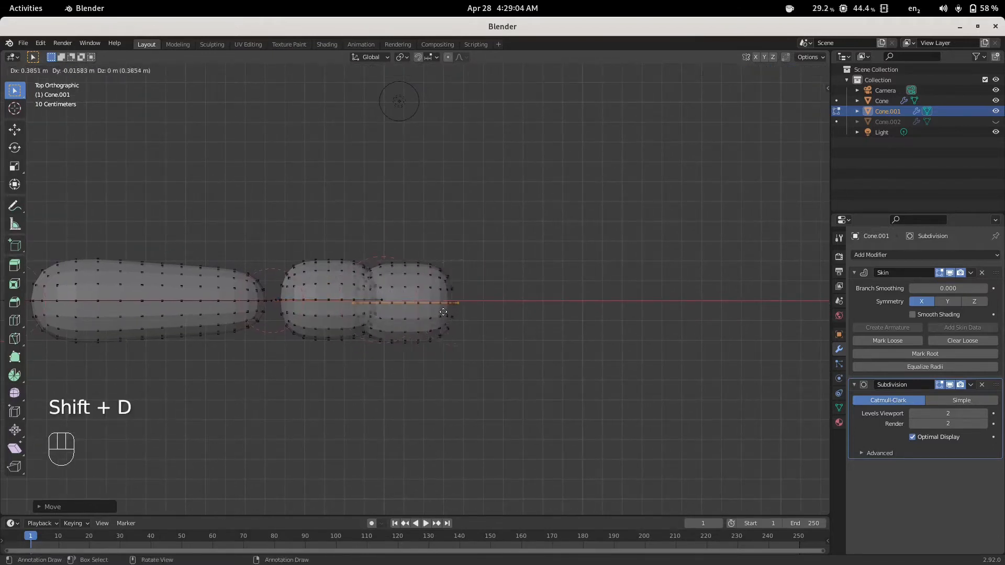
pyautogui.click(465, 287)
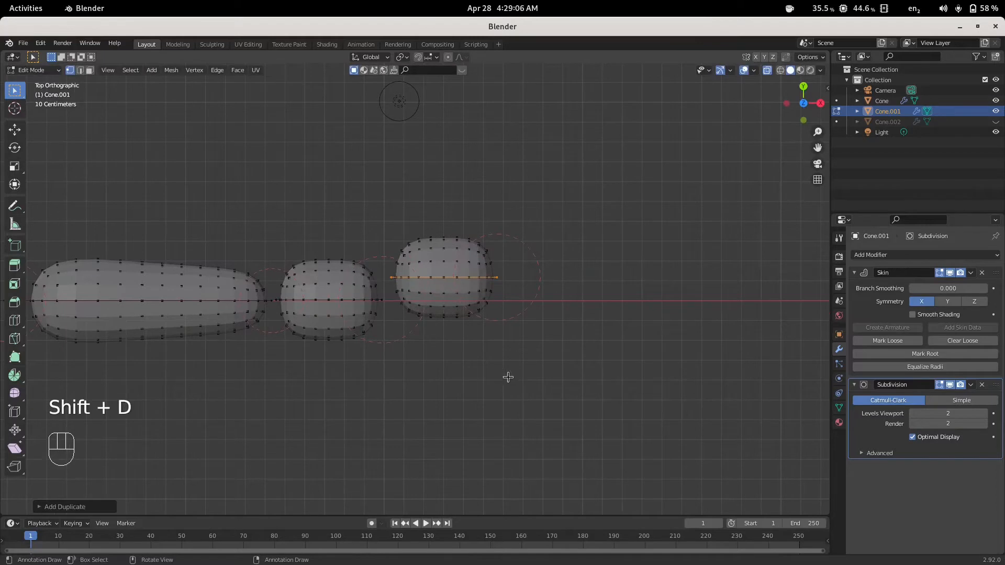
pyautogui.hotkey('ctrl', 'a')
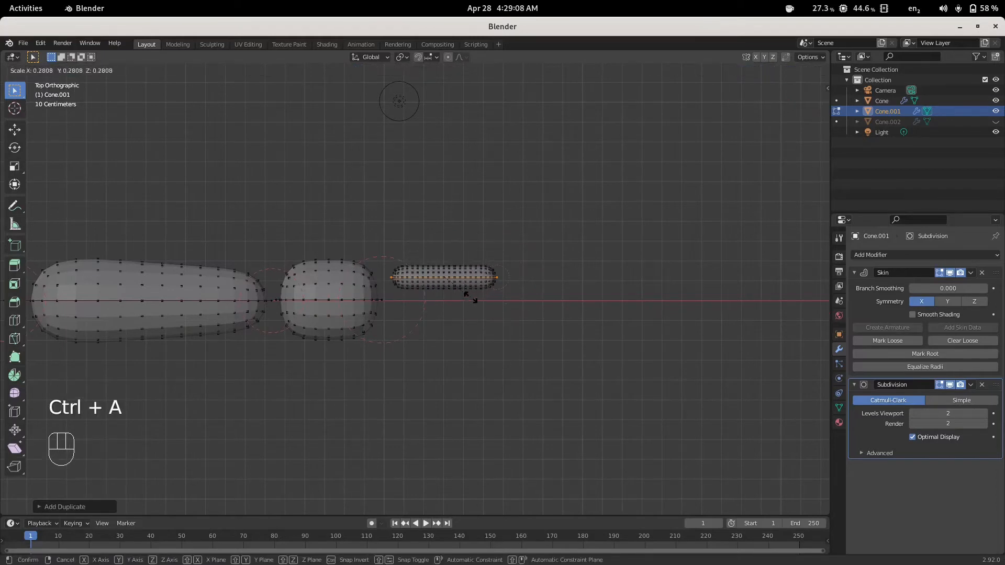
pyautogui.click(470, 298)
# - Shorten the finger segment by scaling it down twice and slightly reduce its skin radius
pyautogui.press('s')
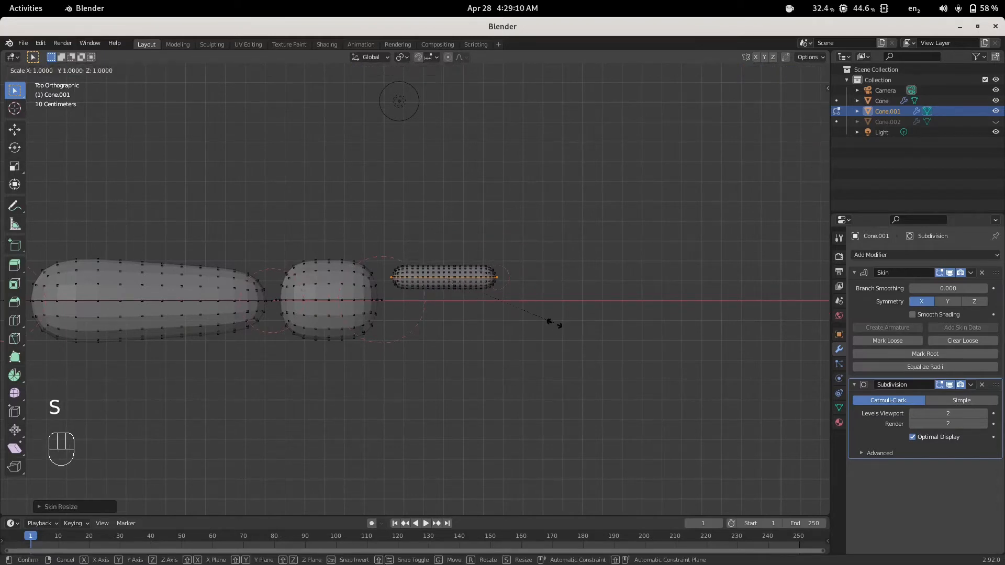
pyautogui.click(487, 302)
pyautogui.hotkey('ctrl', 'a')
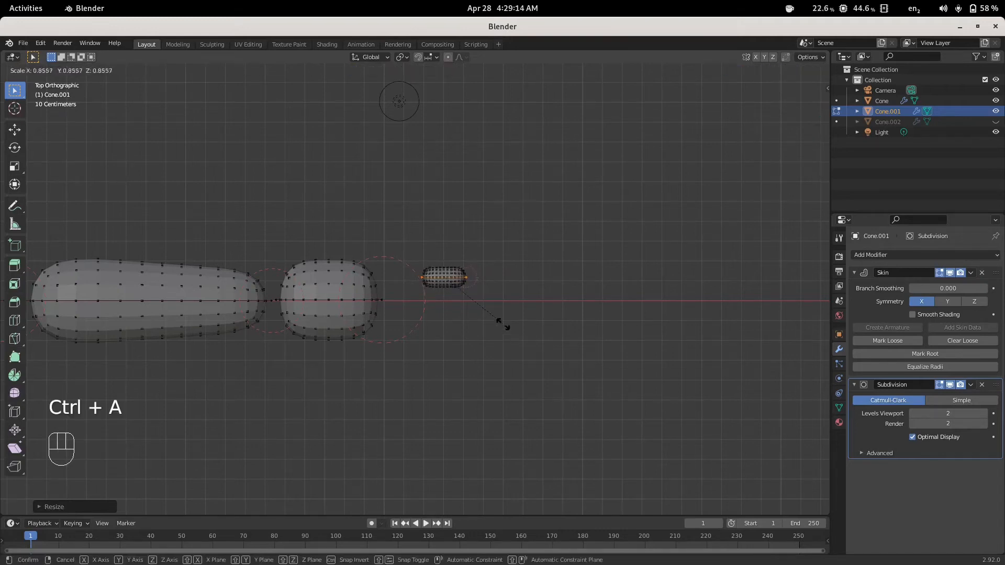
pyautogui.click(497, 317)
pyautogui.press('s')
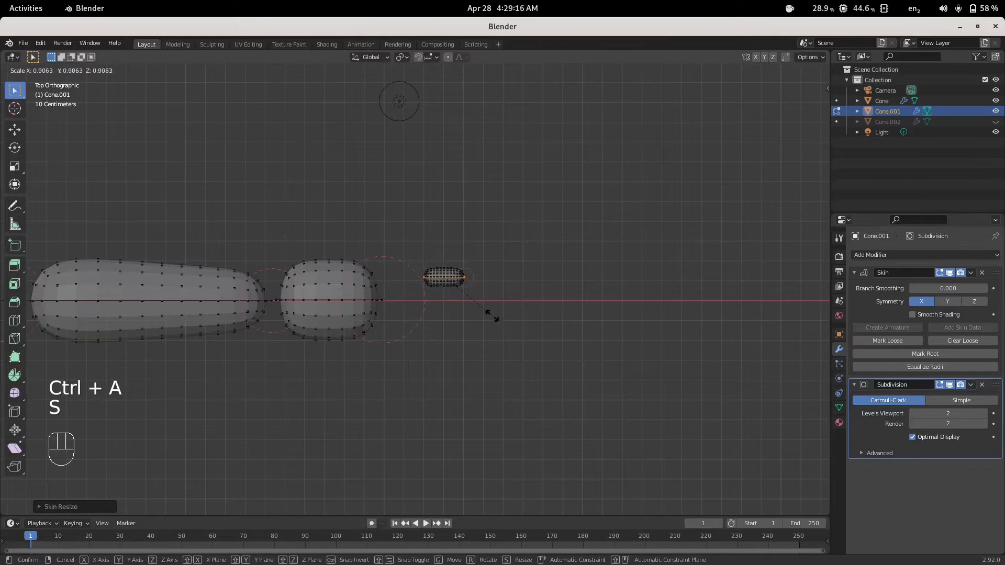
pyautogui.click(470, 314)
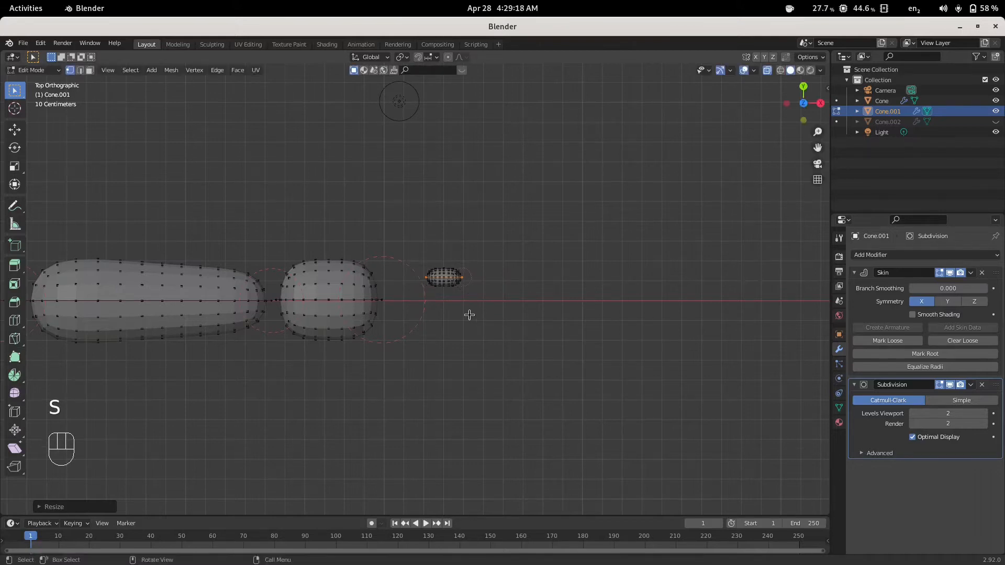
# - Scale the finger segment to about 0.77 and move it about 0.27 m inward to the palm's outer edge
pyautogui.scroll(5, 469, 315)
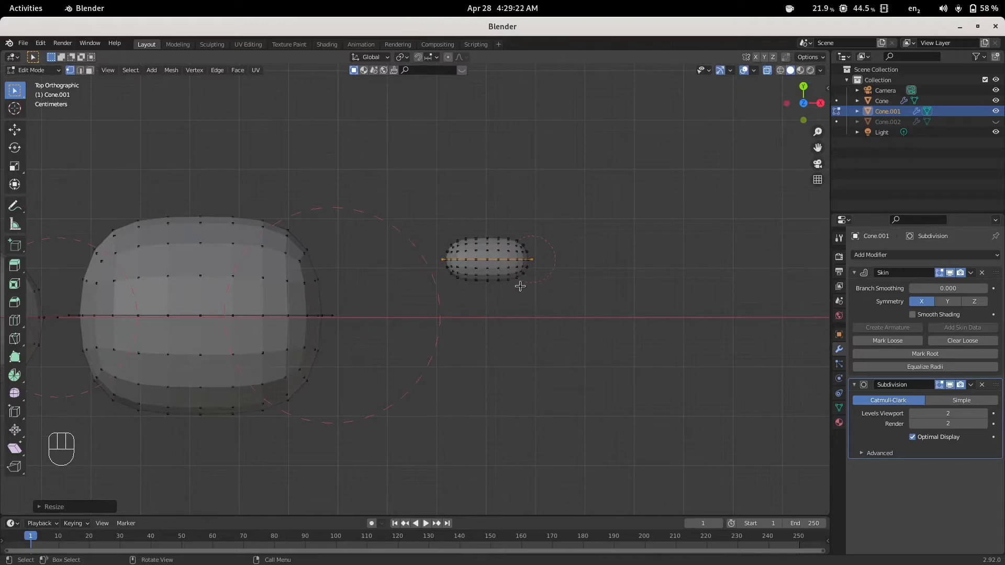
pyautogui.press('s')
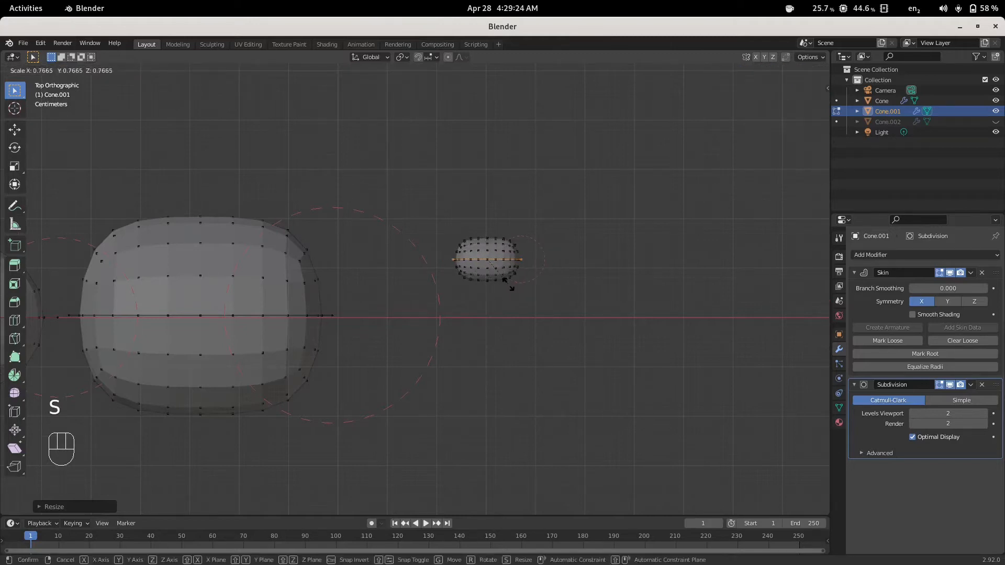
pyautogui.click(506, 283)
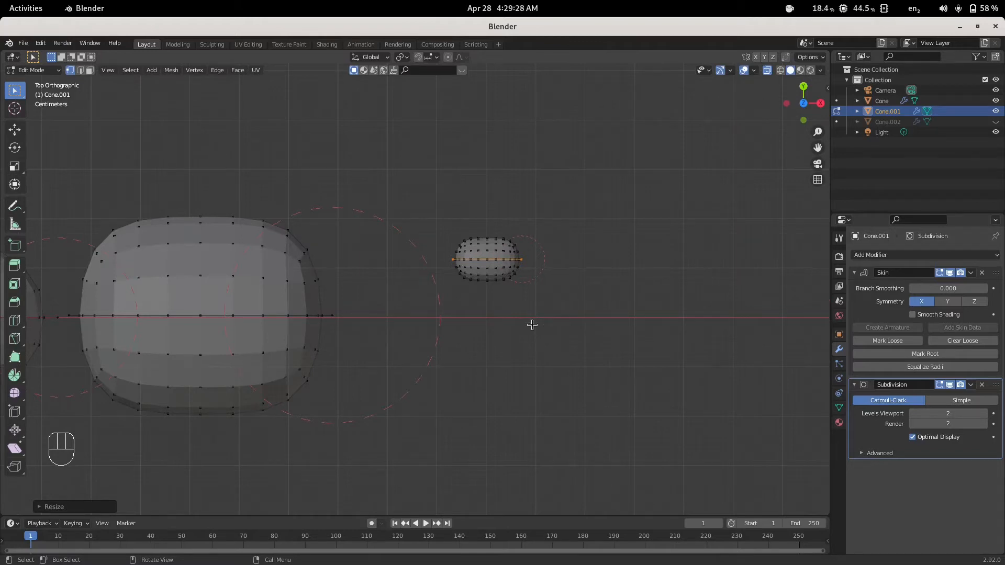
pyautogui.press('g')
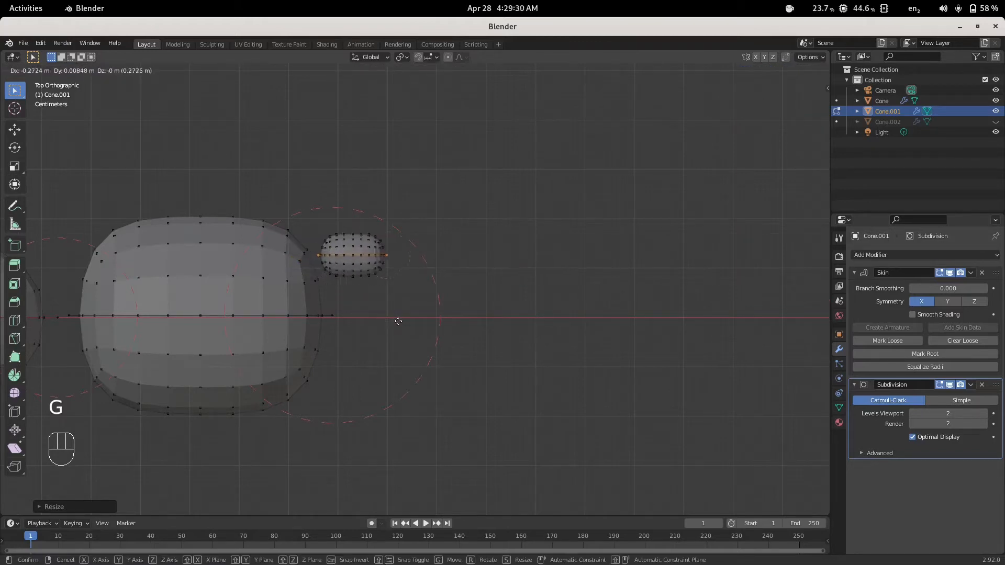
pyautogui.click(398, 321)
pyautogui.press('e')
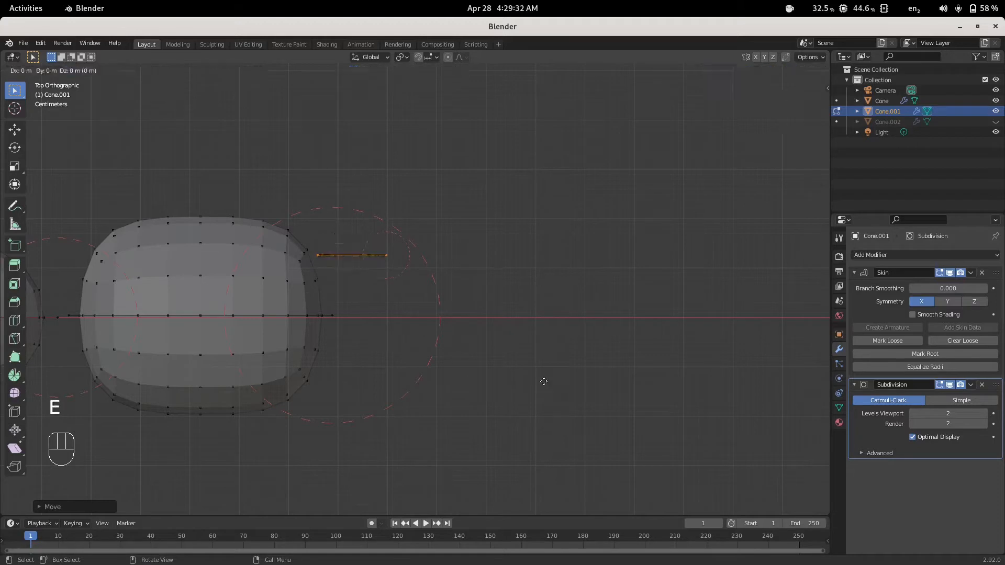
pyautogui.hotkey('ctrl', 'z')
pyautogui.click(544, 382)
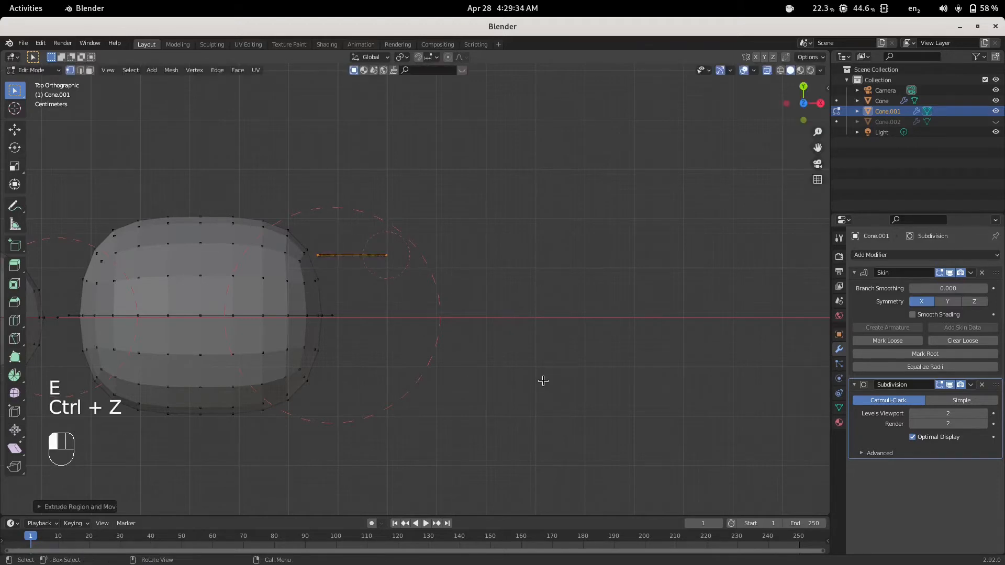
pyautogui.hotkey('ctrl', 'z')
# - Rotate the finger segment slightly counterclockwise and reduce its skin radius to about 0.9
pyautogui.press('r')
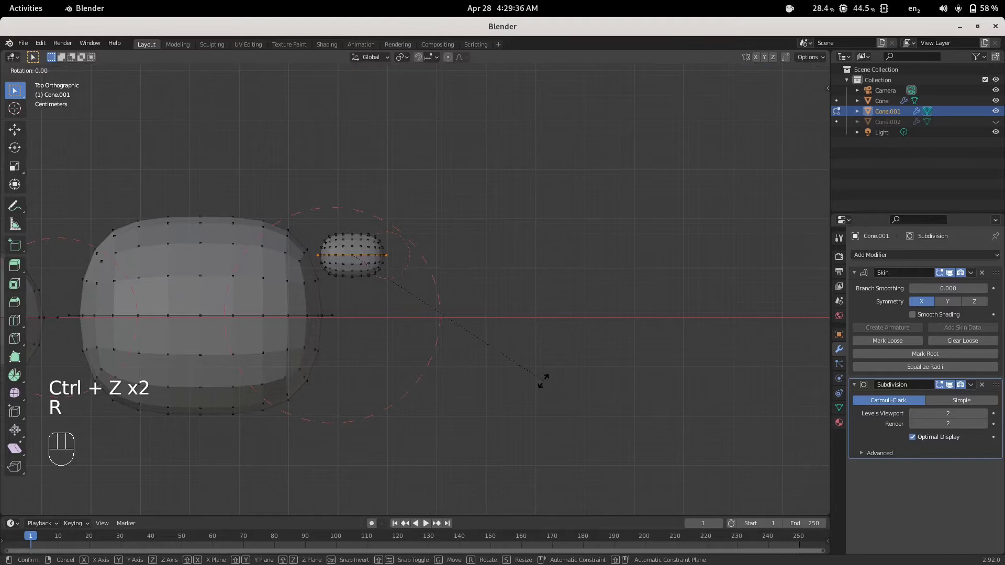
pyautogui.click(541, 361)
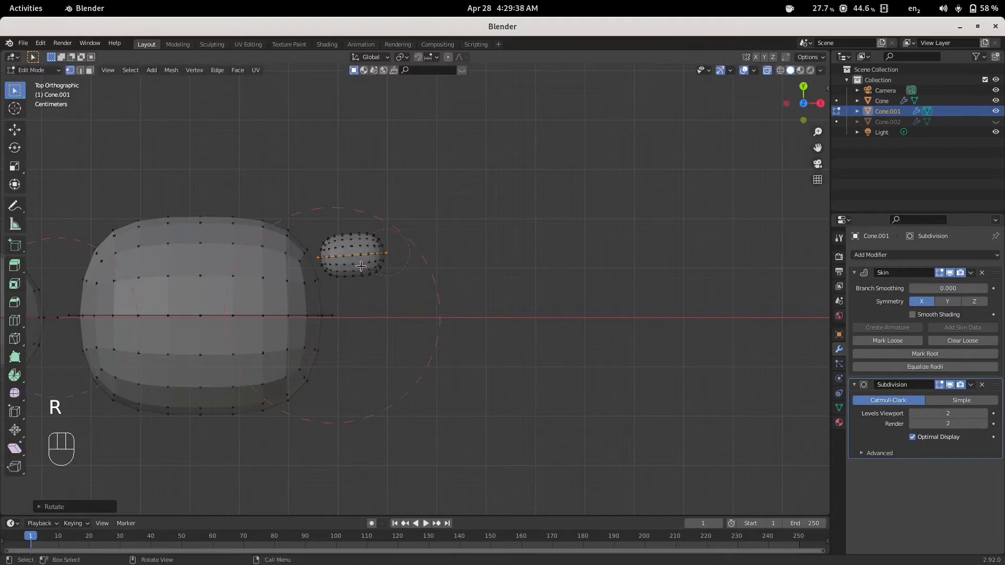
pyautogui.hotkey('ctrl', 'a')
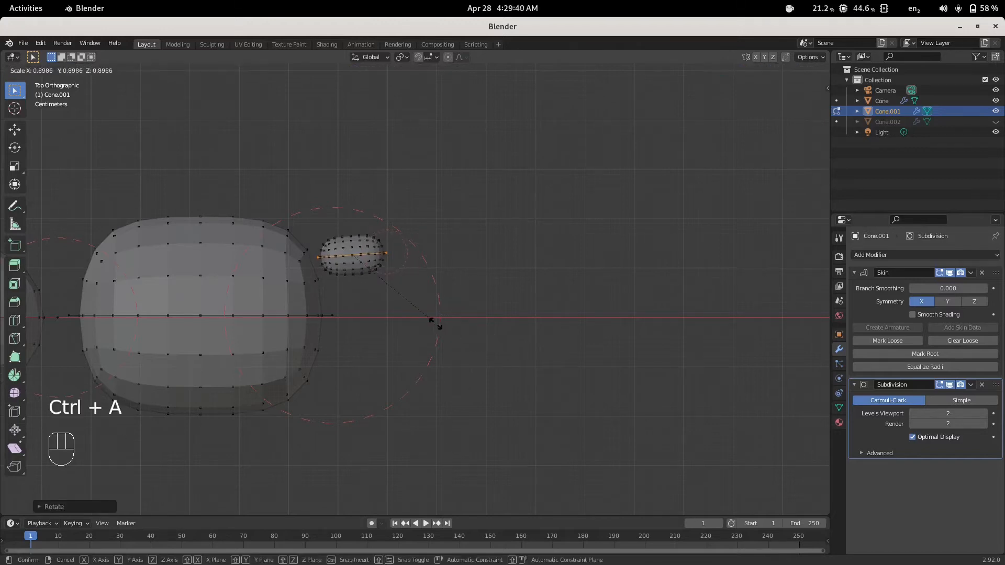
pyautogui.click(434, 321)
# - Duplicate the finger segment about 0.15 m outward and repeat the duplication to make a row of three finger segments
pyautogui.hotkey('shift', 'd')
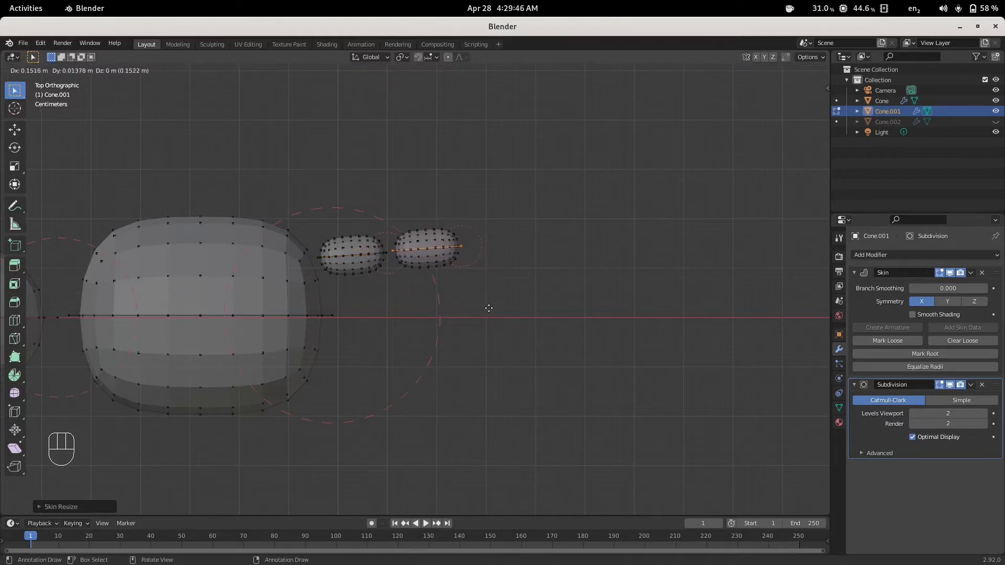
pyautogui.click(489, 309)
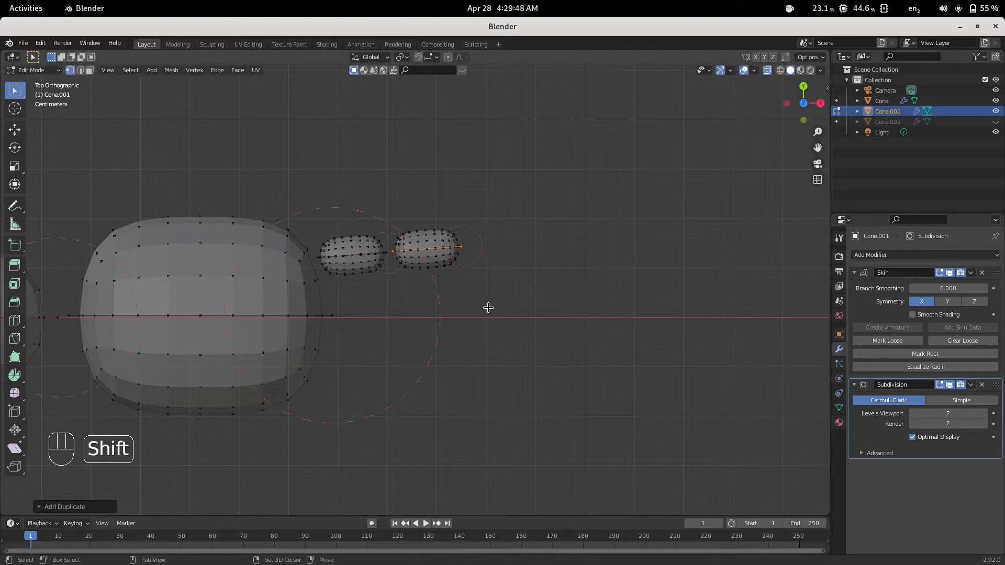
pyautogui.hotkey('shift', 'r')
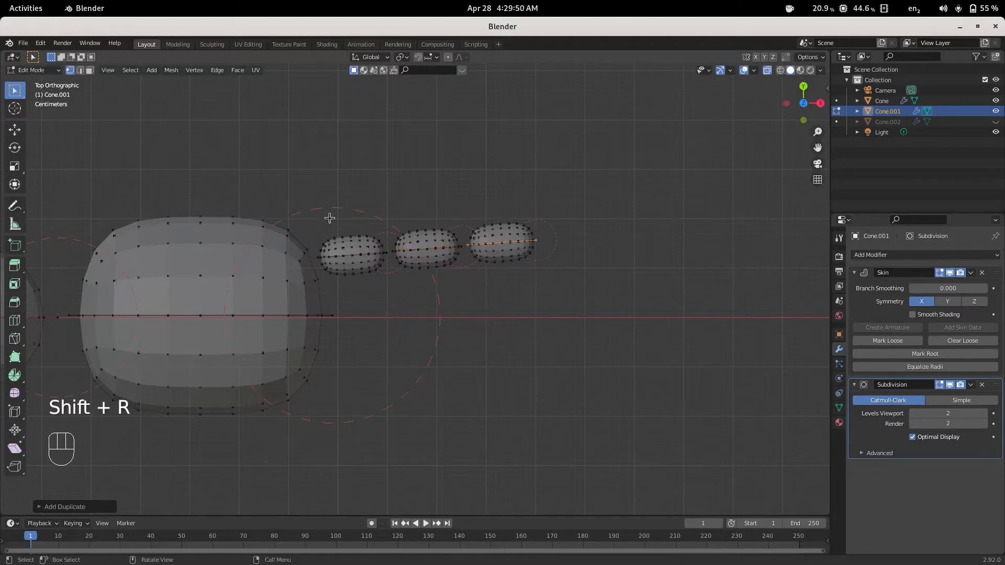
# - Duplicate the row of three finger segments about 0.1 m below as a second finger, rotate it slightly clockwise and nudge it down
pyautogui.moveTo(311, 220); pyautogui.dragTo(552, 274)
pyautogui.hotkey('shift', 'd')
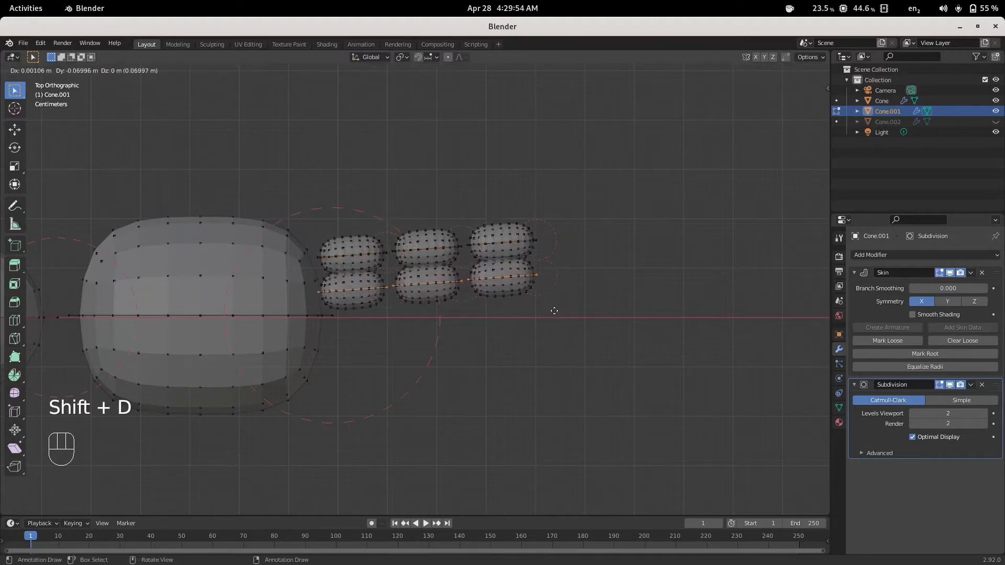
pyautogui.click(558, 322)
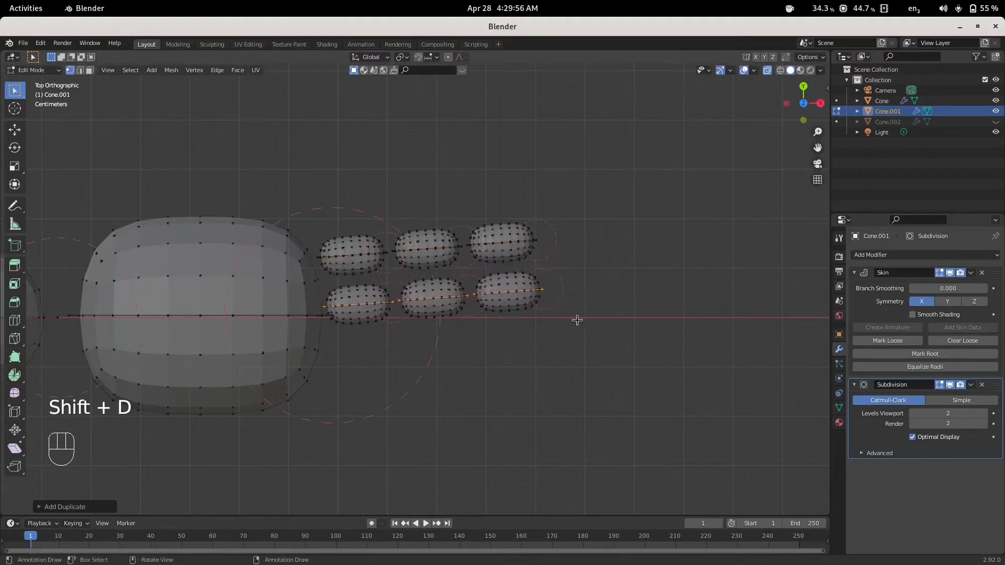
pyautogui.press('r')
pyautogui.click(579, 327)
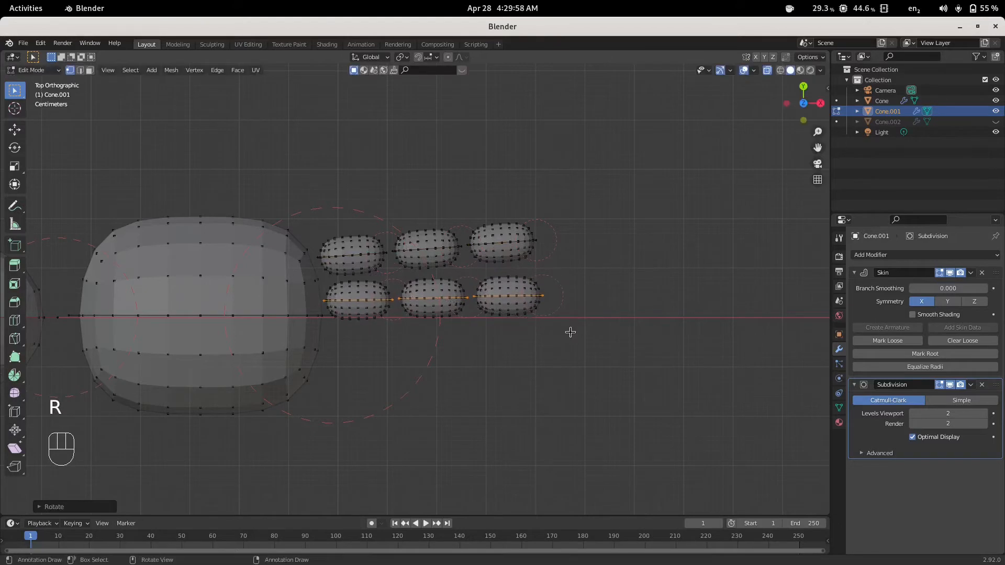
pyautogui.press('g')
pyautogui.click(570, 340)
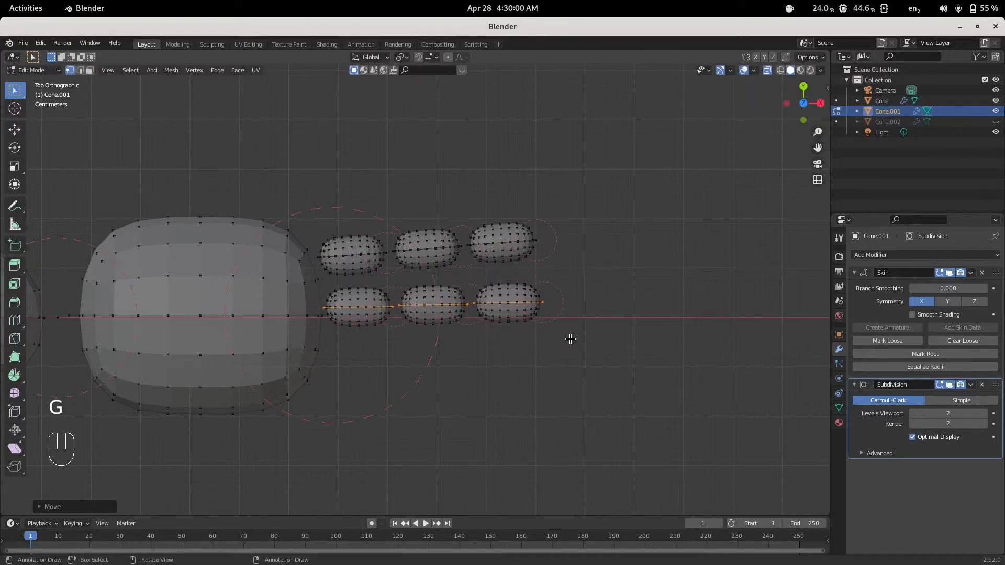
# - Duplicate the second finger about 0.1 m below as a third finger and rotate it slightly clockwise
pyautogui.press('shift')
pyautogui.hotkey('shift', 'd')
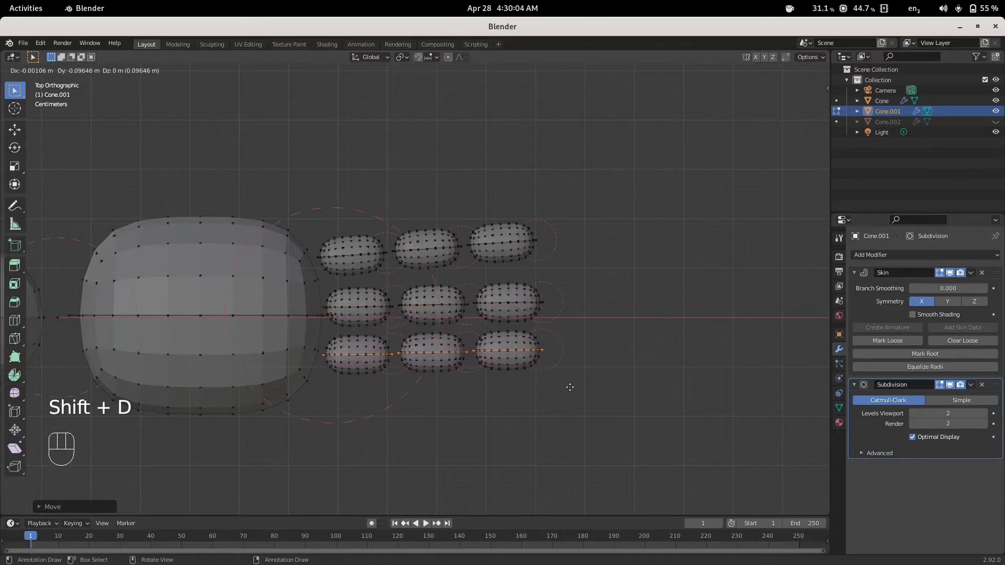
pyautogui.click(568, 384)
pyautogui.press('r')
pyautogui.click(568, 390)
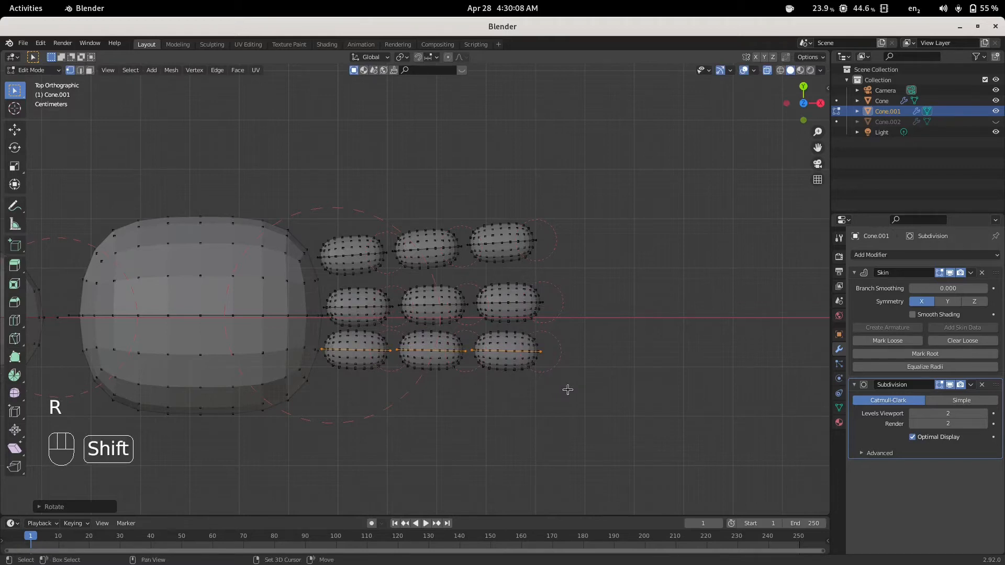
# - Duplicate the third finger about 0.1 m below, slightly closer to the palm, to make a fourth finger
pyautogui.hotkey('shift', 'd')
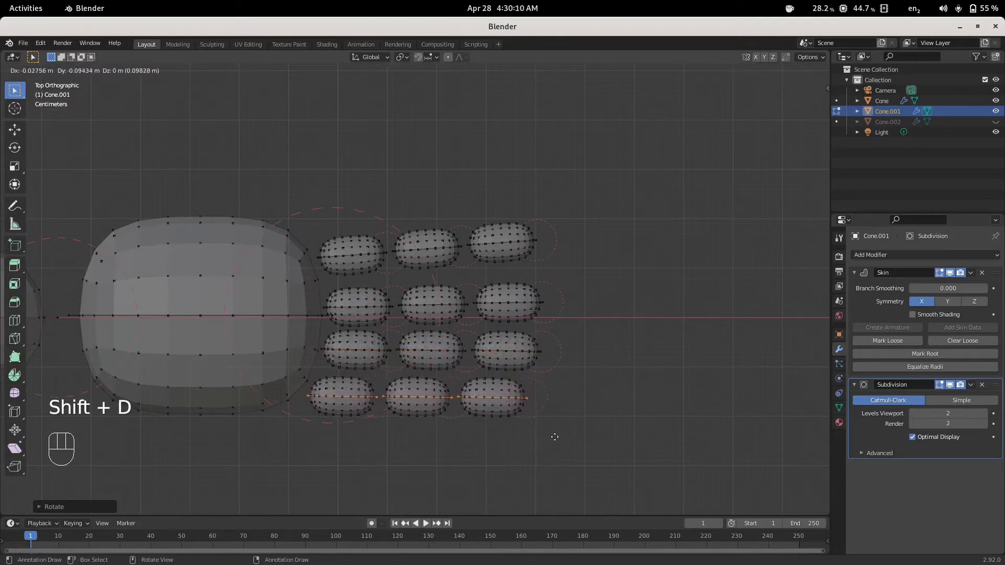
pyautogui.click(554, 436)
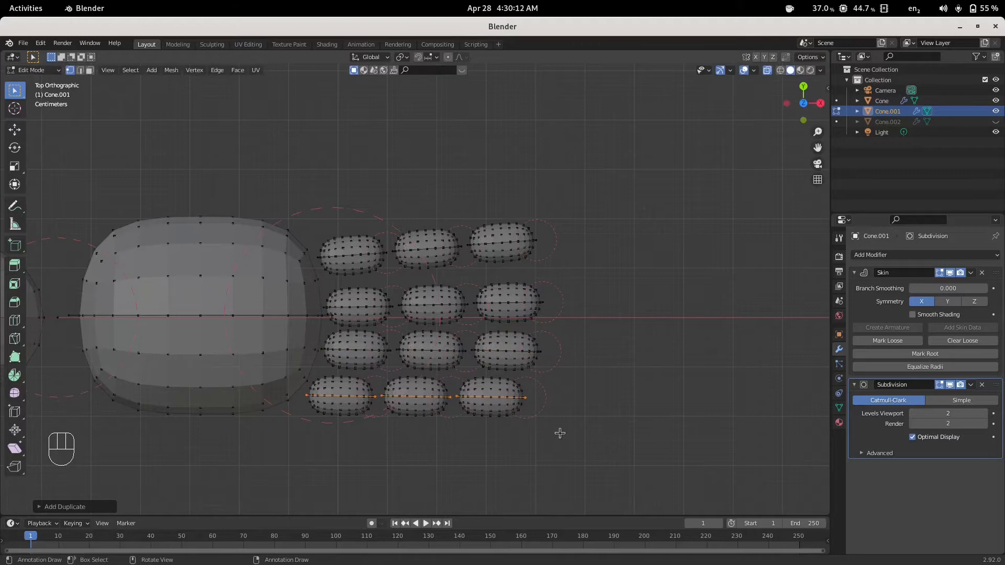
pyautogui.press('r')
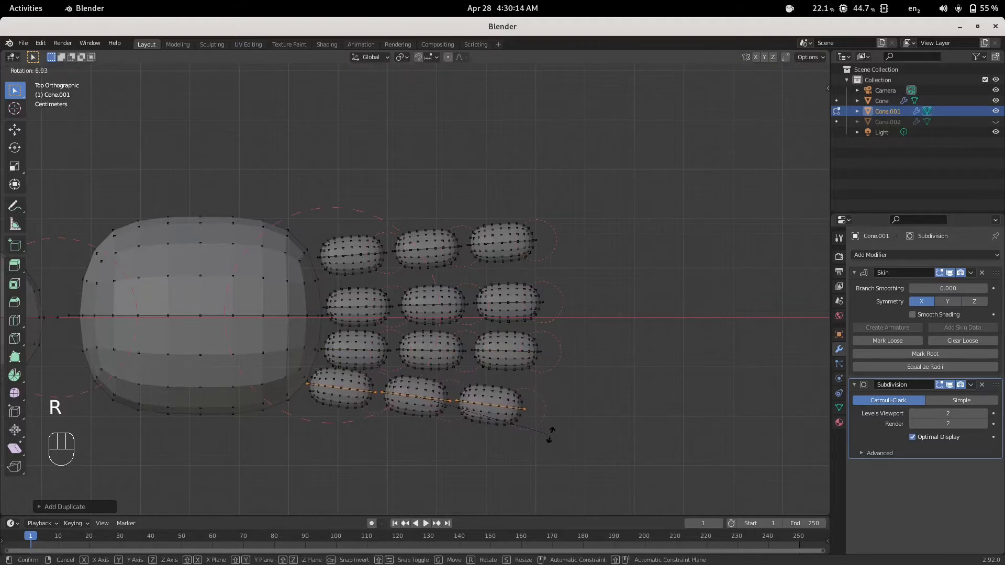
pyautogui.rightClick(552, 426)
# - Shift the fourth finger slightly outward from the third and rotate it about 3.7° clockwise, adjusting its position at the palm edge
pyautogui.press('g')
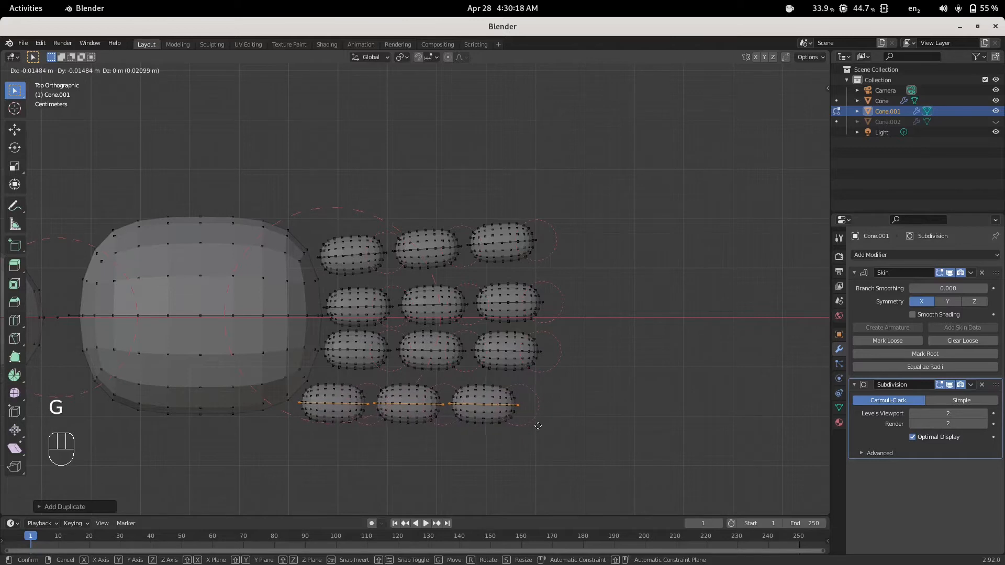
pyautogui.click(537, 425)
pyautogui.press('r')
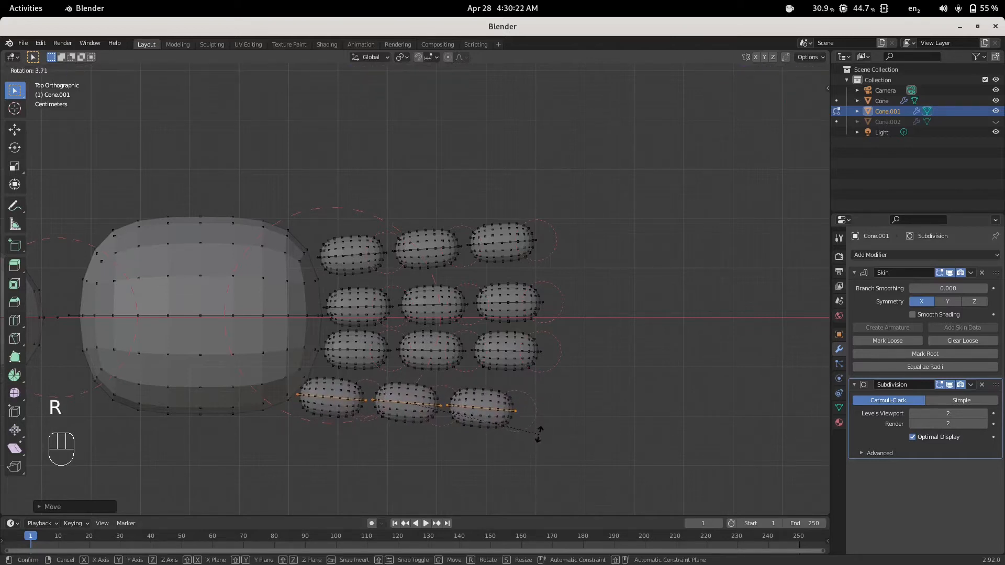
pyautogui.click(538, 434)
pyautogui.press('g')
pyautogui.click(543, 435)
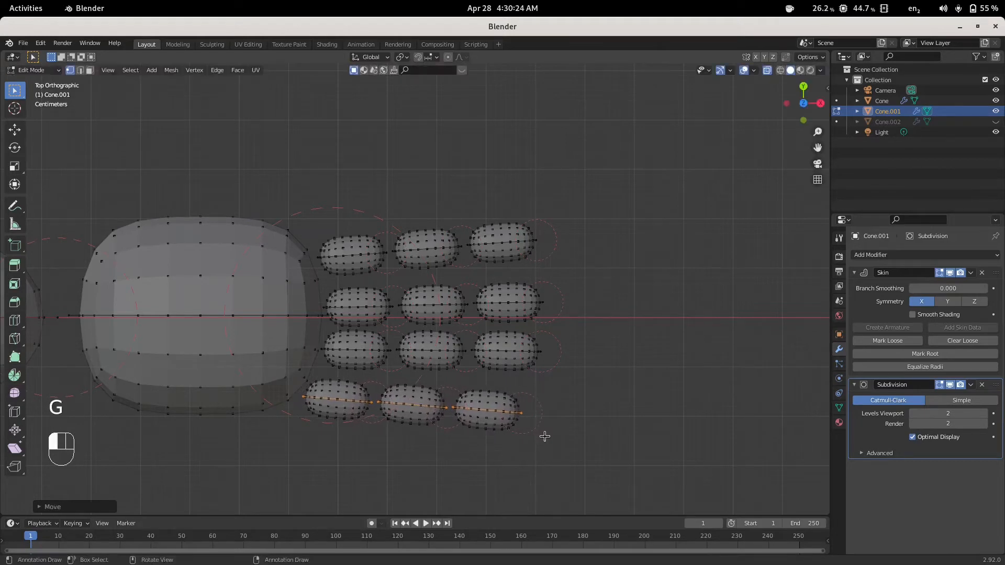
# - Scale the uppermost finger to about 0.88 and move it about 0.03 m back toward the palm
pyautogui.moveTo(312, 237); pyautogui.dragTo(557, 262)
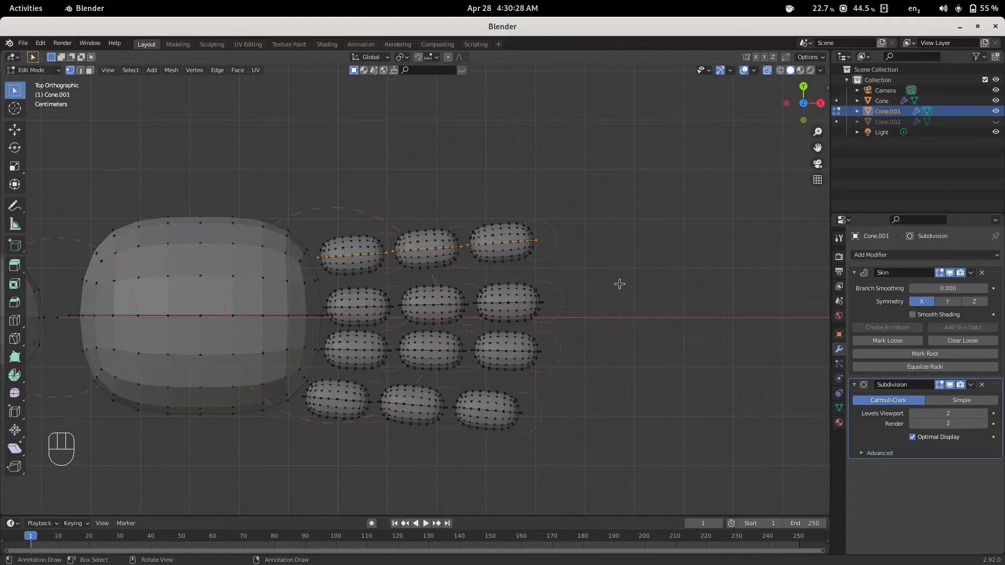
pyautogui.press('s')
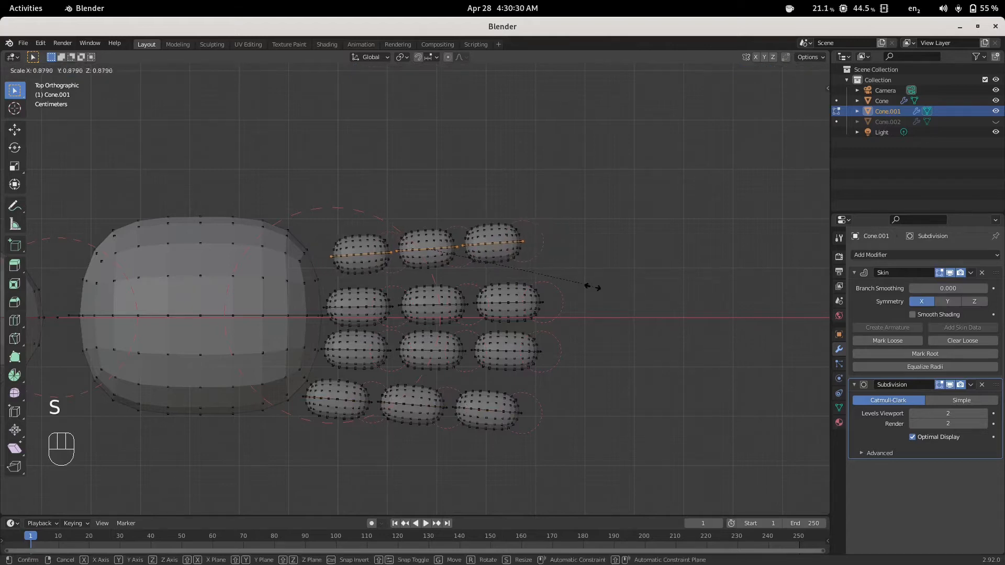
pyautogui.click(591, 287)
pyautogui.press('g')
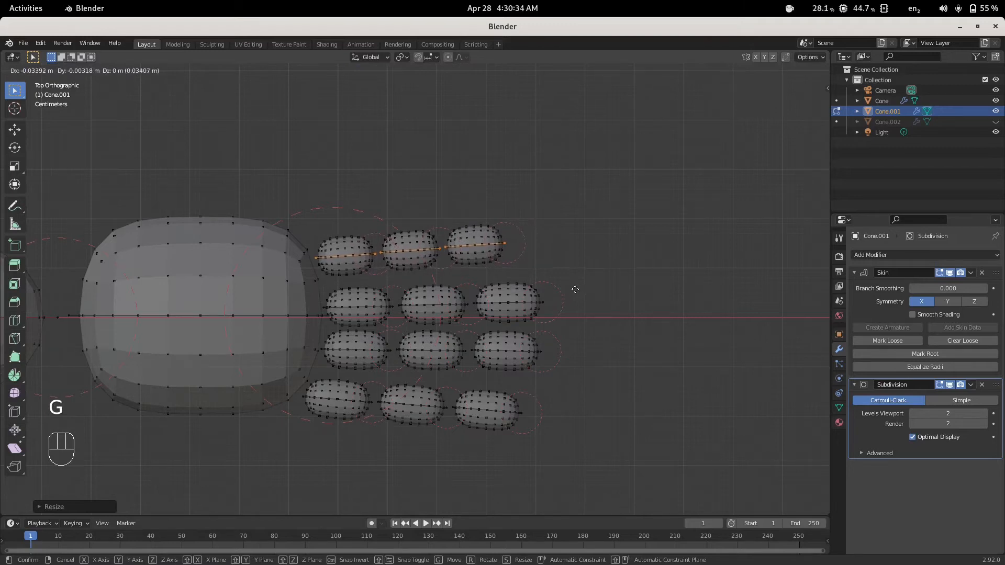
pyautogui.click(576, 290)
# - Duplicate the shortened finger as a thumb, rotate it about 39° clockwise and place it against the palm's lower edge
pyautogui.scroll(-2, 471, 298)
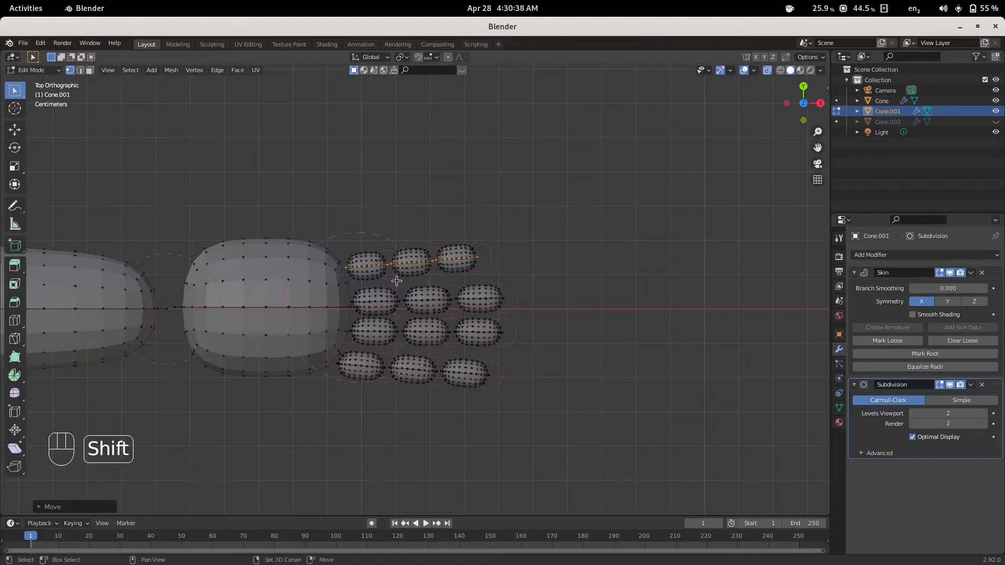
pyautogui.hotkey('shift', 'd')
pyautogui.click(315, 429)
pyautogui.press('r')
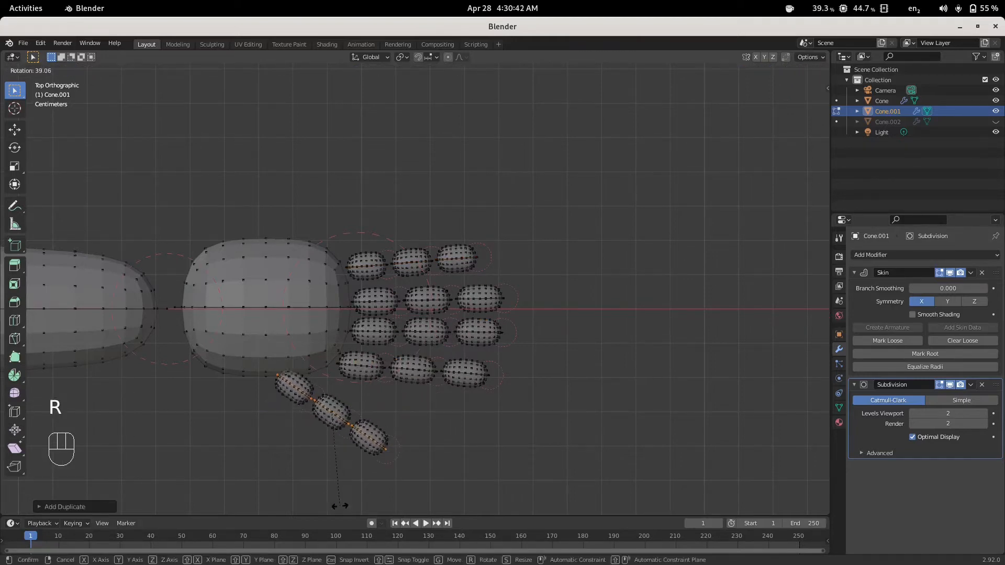
pyautogui.click(339, 505)
pyautogui.press('g')
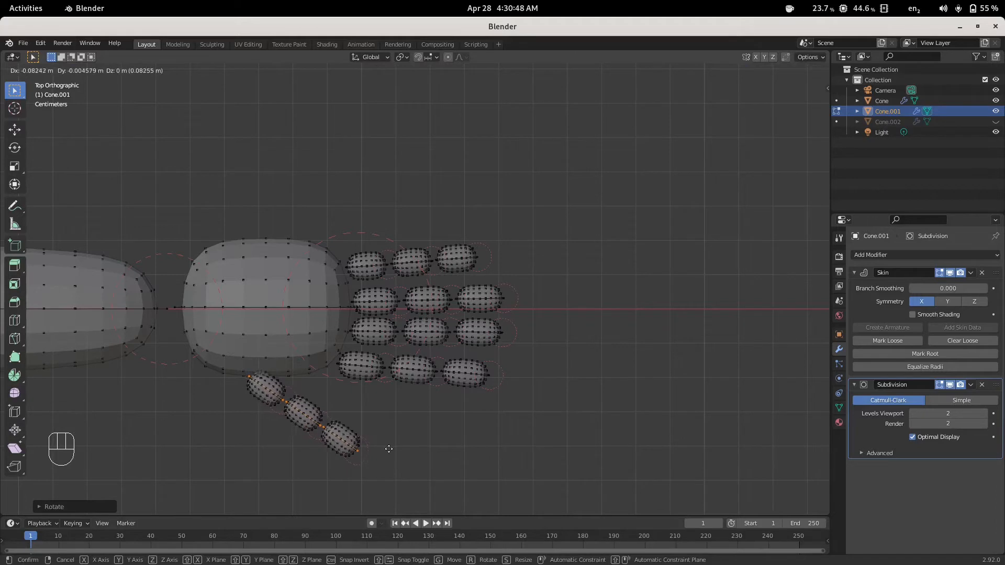
pyautogui.click(399, 446)
# - In front view, duplicate the upper arm segment and place the copy just below the torso
pyautogui.scroll(-4, 411, 434)
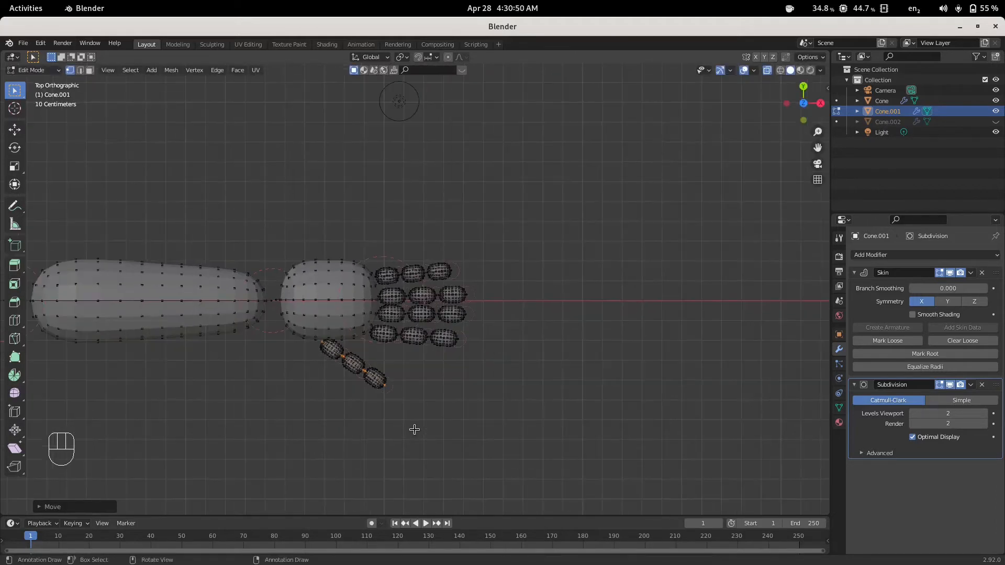
pyautogui.scroll(-5, 321, 394)
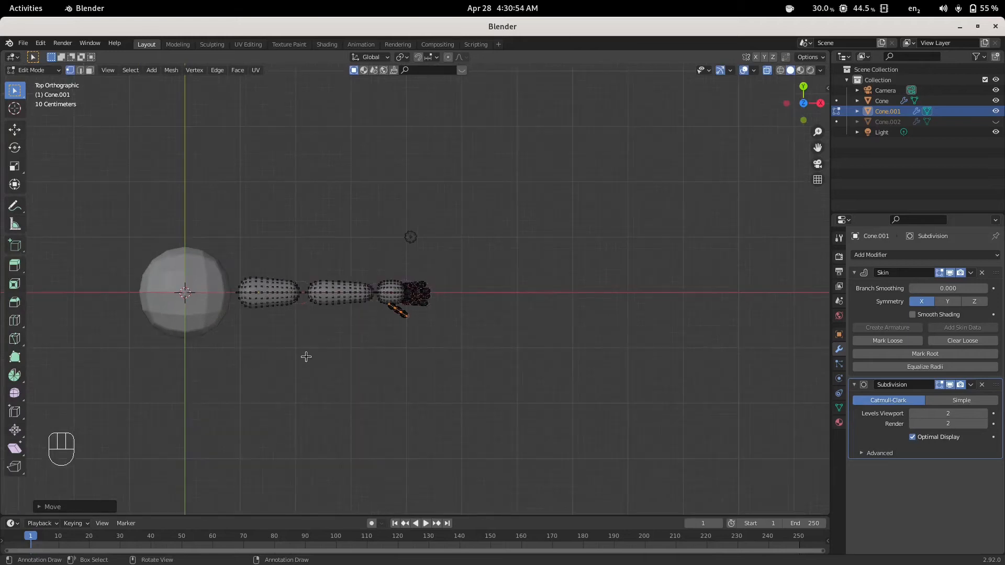
pyautogui.press('KP_1')
pyautogui.press('shift')
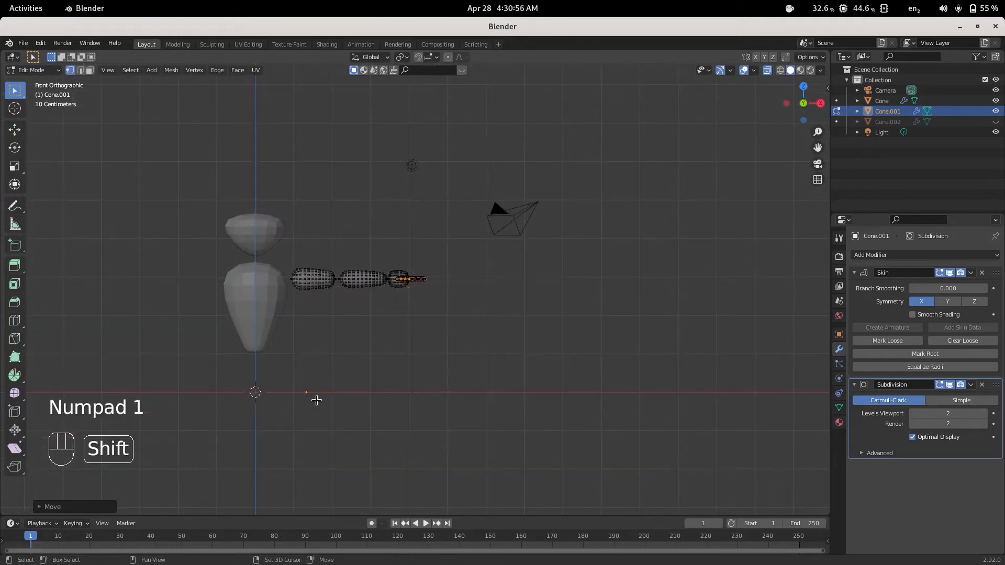
pyautogui.scroll(2, 303, 332)
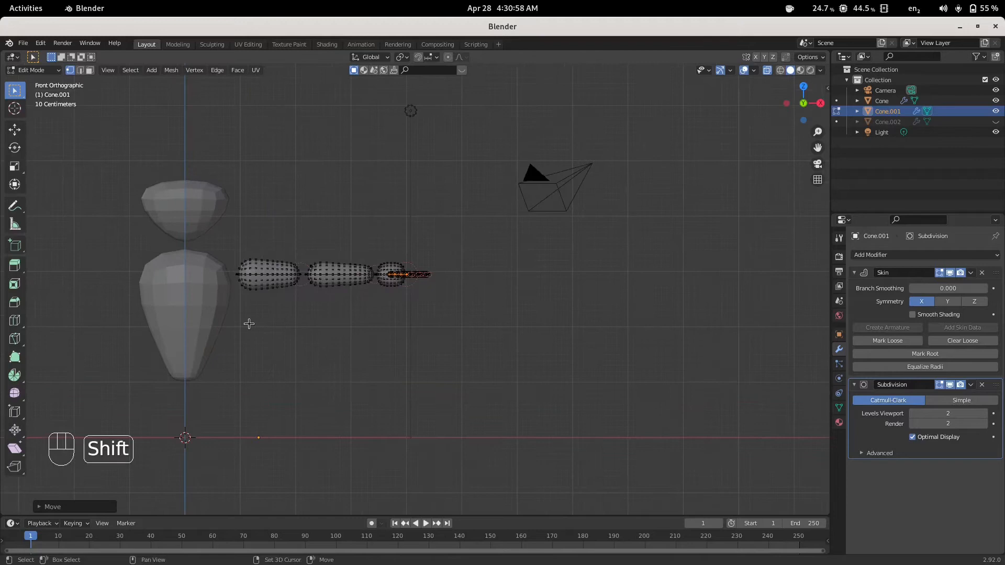
pyautogui.keyDown('shift'); pyautogui.moveTo(357, 310); pyautogui.dragTo(525, 218, button='middle'); pyautogui.keyUp('shift')
pyautogui.press('b')
pyautogui.moveTo(448, 191); pyautogui.dragTo(477, 205)
pyautogui.press('shift')
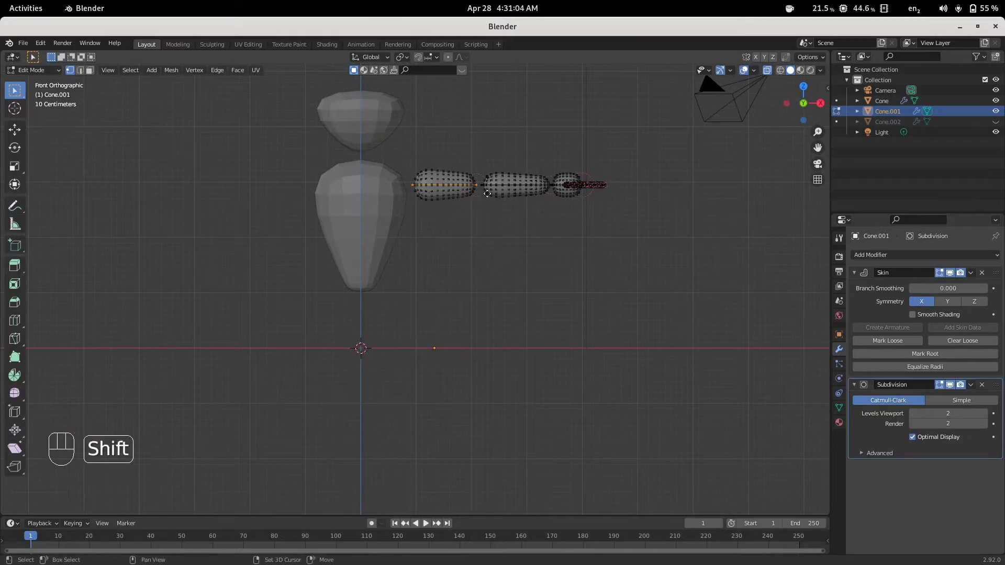
pyautogui.hotkey('shift', 'd')
pyautogui.click(452, 335)
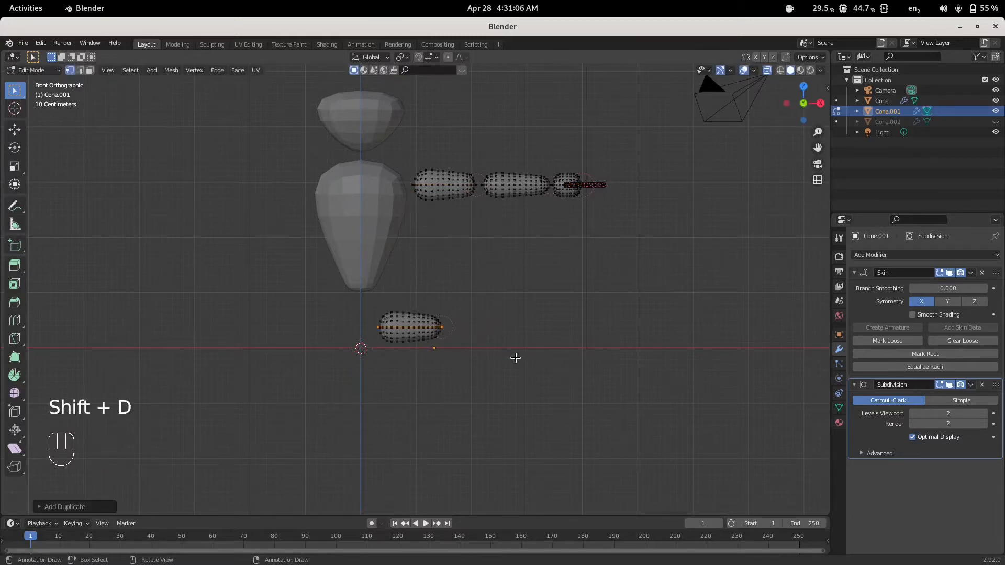
# - Rotate the duplicated segment 90° to stand vertically and position it beneath the torso, just beside the centre axis, as an upper leg
pyautogui.press('r')
pyautogui.press('KP_9')
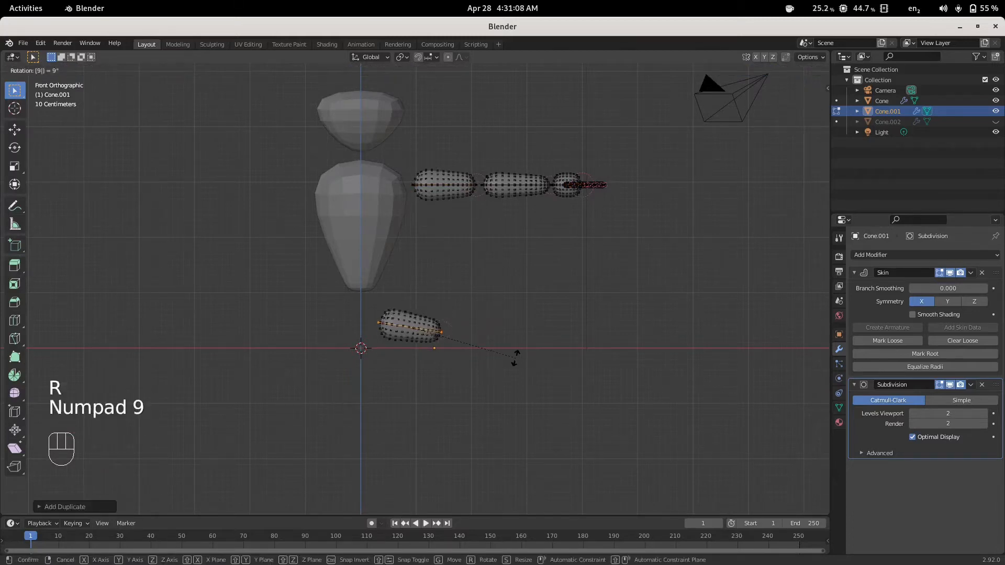
pyautogui.press('KP_0')
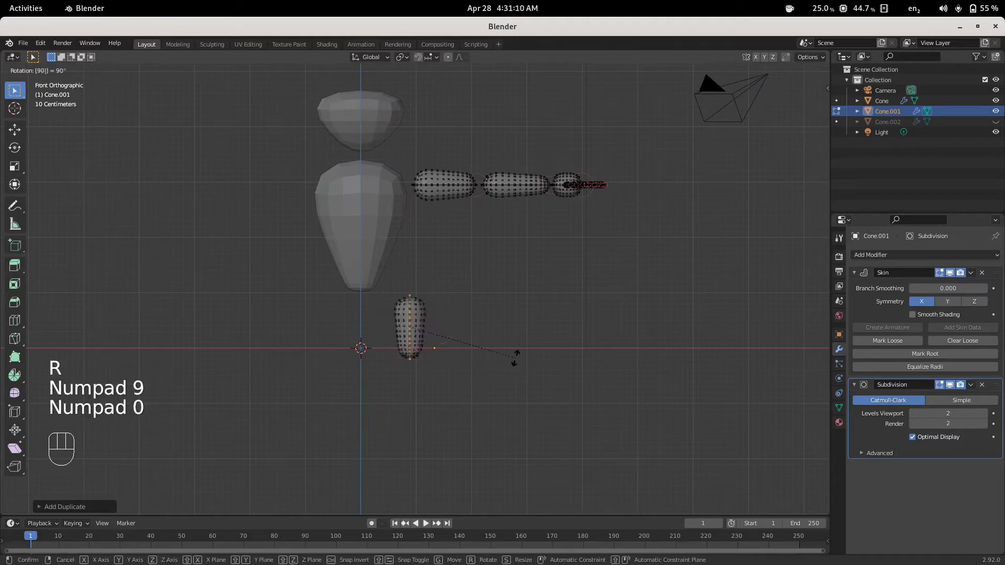
pyautogui.click(514, 359)
pyautogui.press('g')
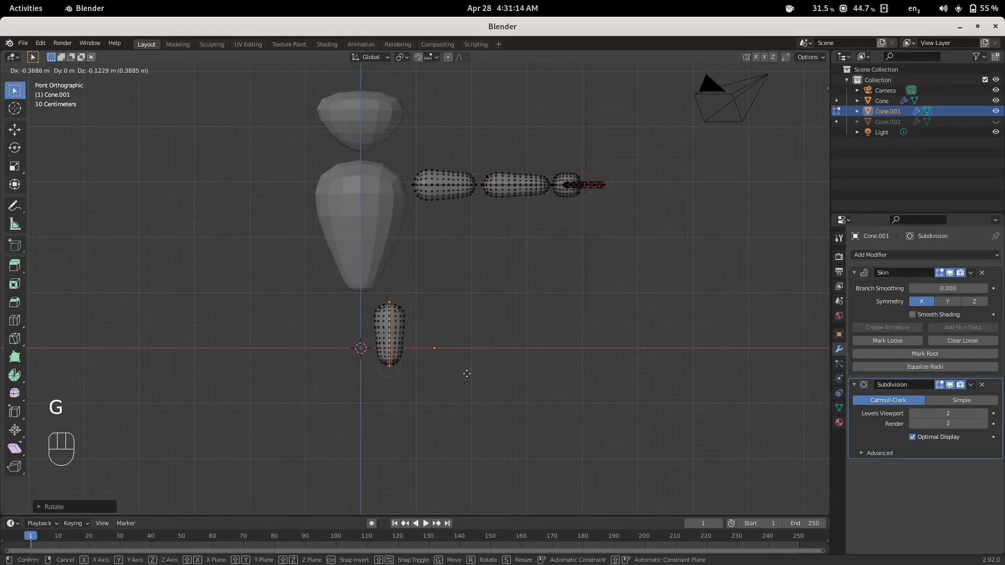
pyautogui.click(467, 373)
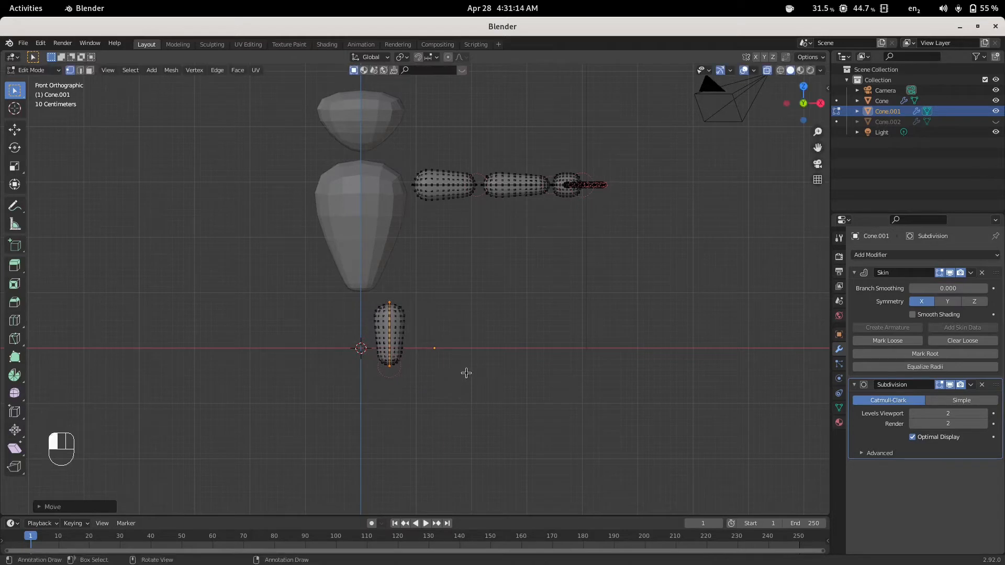
pyautogui.press('g')
pyautogui.click(439, 369)
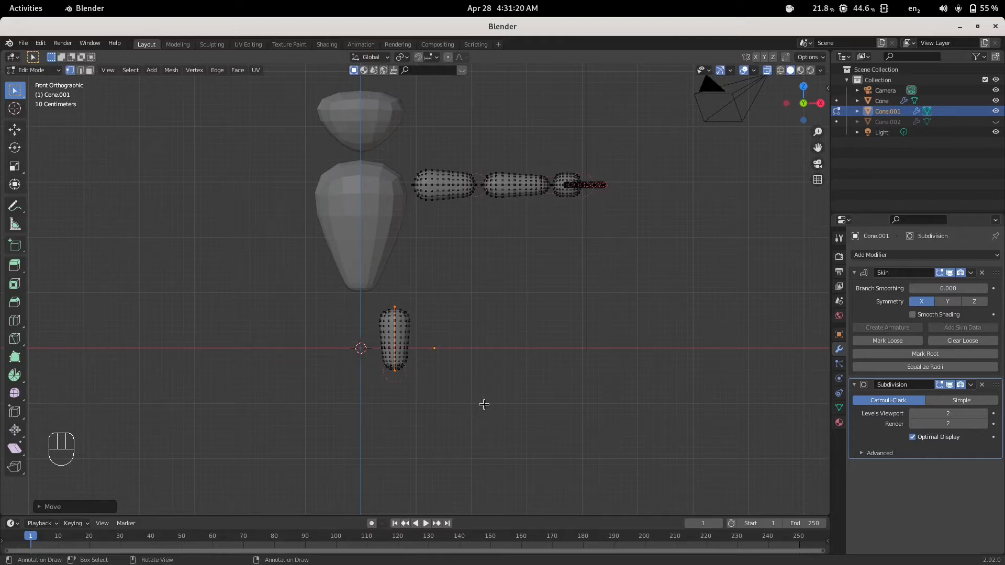
# - Scale the upper leg segment to about 1.14 and slightly increase its skin radius
pyautogui.press('s')
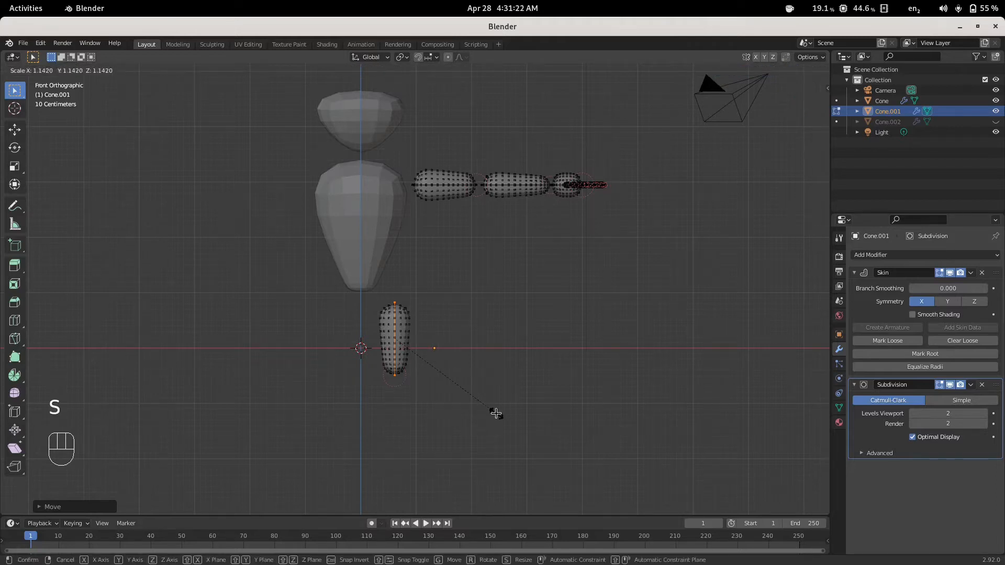
pyautogui.click(496, 414)
pyautogui.hotkey('ctrl', 'a')
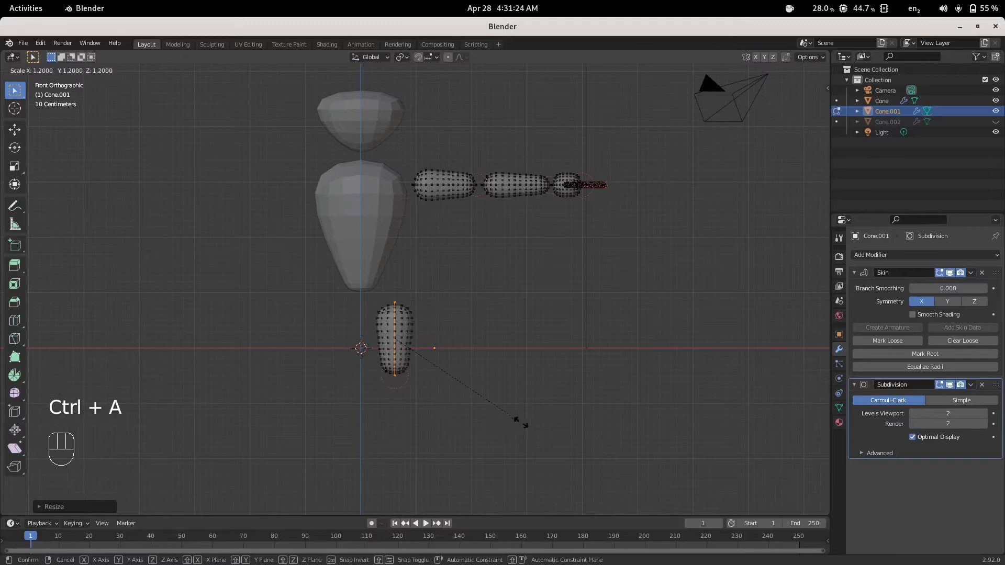
pyautogui.click(509, 419)
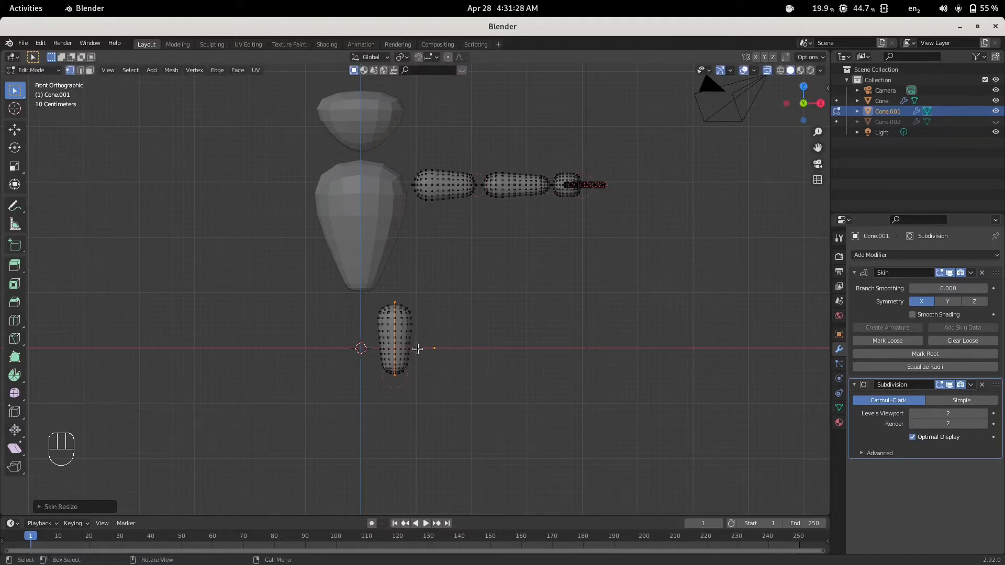
# - Duplicate the upper leg segment about 1.5 m straight down along the Z axis to form a lower leg
pyautogui.scroll(-1, 427, 353)
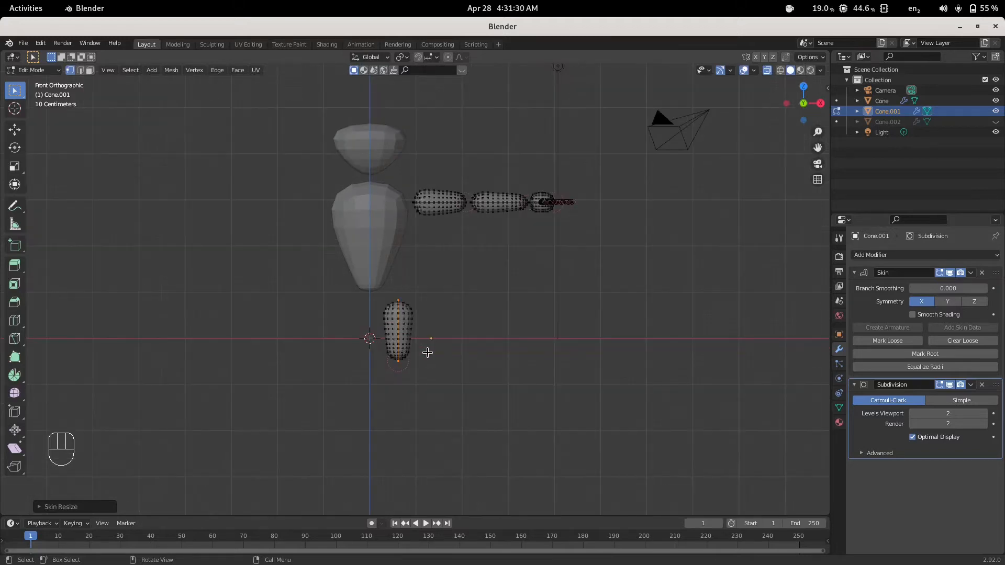
pyautogui.keyDown('shift'); pyautogui.moveTo(427, 364); pyautogui.dragTo(407, 289, button='middle'); pyautogui.keyUp('shift')
pyautogui.scroll(4, 387, 315)
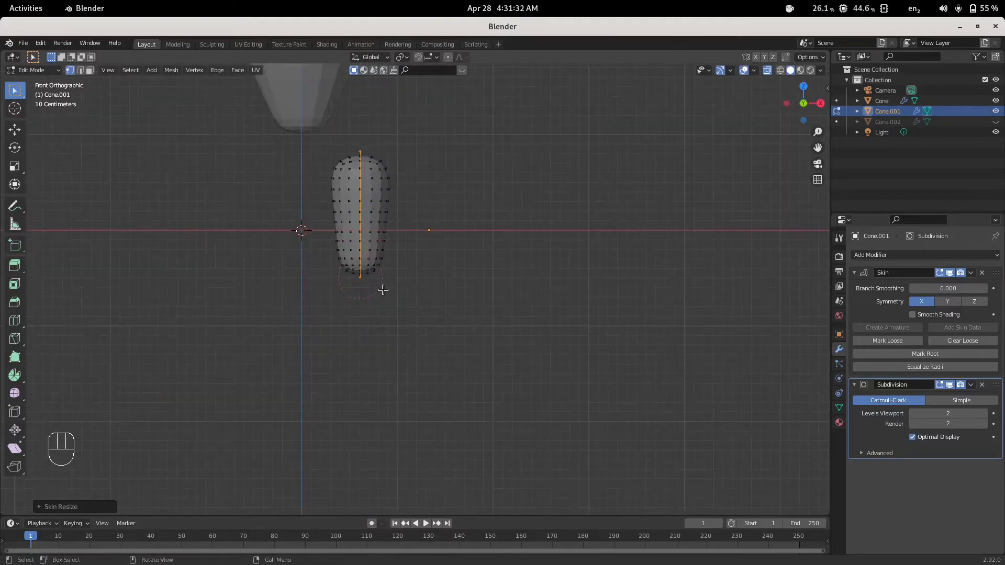
pyautogui.hotkey('shift', 'd')
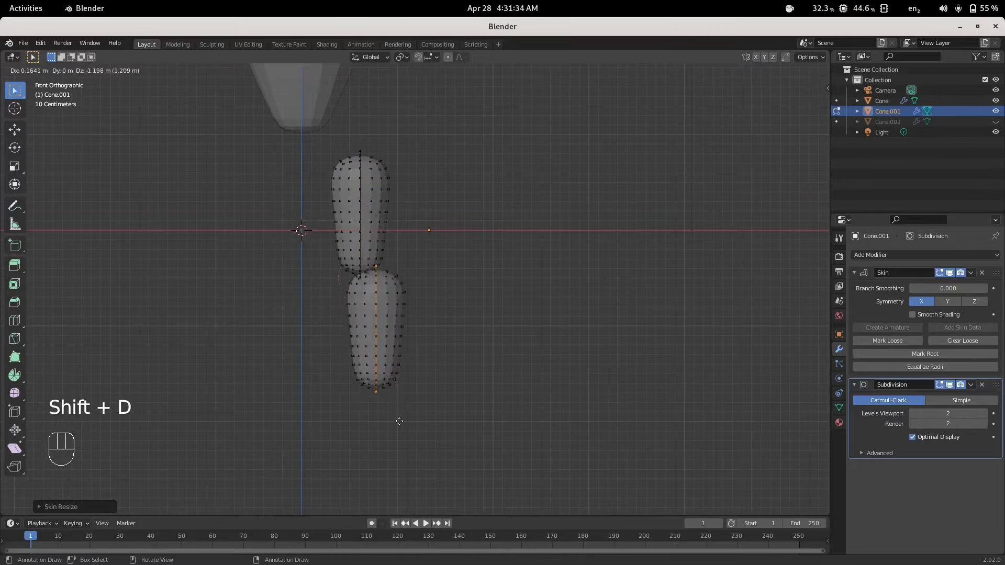
pyautogui.press('z')
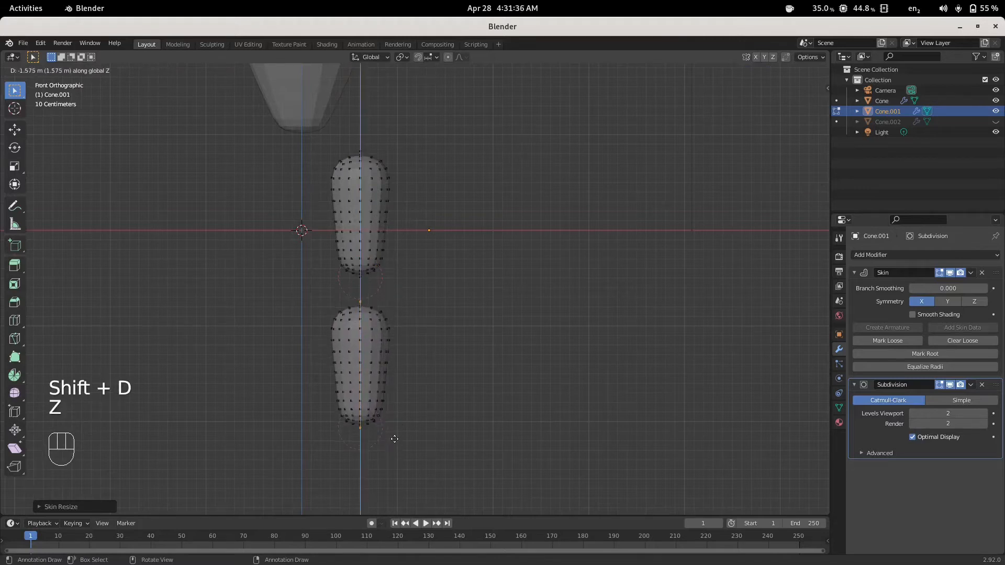
pyautogui.click(394, 432)
# - Thin the lower leg segment by reducing its skin radius, and scale it up to lengthen it
pyautogui.hotkey('ctrl', 'a')
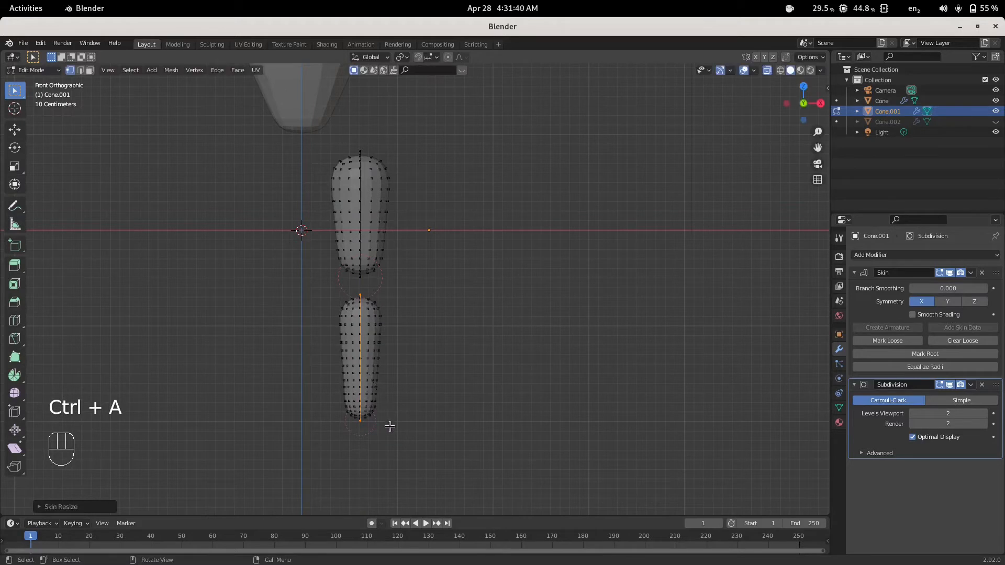
pyautogui.press('s')
pyautogui.click(396, 430)
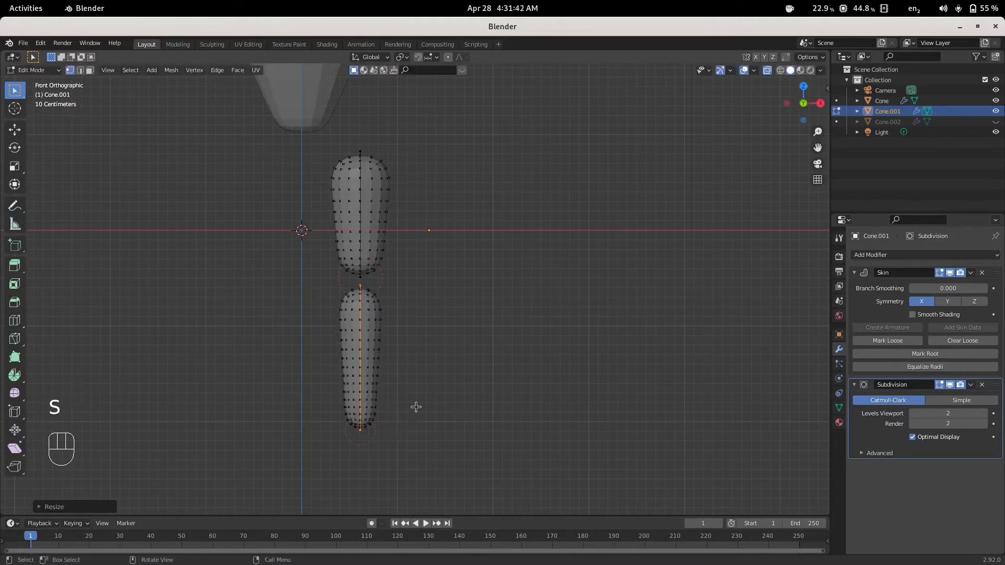
# - Slightly enlarge the lower leg segment again and increase its skin radius a little
pyautogui.scroll(-5, 416, 402)
pyautogui.scroll(3, 415, 402)
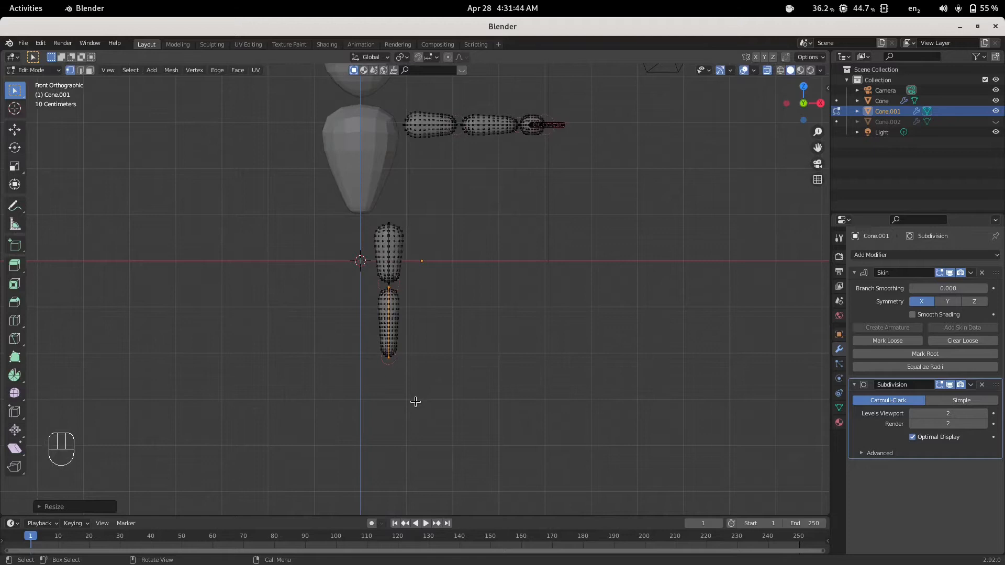
pyautogui.scroll(1, 415, 401)
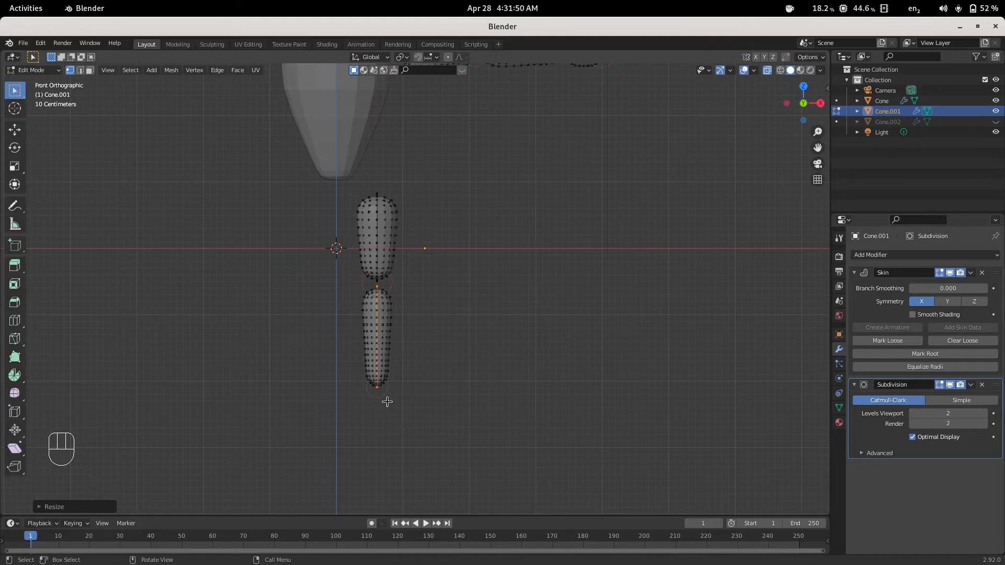
pyautogui.press('s')
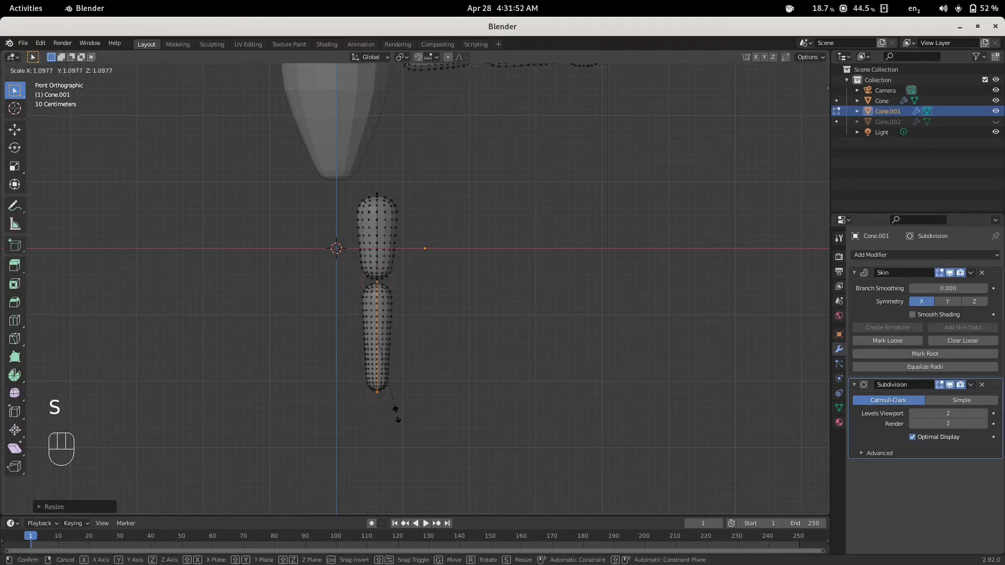
pyautogui.click(394, 411)
pyautogui.hotkey('ctrl', 'a')
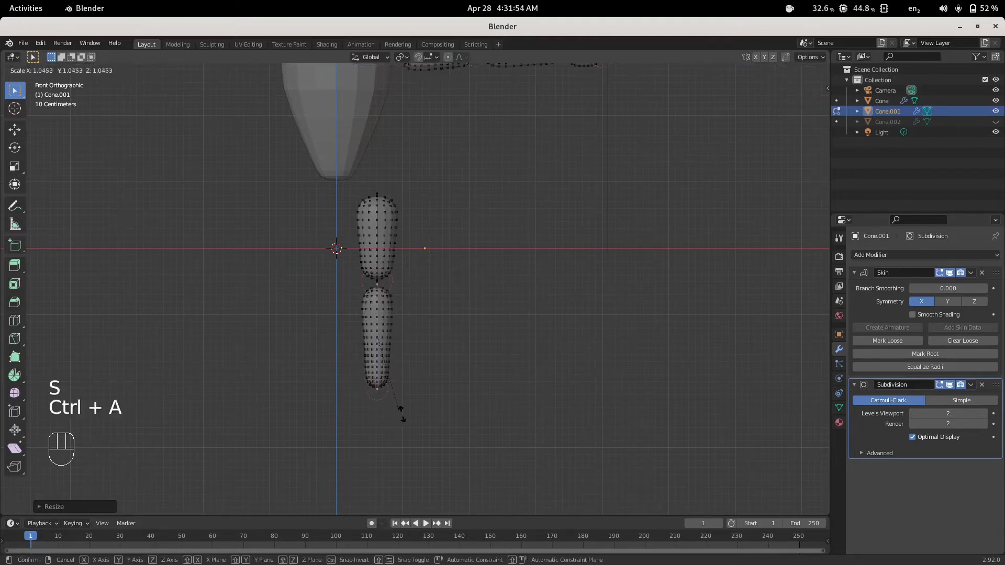
pyautogui.click(407, 400)
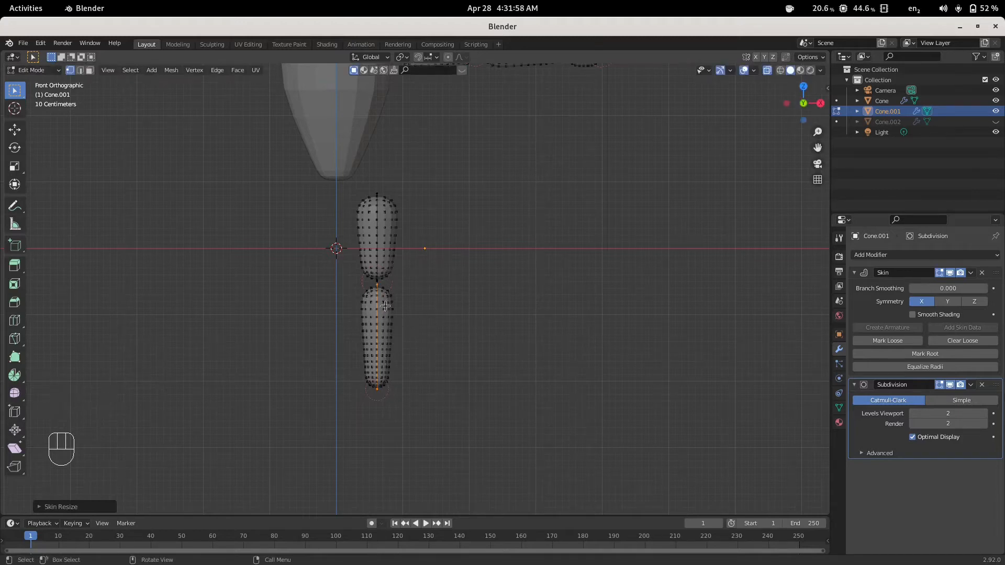
# - Duplicate the lower leg over the upper leg, scale the copy to under half size, and shrink its skin radius to about 0.55
pyautogui.scroll(1, 386, 288)
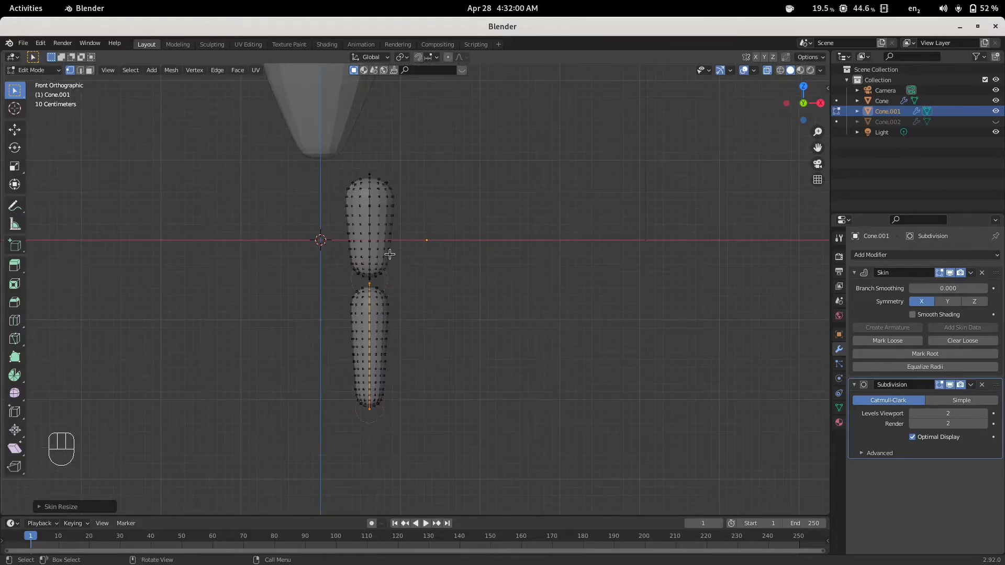
pyautogui.keyDown('shift'); pyautogui.moveTo(388, 243); pyautogui.dragTo(393, 268, button='middle'); pyautogui.keyUp('shift')
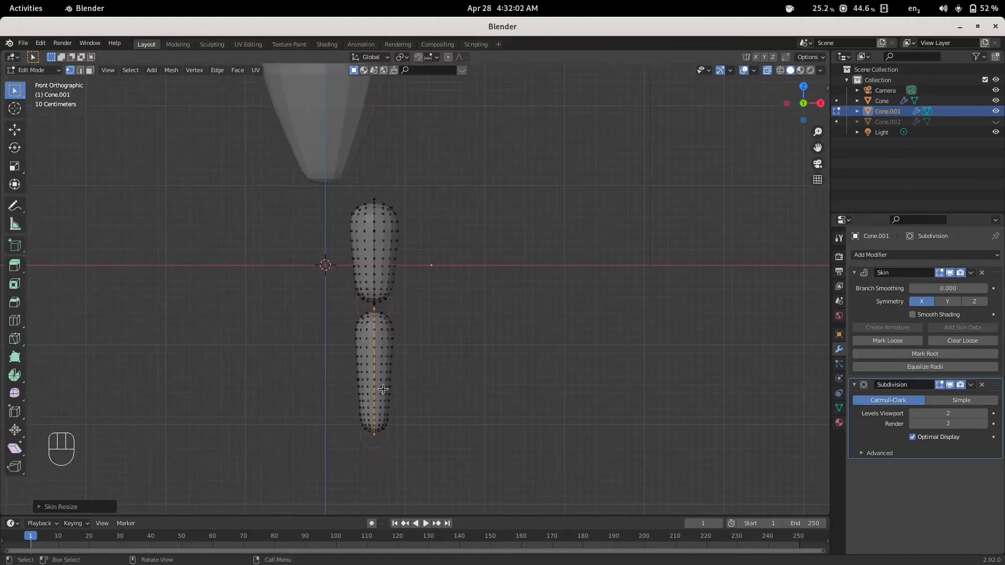
pyautogui.hotkey('shift', 'd')
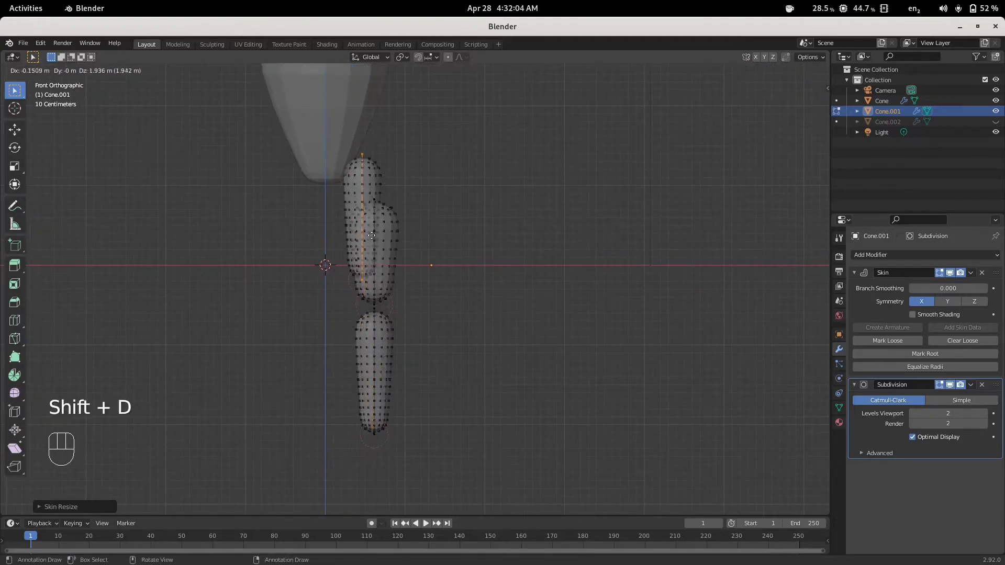
pyautogui.click(372, 236)
pyautogui.press('s')
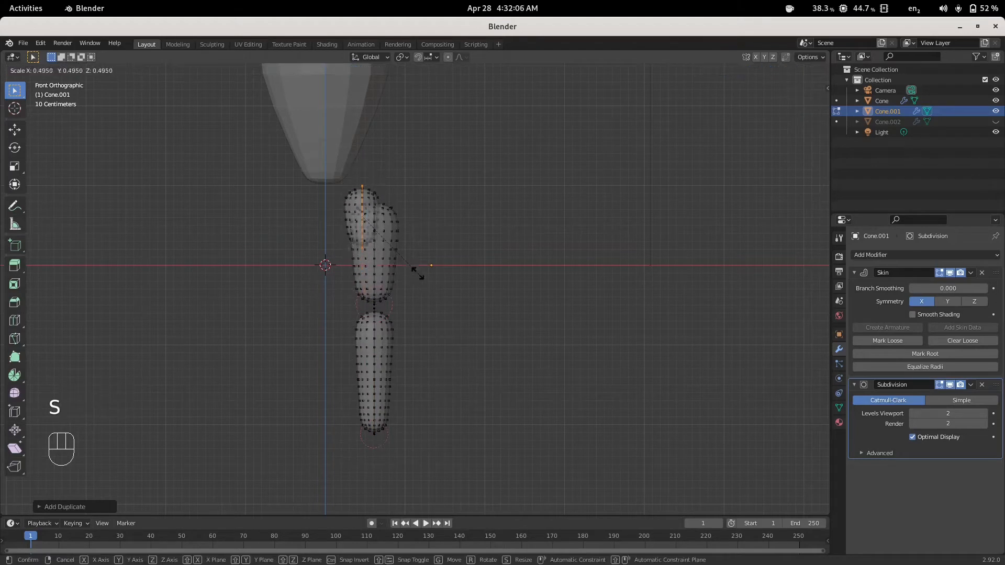
pyautogui.click(409, 264)
pyautogui.hotkey('ctrl', 'a')
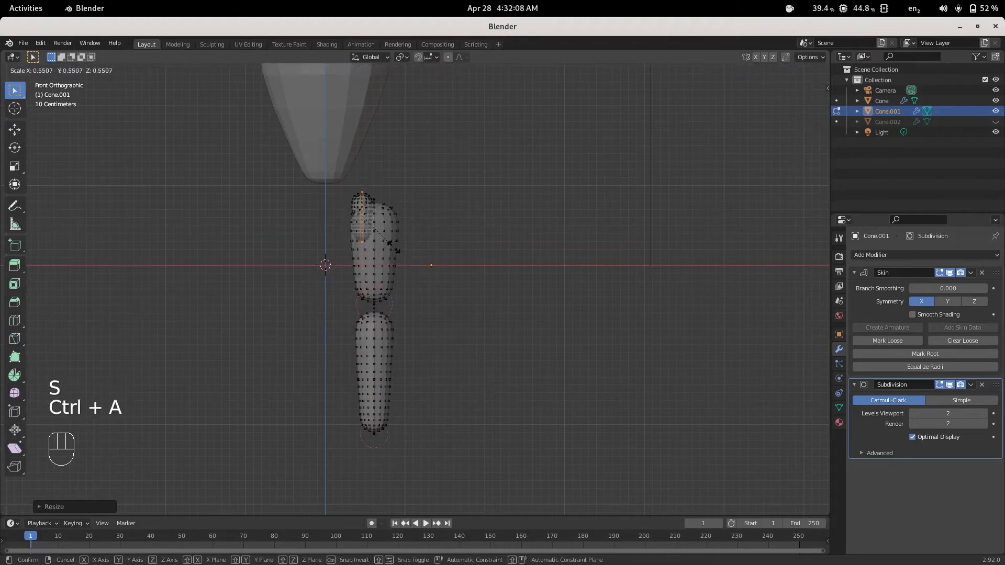
pyautogui.click(395, 245)
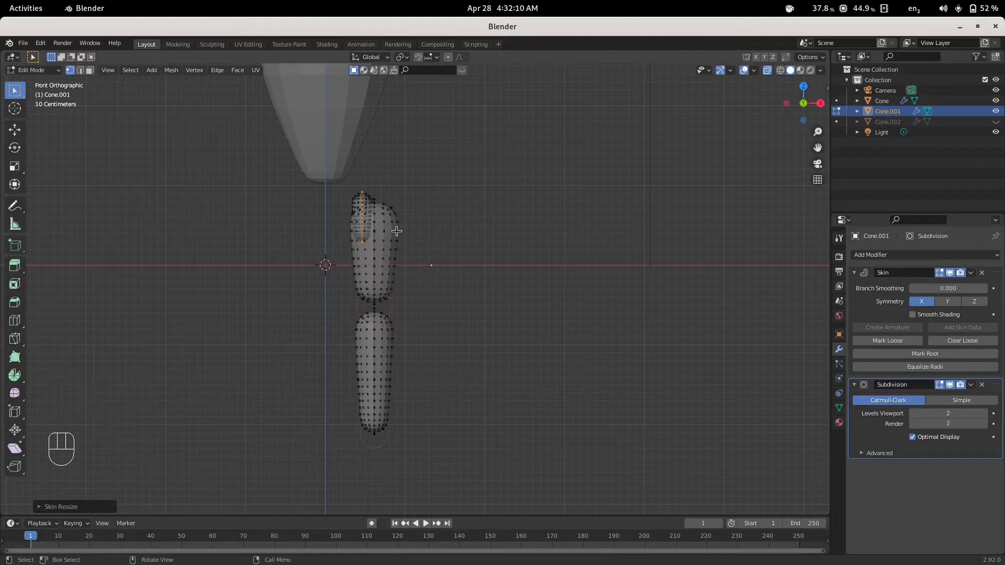
# - Move the small segment onto the top of the upper leg and slightly reduce the skin radius at its top vertex
pyautogui.press('g')
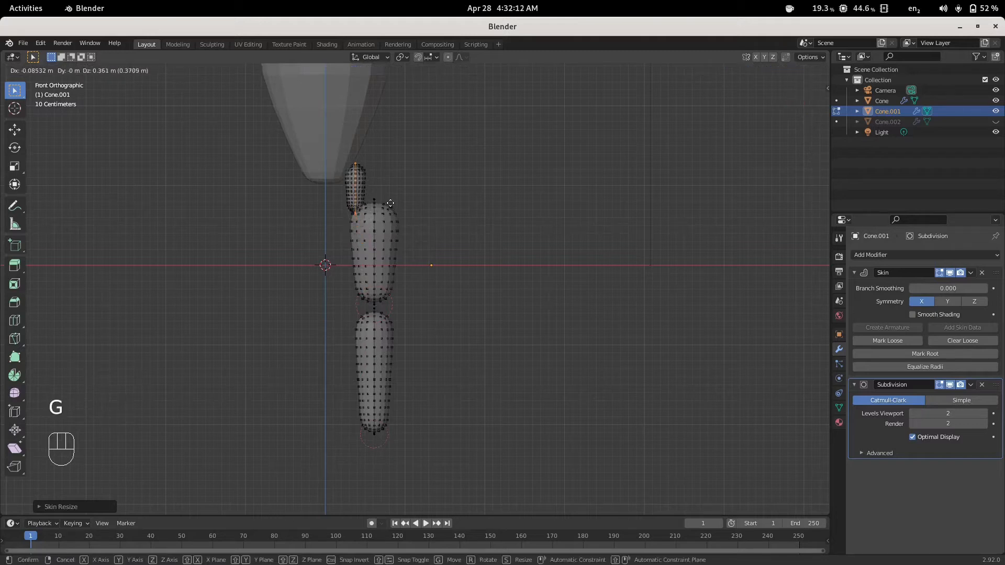
pyautogui.click(401, 199)
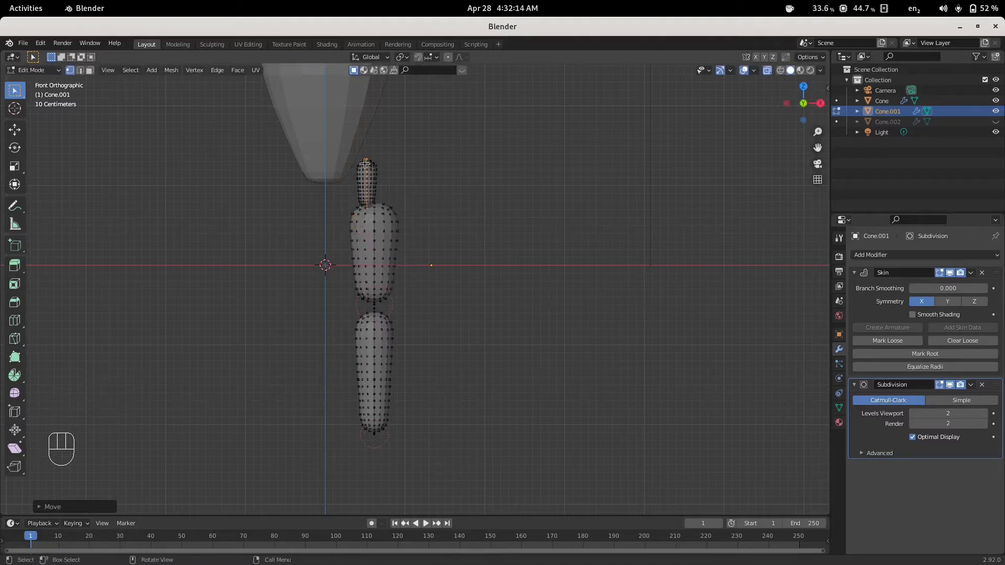
pyautogui.click(368, 160)
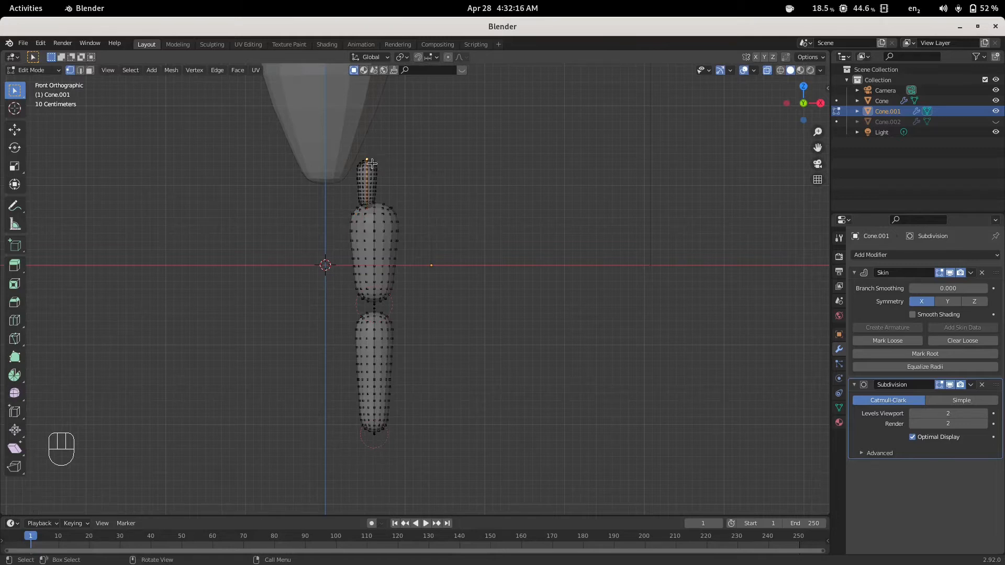
pyautogui.press('shift')
pyautogui.hotkey('ctrl', 'a')
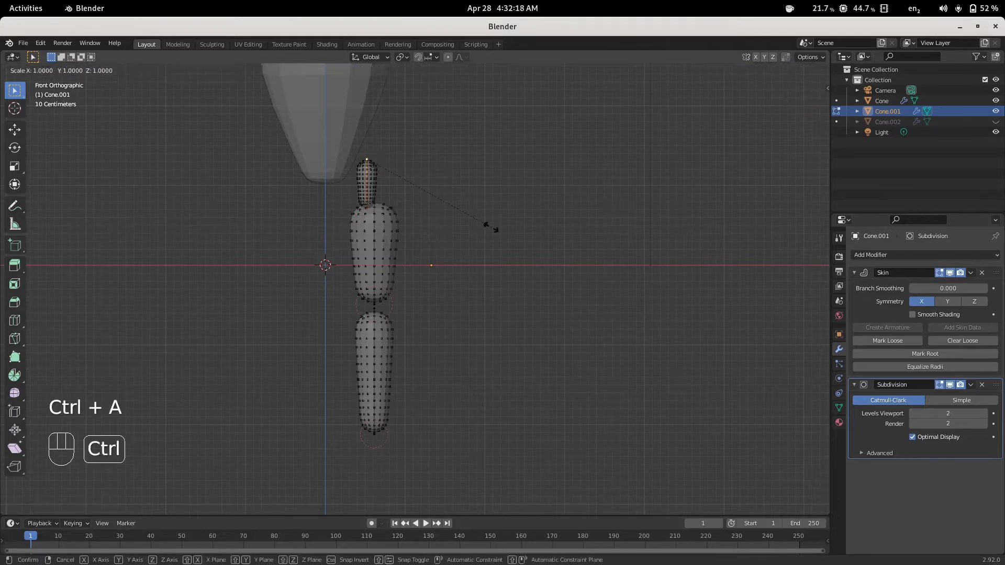
pyautogui.click(459, 213)
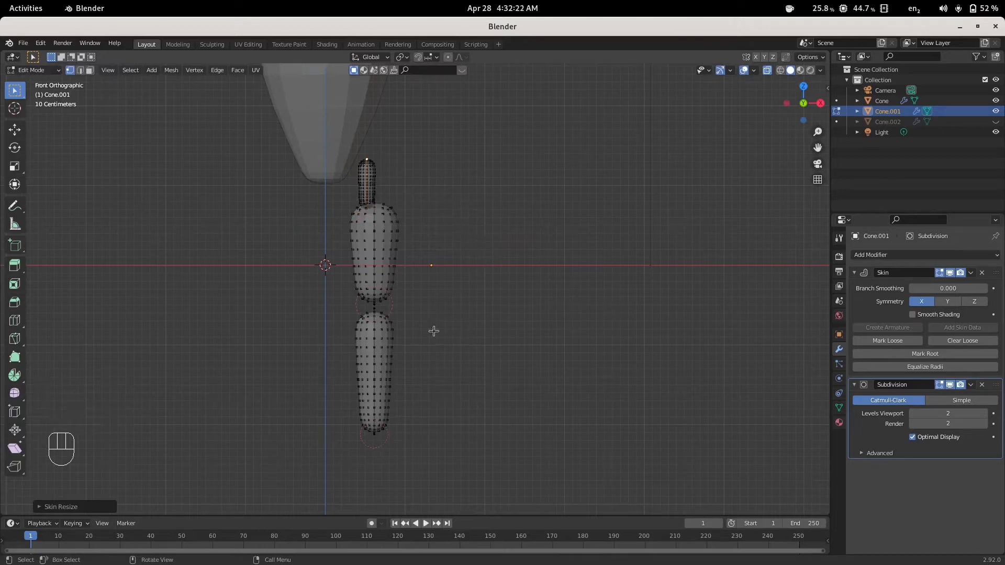
# - Tilt the whole small segment toward the torso and move it to connect the torso's lower tip with the upper leg
pyautogui.hotkey('ctrl', 'l')
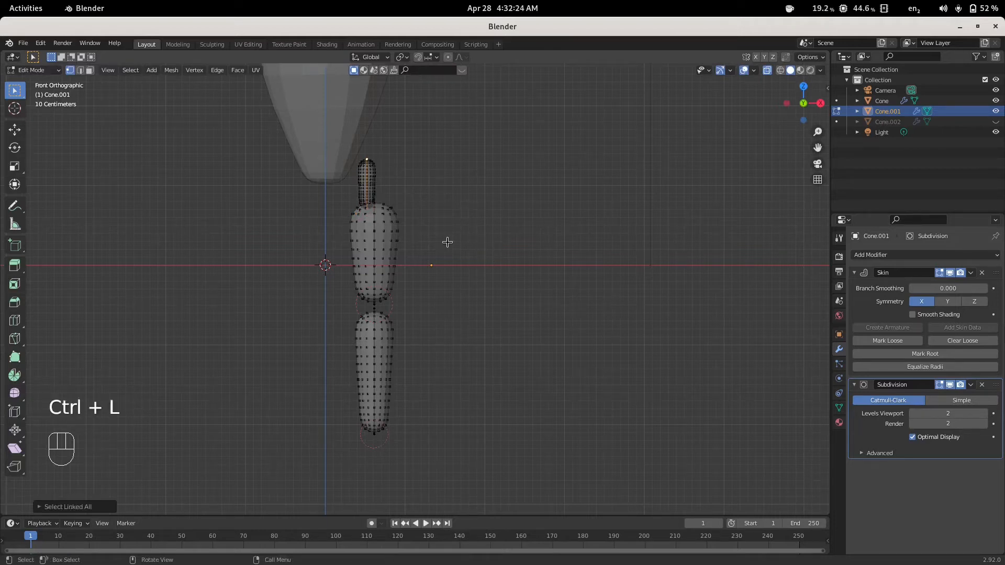
pyautogui.press('r')
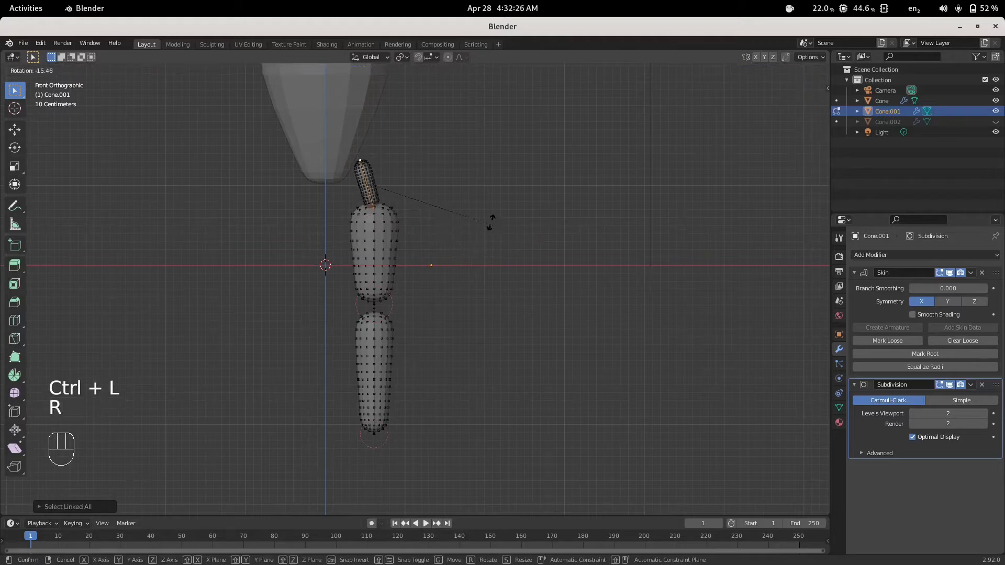
pyautogui.click(477, 193)
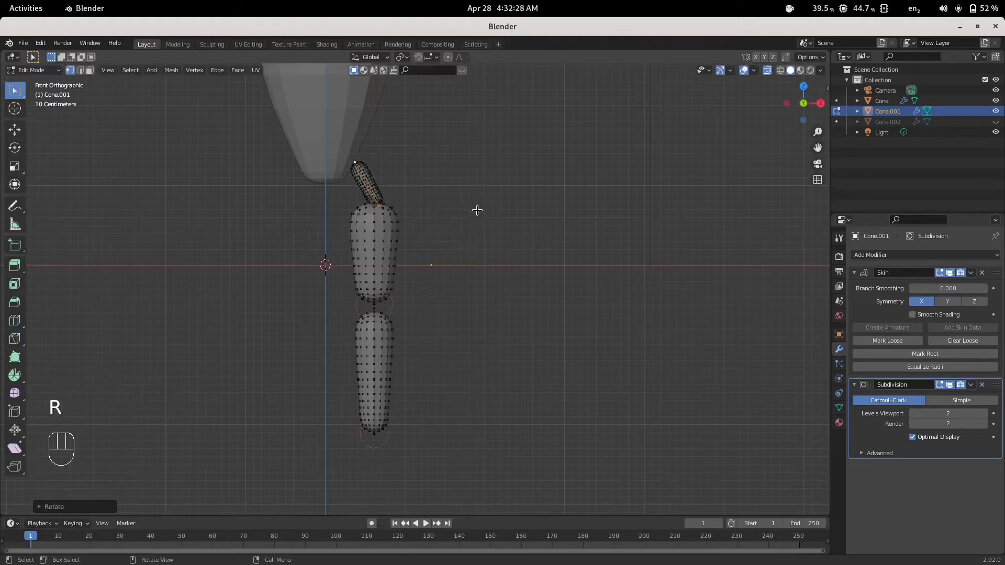
pyautogui.press('g')
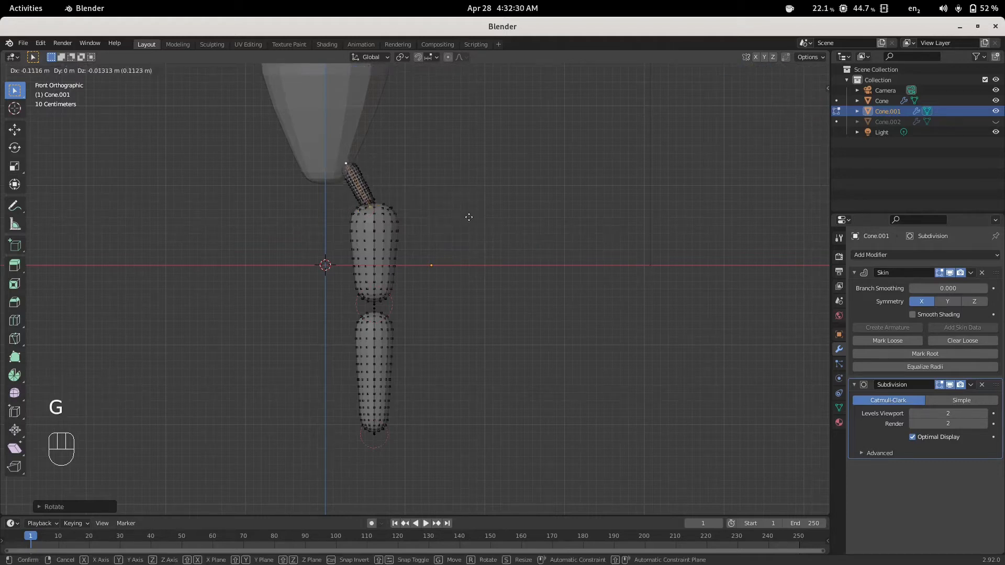
pyautogui.click(469, 217)
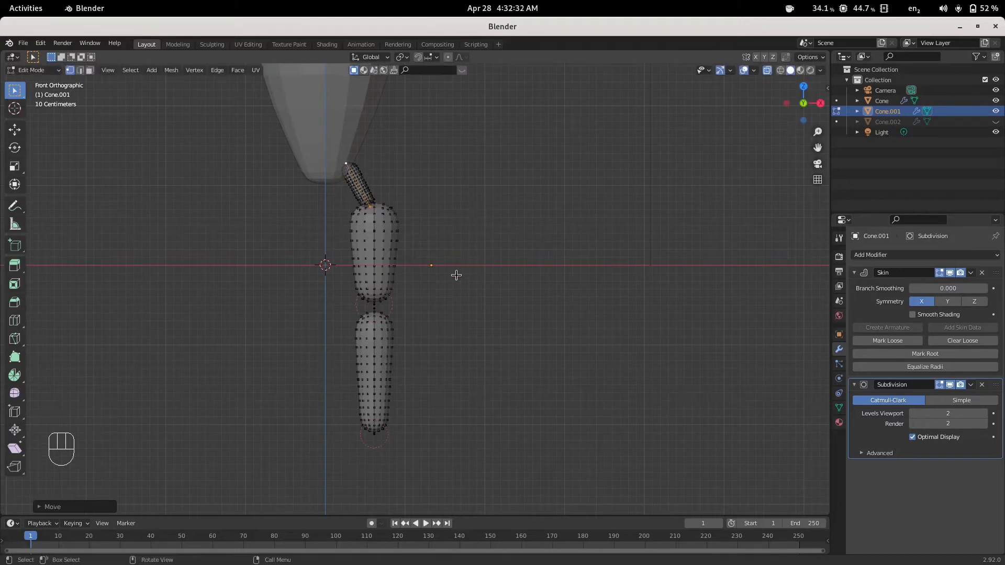
# - Move both leg segments together with the hip connector's lower end about 0.12 m outward in X and 0.14 m up in Z
pyautogui.scroll(-2, 455, 276)
pyautogui.scroll(-2, 438, 382)
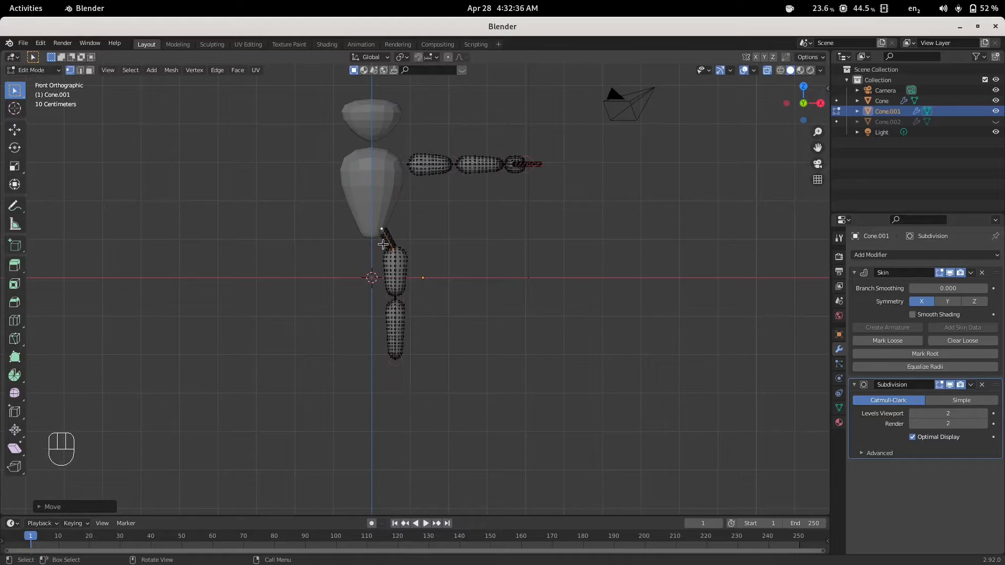
pyautogui.moveTo(381, 240); pyautogui.dragTo(427, 372)
pyautogui.press('g')
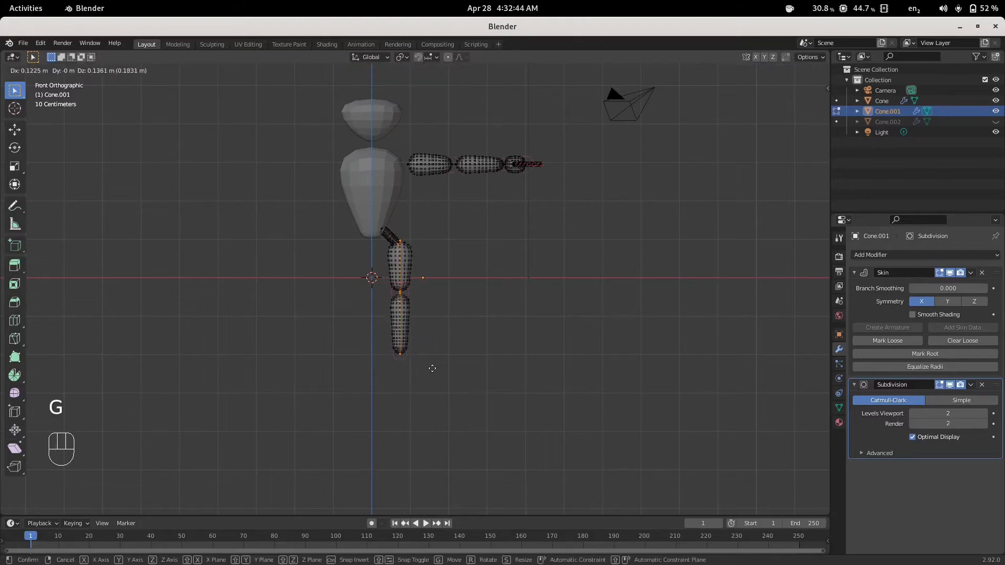
pyautogui.click(432, 368)
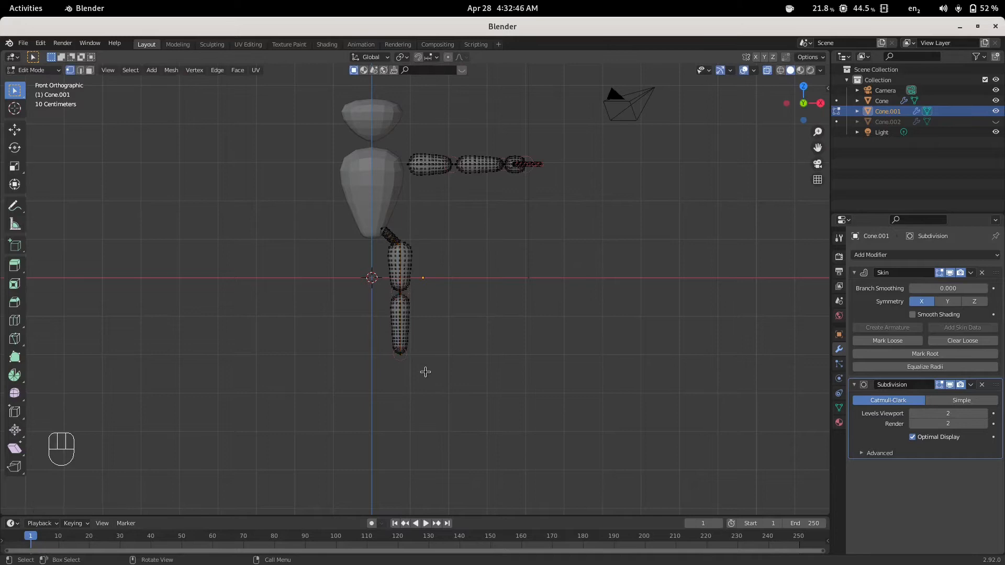
# - In right side view, duplicate the entire upper leg segment and place the copy over the lower end of the lower leg
pyautogui.scroll(1, 430, 371)
pyautogui.scroll(3, 430, 370)
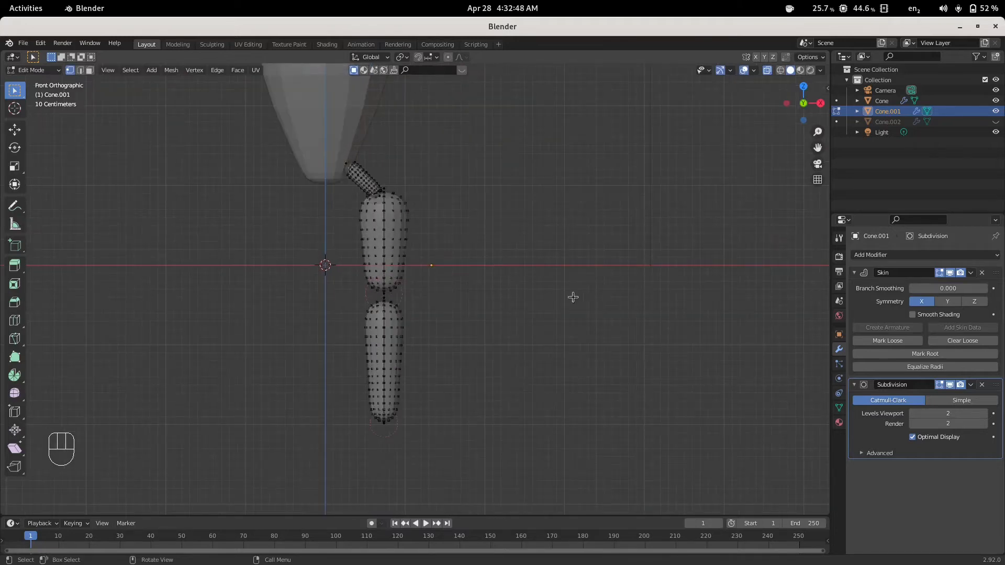
pyautogui.press('KP_3')
pyautogui.click(444, 285)
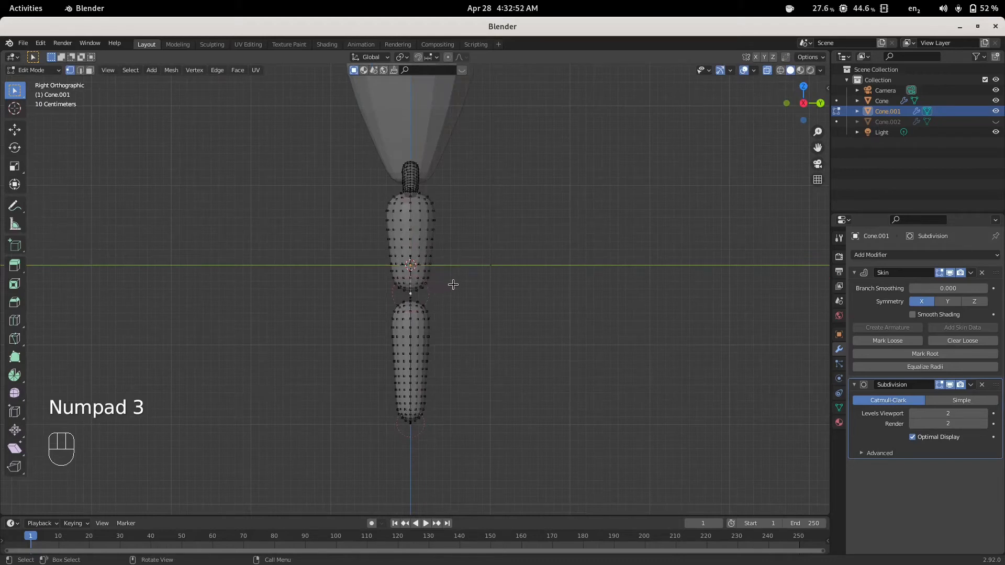
pyautogui.hotkey('ctrl', 'l')
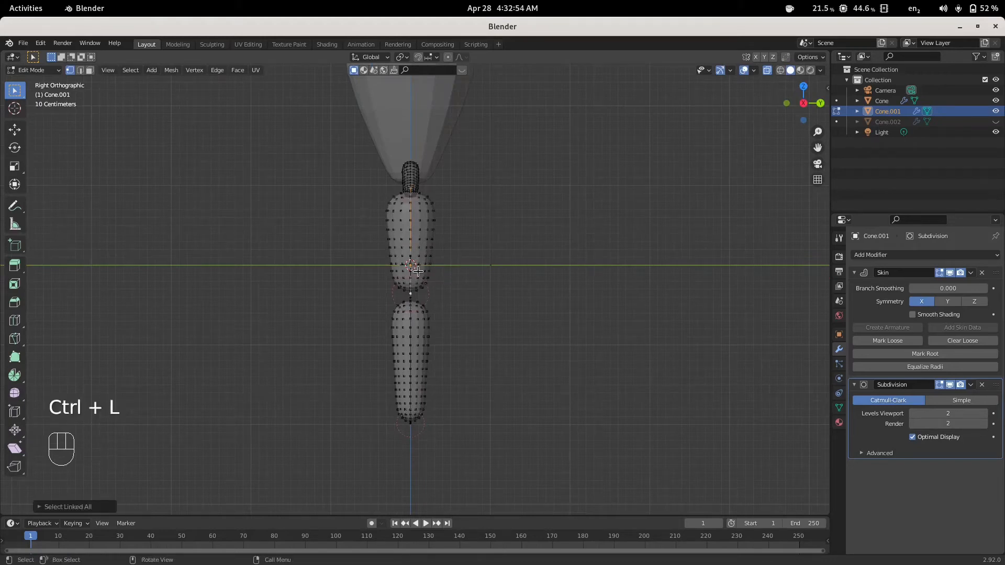
pyautogui.hotkey('shift', 'd')
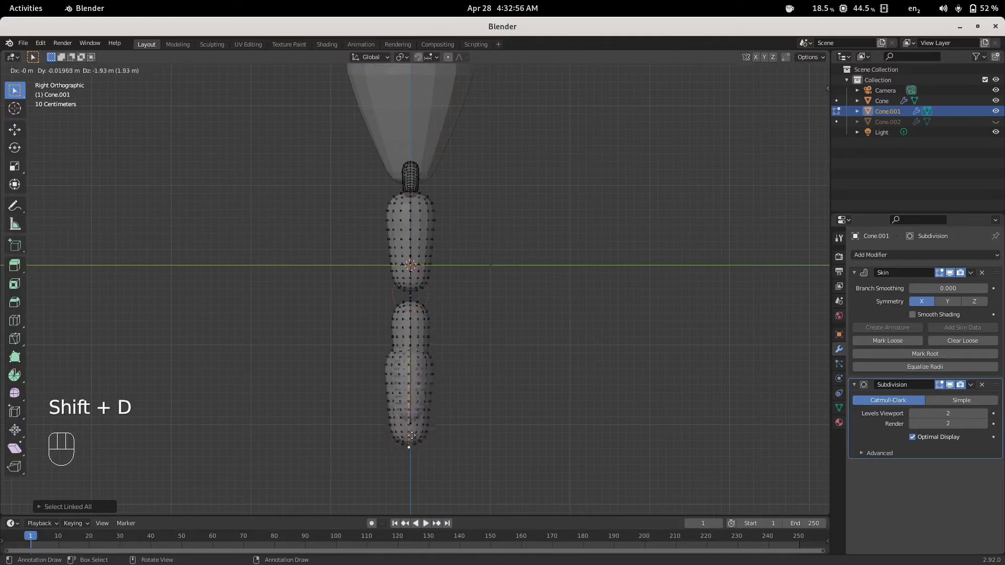
pyautogui.click(405, 444)
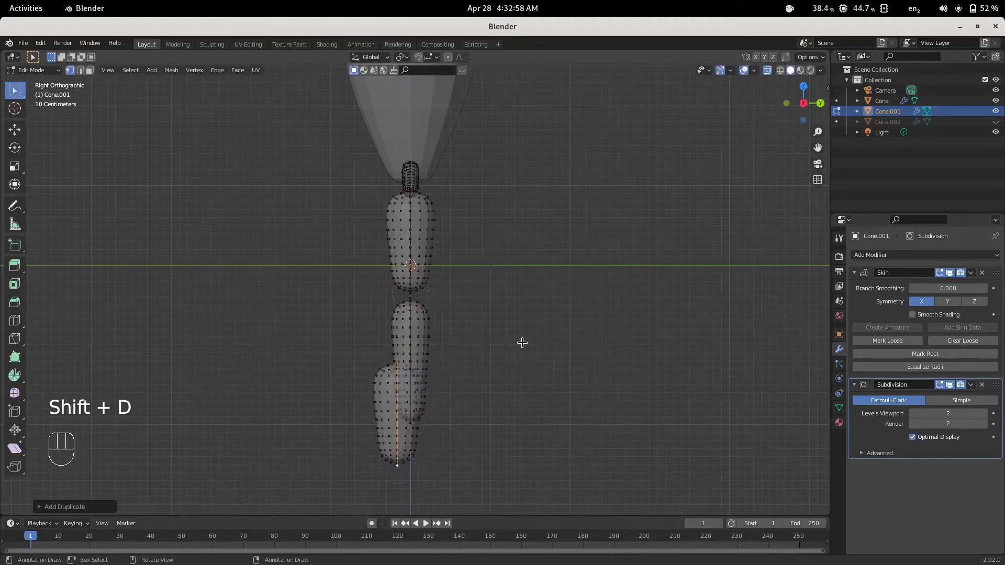
# - Rotate the duplicated leg segment 90° to lie horizontally as a foot and move it just below the lower leg
pyautogui.press('r')
pyautogui.press('KP_9')
pyautogui.press('KP_0')
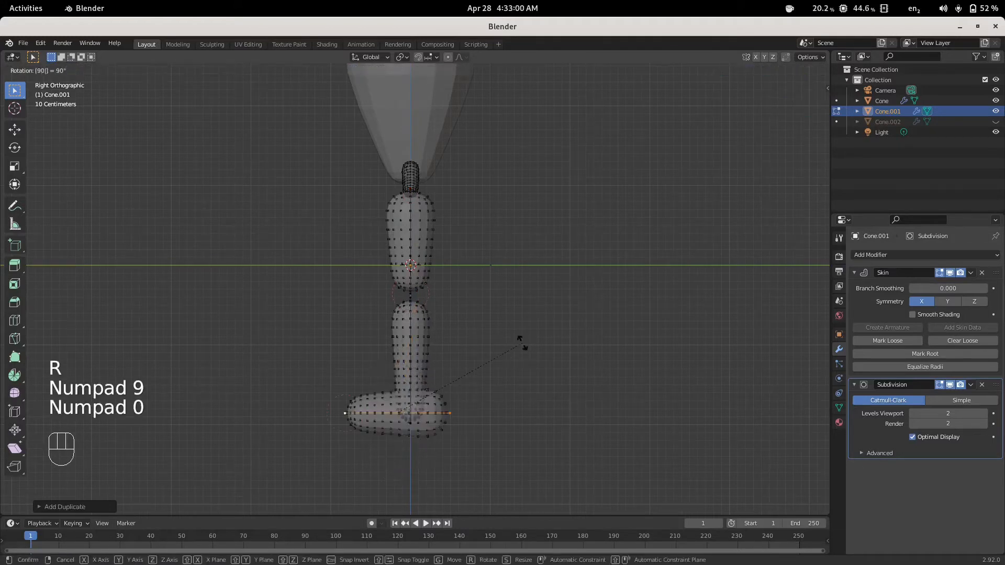
pyautogui.click(521, 342)
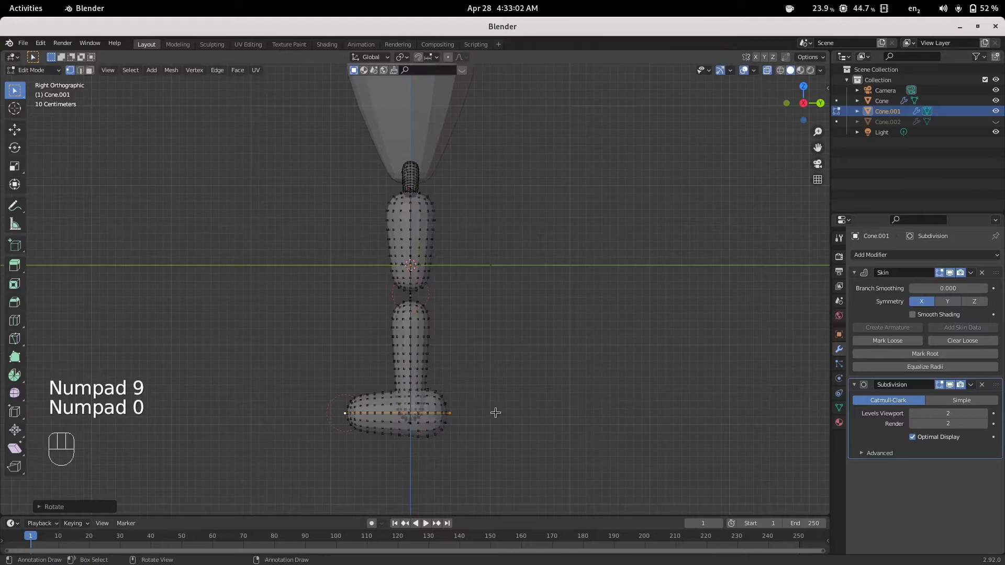
pyautogui.press('g')
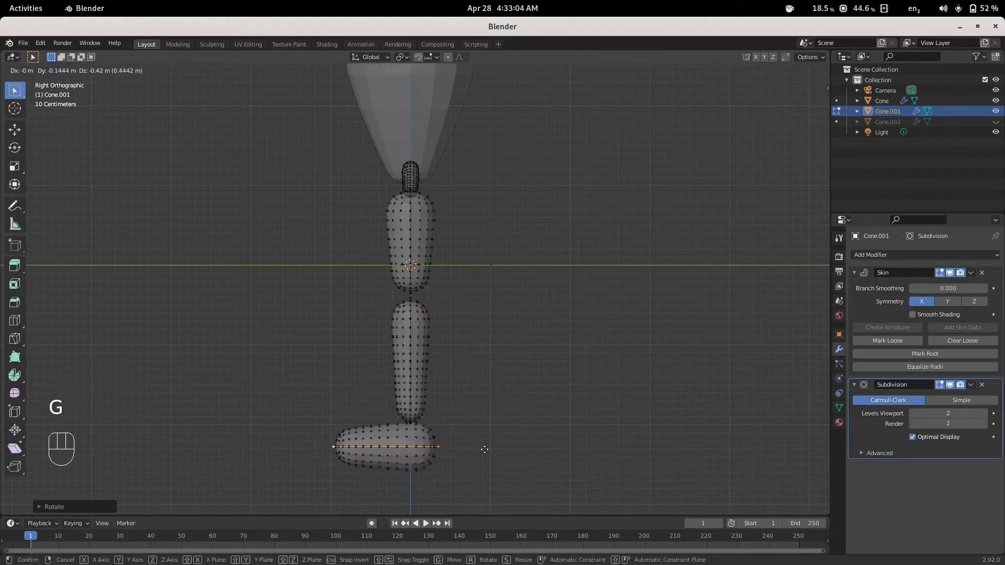
pyautogui.click(475, 450)
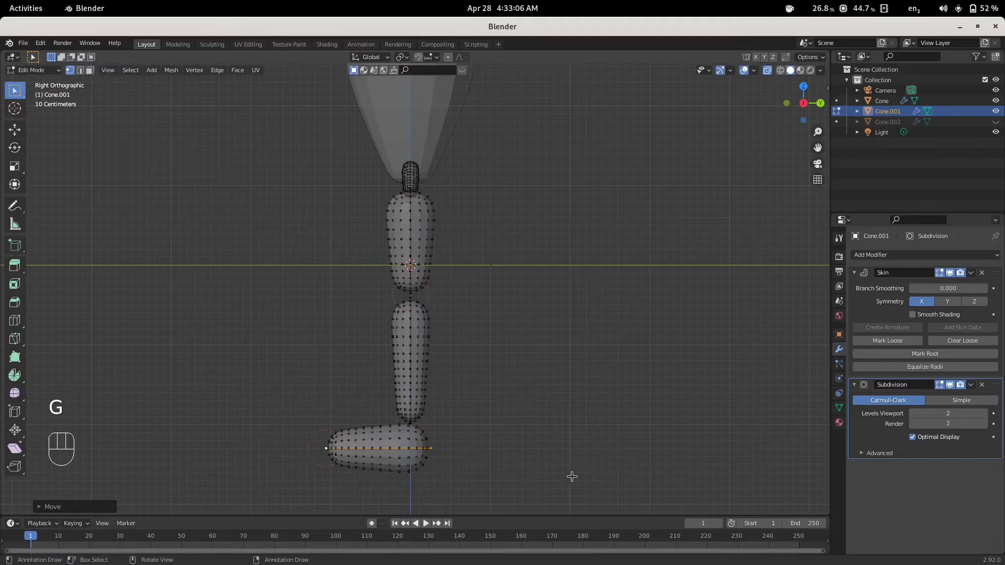
# - Scale down the foot segment, reduce its skin radius, and move it about 0.13 m along Y back under the ankle
pyautogui.press('s')
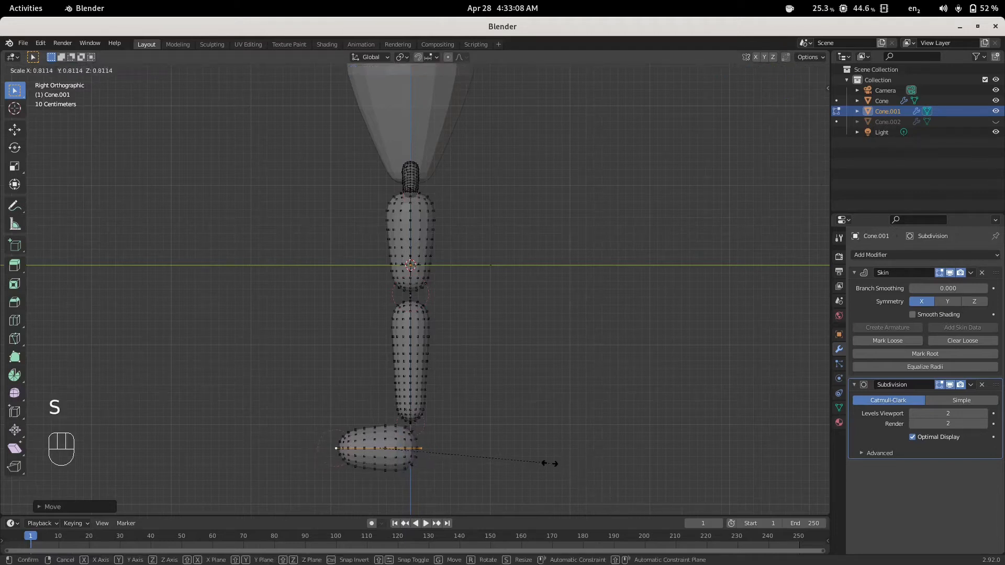
pyautogui.click(535, 460)
pyautogui.hotkey('ctrl', 'a')
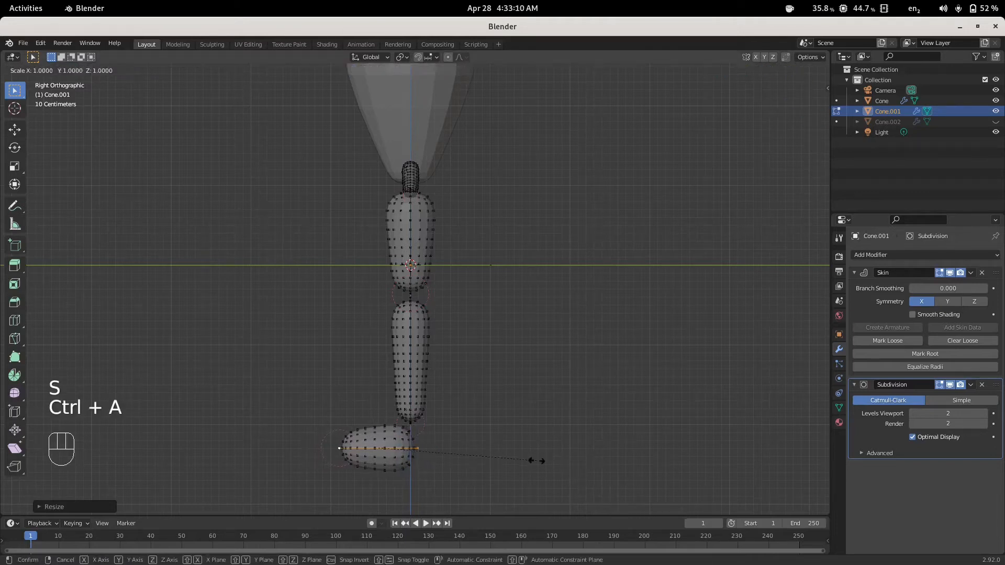
pyautogui.click(488, 460)
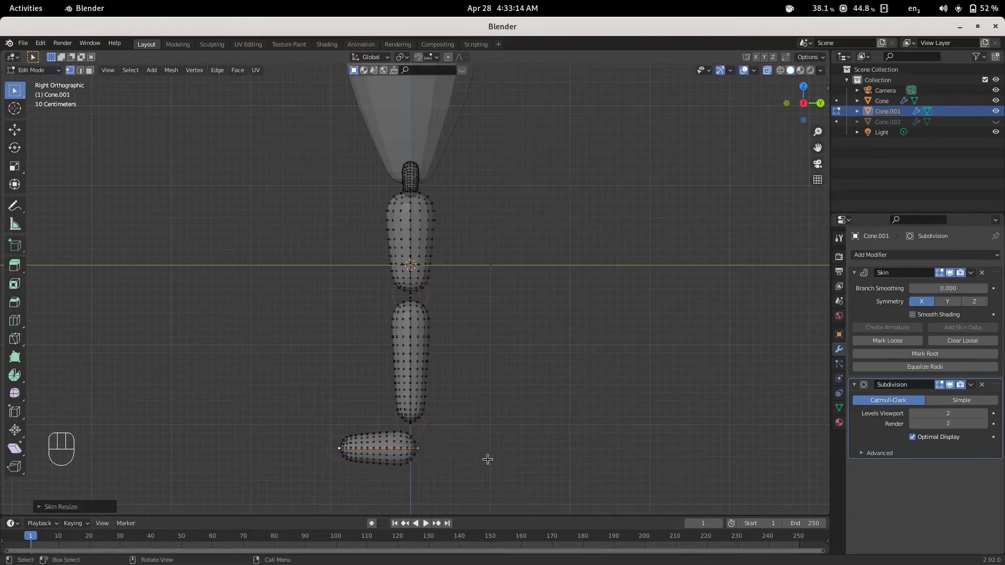
pyautogui.press('g')
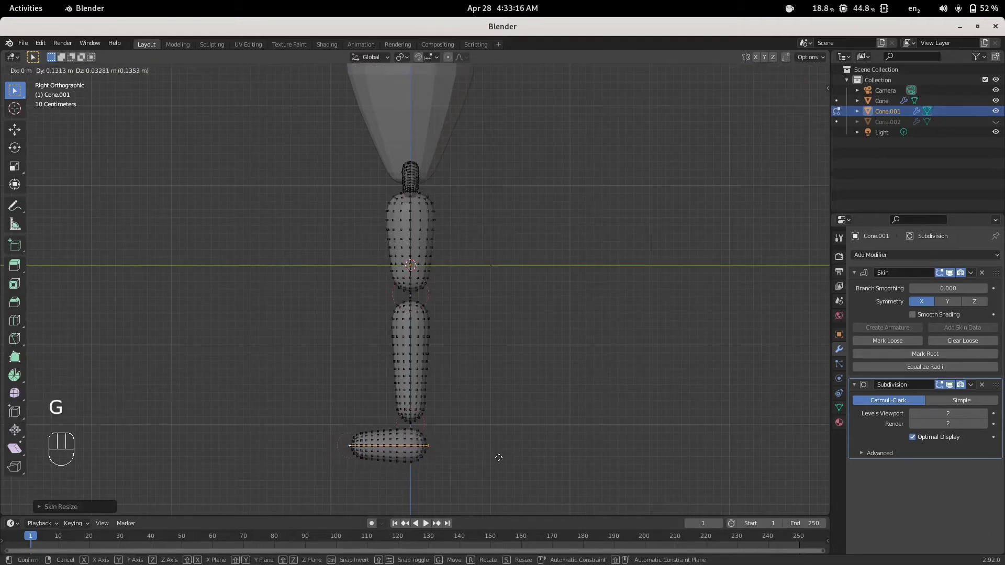
pyautogui.click(498, 457)
pyautogui.moveTo(478, 356); pyautogui.dragTo(503, 372, button='middle')
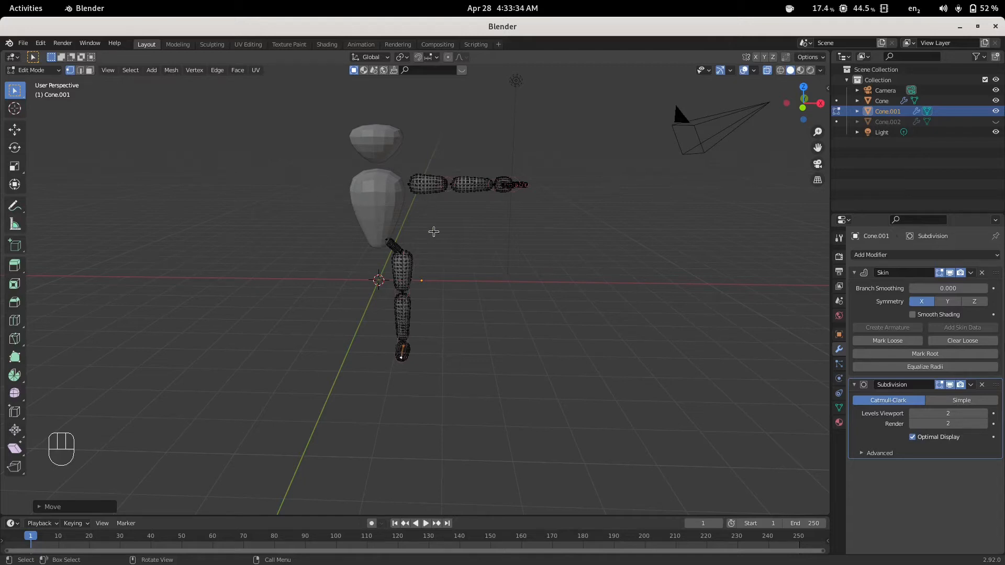
# - Return to Object Mode, deselect the limbs object, and unhide the hidden joint sphere
pyautogui.press('Tab')
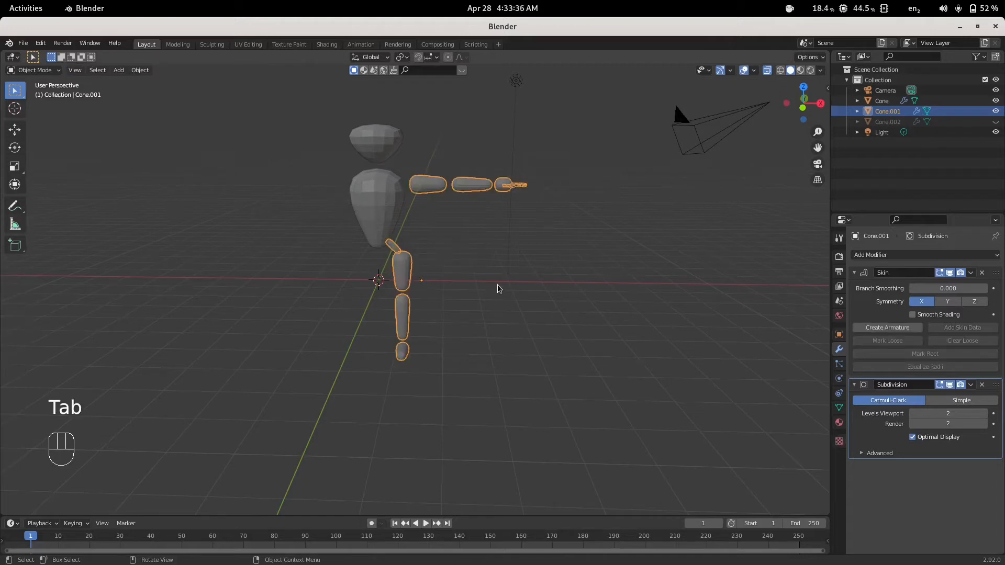
pyautogui.click(498, 289)
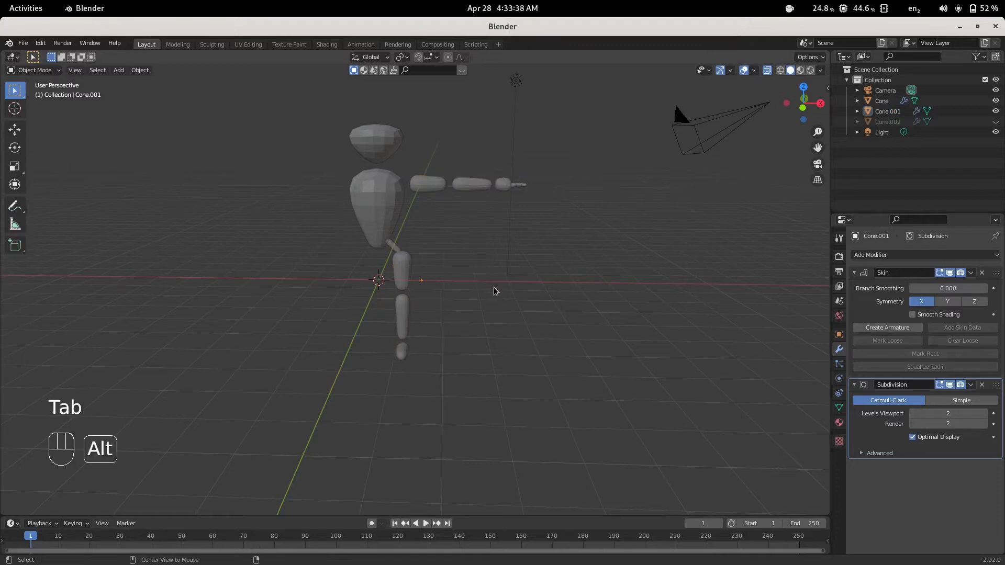
pyautogui.hotkey('alt', 'h')
pyautogui.scroll(1, 476, 272)
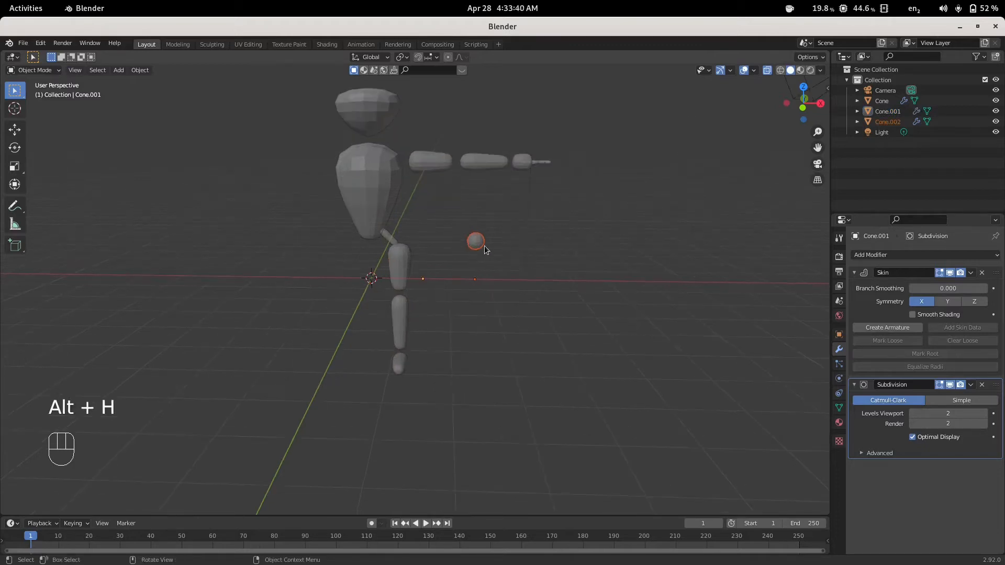
# - In front view, duplicate the joint sphere object and place the copy between the head and torso as the neck
pyautogui.keyDown('shift'); pyautogui.moveTo(517, 220); pyautogui.dragTo(492, 312, button='middle'); pyautogui.keyUp('shift')
pyautogui.press('KP_1')
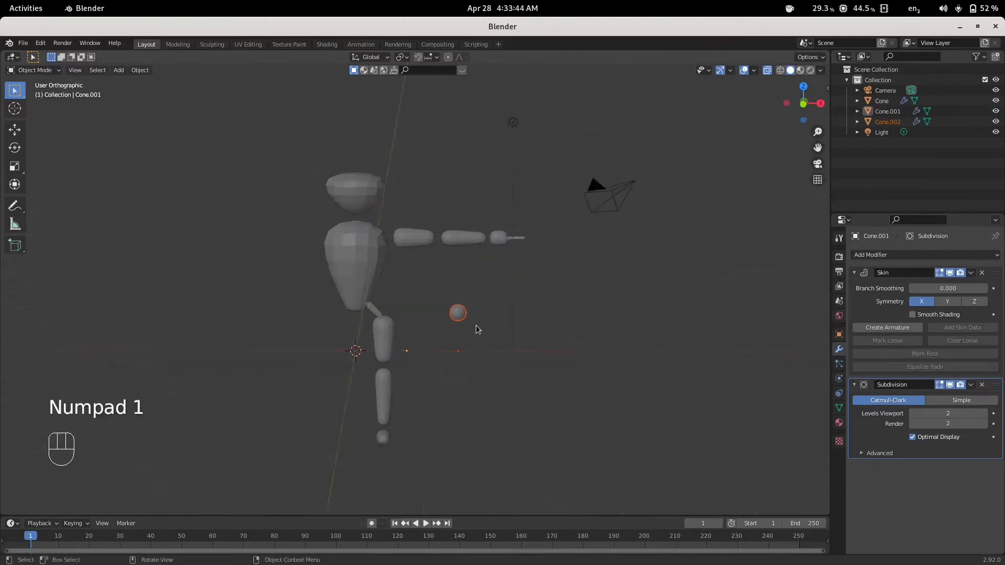
pyautogui.scroll(5, 477, 329)
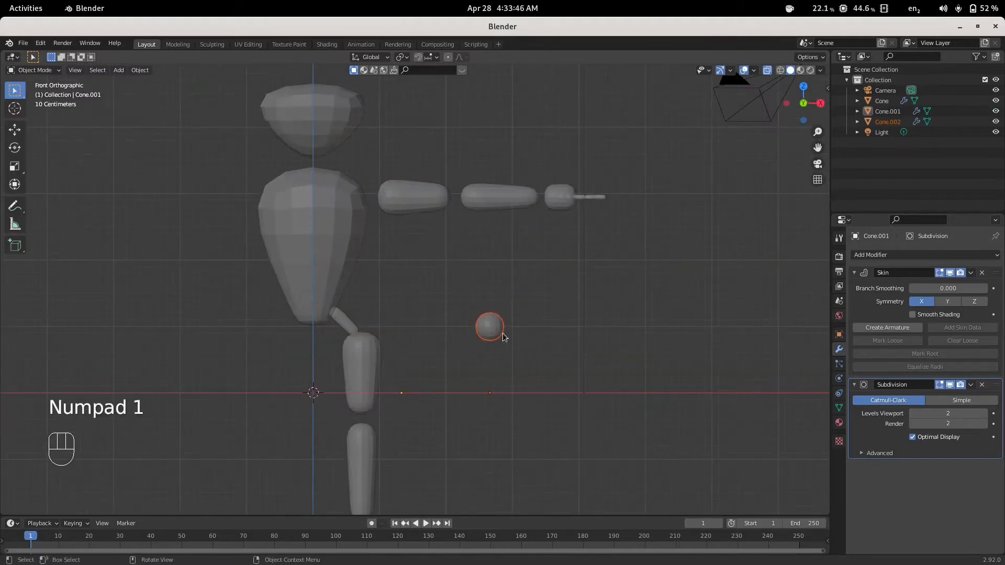
pyautogui.click(494, 332)
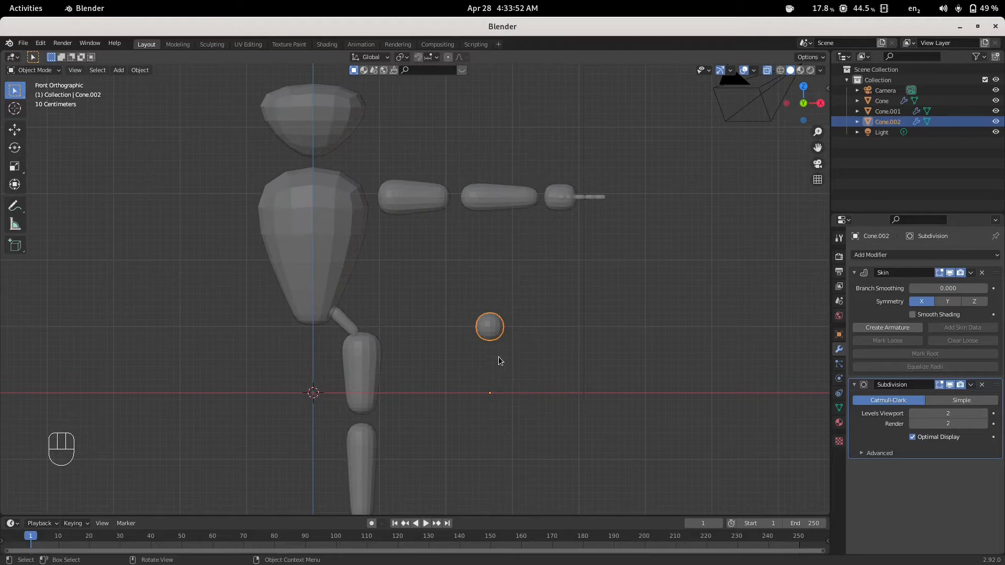
pyautogui.hotkey('shift', 'd')
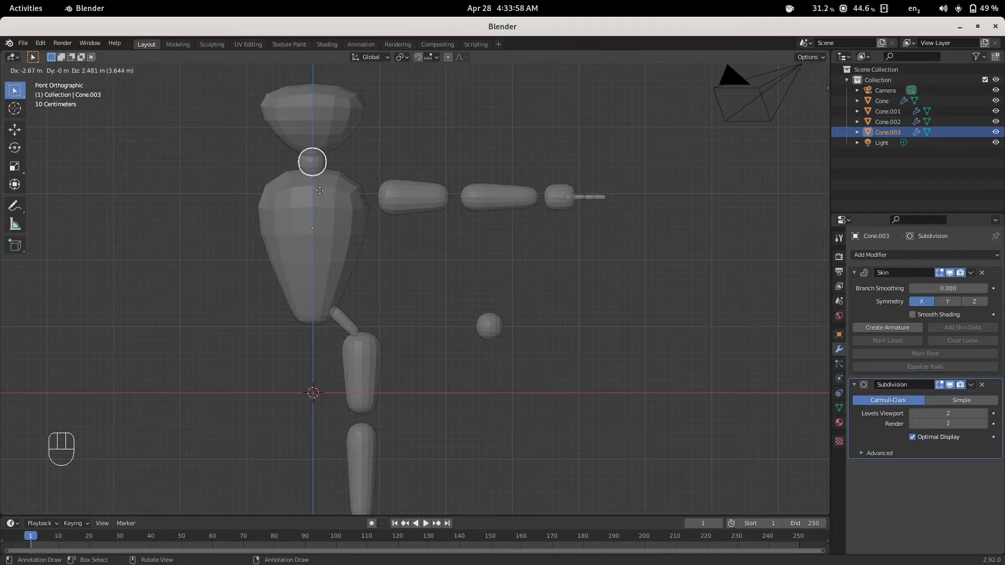
pyautogui.click(319, 190)
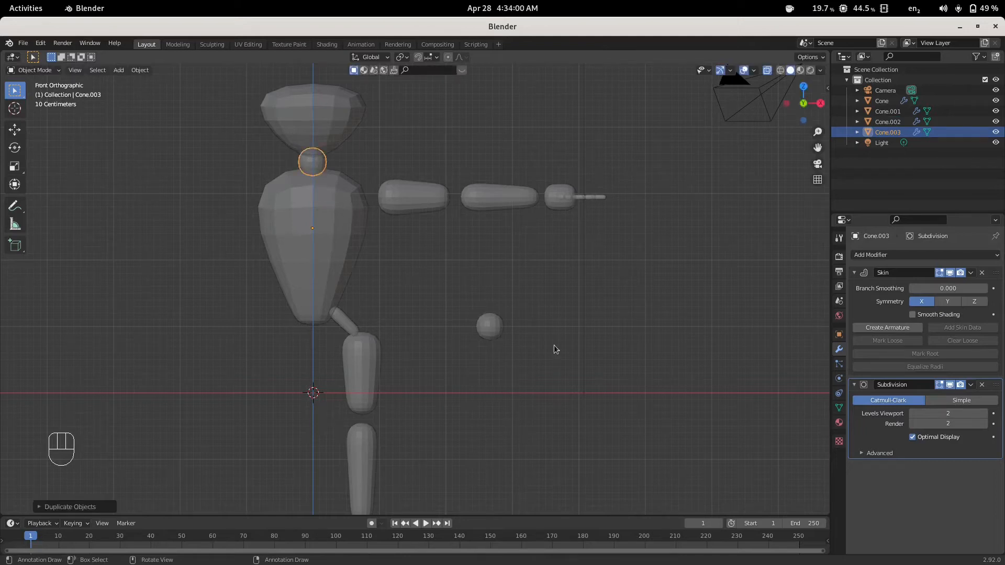
pyautogui.click(444, 280)
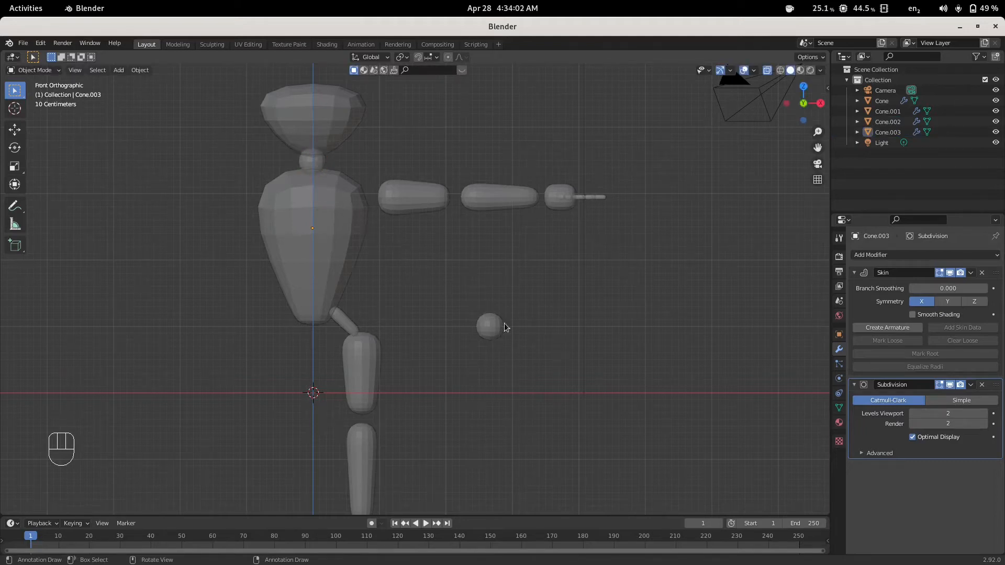
# - Edit the original joint sphere and duplicate its vertex to the shoulder, about -1.78 m in X and 1.91 m in Z
pyautogui.click(489, 331)
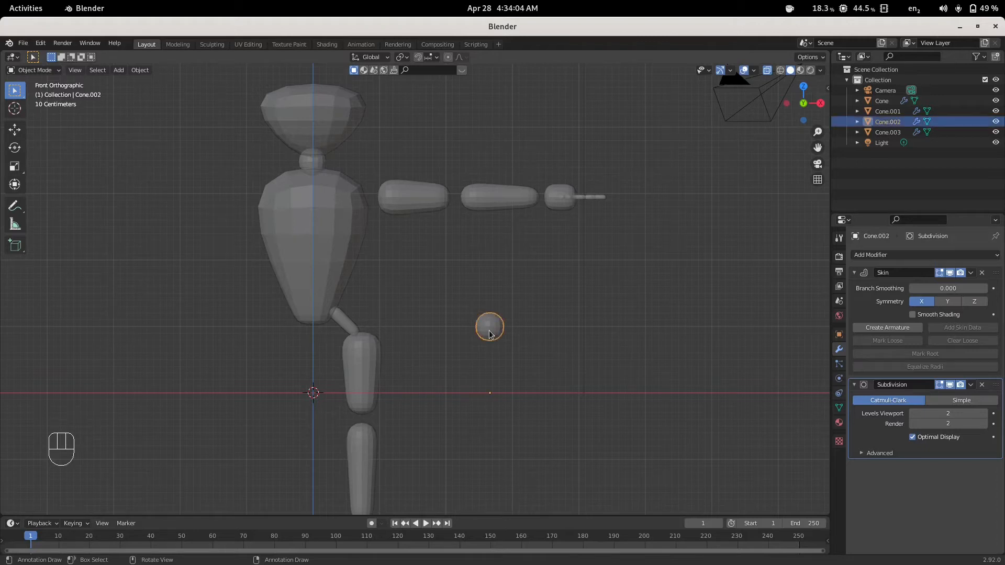
pyautogui.press('Tab')
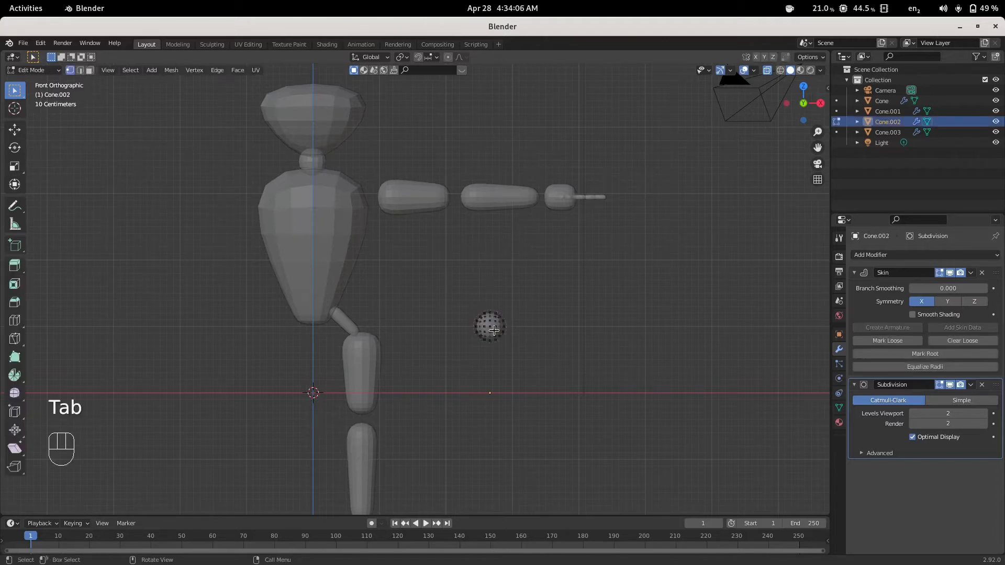
pyautogui.scroll(-3, 492, 330)
pyautogui.scroll(3, 487, 341)
pyautogui.scroll(1, 497, 344)
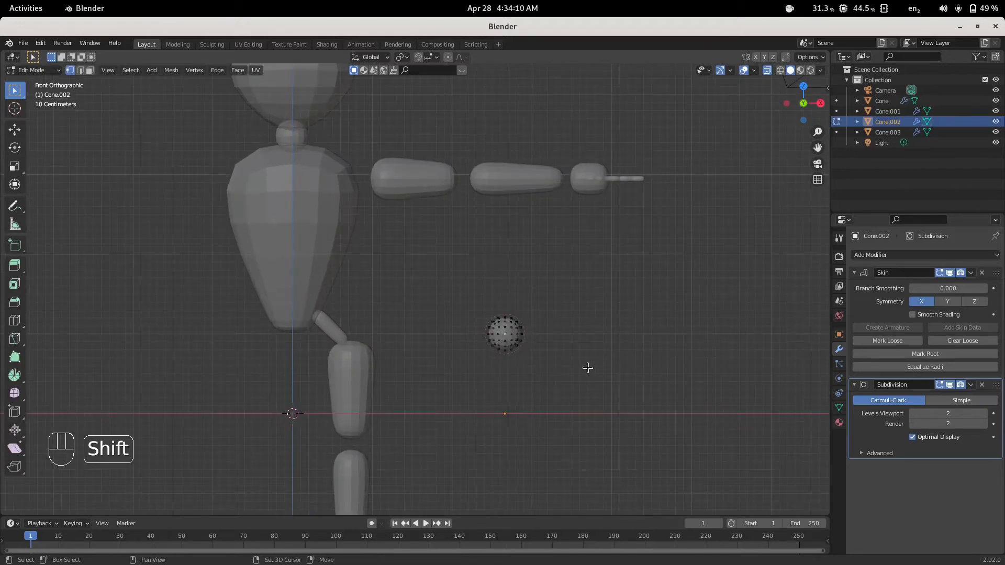
pyautogui.hotkey('shift', 'd')
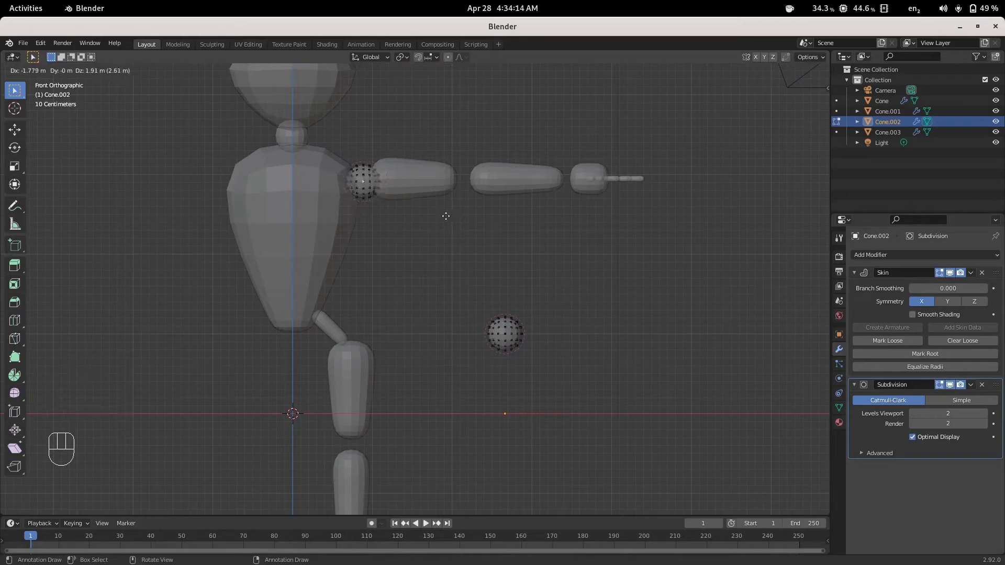
pyautogui.click(445, 215)
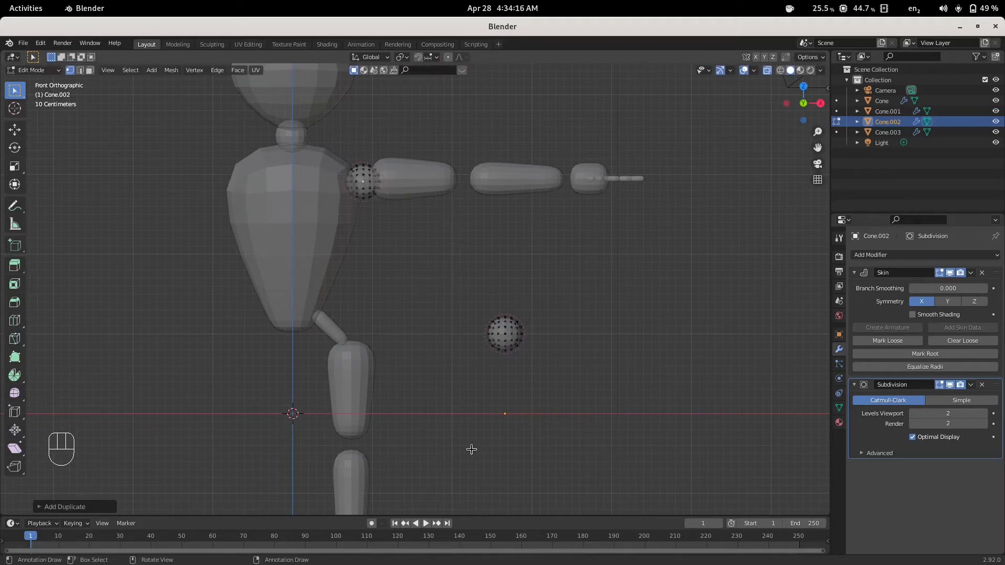
# - Slightly reduce the skin radius of the shoulder joint sphere
pyautogui.press('s')
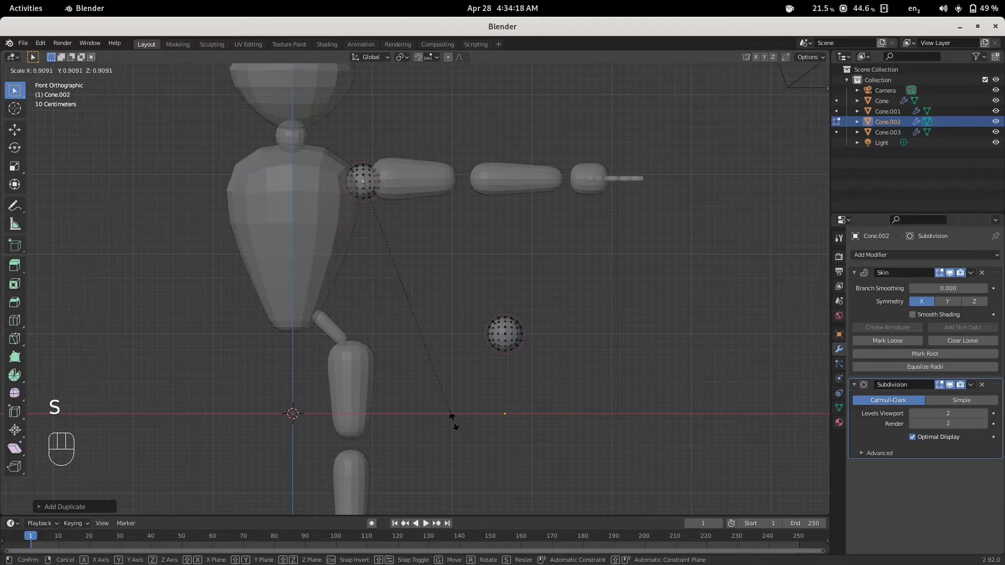
pyautogui.click(451, 417)
pyautogui.hotkey('ctrl', 'a')
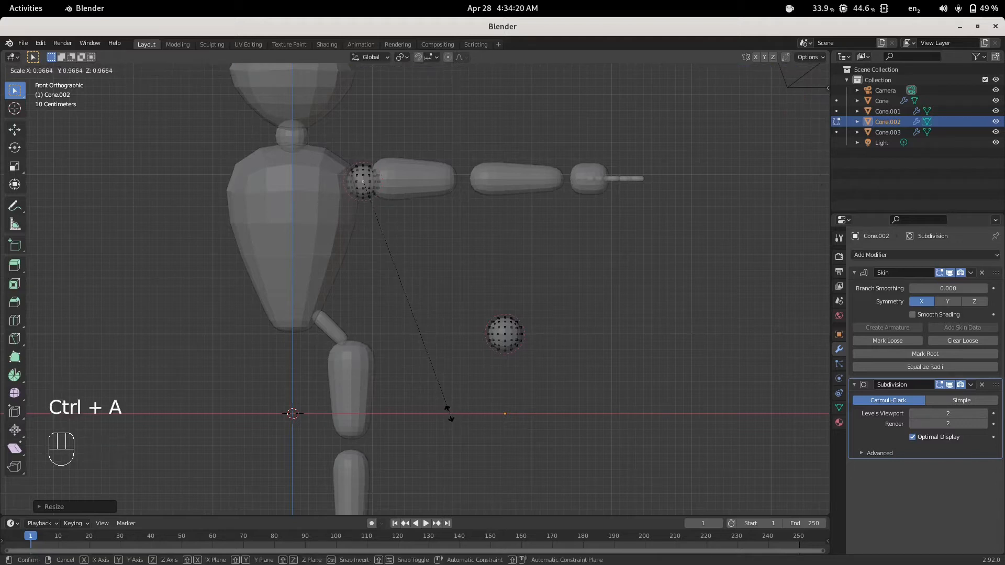
pyautogui.click(445, 411)
# - Duplicate the shoulder joint about 1.29 m along X to the elbow and slightly reduce the copy's skin radius
pyautogui.hotkey('shift', 'd')
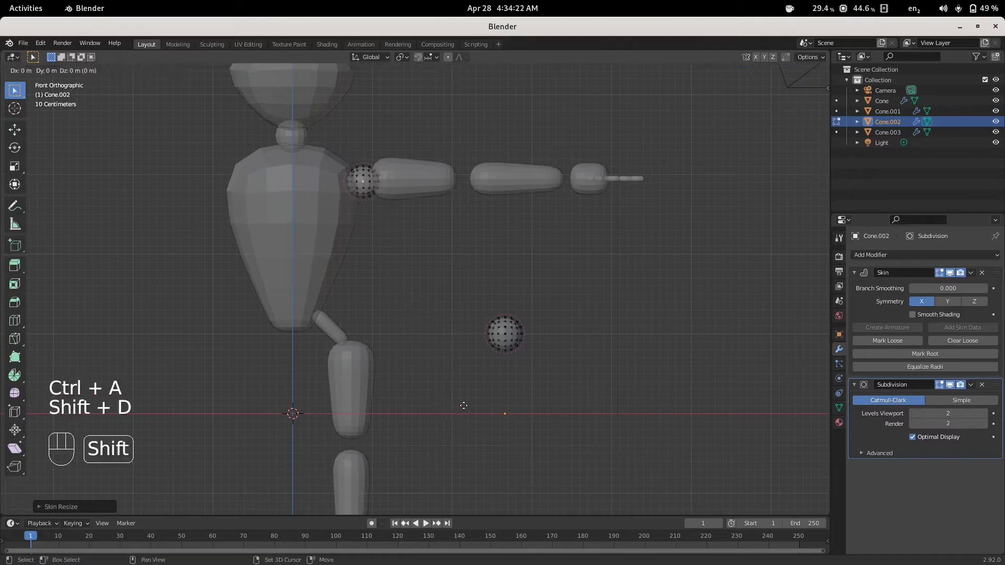
pyautogui.press('x')
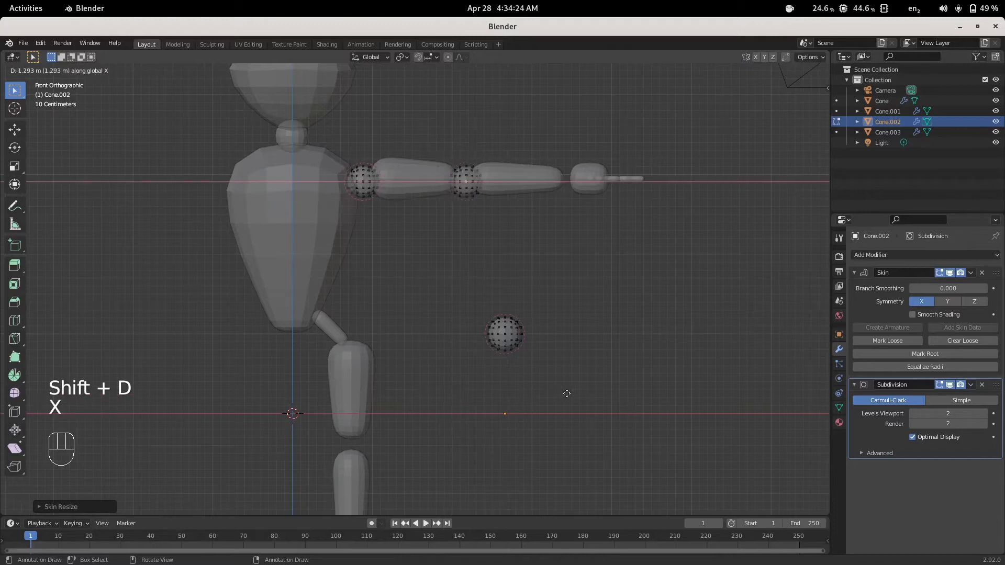
pyautogui.click(566, 392)
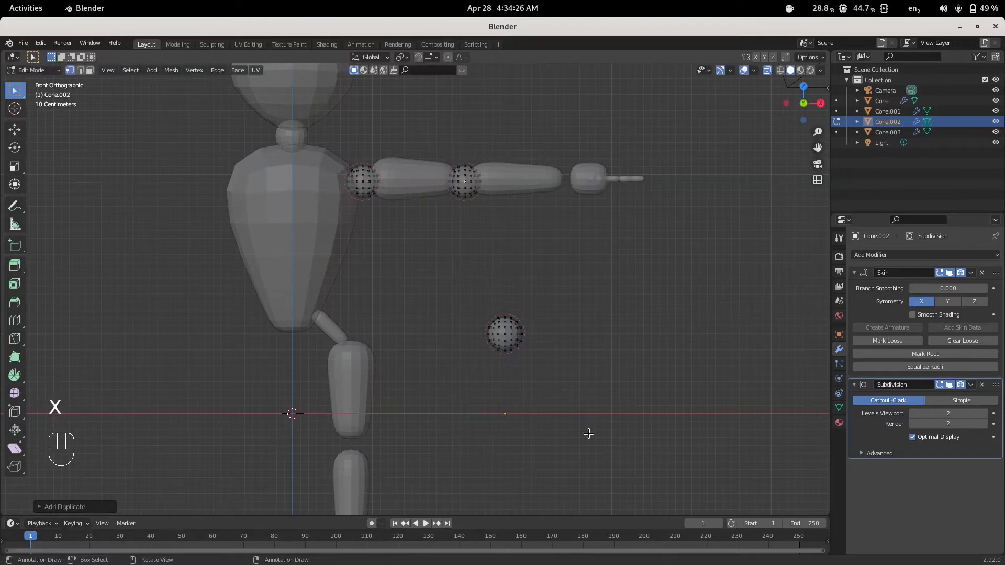
pyautogui.hotkey('ctrl', 'a')
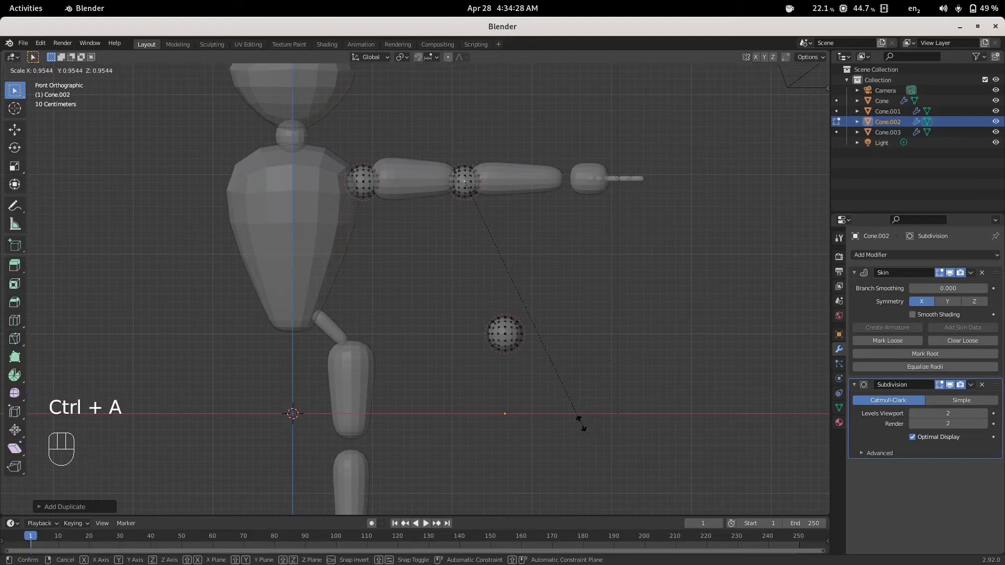
pyautogui.click(577, 414)
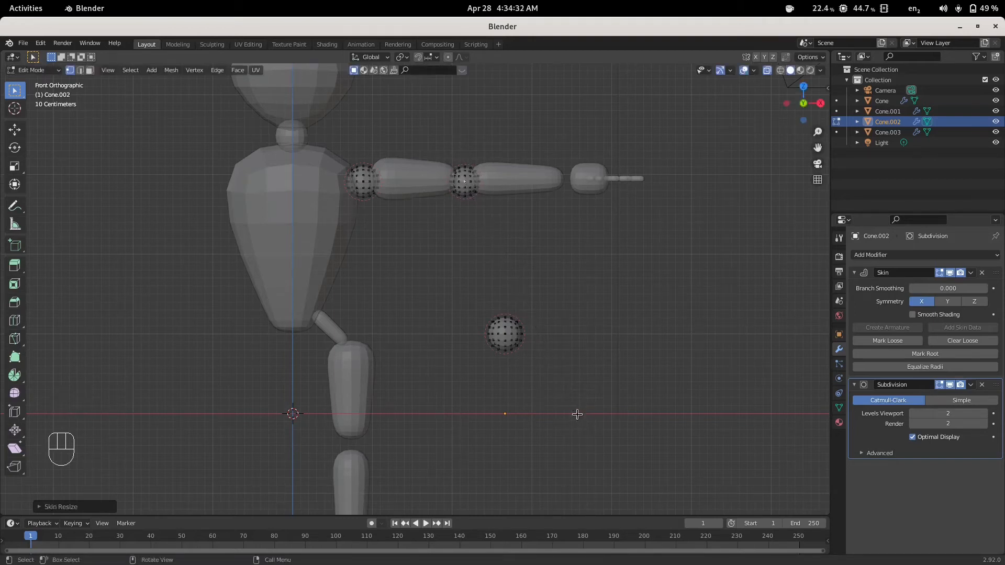
# - Duplicate the elbow joint along X to the wrist and reduce the copy's skin radius to suit the thinner forearm end
pyautogui.hotkey('shift', 'd')
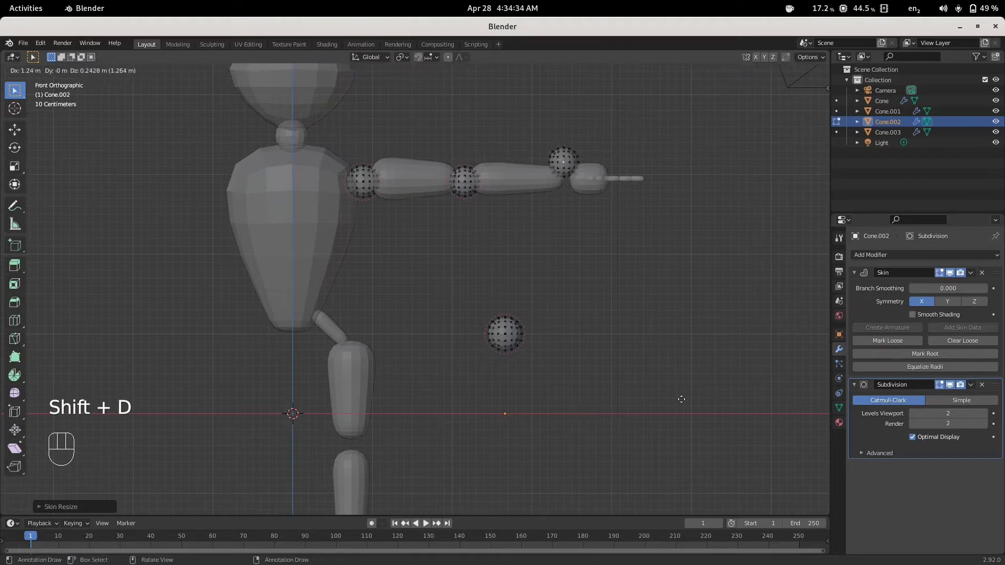
pyautogui.press('x')
pyautogui.click(676, 410)
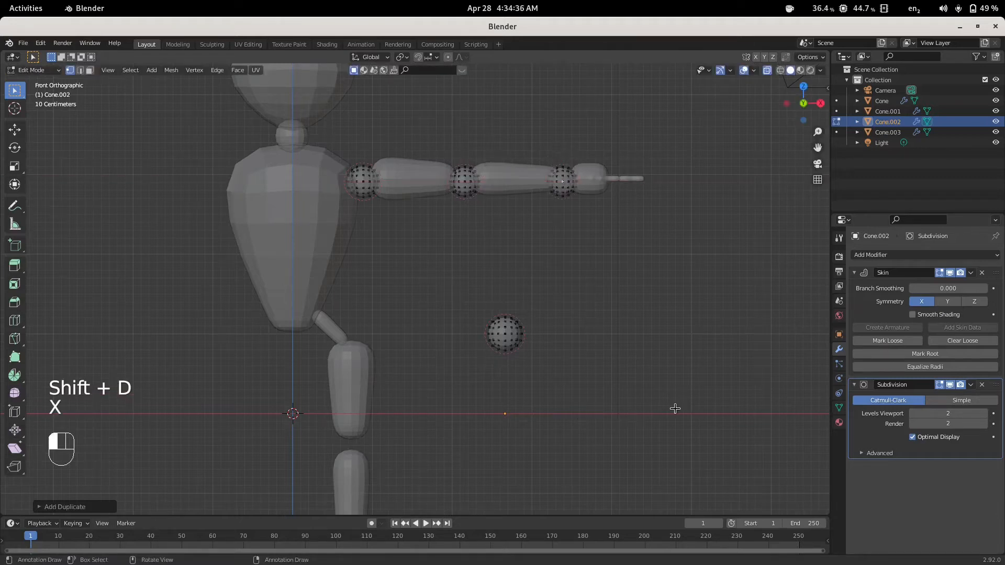
pyautogui.press('s')
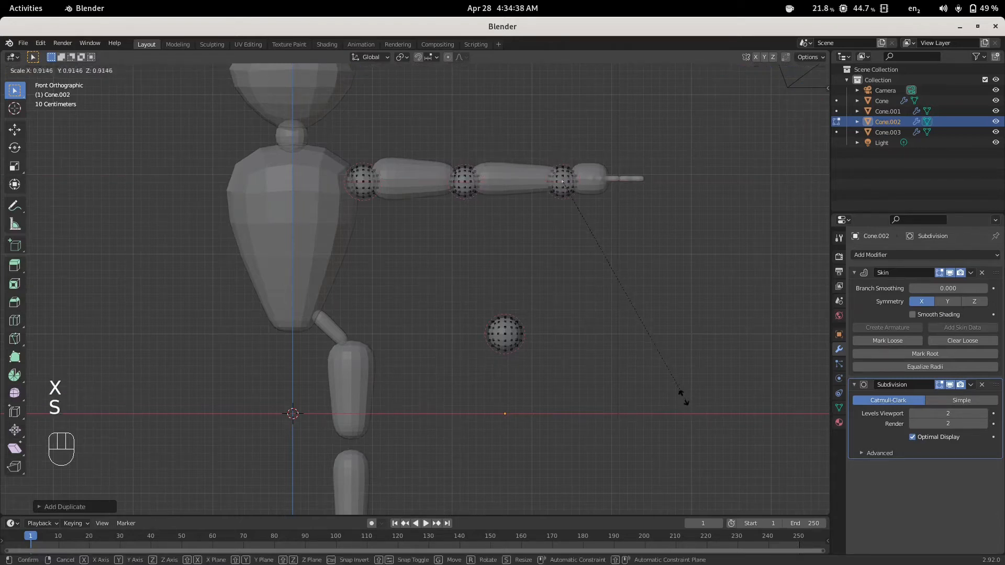
pyautogui.click(661, 374)
pyautogui.hotkey('ctrl', 'a')
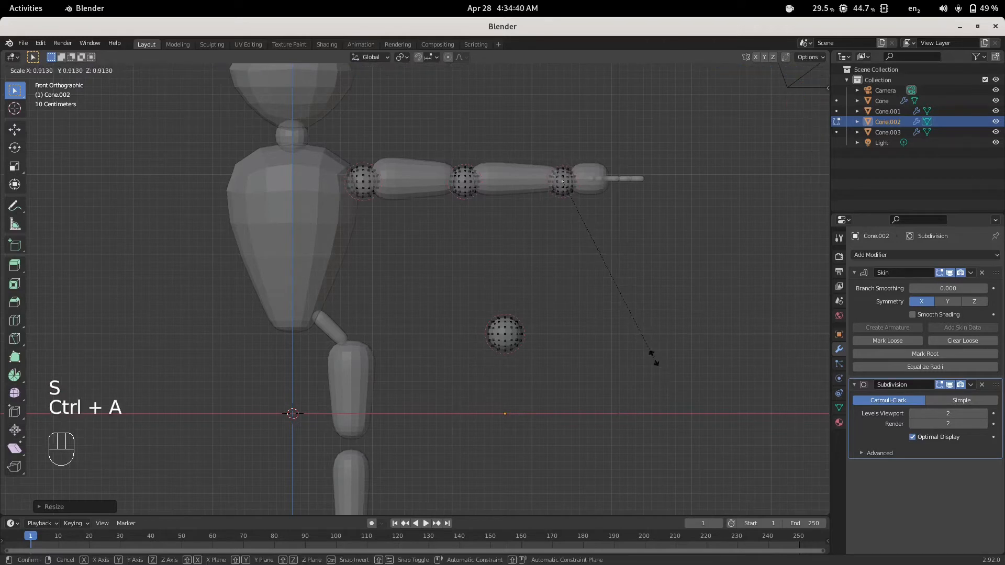
pyautogui.click(654, 358)
pyautogui.moveTo(639, 206); pyautogui.dragTo(615, 251, button='middle')
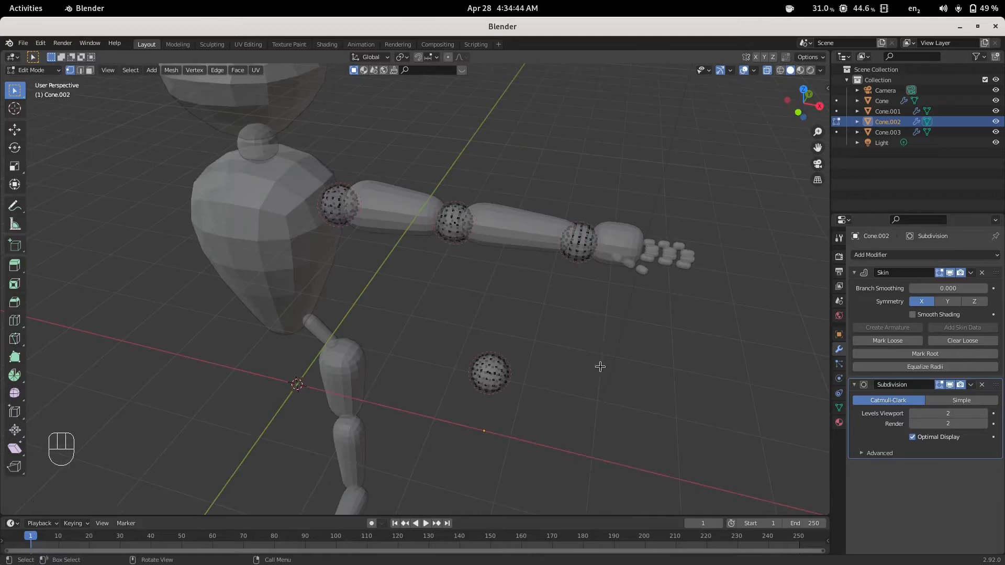
# - Duplicate the wrist joint about 0.6 m in X and 0.11 m in Y to the finger farthest from the thumb, and reduce the copy's skin radius
pyautogui.moveTo(637, 341); pyautogui.dragTo(581, 353, button='middle')
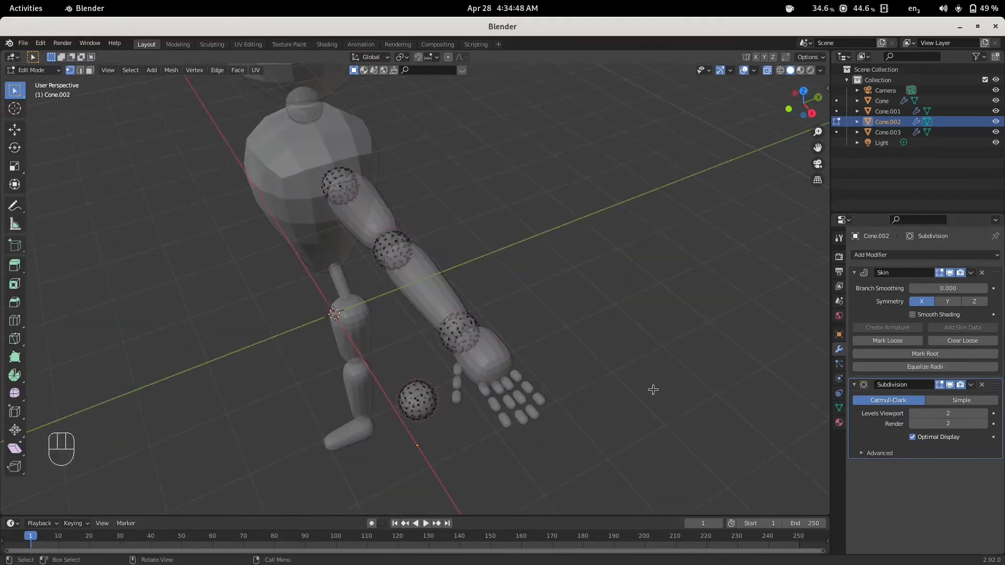
pyautogui.press('KP_7')
pyautogui.scroll(3, 599, 381)
pyautogui.keyDown('shift'); pyautogui.moveTo(710, 412); pyautogui.dragTo(445, 372, button='middle'); pyautogui.keyUp('shift')
pyautogui.scroll(2, 430, 375)
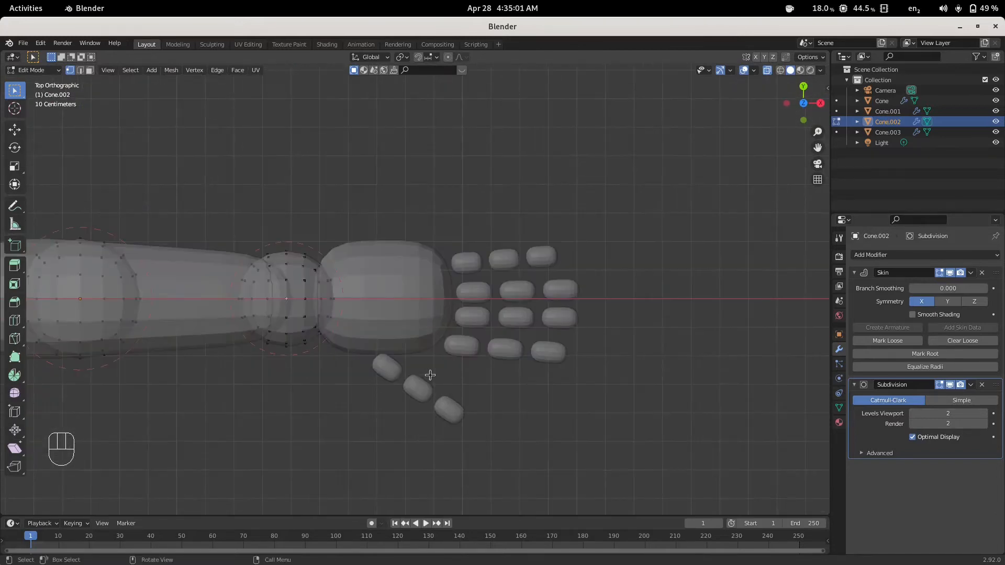
pyautogui.hotkey('shift', 'd')
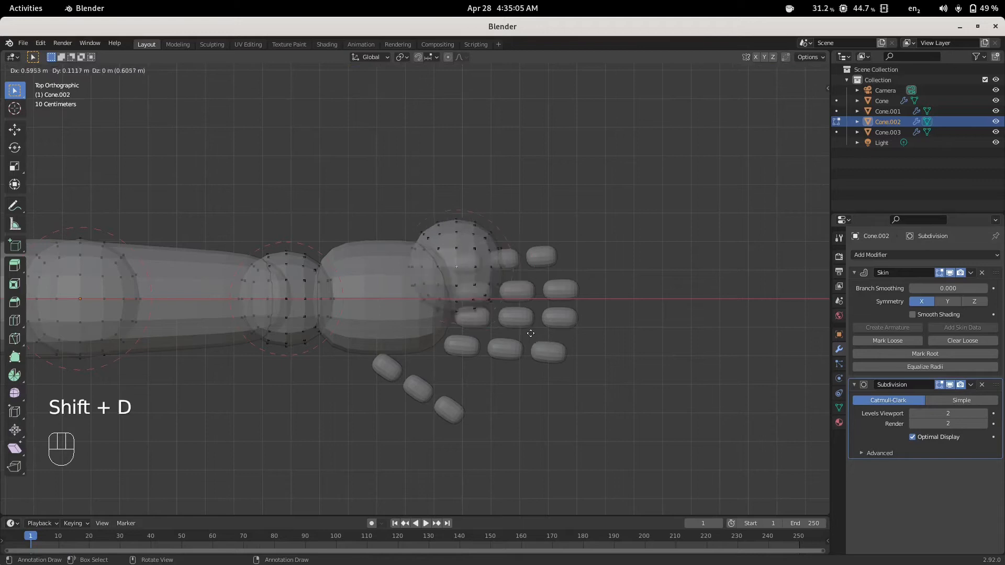
pyautogui.click(588, 382)
pyautogui.press('s')
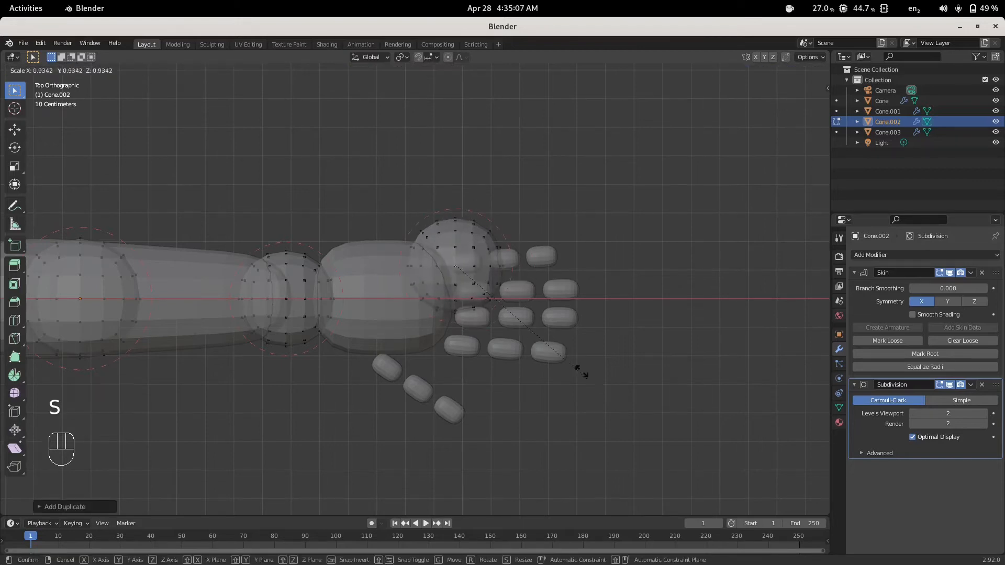
pyautogui.click(588, 372)
pyautogui.hotkey('ctrl', 'a')
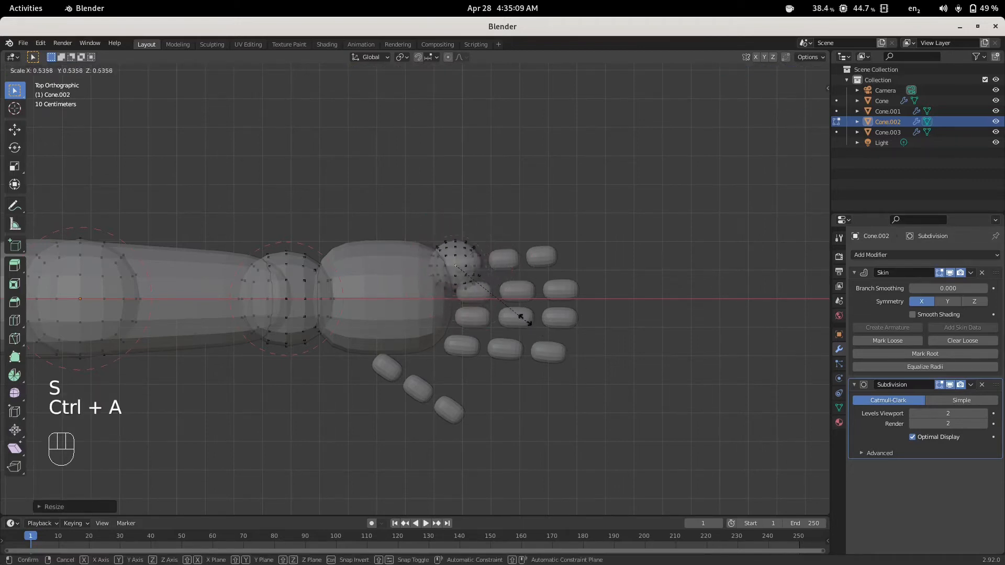
pyautogui.click(492, 292)
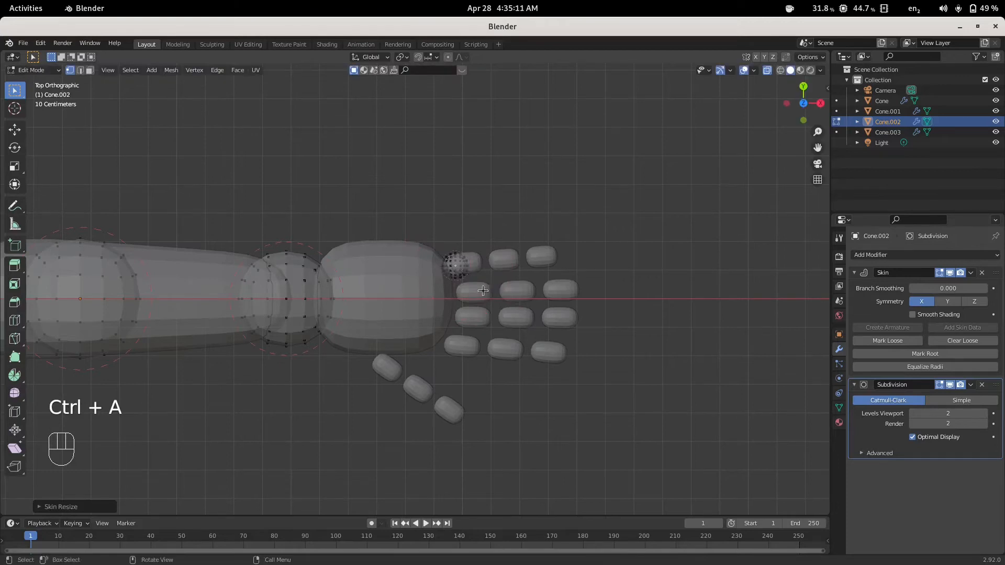
# - Move the new joint sphere slightly toward the palm to sit at the base of the finger farthest from the thumb
pyautogui.scroll(4, 479, 291)
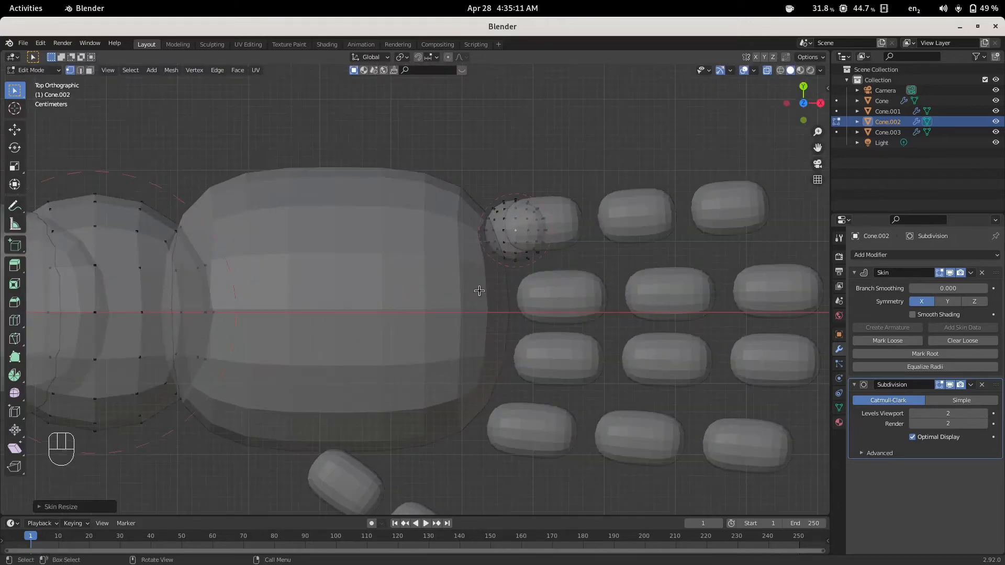
pyautogui.press('g')
pyautogui.click(513, 260)
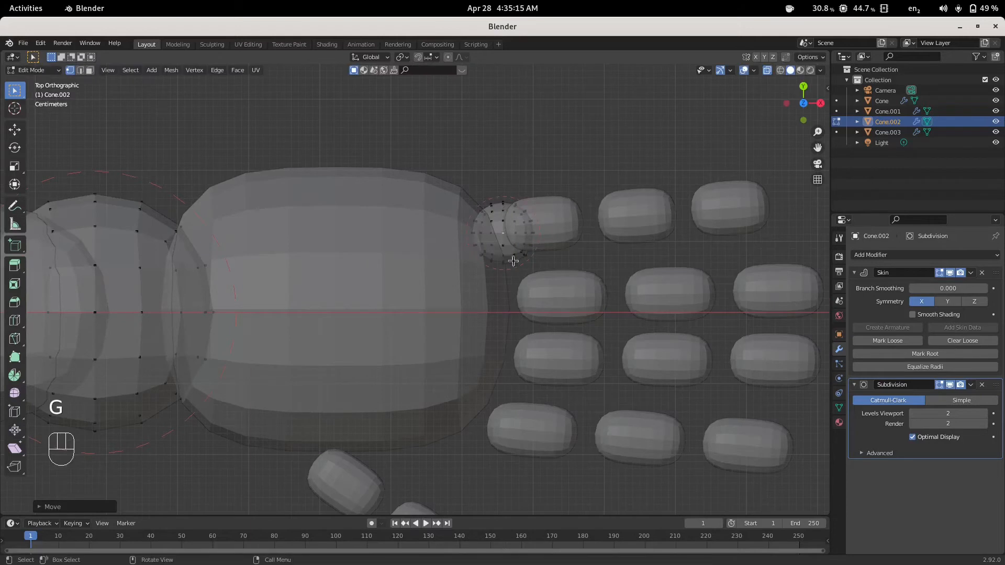
# - Duplicate the finger's base joint to the gap between its first and second segments, reduce the copy's skin radius and center it in the gap
pyautogui.scroll(-3, 515, 262)
pyautogui.scroll(2, 505, 256)
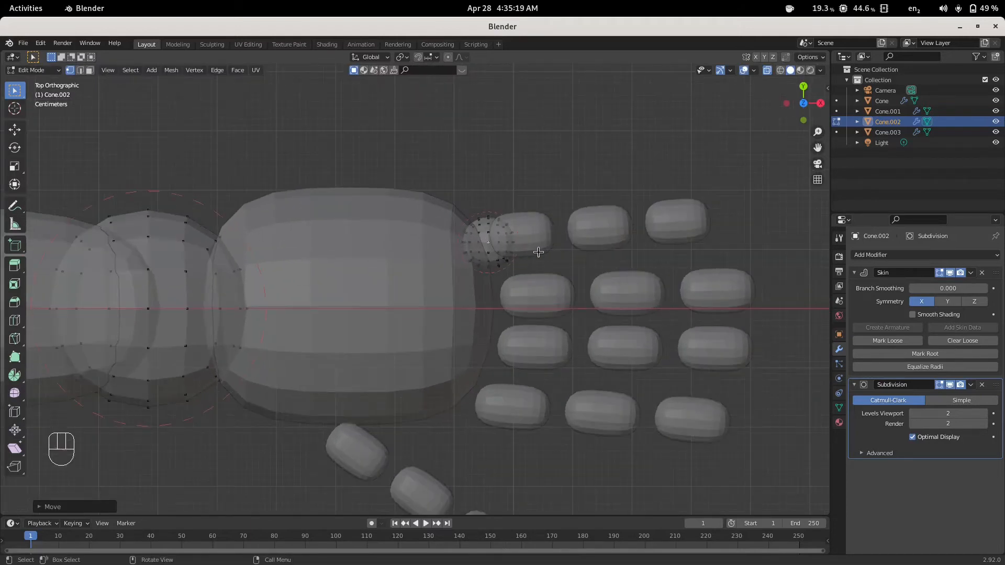
pyautogui.press('shift')
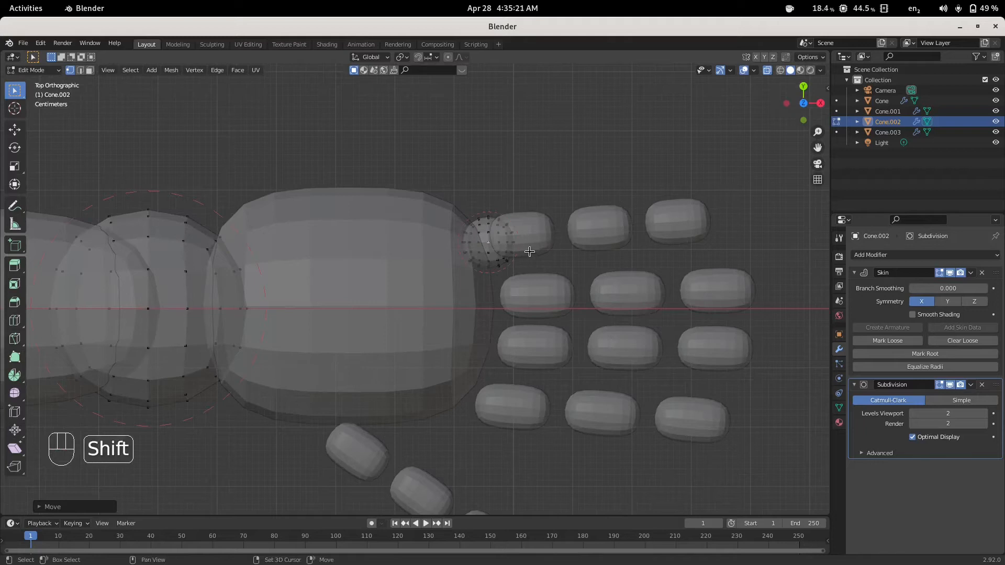
pyautogui.hotkey('shift', 'd')
pyautogui.click(607, 241)
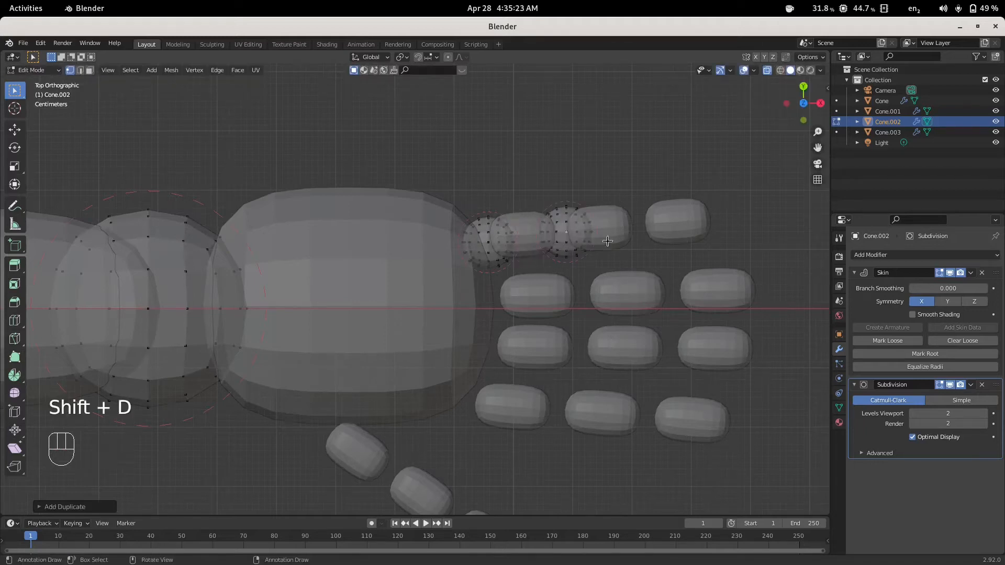
pyautogui.hotkey('ctrl', 'a')
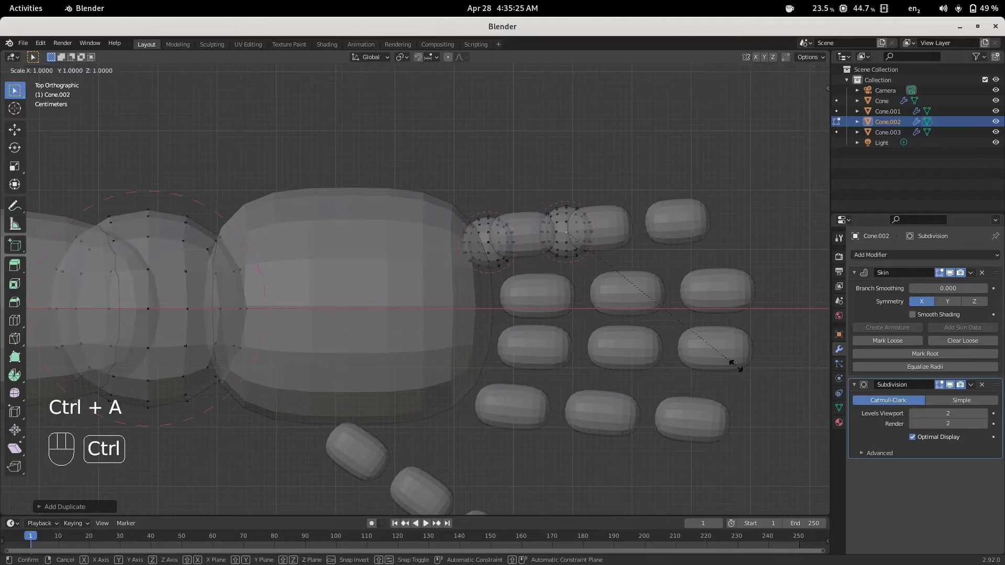
pyautogui.click(653, 314)
pyautogui.press('g')
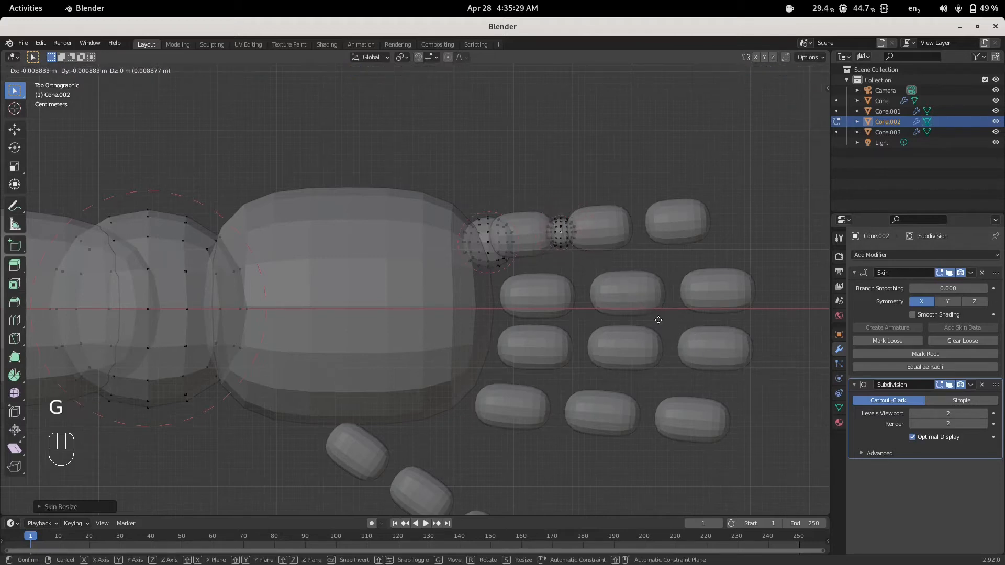
pyautogui.click(658, 320)
# - Reduce the finger base joint's skin radius to match, and duplicate the middle joint to the gap before the fingertip segment
pyautogui.click(488, 248)
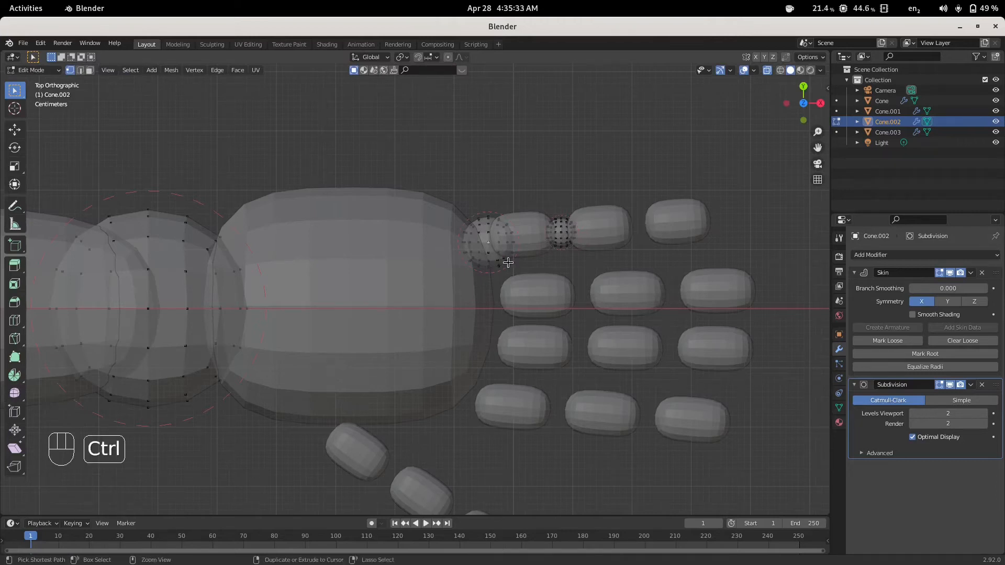
pyautogui.hotkey('ctrl', 'a')
pyautogui.click(500, 255)
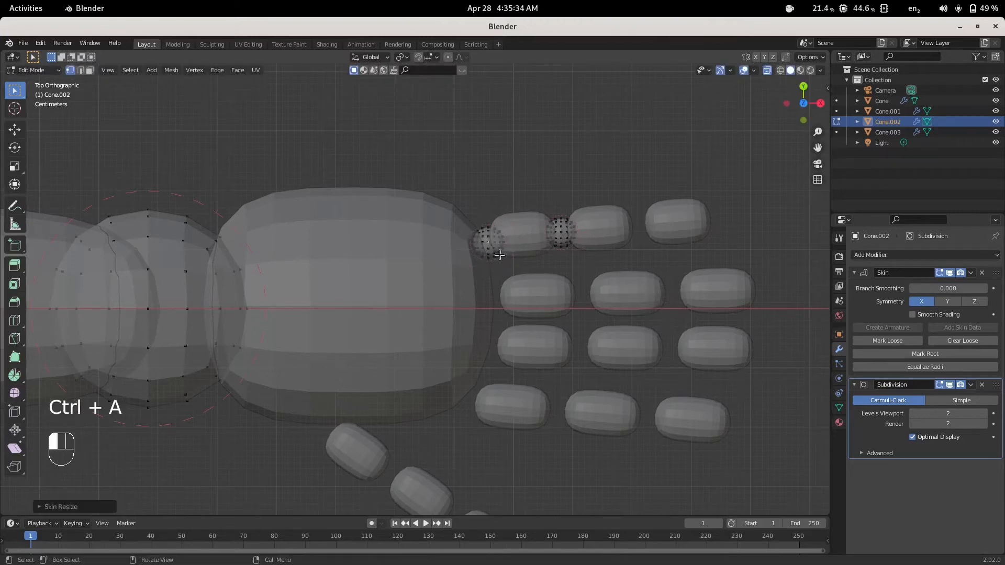
pyautogui.click(566, 233)
pyautogui.hotkey('shift', 'd')
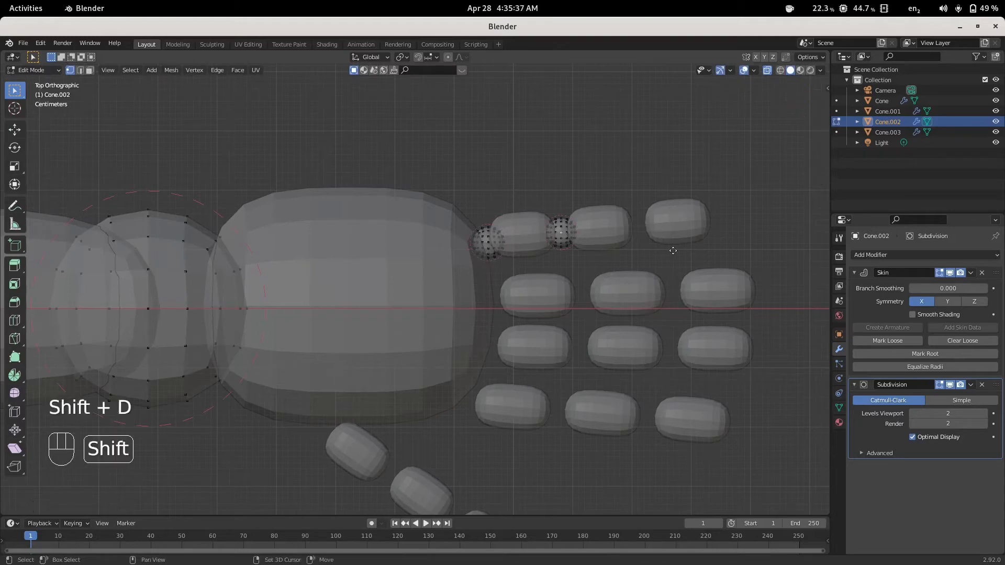
pyautogui.click(679, 243)
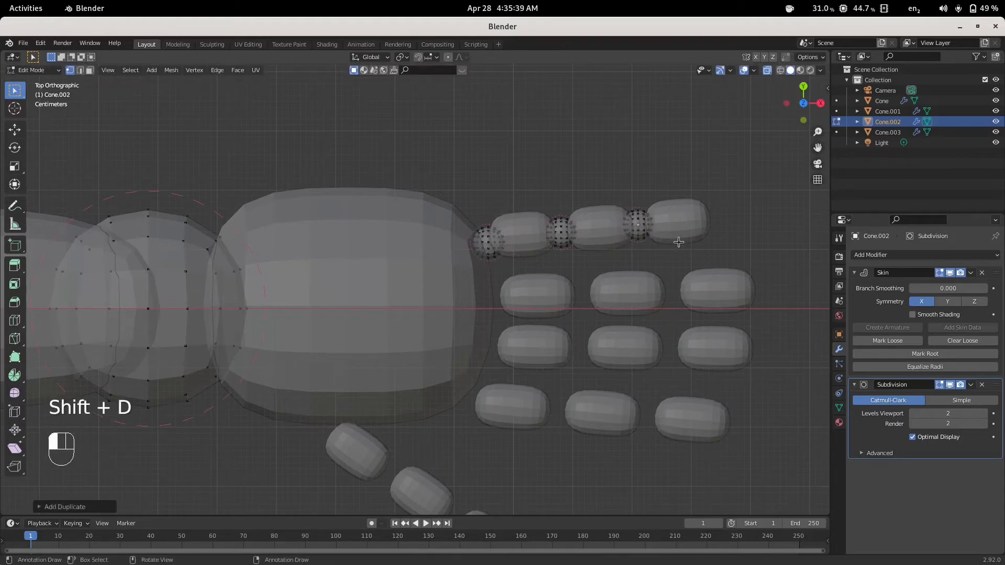
# - Duplicate the small joint three times to the base and both segment gaps of the second finger from the outer edge
pyautogui.hotkey('shift', 'd')
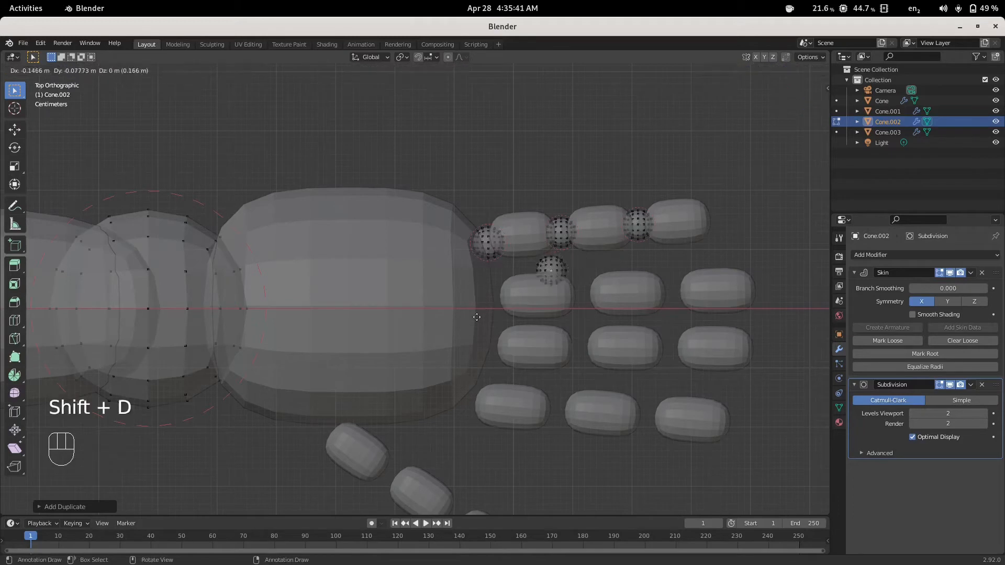
pyautogui.click(431, 333)
pyautogui.scroll(-3, 507, 367)
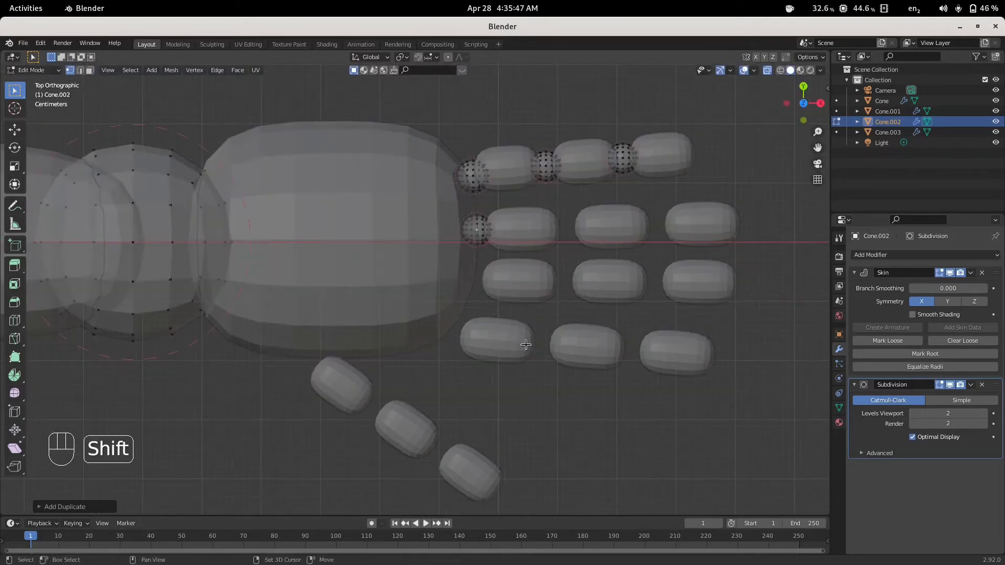
pyautogui.hotkey('shift', 'd')
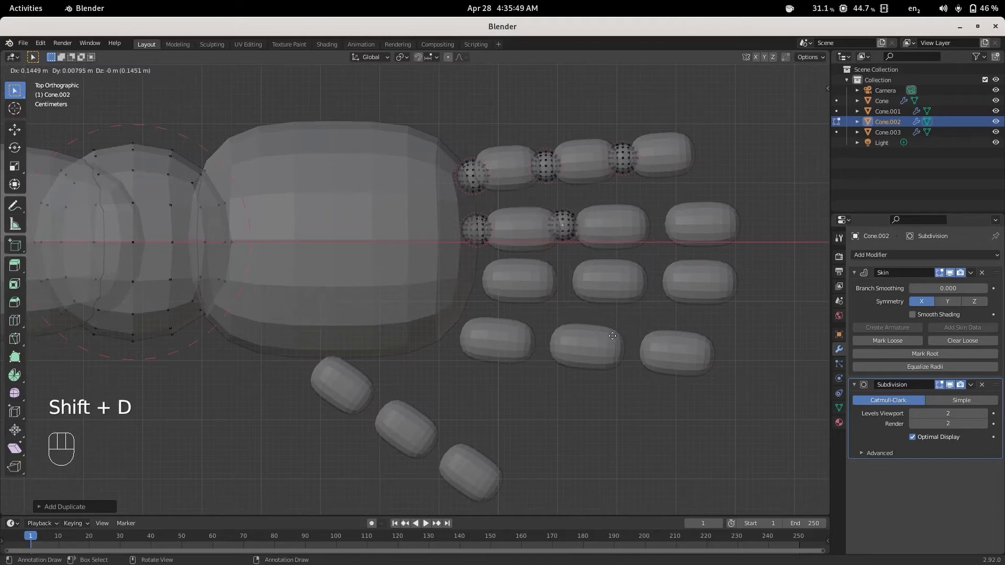
pyautogui.click(618, 338)
pyautogui.hotkey('shift', 'd')
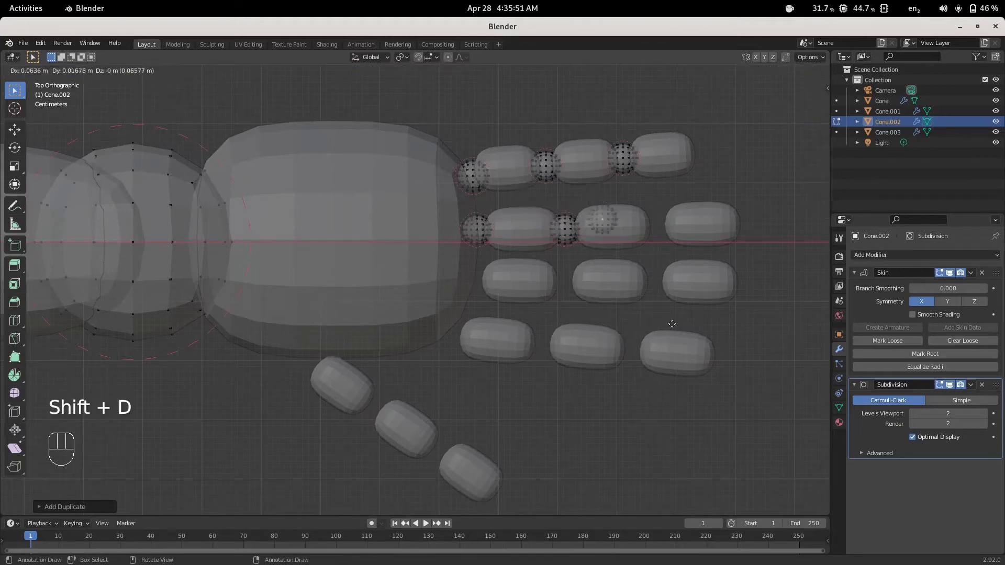
pyautogui.click(714, 334)
# - Duplicate the small joint to the base and both segment gaps of the third finger from the outer edge
pyautogui.hotkey('shift', 'd')
pyautogui.click(348, 436)
pyautogui.hotkey('shift', 'd')
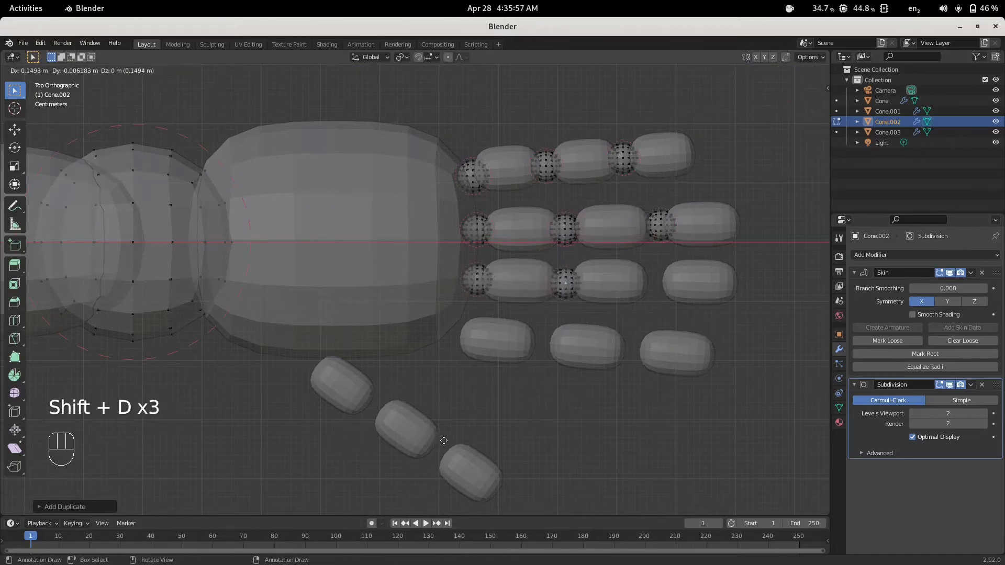
pyautogui.click(439, 437)
pyautogui.hotkey('shift', 'd')
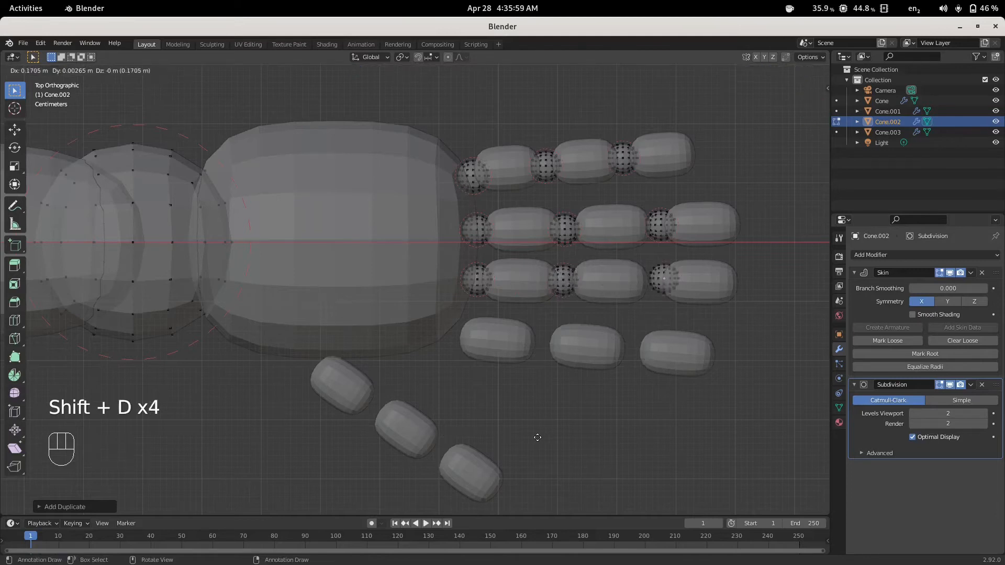
pyautogui.click(533, 435)
# - Duplicate the small joint to the base and both segment gaps of the finger nearest the thumb
pyautogui.hotkey('shift', 'd')
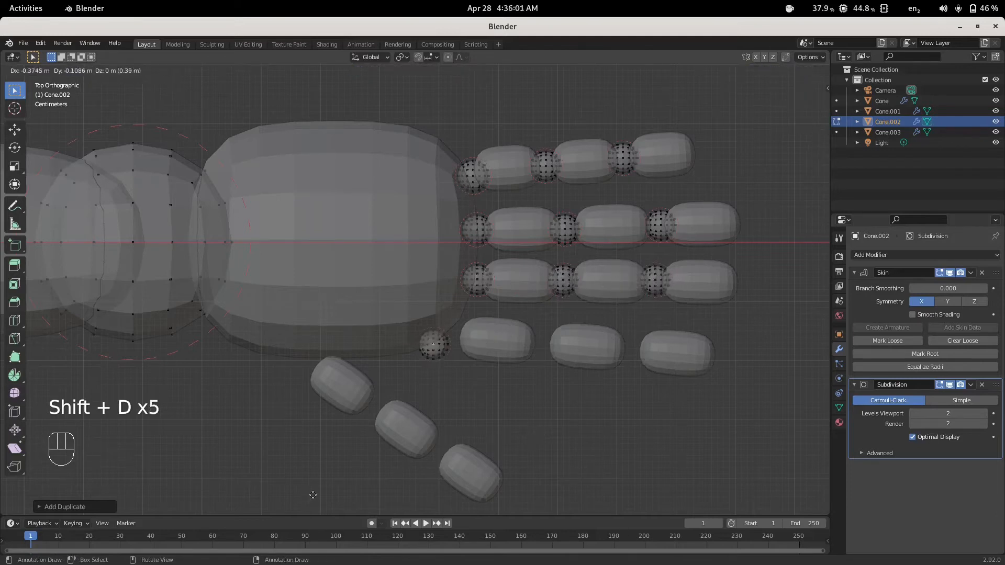
pyautogui.click(366, 481)
pyautogui.hotkey('shift', 'd')
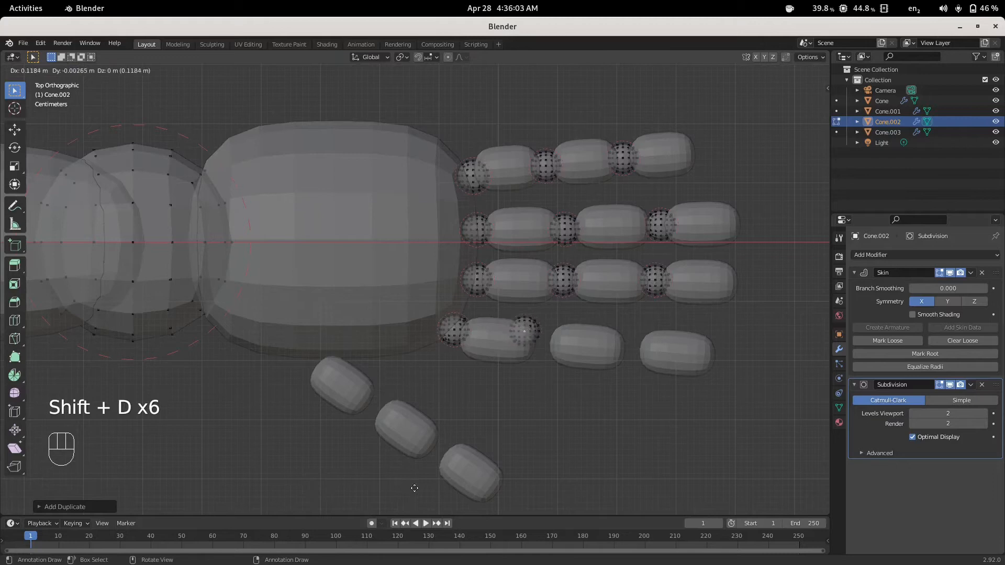
pyautogui.click(432, 497)
pyautogui.hotkey('shift', 'd')
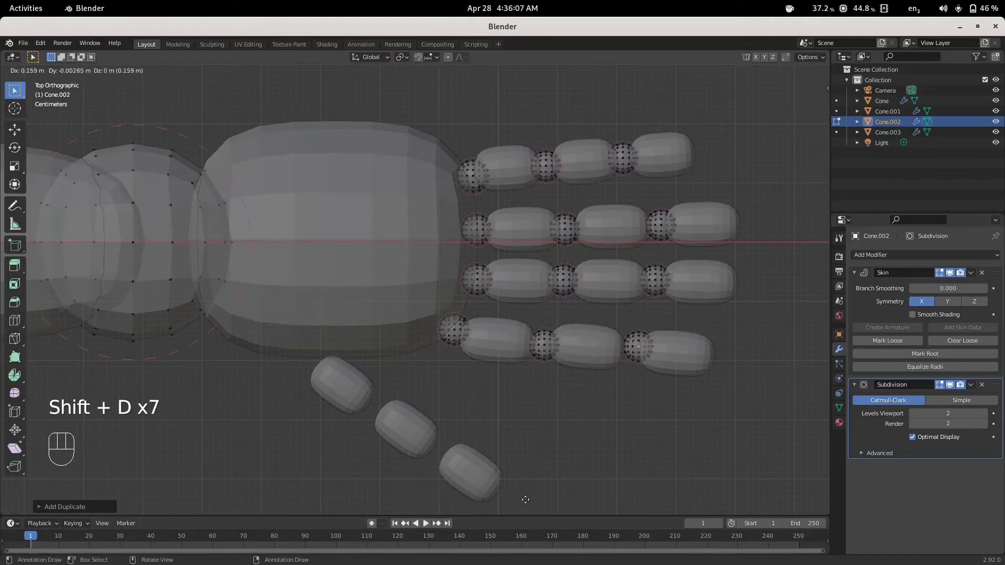
pyautogui.click(516, 498)
# - Duplicate the small joint to the thumb's base and its two segment gaps, following the thumb's diagonal
pyautogui.hotkey('shift', 'd')
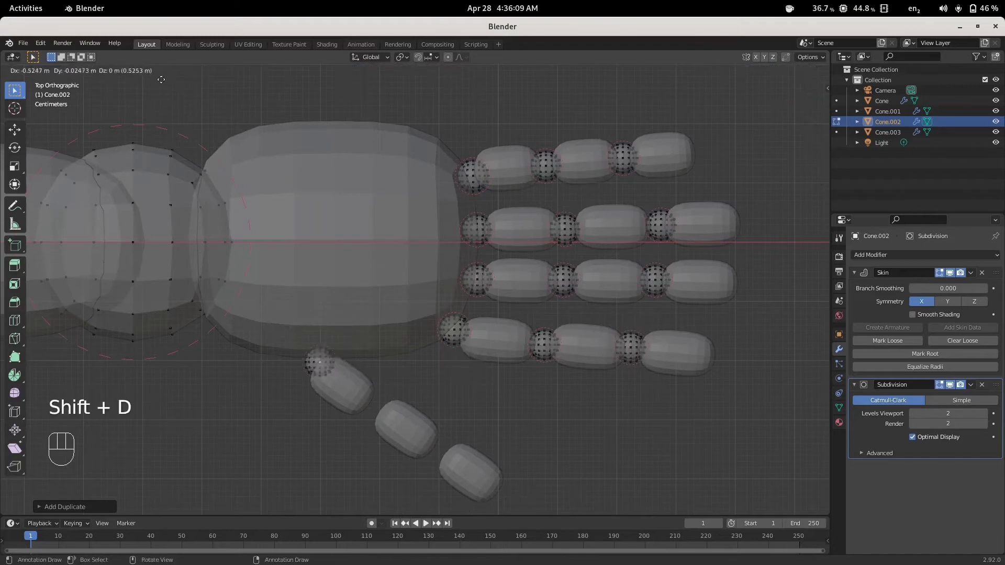
pyautogui.click(104, 84)
pyautogui.hotkey('shift', 'd')
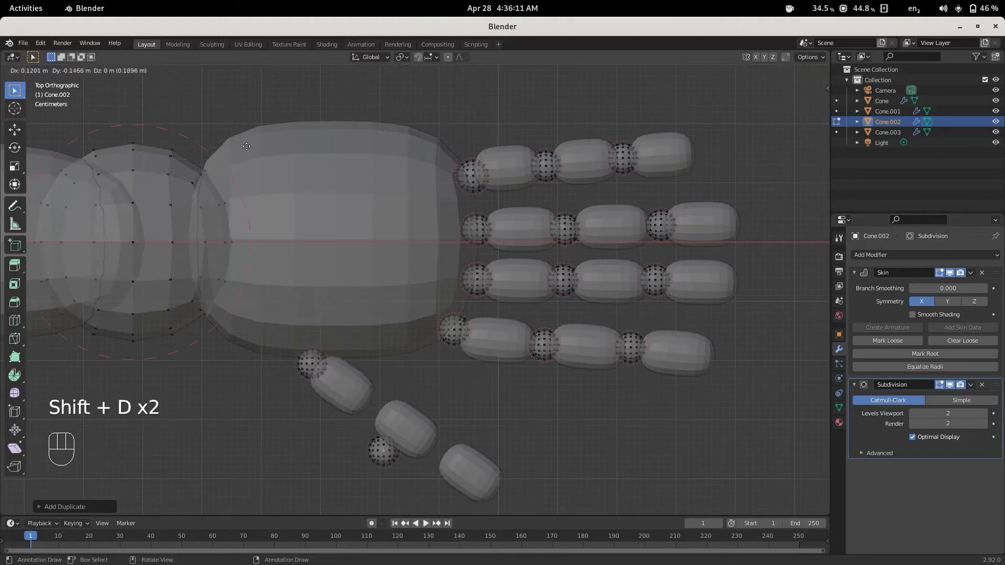
pyautogui.click(236, 129)
pyautogui.hotkey('shift', 'd')
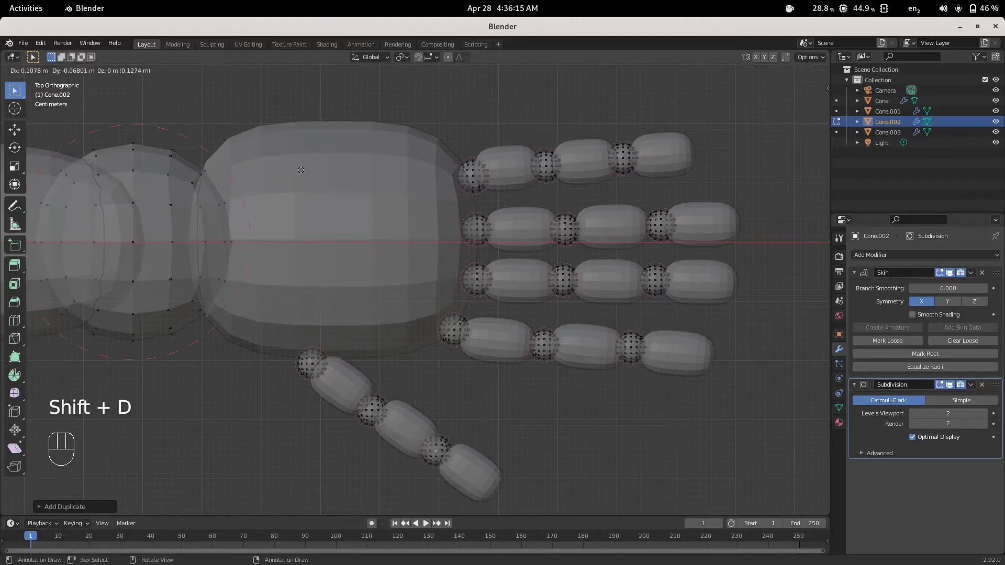
pyautogui.click(300, 170)
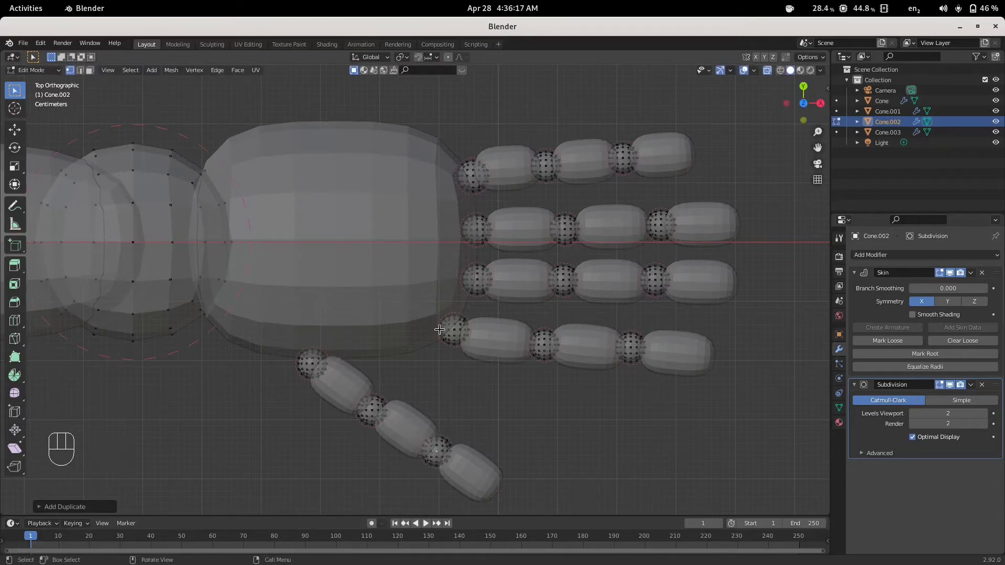
# - Move the base joint of the finger nearest the thumb by about -0.004 m in X and -0.005 m in Y
pyautogui.hotkey('shift', 'd')
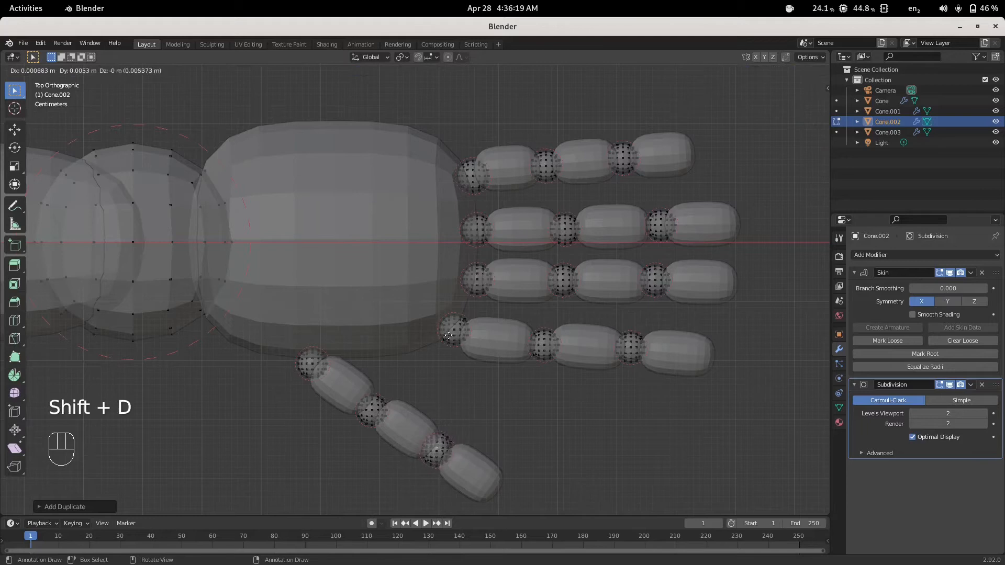
pyautogui.hotkey('ctrl', 'z')
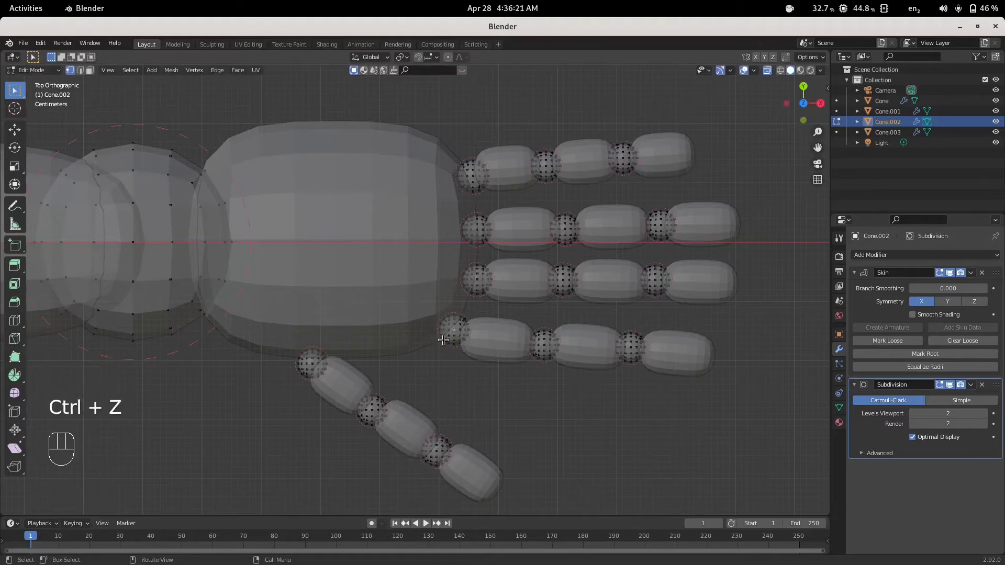
pyautogui.press('g')
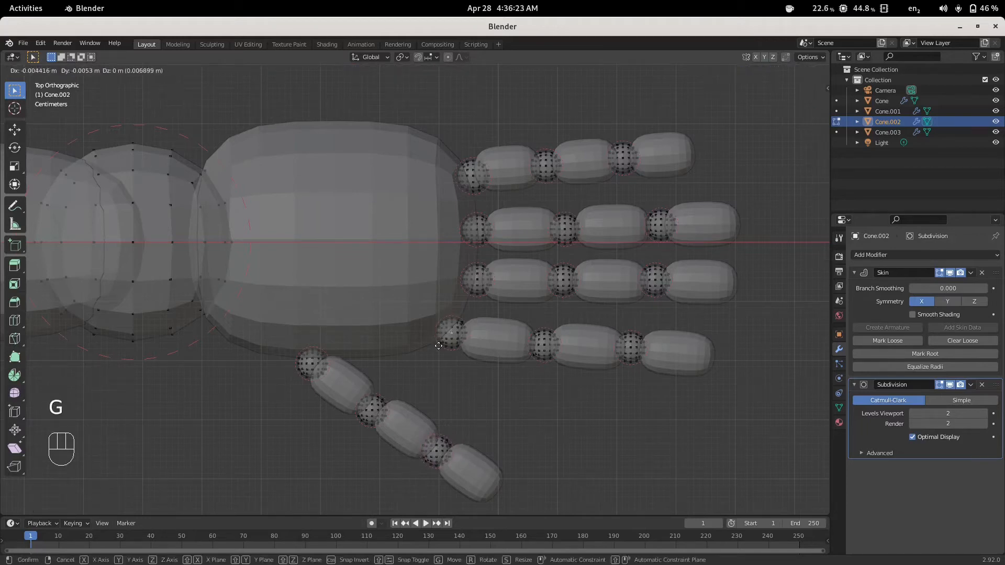
pyautogui.click(438, 345)
# - Move the spare spherical joint from beside the body to the hip, where the leg connector meets the torso's lower end
pyautogui.scroll(-7, 472, 372)
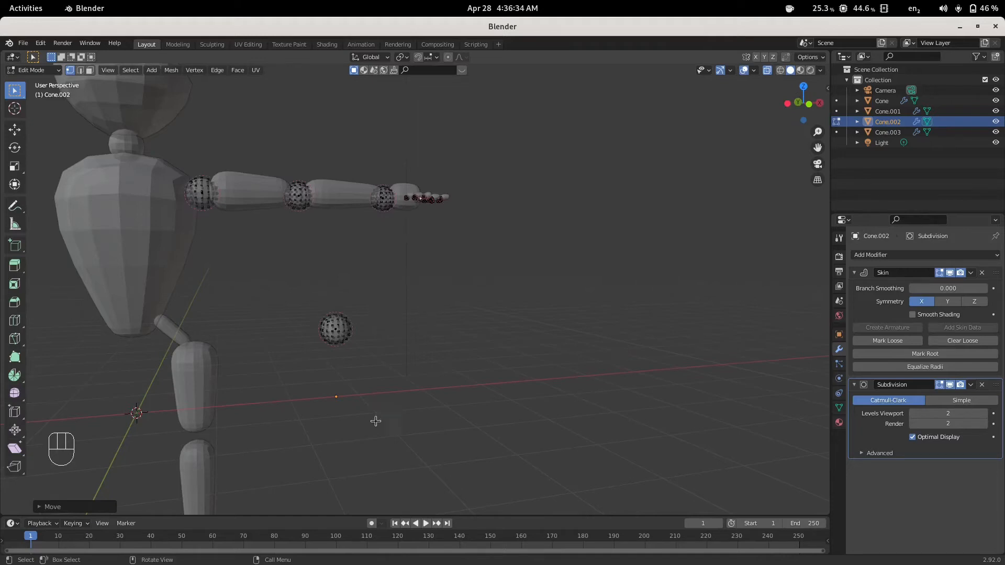
pyautogui.moveTo(375, 421); pyautogui.dragTo(370, 384, button='middle')
pyautogui.press('KP_1')
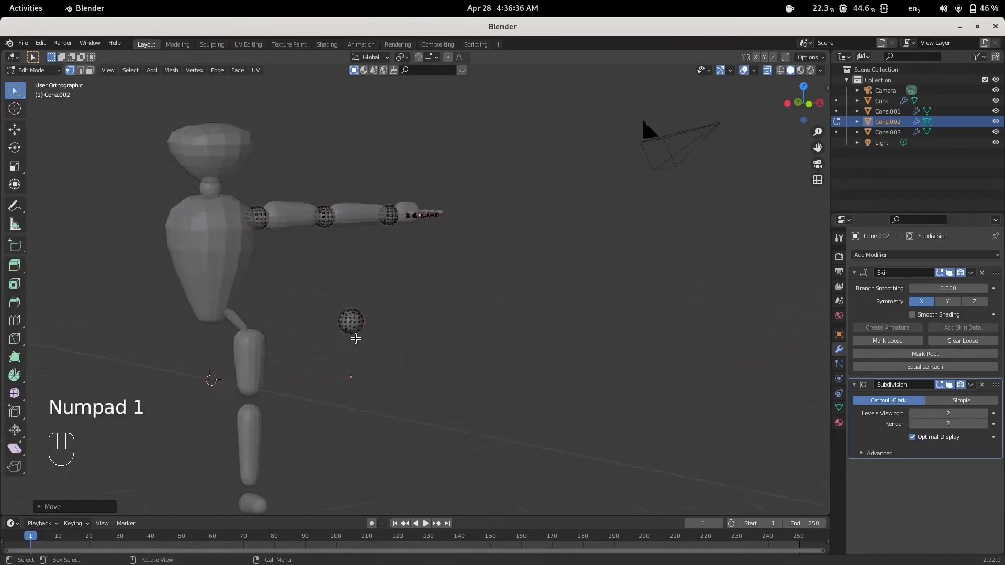
pyautogui.scroll(3, 321, 351)
pyautogui.keyDown('shift'); pyautogui.moveTo(250, 382); pyautogui.dragTo(452, 226, button='middle'); pyautogui.keyUp('shift')
pyautogui.scroll(-2, 456, 224)
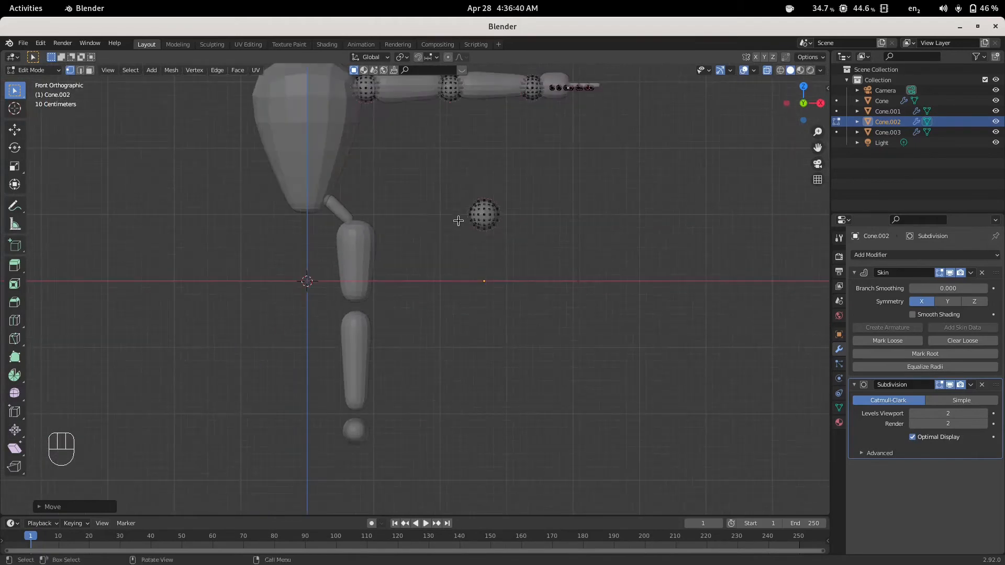
pyautogui.click(490, 213)
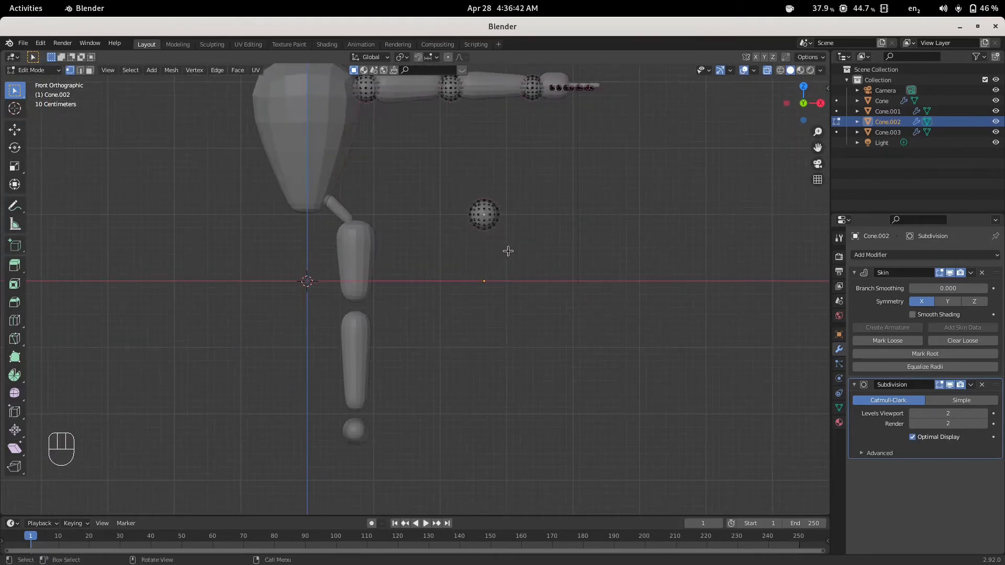
pyautogui.press('g')
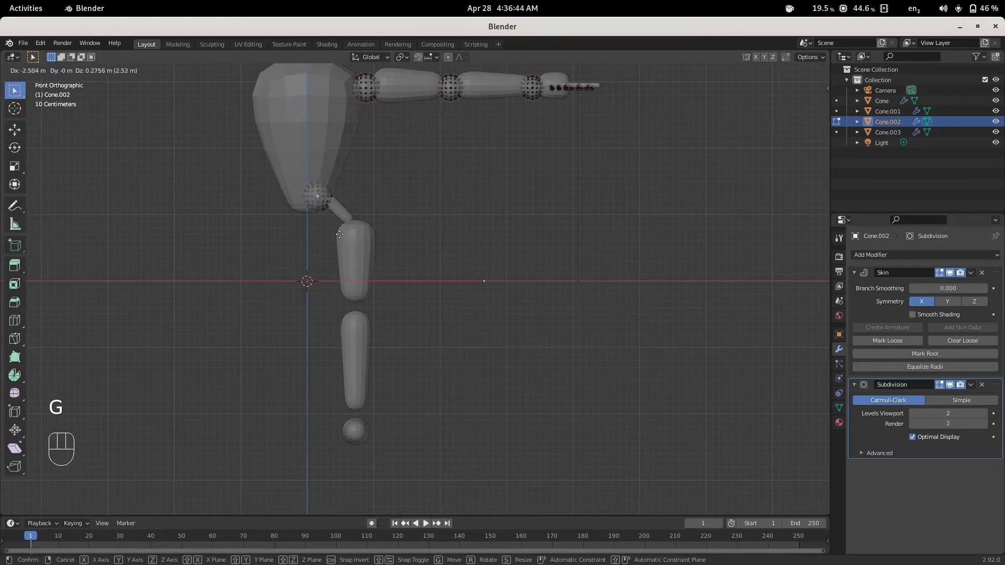
pyautogui.click(349, 239)
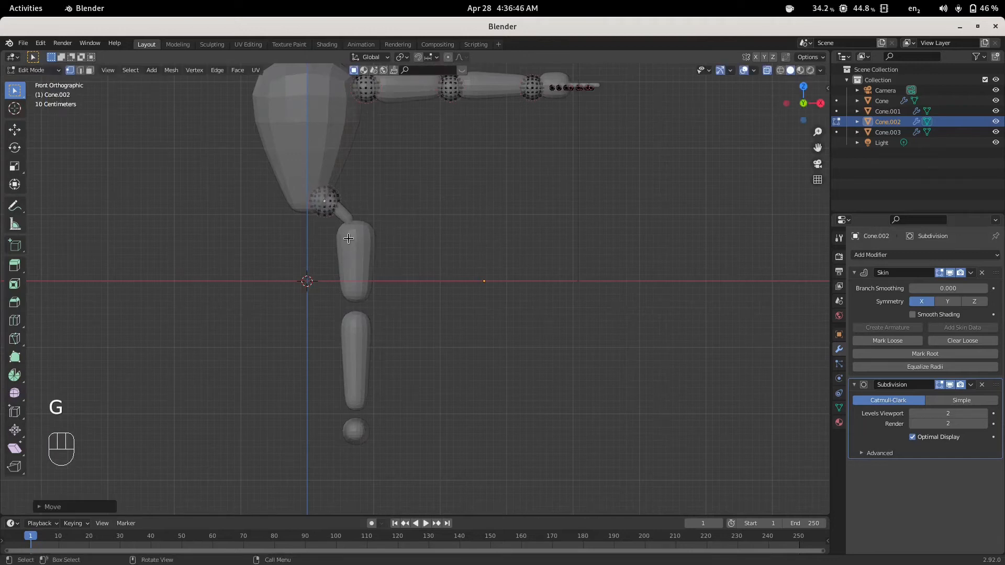
# - Duplicate the hip joint to the top of the thigh and to the knee gap, scaling the knee joint's skin to about 0.92
pyautogui.hotkey('shift', 'd')
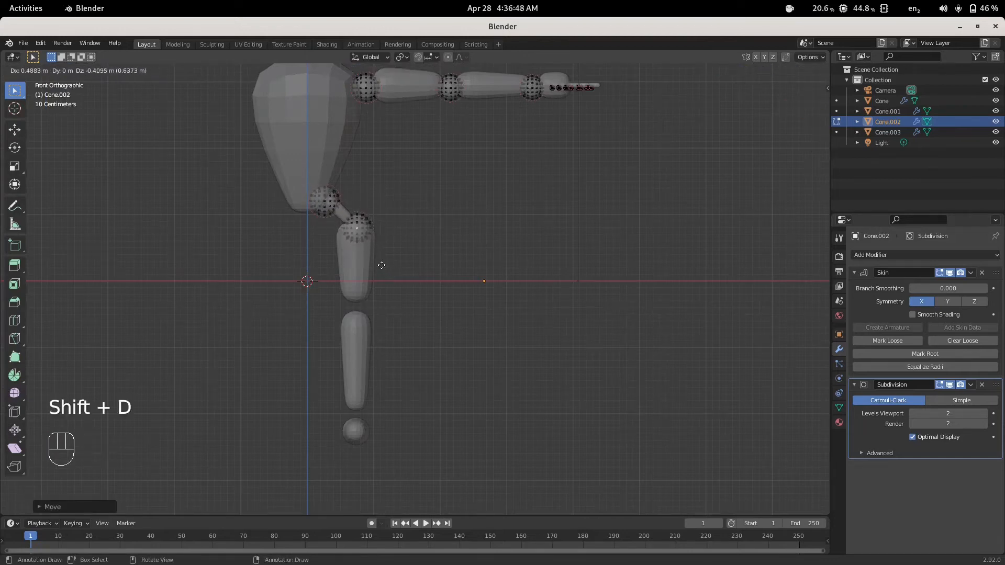
pyautogui.click(378, 262)
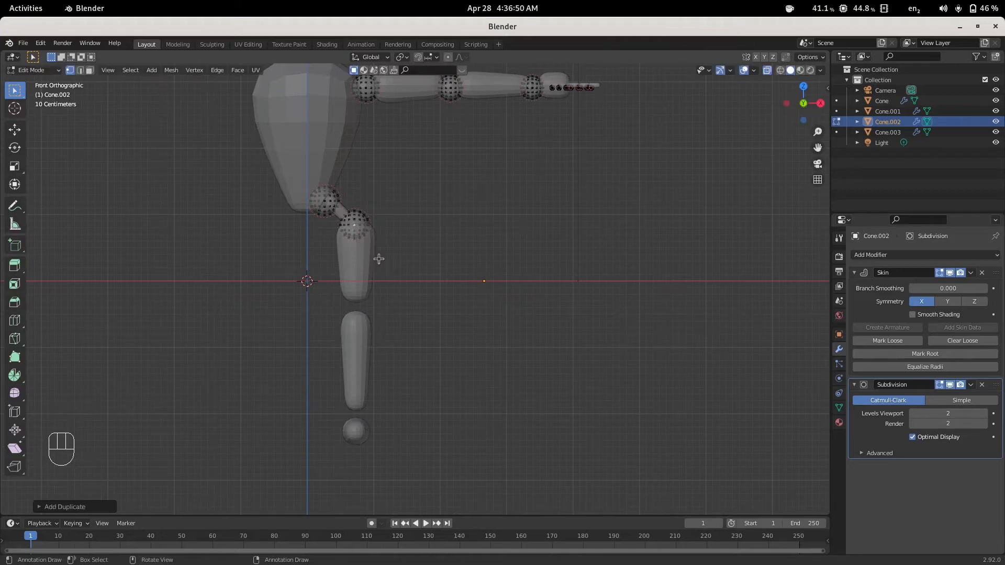
pyautogui.hotkey('shift', 'd')
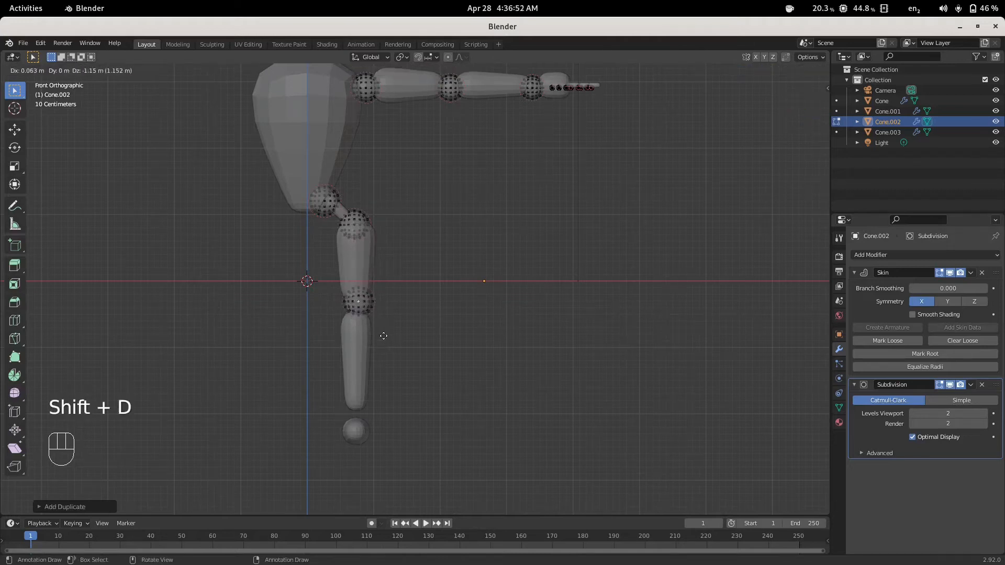
pyautogui.click(381, 339)
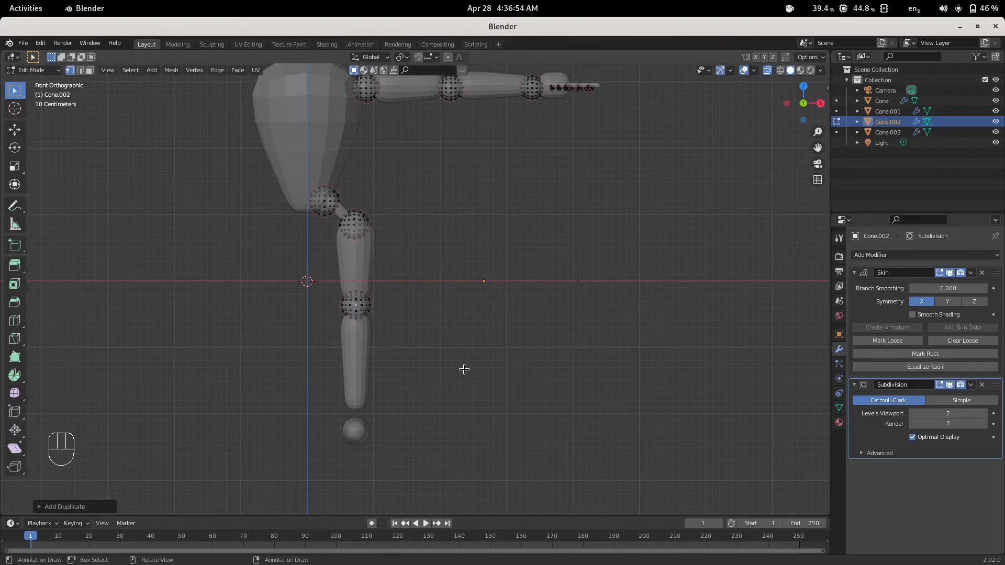
pyautogui.hotkey('ctrl', 'a')
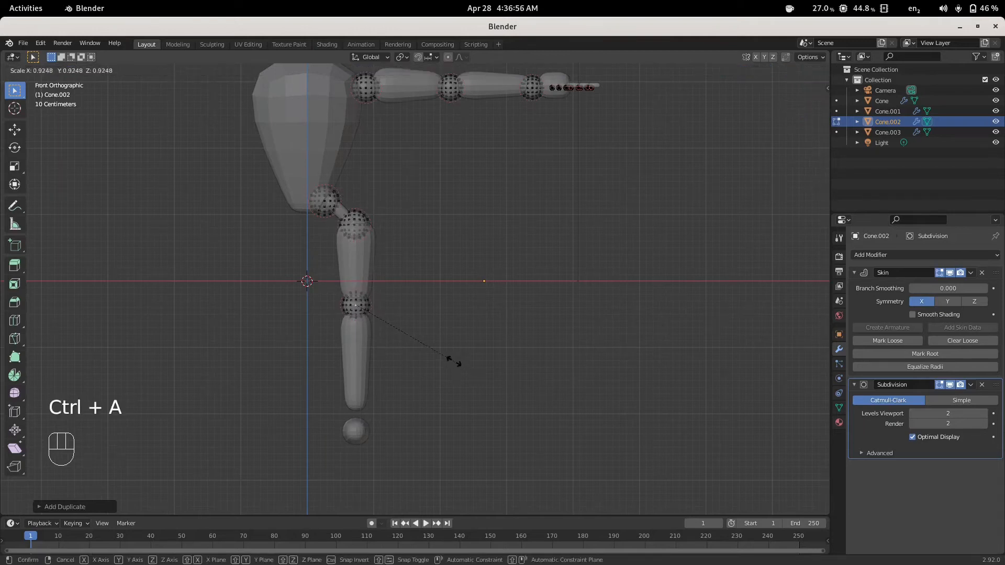
pyautogui.click(451, 358)
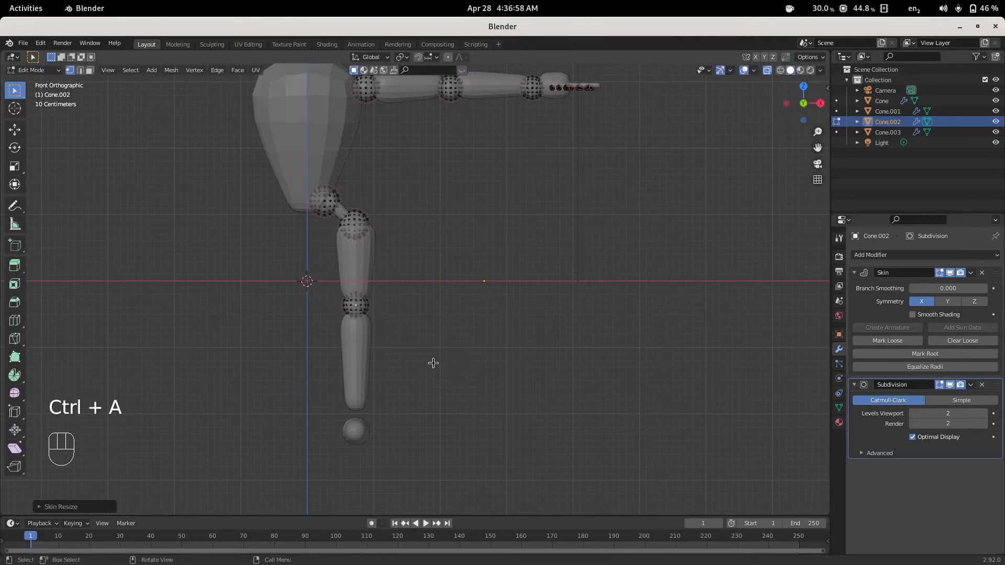
# - Duplicate the knee joint to the ankle gap, scale its skin to about 0.79 and lower it about 0.03 m
pyautogui.hotkey('shift', 'd')
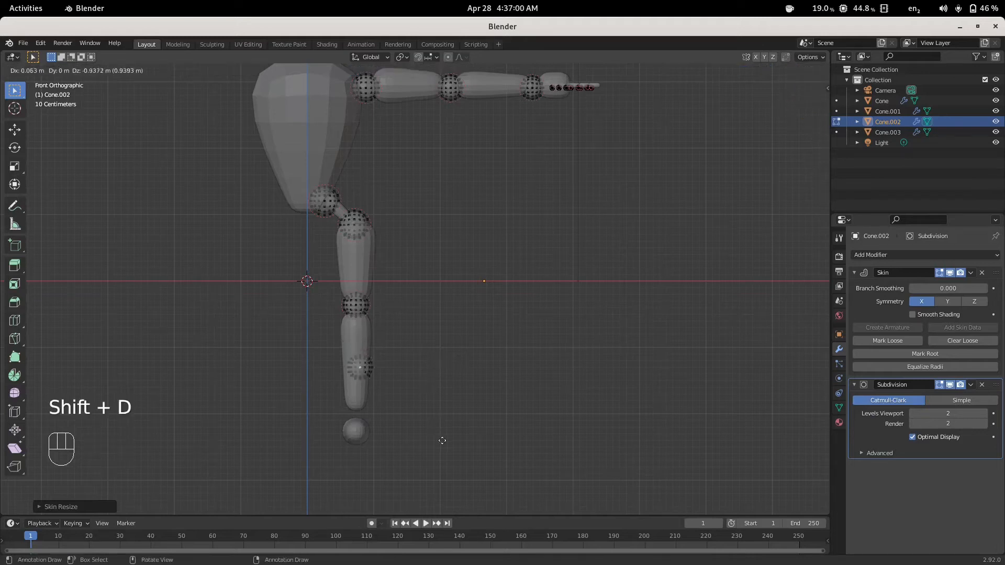
pyautogui.click(432, 468)
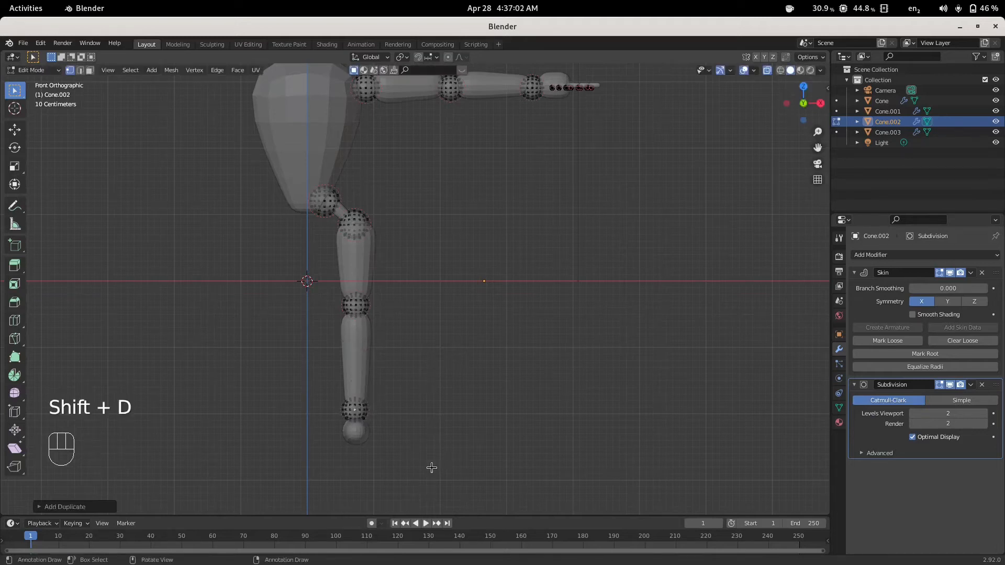
pyautogui.hotkey('ctrl', 'a')
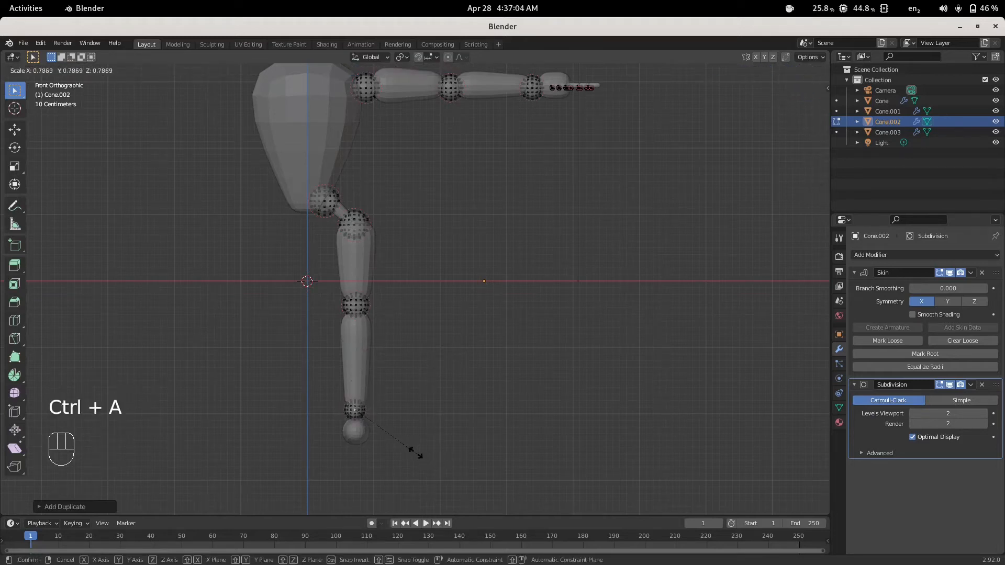
pyautogui.click(416, 454)
pyautogui.press('g')
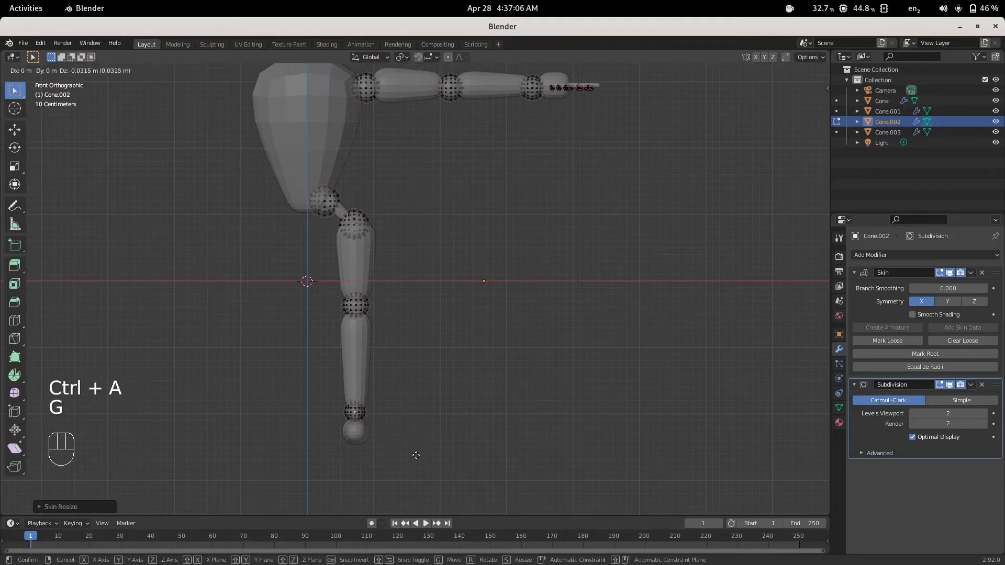
pyautogui.click(416, 456)
pyautogui.scroll(-4, 499, 250)
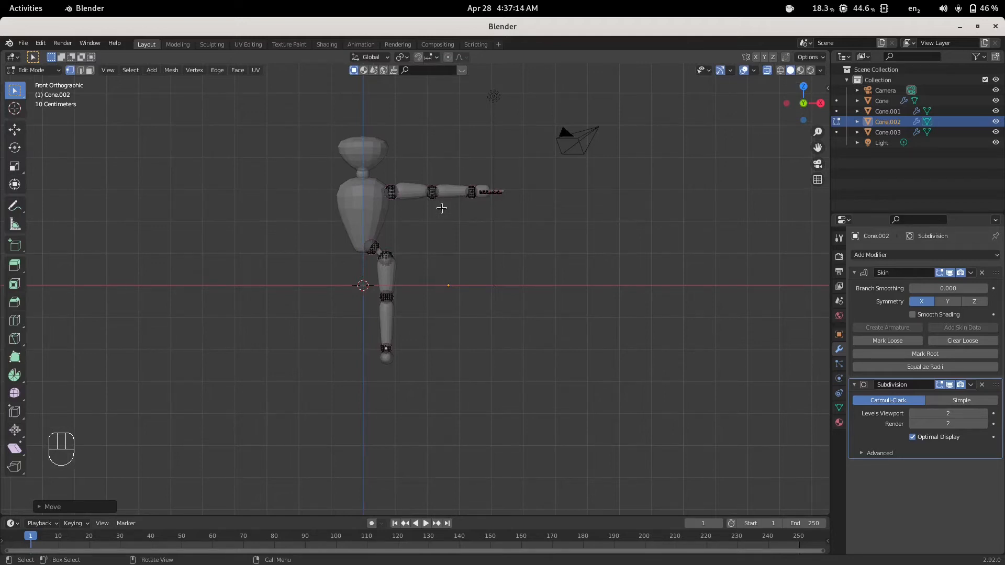
# - Return to Object Mode and apply the Skin modifier on the arm and leg segments object, Cone.001
pyautogui.press('Tab')
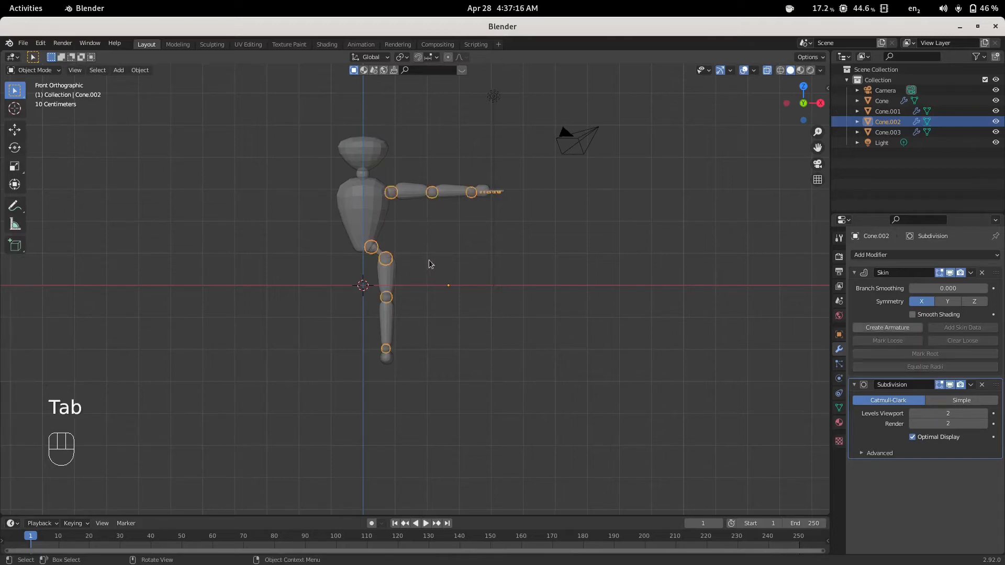
pyautogui.keyDown('shift'); pyautogui.click(410, 195); pyautogui.keyUp('shift')
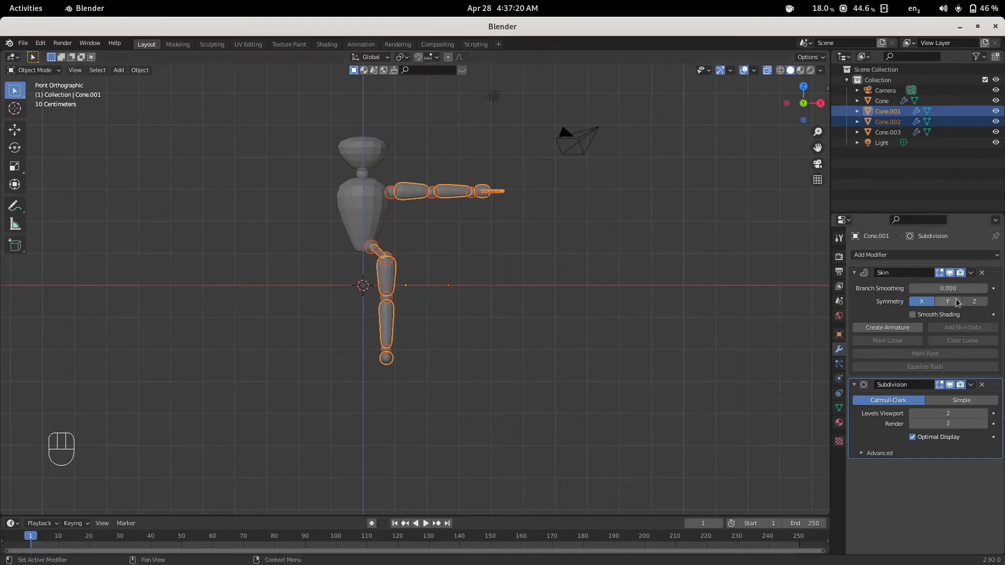
pyautogui.click(971, 276)
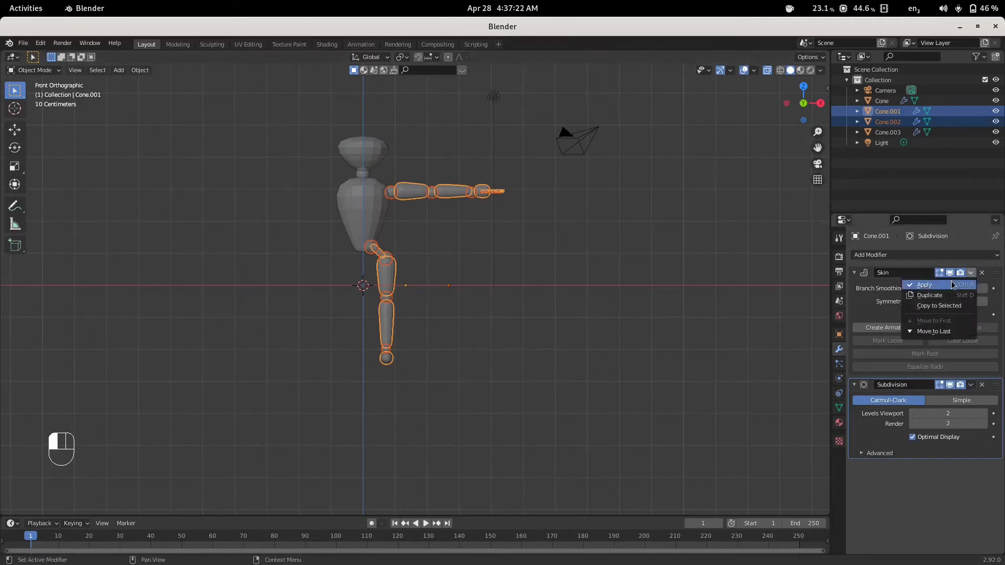
pyautogui.click(954, 285)
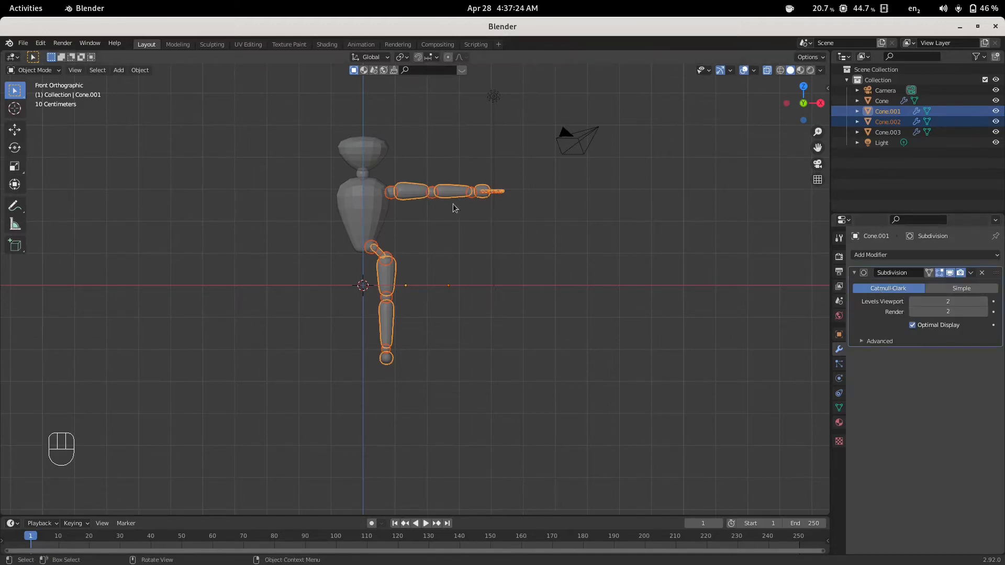
# - Apply the Skin modifier on the head-and-torso object and on the neck joint object
pyautogui.click(362, 210)
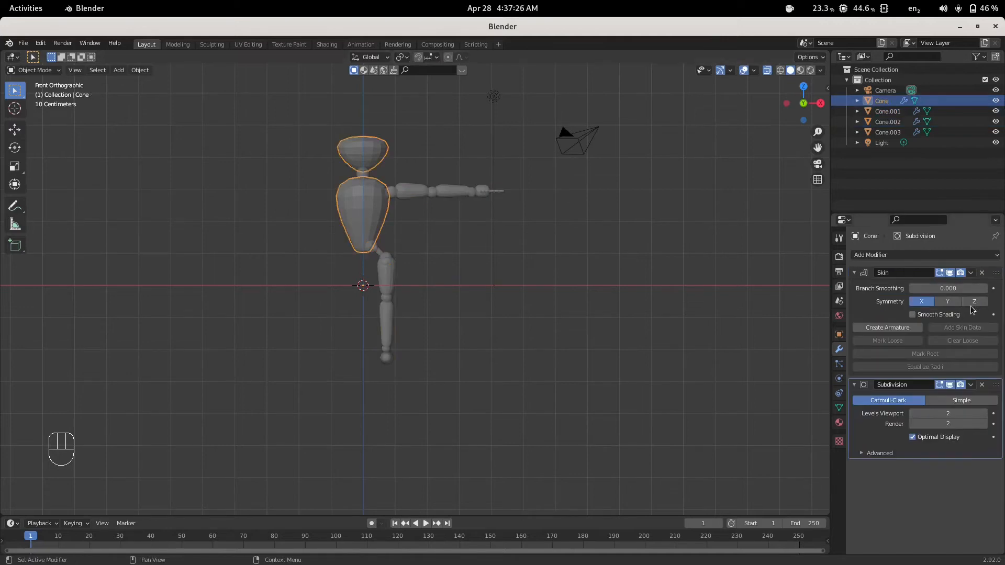
pyautogui.click(971, 273)
pyautogui.click(955, 286)
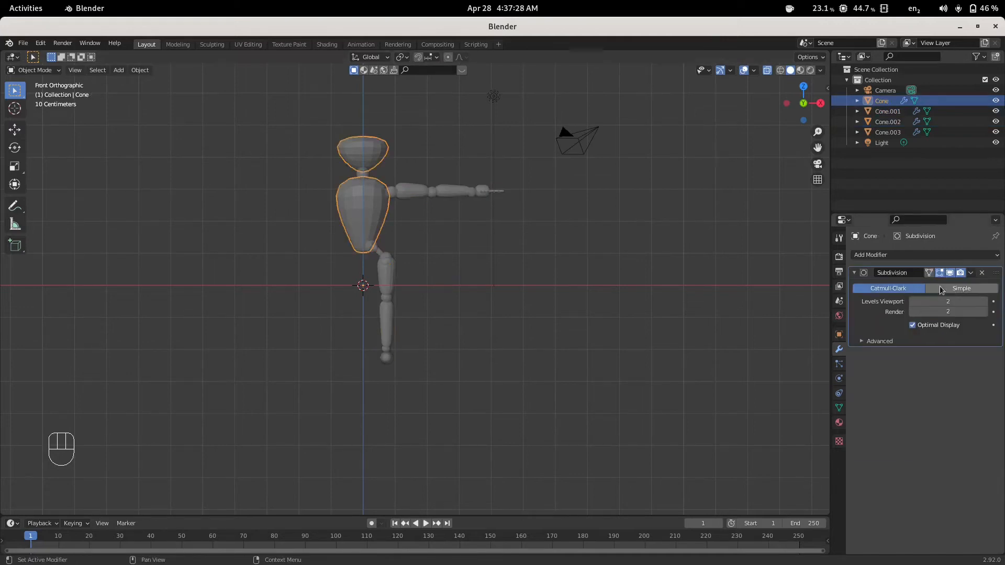
pyautogui.click(365, 179)
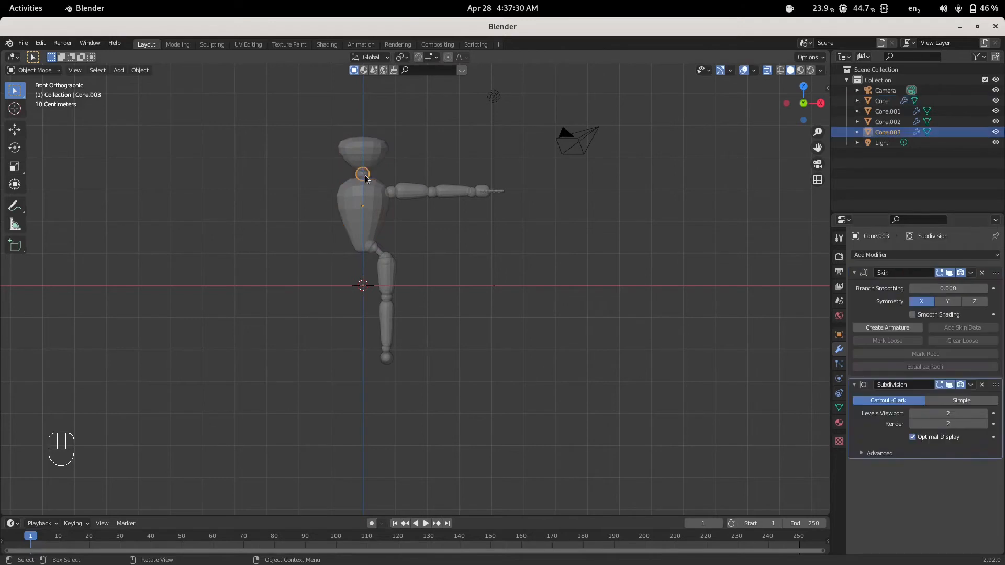
pyautogui.click(971, 273)
pyautogui.click(955, 286)
# - Apply the Skin modifier on the limb joints object, Cone.002
pyautogui.scroll(1, 393, 221)
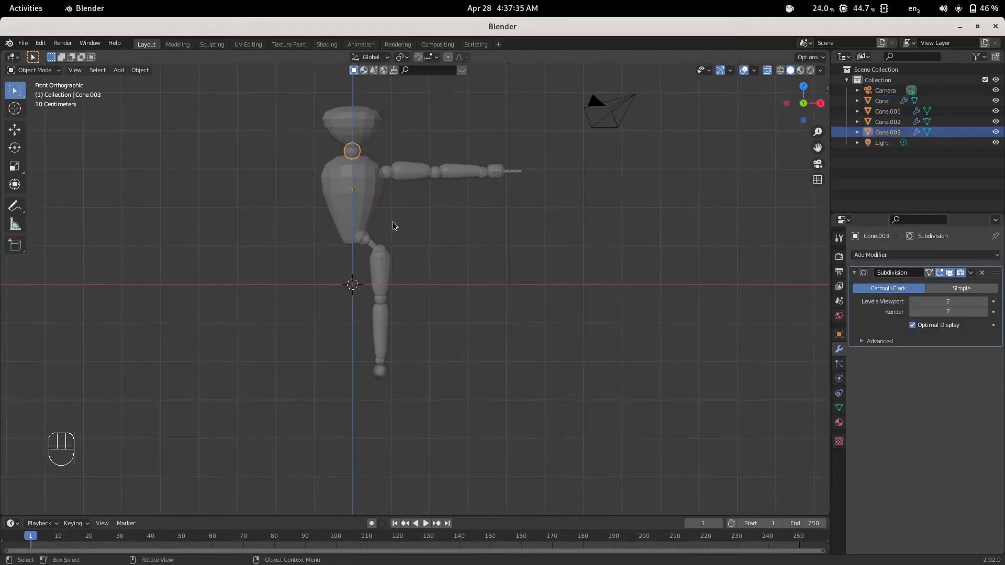
pyautogui.scroll(4, 387, 221)
pyautogui.scroll(-1, 375, 219)
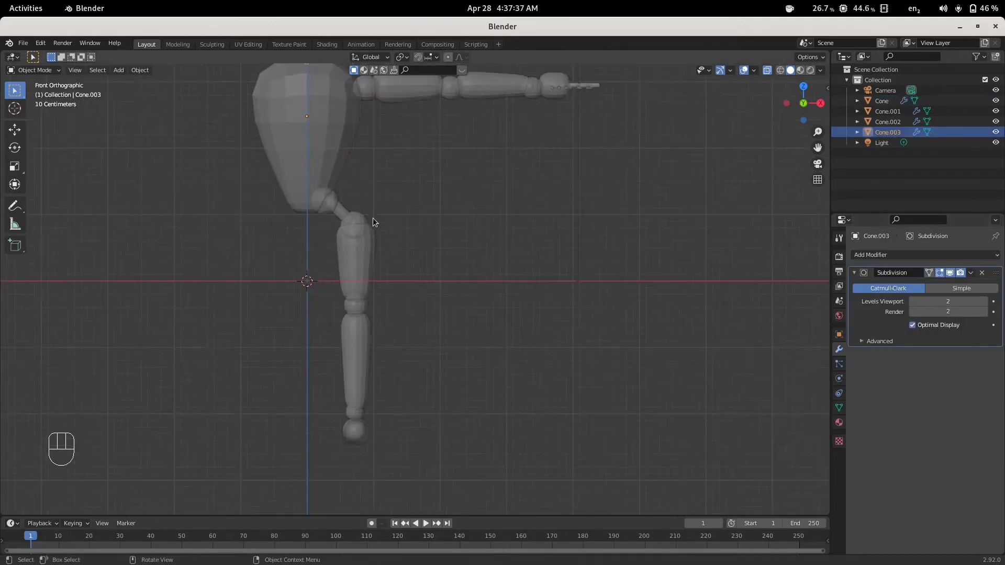
pyautogui.click(360, 218)
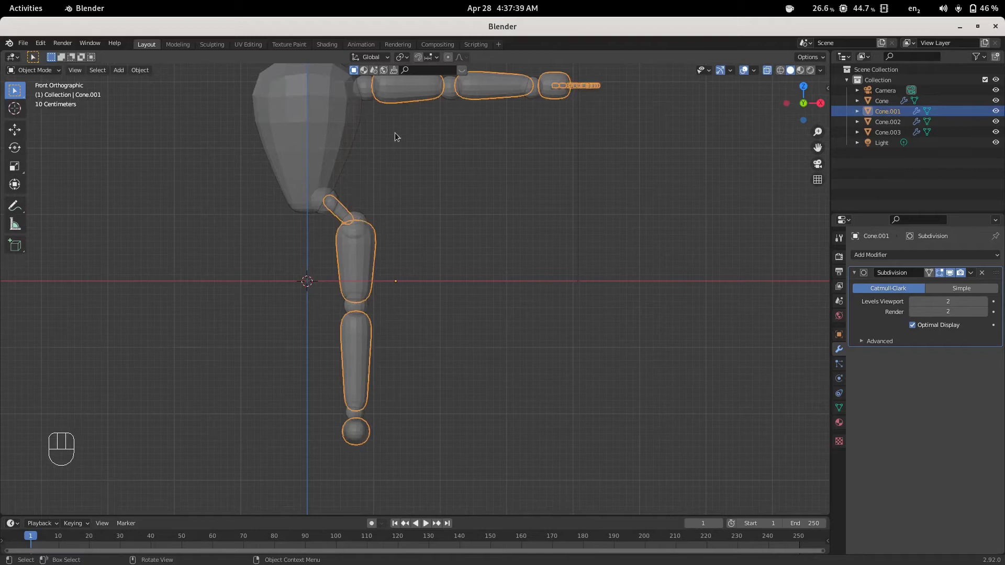
pyautogui.click(368, 96)
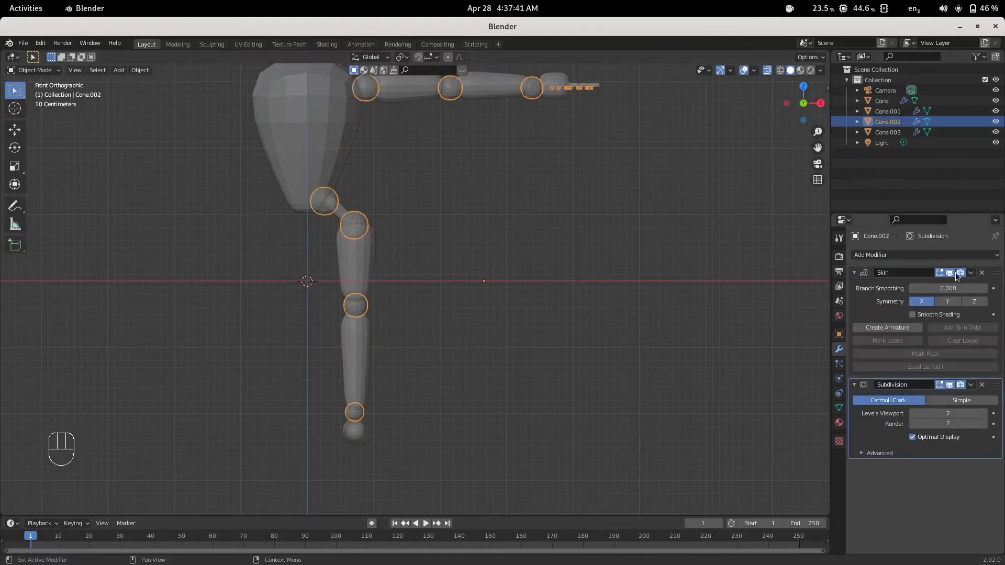
pyautogui.click(971, 273)
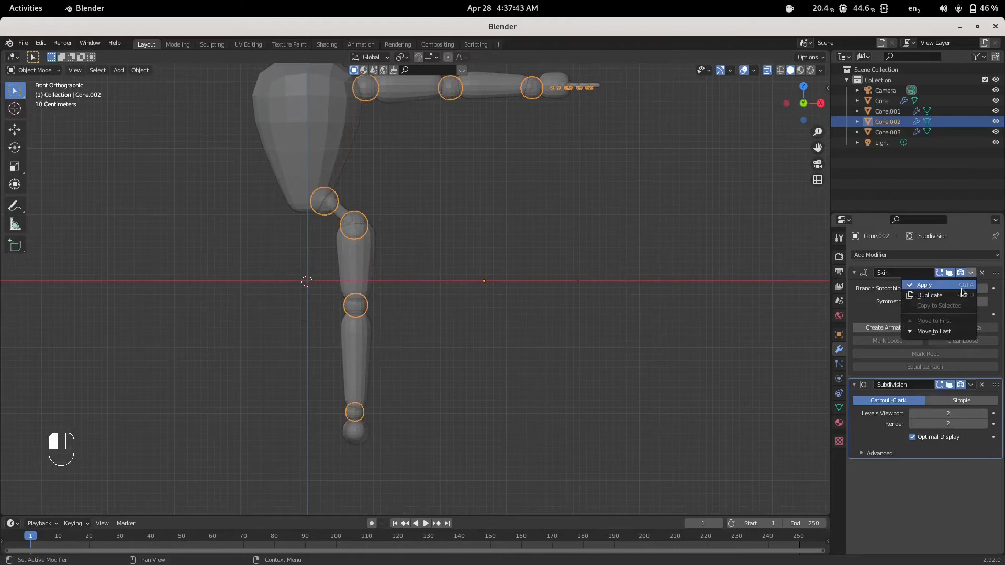
# - Apply the Skin modifier on the joint object Cone.002, then clear the selection
pyautogui.click(921, 283)
pyautogui.click(488, 82)
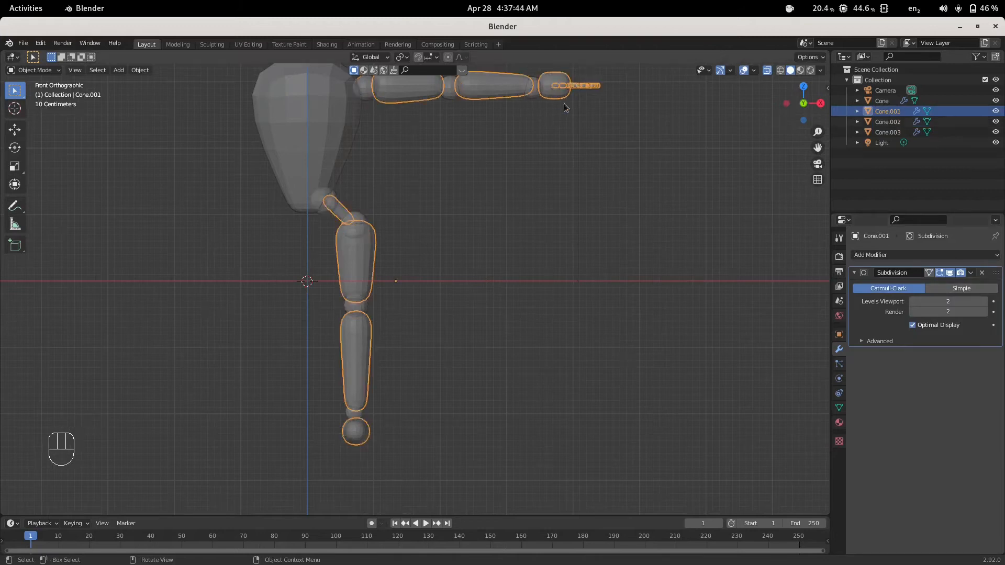
pyautogui.click(591, 313)
pyautogui.scroll(-4, 378, 191)
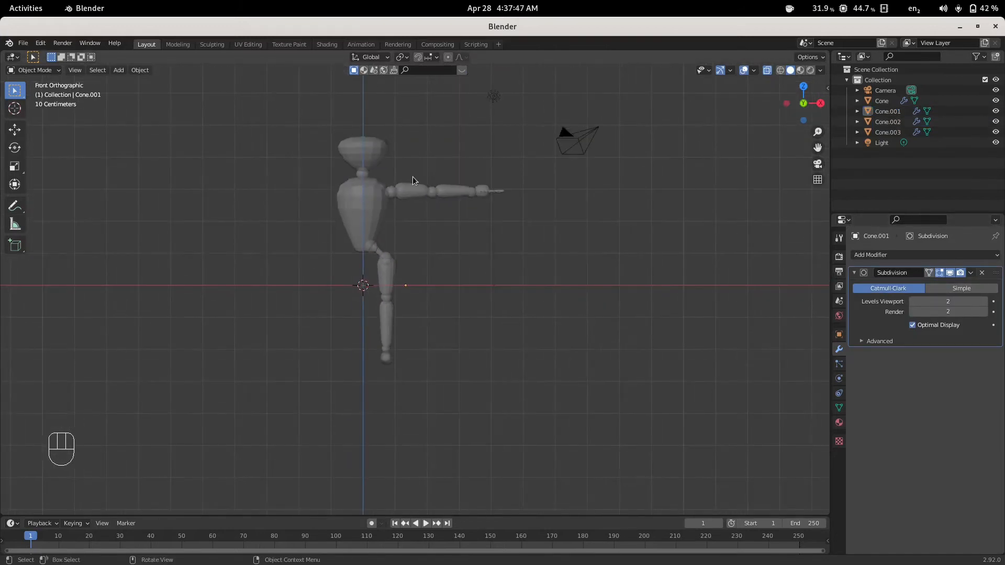
# - Select the limb object Cone.001 together with the joint object Cone.002 and enter Edit Mode for both
pyautogui.click(410, 197)
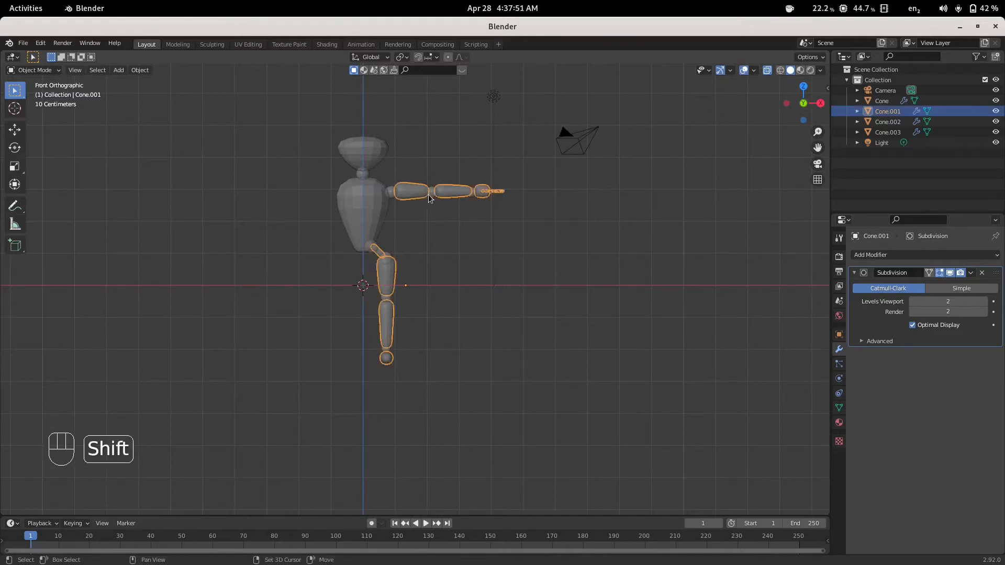
pyautogui.keyDown('shift'); pyautogui.click(433, 198); pyautogui.keyUp('shift')
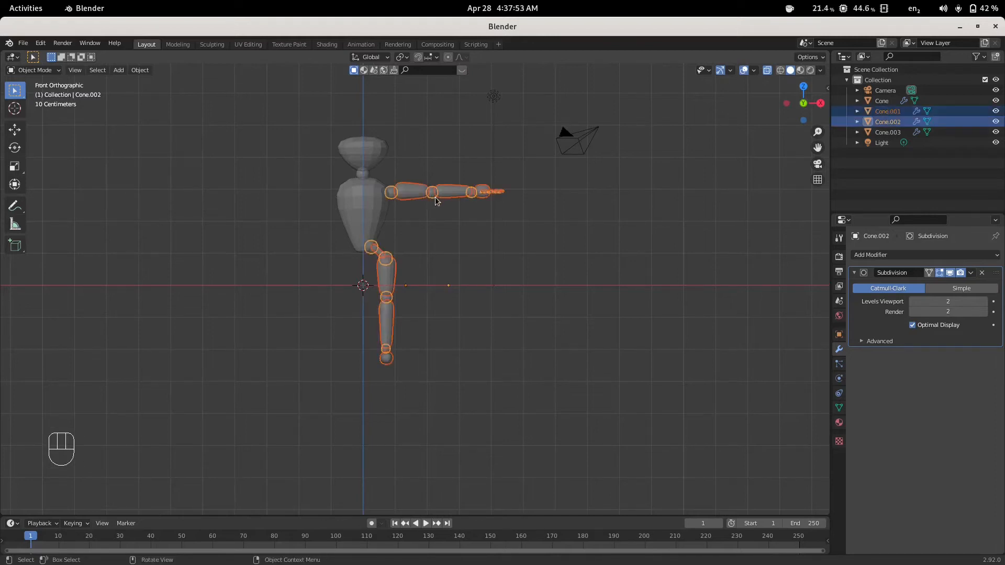
pyautogui.press('Tab')
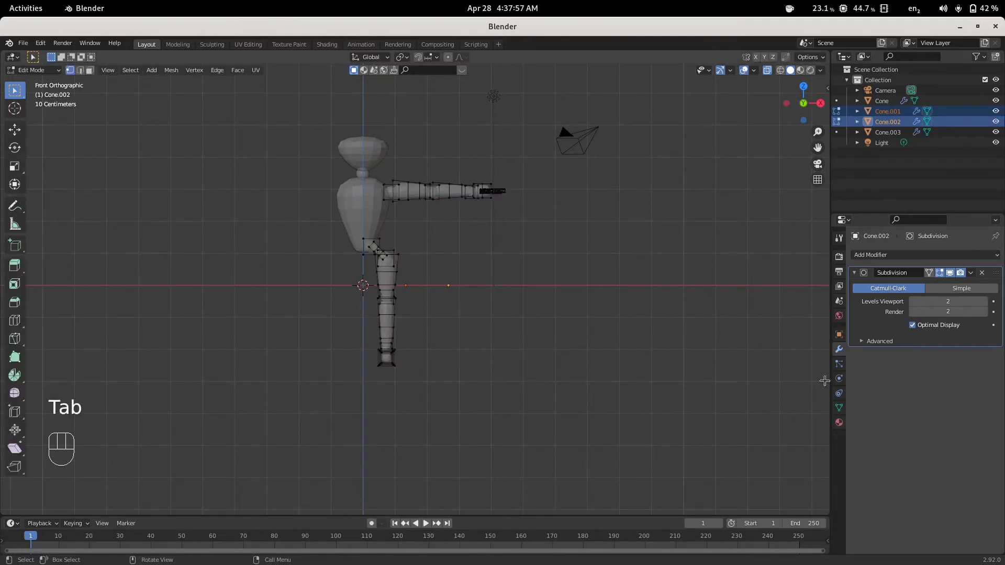
# - Add a horizontal loop cut around the foot and slide it down close to the sole
pyautogui.scroll(5, 422, 370)
pyautogui.moveTo(524, 374); pyautogui.dragTo(417, 355, button='middle')
pyautogui.scroll(2, 427, 475)
pyautogui.keyDown('shift'); pyautogui.moveTo(462, 449); pyautogui.dragTo(438, 331, button='middle'); pyautogui.keyUp('shift')
pyautogui.scroll(2, 380, 450)
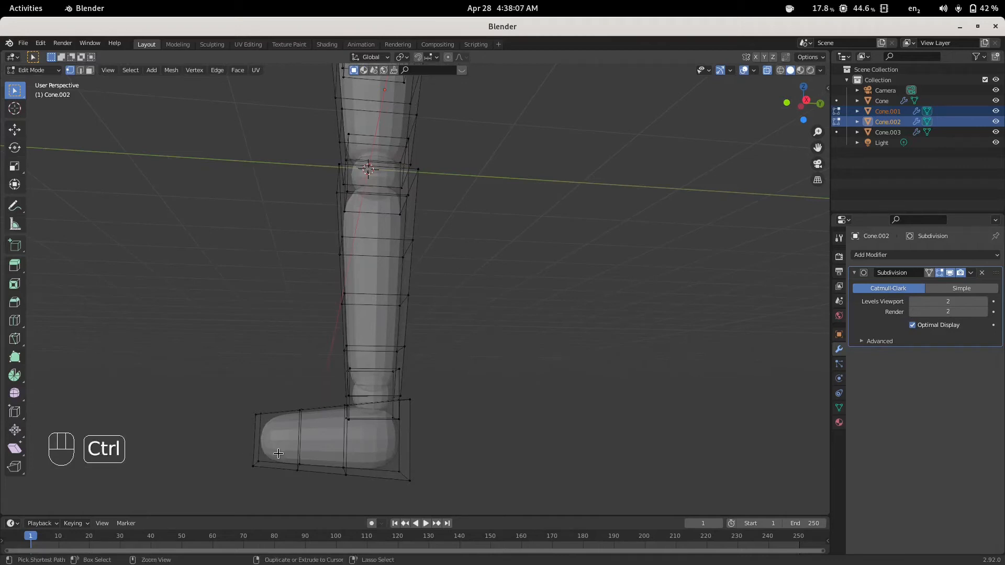
pyautogui.hotkey('ctrl', 'r')
pyautogui.click(292, 453)
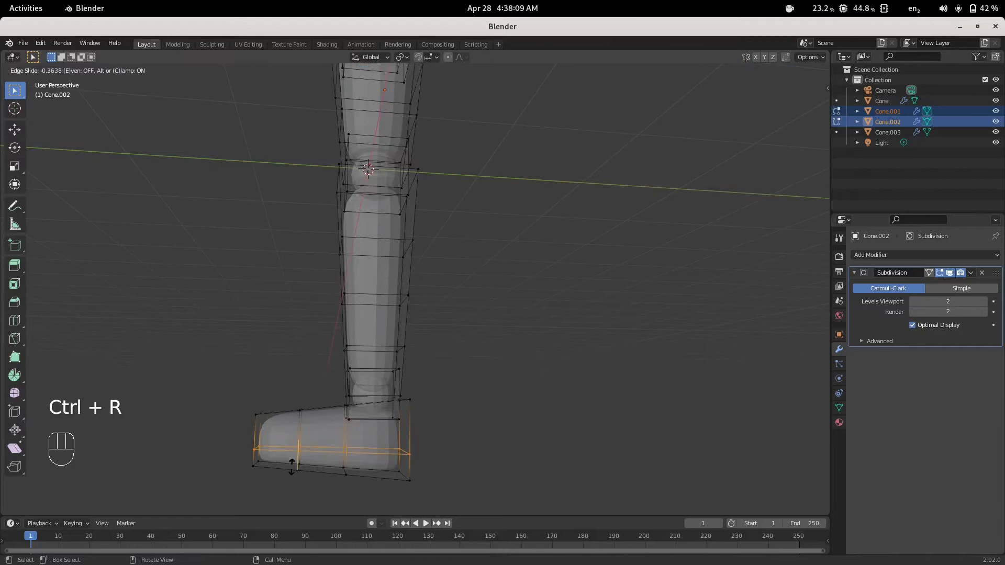
pyautogui.click(292, 472)
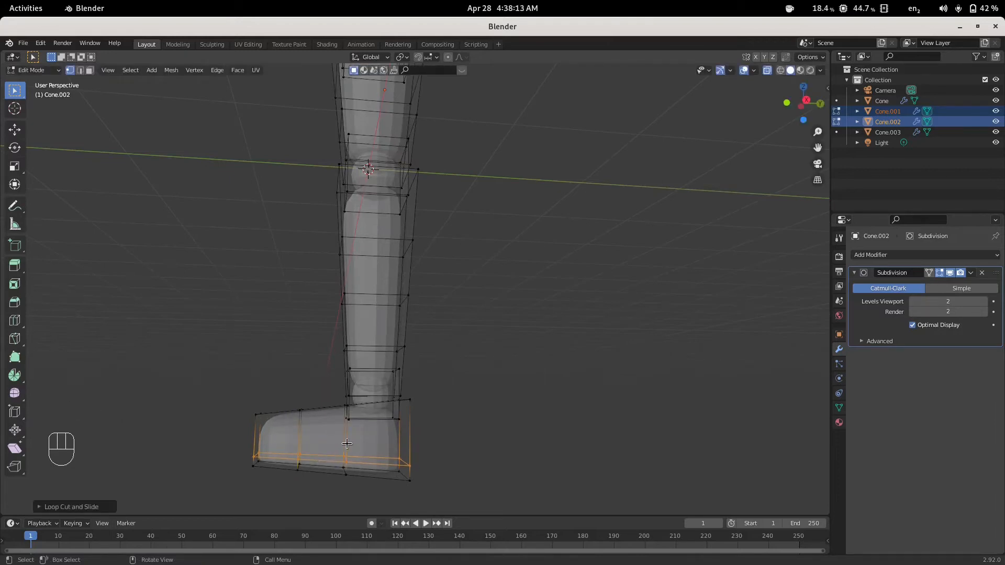
# - Switch to edge selection and slide the foot's vertical edge loop below the ankle back toward the heel
pyautogui.press('alt')
pyautogui.click(80, 70)
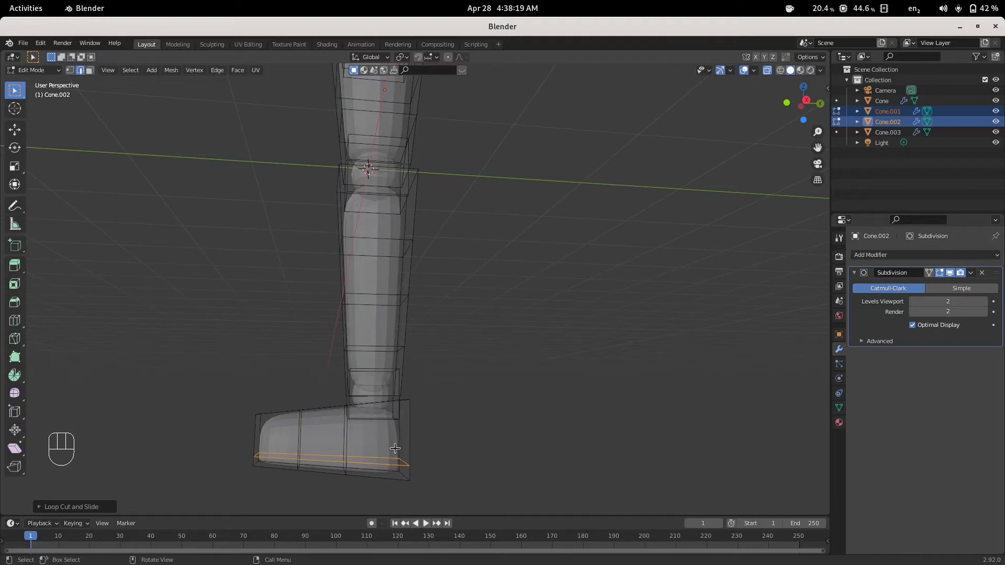
pyautogui.click(346, 439)
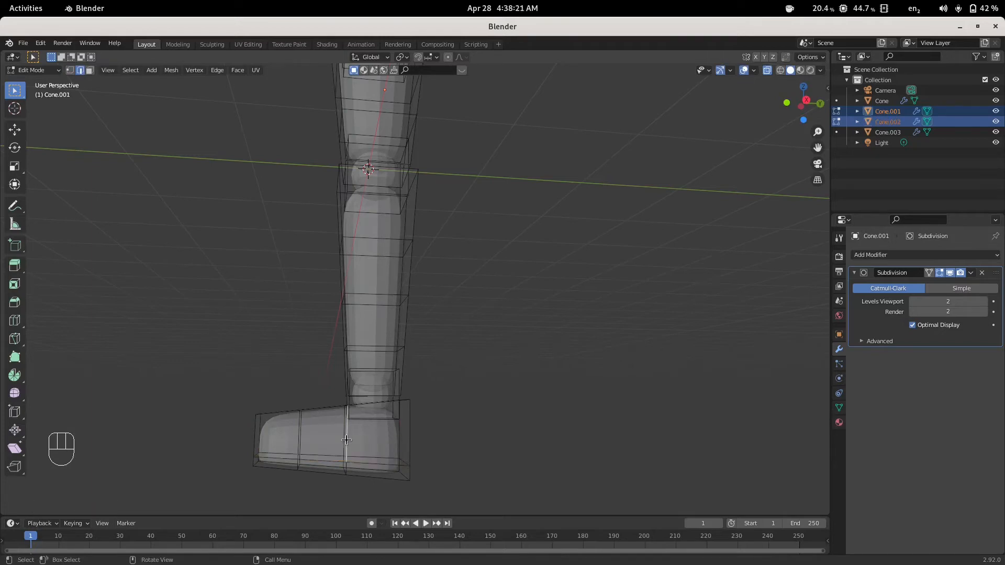
pyautogui.keyDown('alt'); pyautogui.click(346, 440); pyautogui.keyUp('alt')
pyautogui.press('g')
pyautogui.press('g')
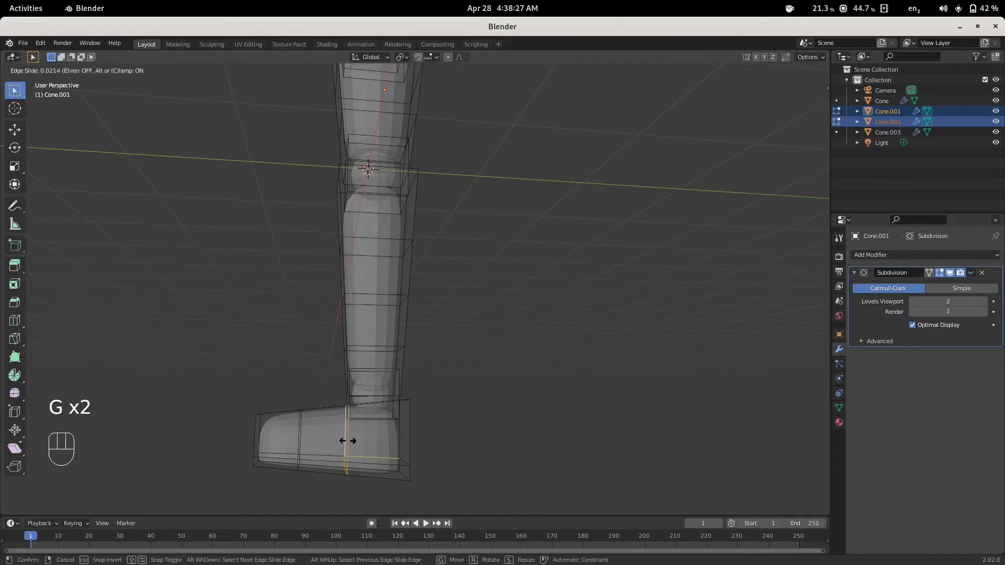
pyautogui.click(378, 446)
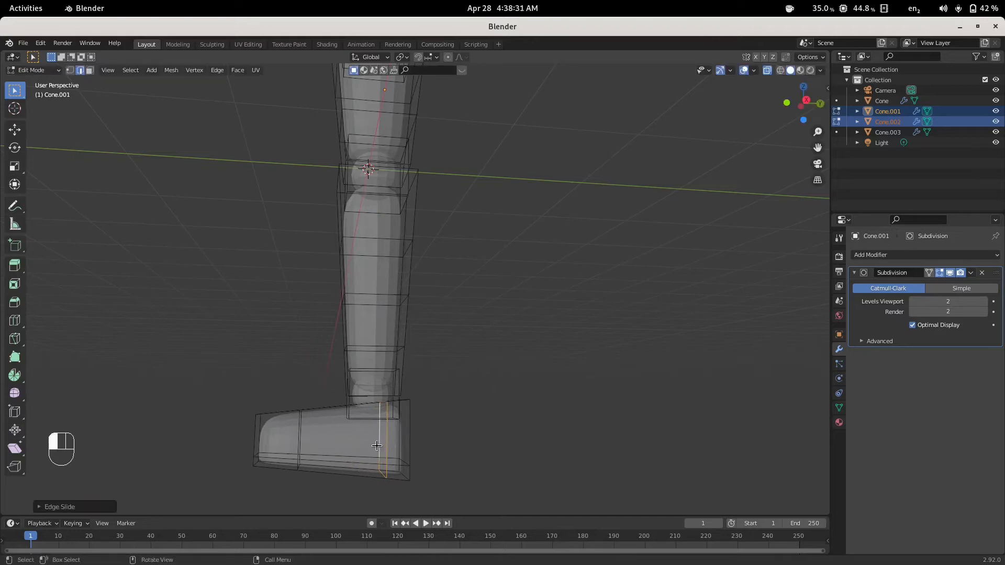
# - Move the foot's front vertical edge loop along Y toward the ankle and scale it down slightly
pyautogui.keyDown('alt'); pyautogui.click(300, 444); pyautogui.keyUp('alt')
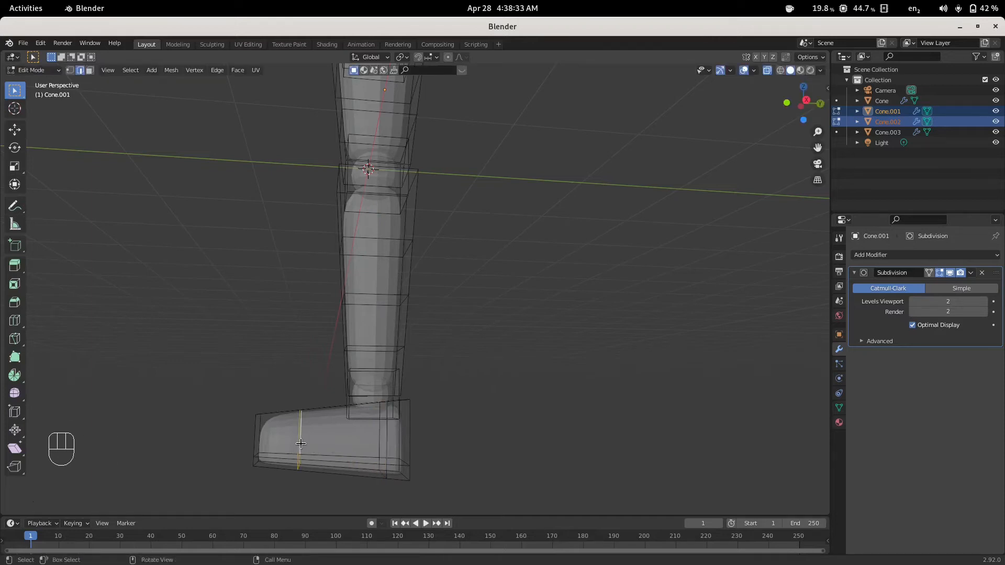
pyautogui.press('g')
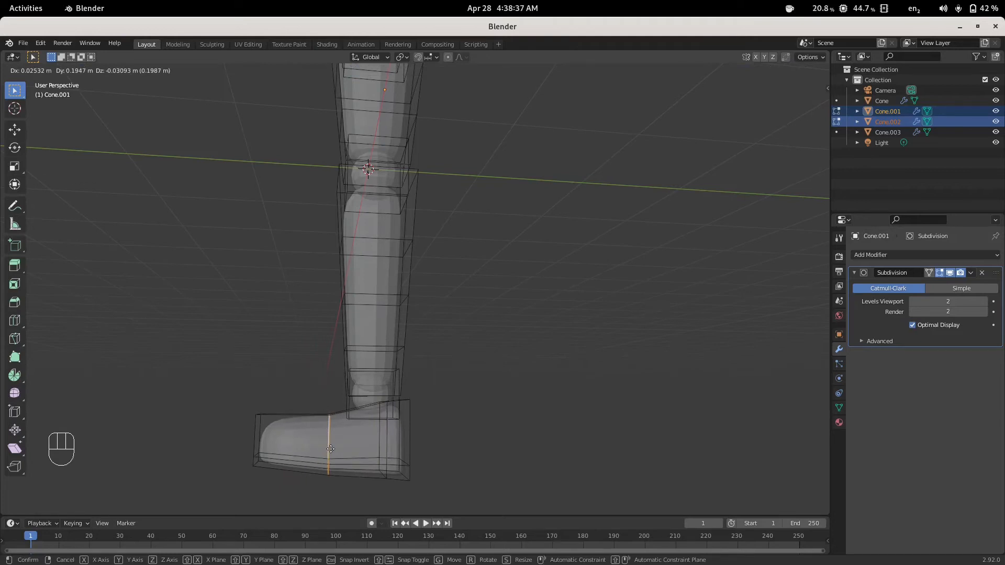
pyautogui.press('y')
pyautogui.click(343, 449)
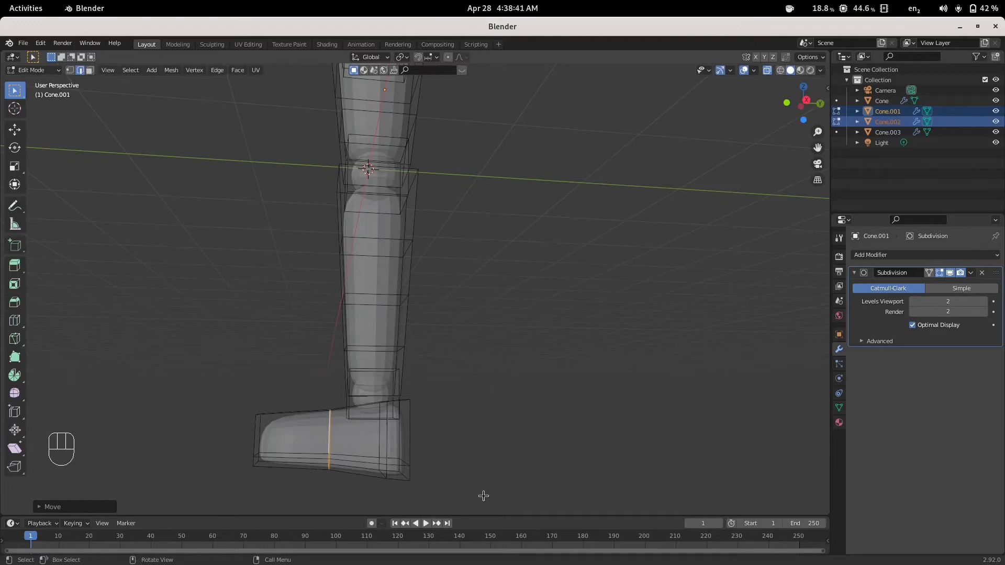
pyautogui.press('s')
pyautogui.click(461, 491)
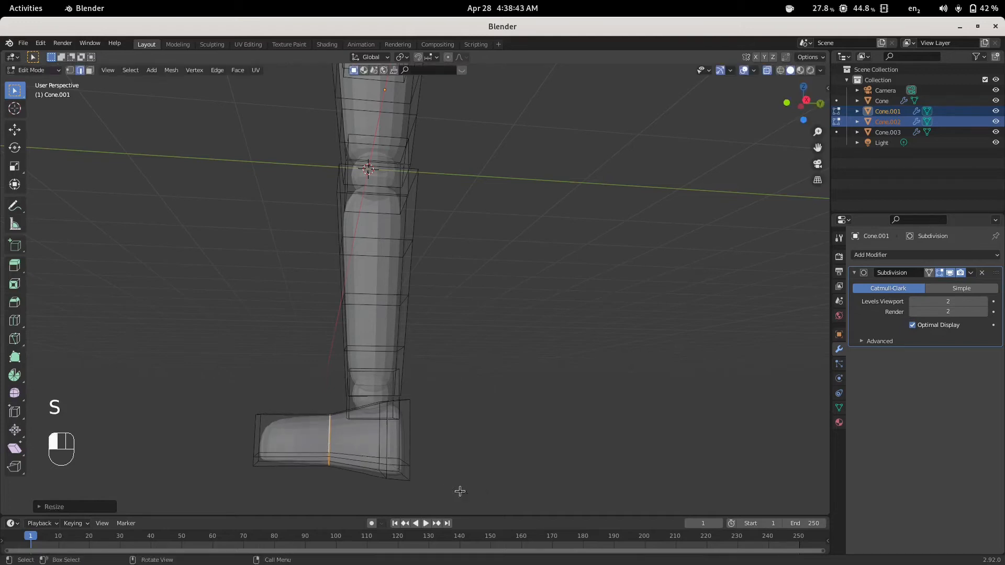
# - Select the whole linked foot mesh, flatten it along Z, and move it vertically up to meet the ankle
pyautogui.moveTo(458, 431); pyautogui.dragTo(417, 432, button='middle')
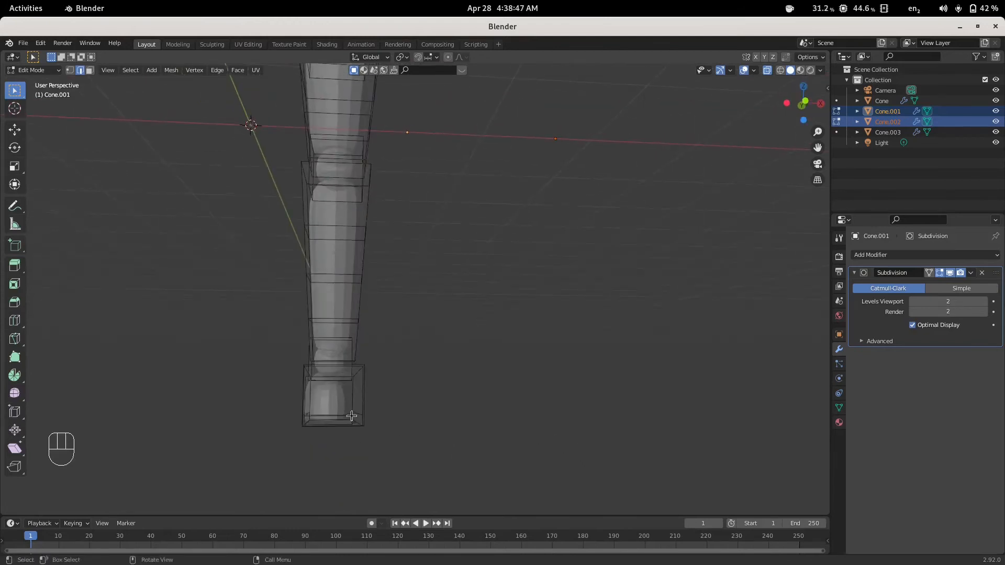
pyautogui.hotkey('ctrl', 'l')
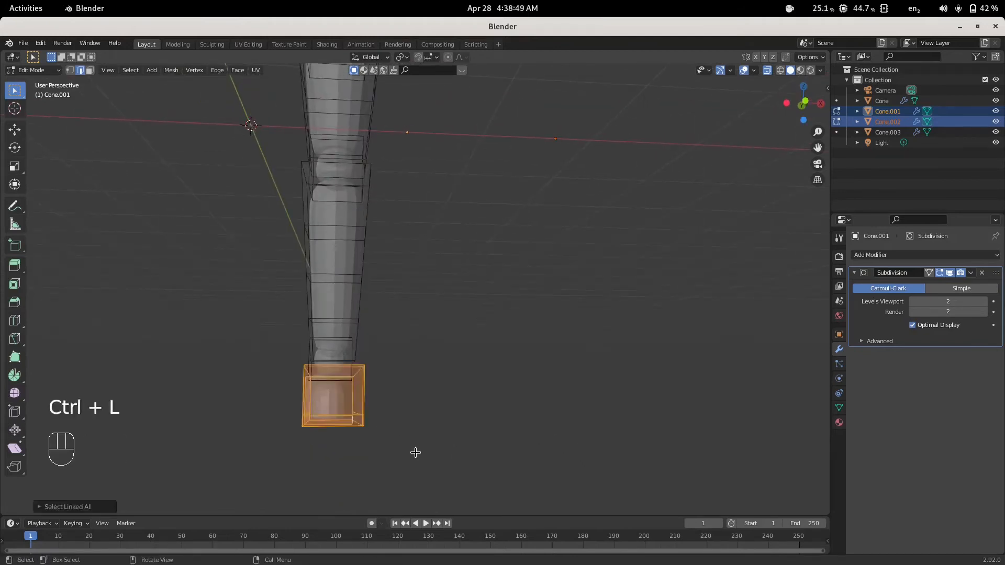
pyautogui.press('s')
pyautogui.press('z')
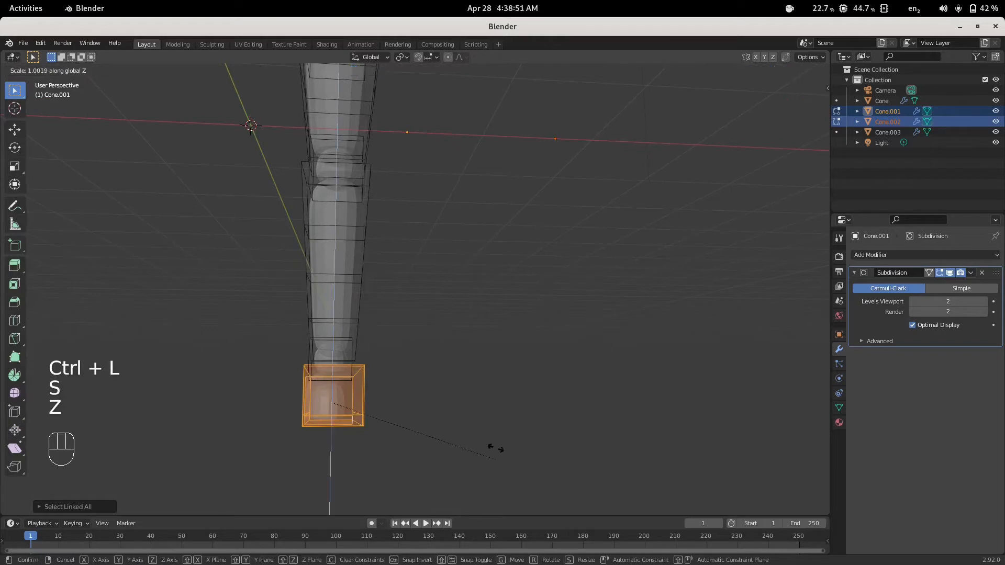
pyautogui.click(474, 416)
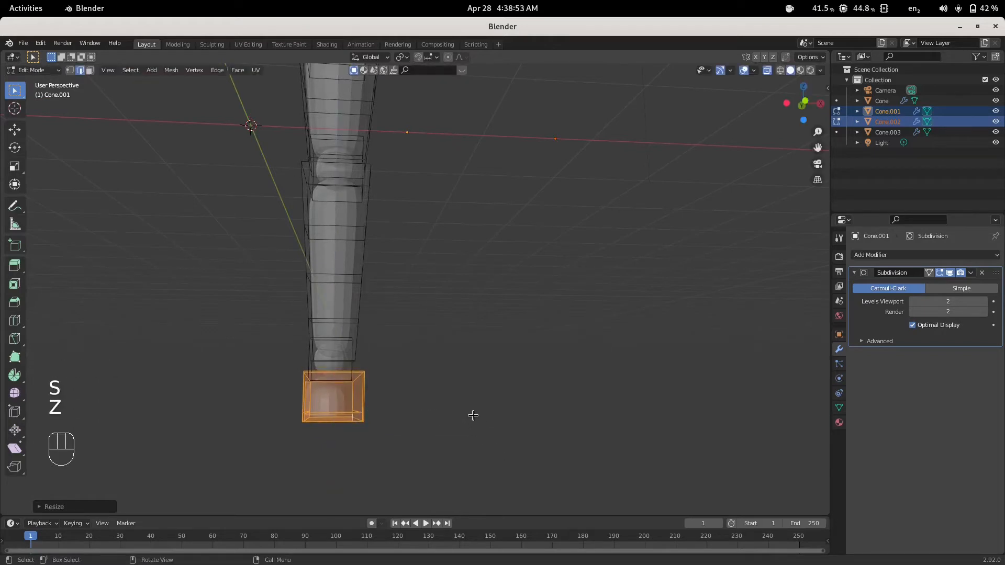
pyautogui.press('g')
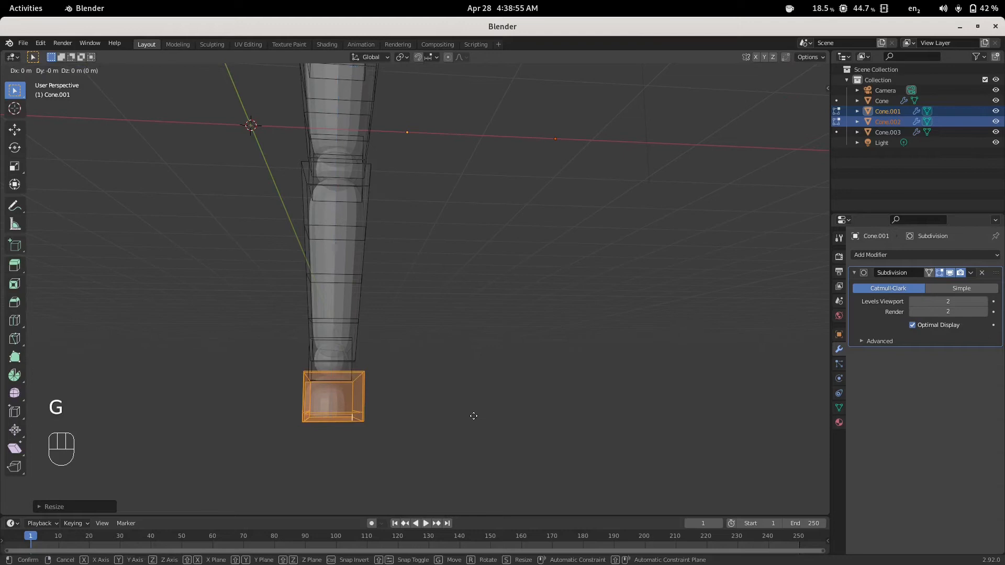
pyautogui.press('z')
pyautogui.click(479, 403)
pyautogui.click(505, 406)
# - Select the palm's linked mesh and scale it down along Z to make the hand flatter
pyautogui.moveTo(504, 406); pyautogui.dragTo(394, 415, button='middle')
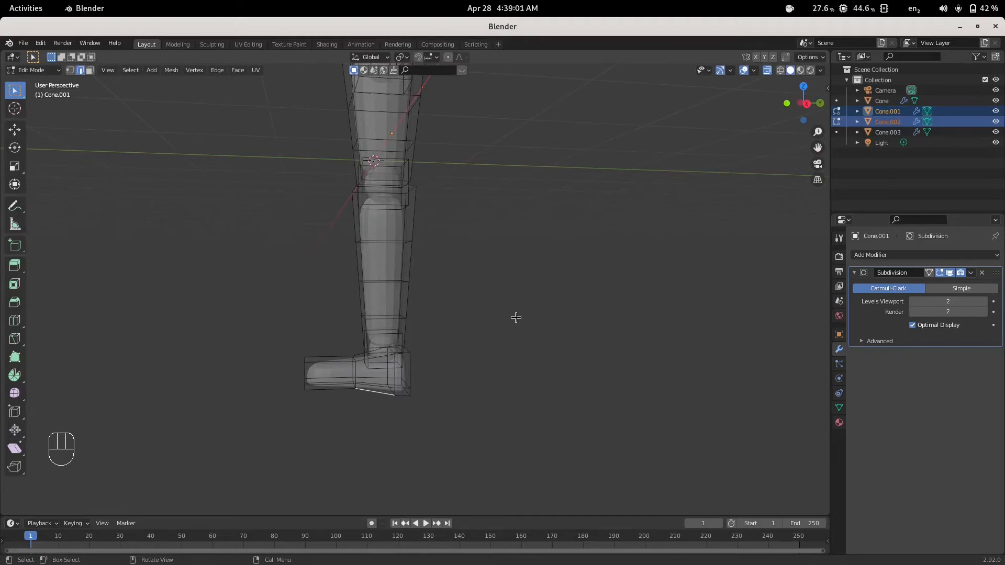
pyautogui.moveTo(516, 316); pyautogui.dragTo(512, 319, button='middle')
pyautogui.moveTo(485, 180); pyautogui.dragTo(466, 292, button='middle')
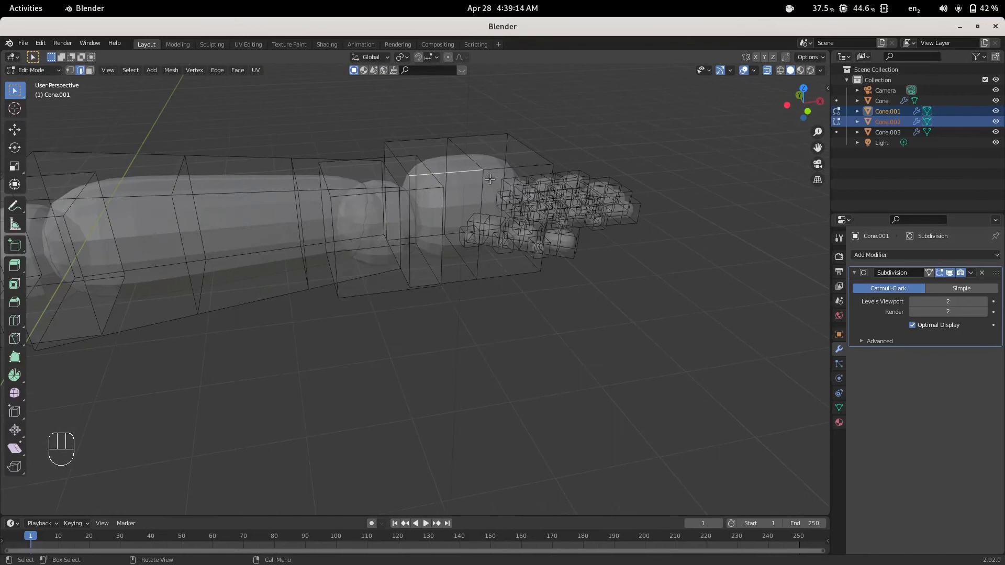
pyautogui.hotkey('ctrl', 'l')
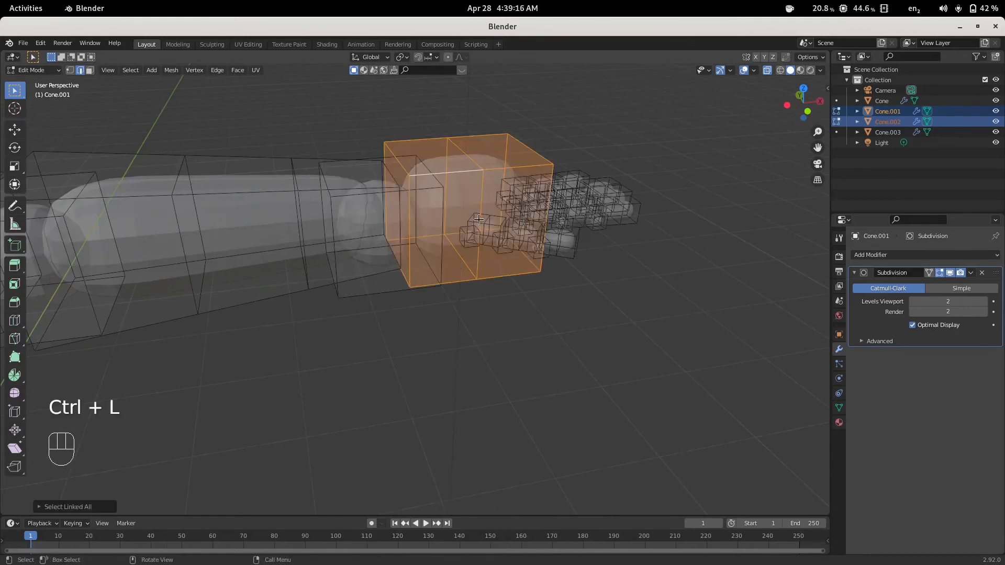
pyautogui.press('s')
pyautogui.press('z')
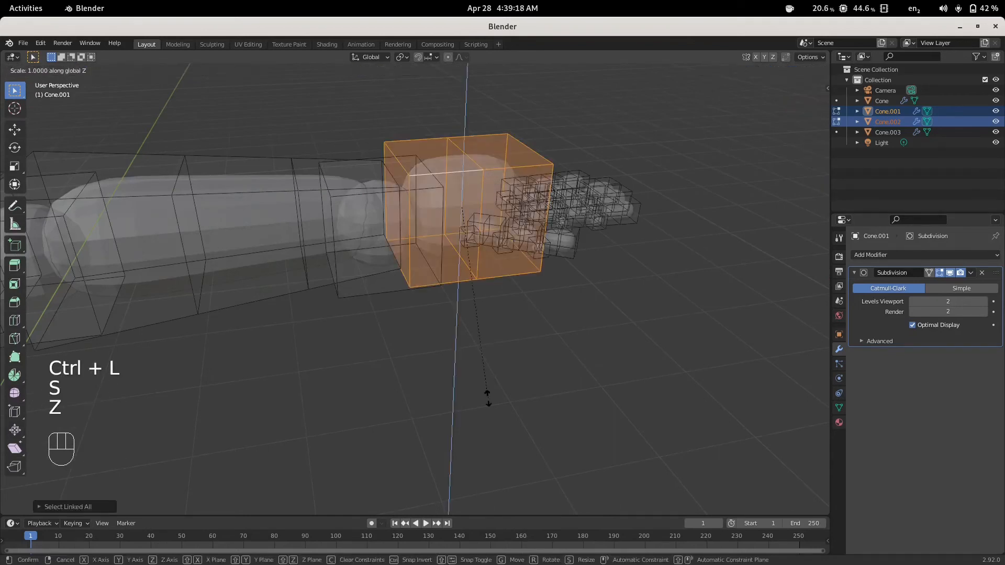
pyautogui.click(474, 321)
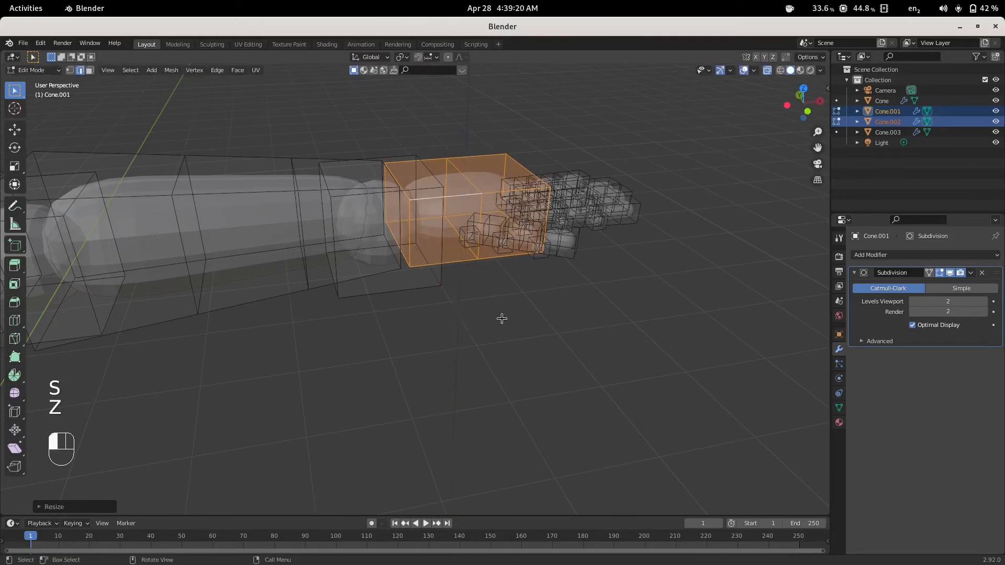
pyautogui.click(500, 319)
# - Reposition the thumb against the side of the palm in the top view
pyautogui.moveTo(511, 319); pyautogui.dragTo(494, 361, button='middle')
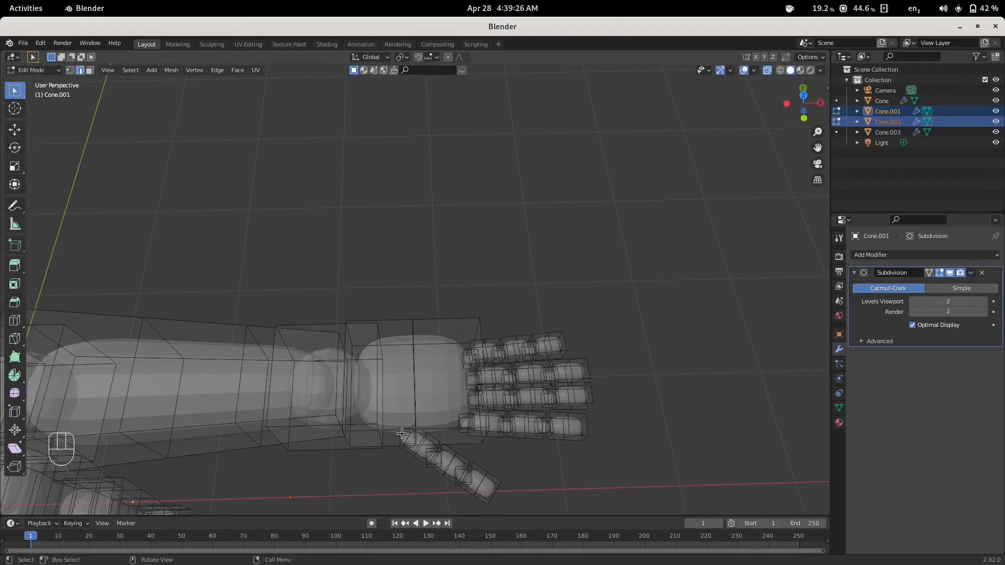
pyautogui.moveTo(410, 440); pyautogui.dragTo(457, 213, button='middle')
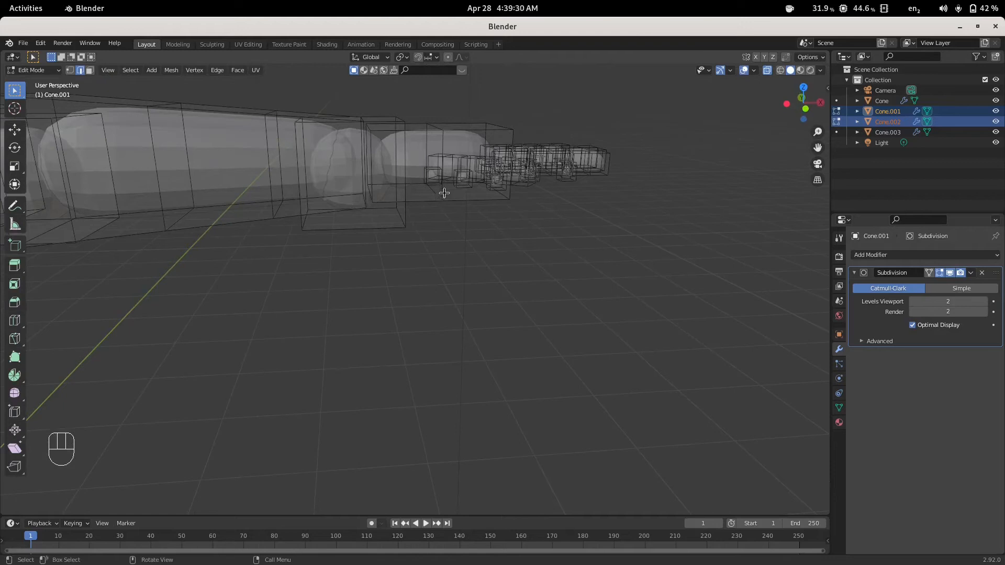
pyautogui.click(443, 192)
pyautogui.press('KP_7')
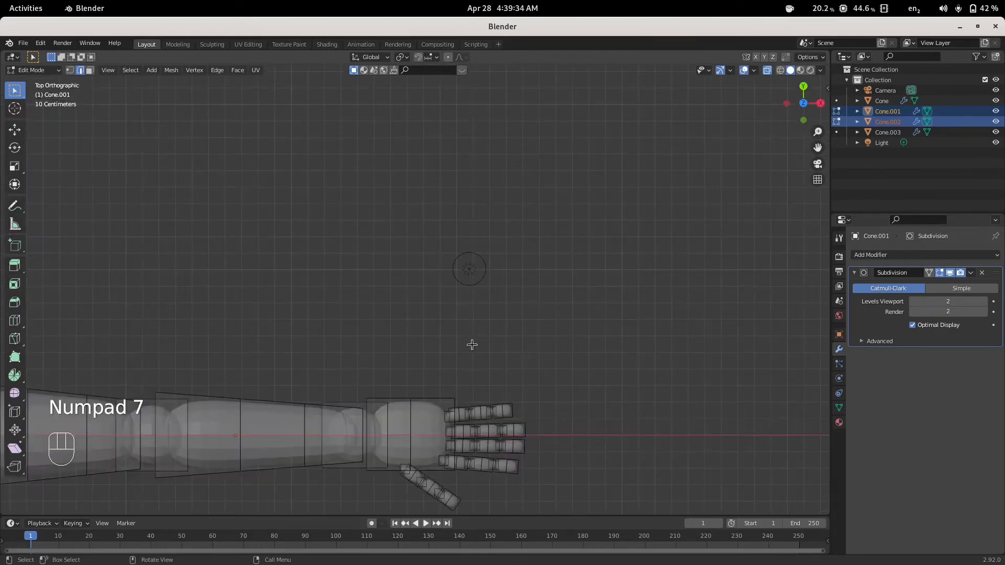
pyautogui.press('g')
pyautogui.click(444, 481)
pyautogui.click(607, 374)
pyautogui.moveTo(607, 393); pyautogui.dragTo(538, 341, button='middle')
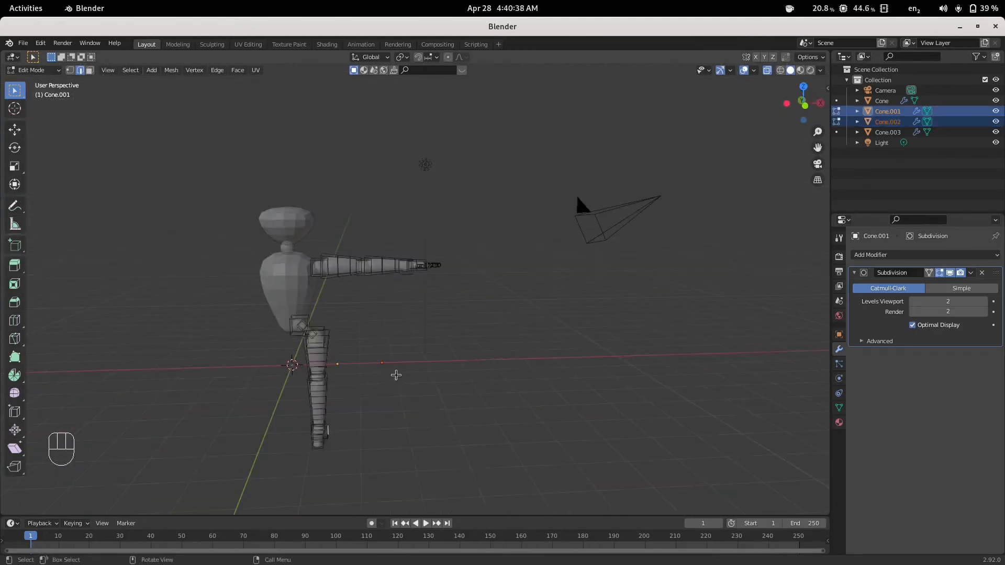
# - Return to Object Mode and add a Mirror modifier to the joint object Cone.002
pyautogui.press('Tab')
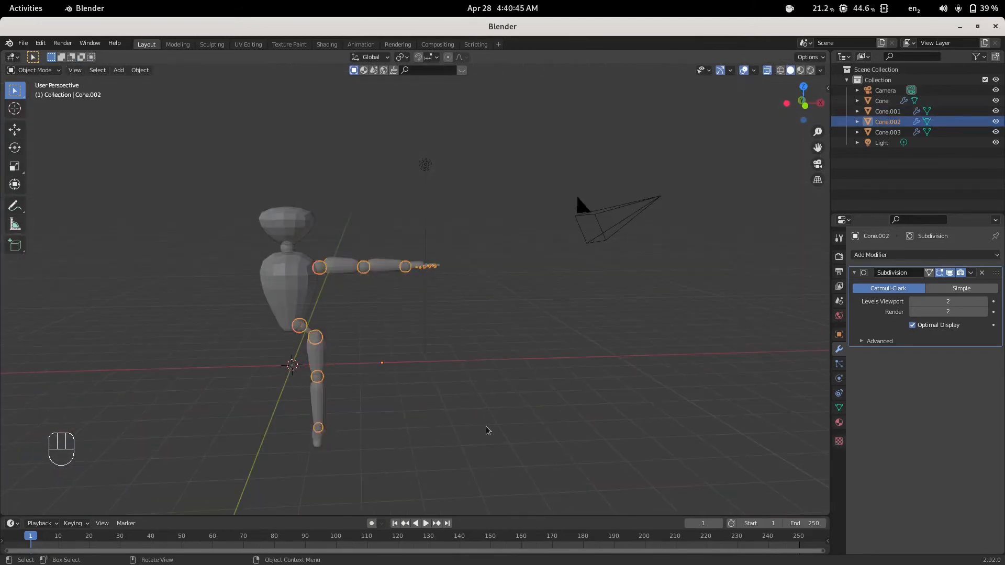
pyautogui.click(350, 232)
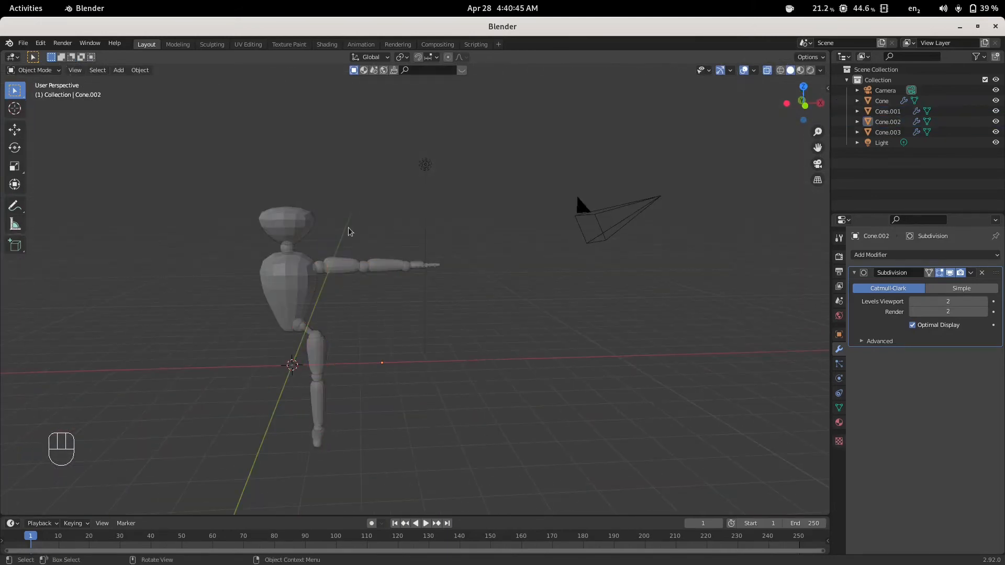
pyautogui.click(365, 272)
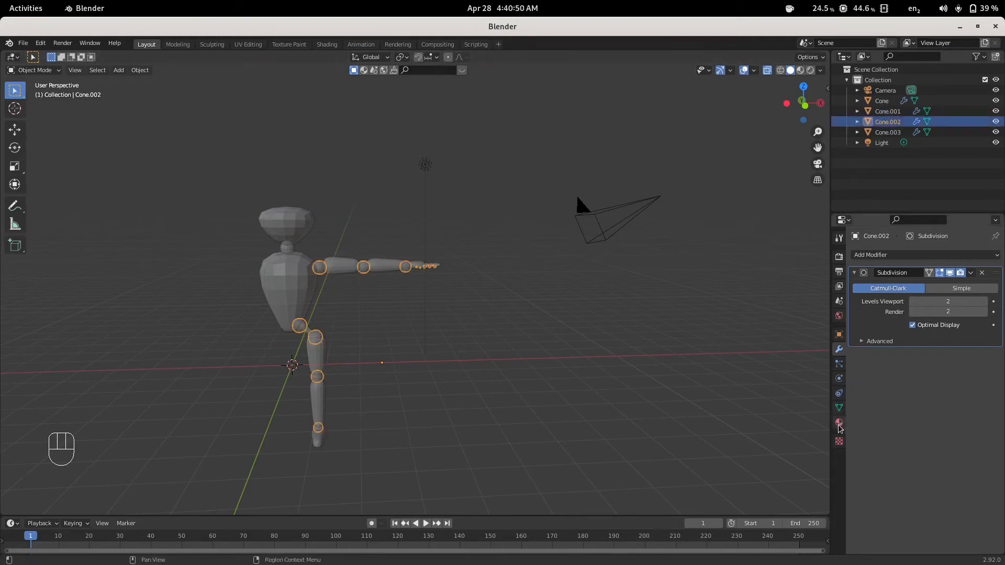
pyautogui.click(925, 258)
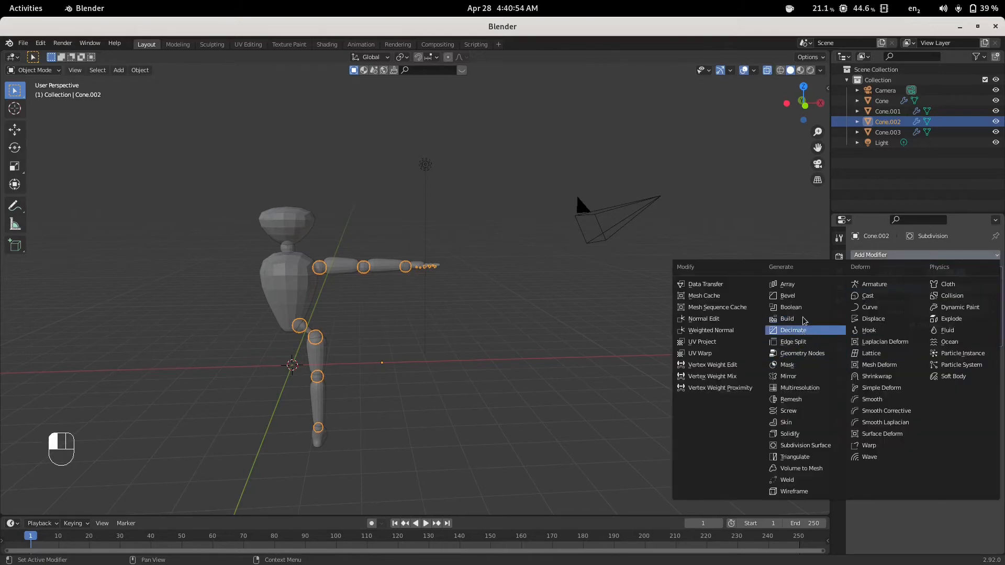
pyautogui.click(788, 376)
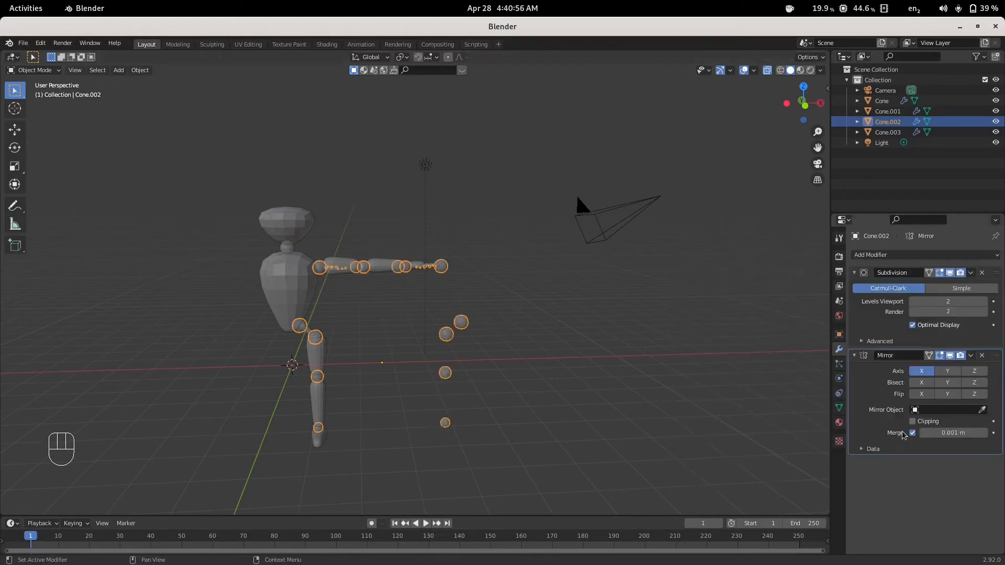
# - Set Cone as the mirror object of the joints' Mirror modifier and deselect the joints
pyautogui.click(937, 413)
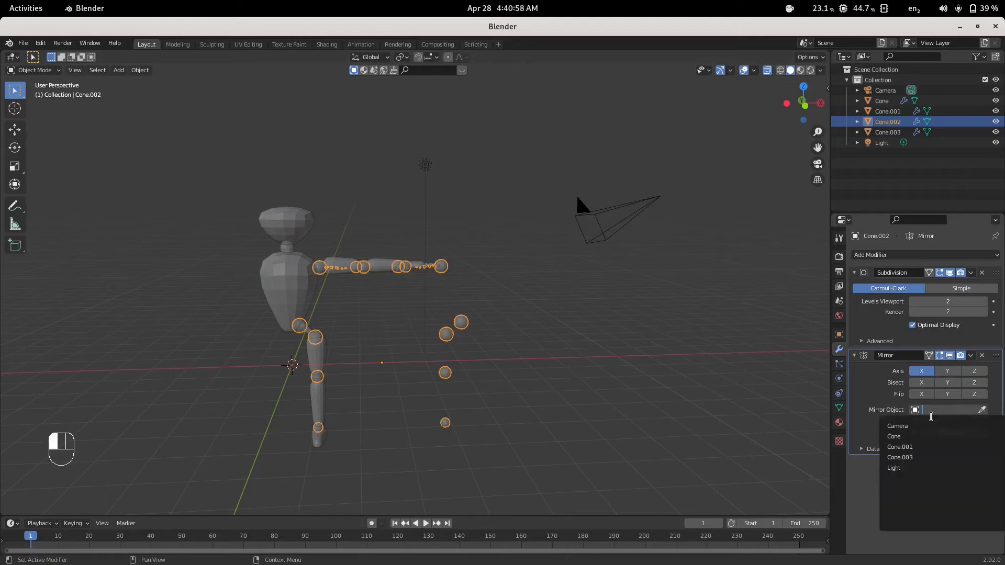
pyautogui.click(916, 436)
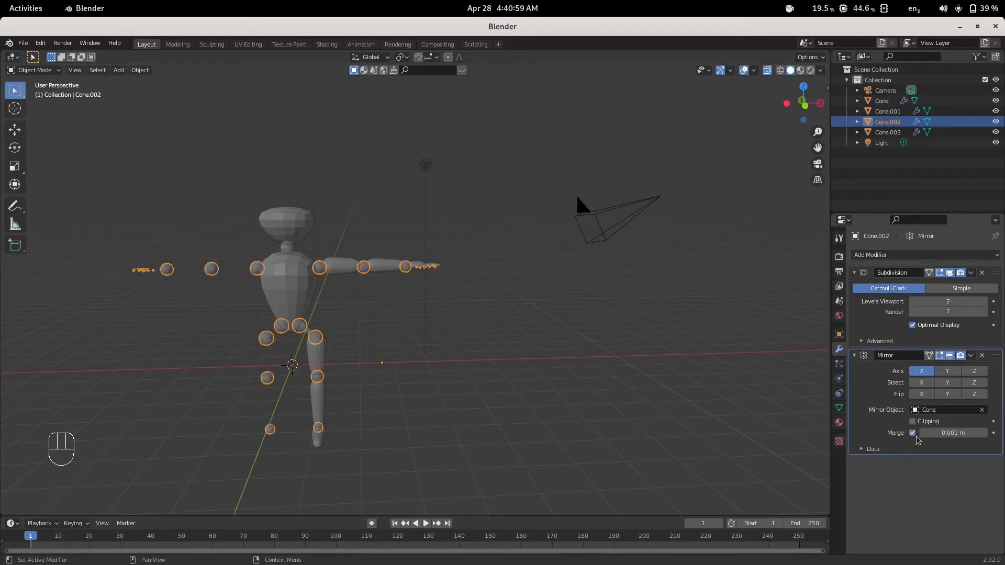
pyautogui.click(557, 410)
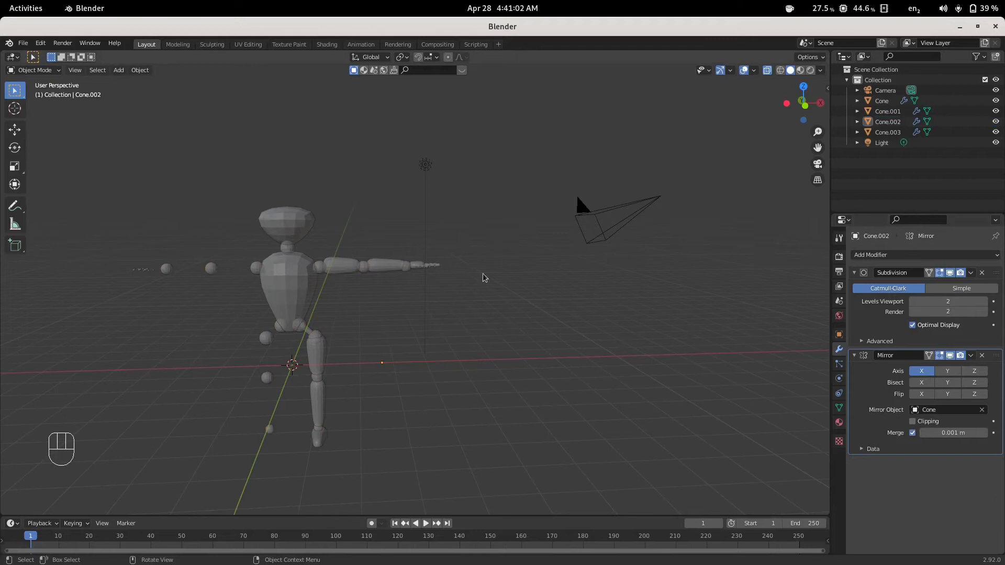
# - Add a Mirror modifier to the limb object Cone.001, using Cone as its mirror object
pyautogui.click(385, 270)
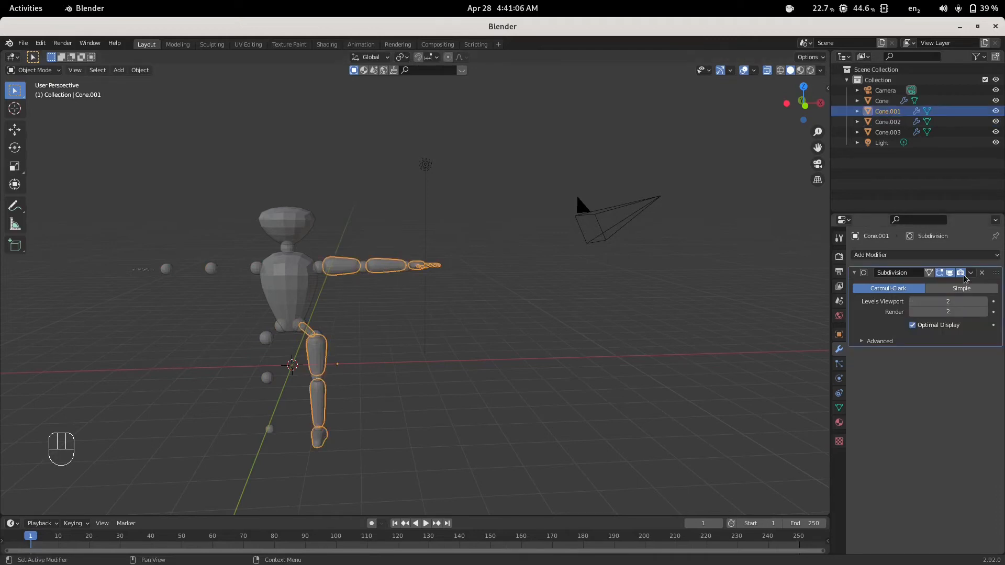
pyautogui.click(956, 257)
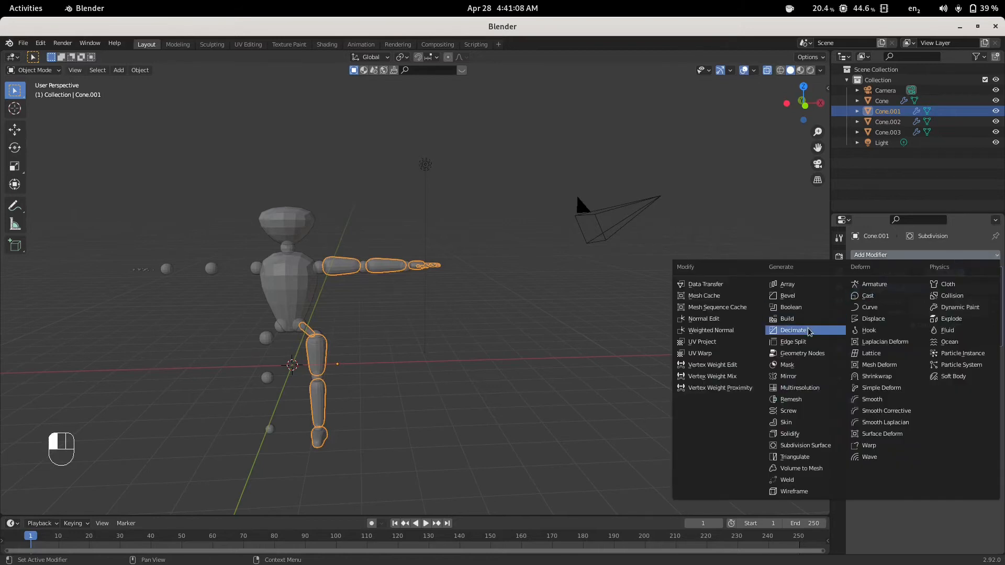
pyautogui.click(798, 377)
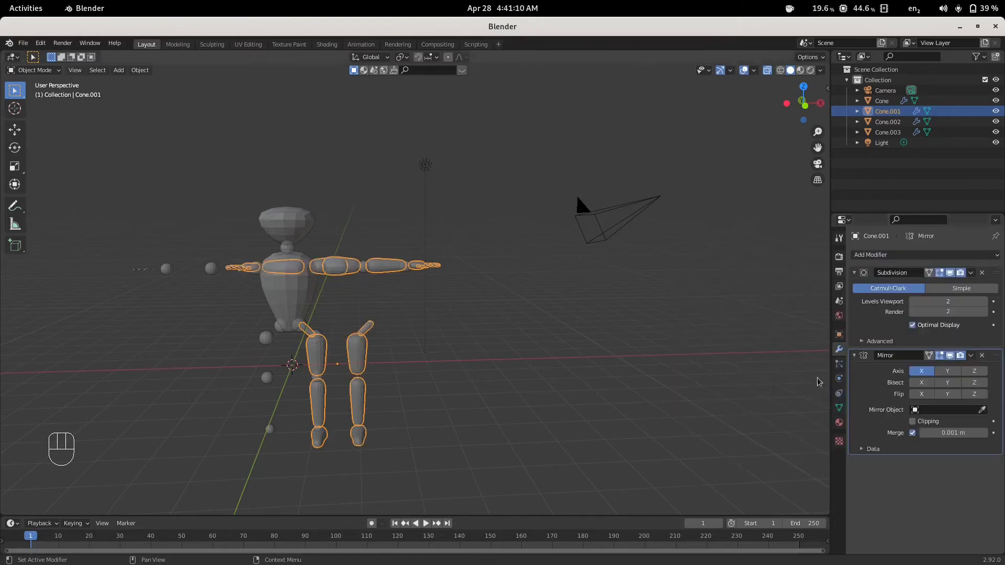
pyautogui.click(931, 412)
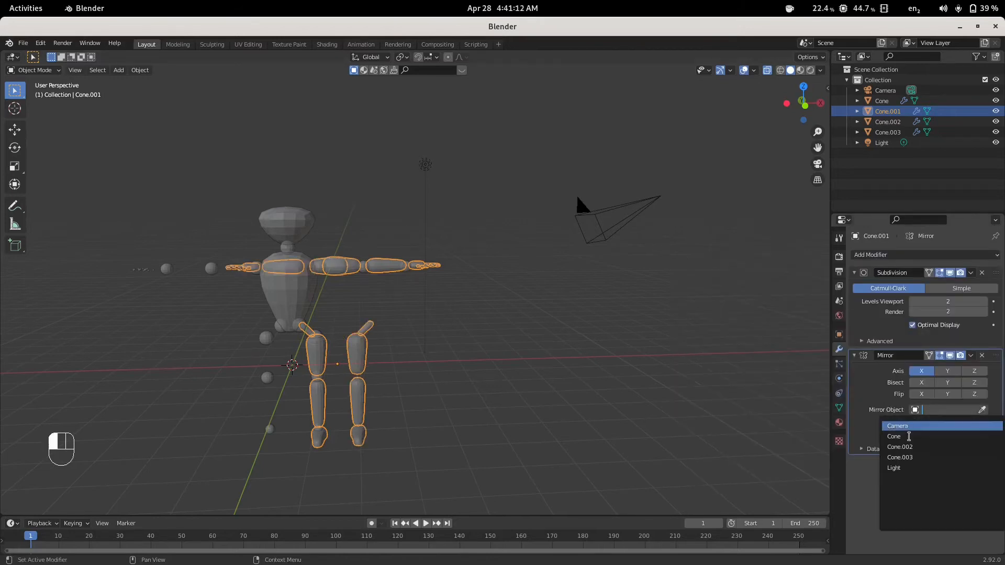
pyautogui.click(910, 438)
pyautogui.click(547, 403)
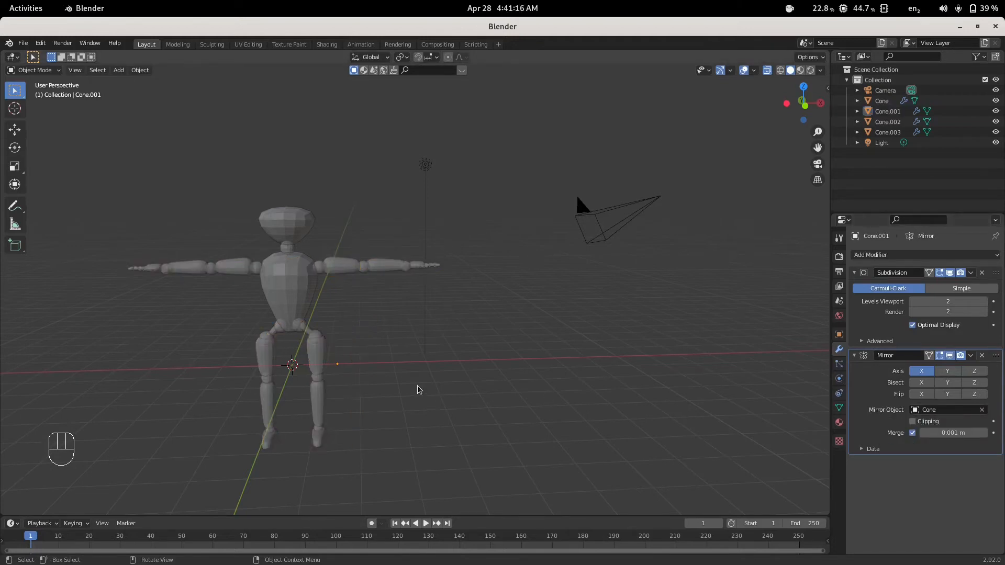
# - Apply the Subdivision modifier on the head and torso object Cone in Object Mode
pyautogui.moveTo(302, 355)
pyautogui.mouseDown(button='middle')
pyautogui.moveTo(315, 332)
pyautogui.moveTo(307, 349)
pyautogui.mouseUp(button='middle')
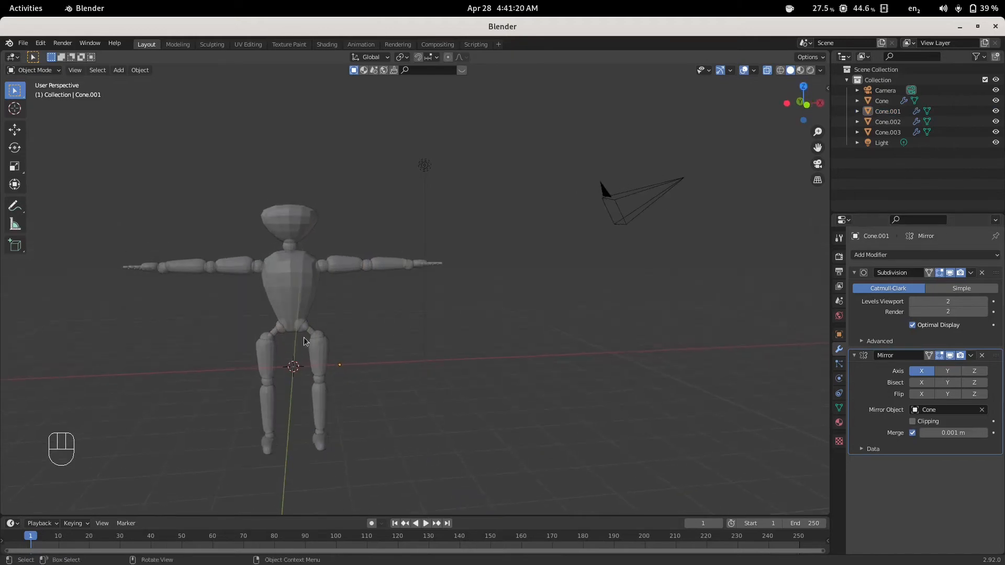
pyautogui.scroll(3, 304, 285)
pyautogui.keyDown('shift'); pyautogui.moveTo(270, 301); pyautogui.dragTo(396, 335, button='middle'); pyautogui.keyUp('shift')
pyautogui.scroll(2, 372, 253)
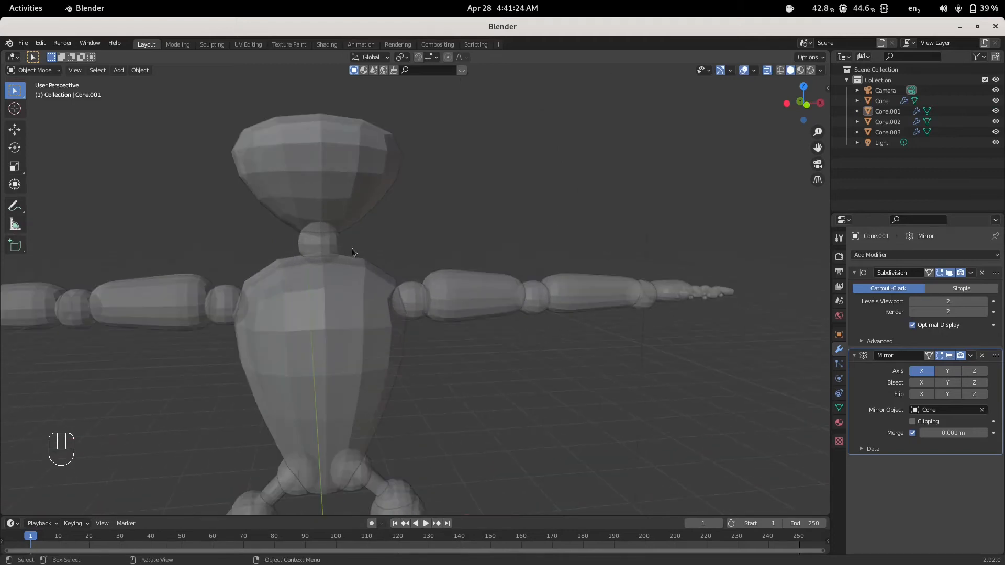
pyautogui.keyDown('shift'); pyautogui.moveTo(347, 243); pyautogui.dragTo(376, 266, button='middle'); pyautogui.keyUp('shift')
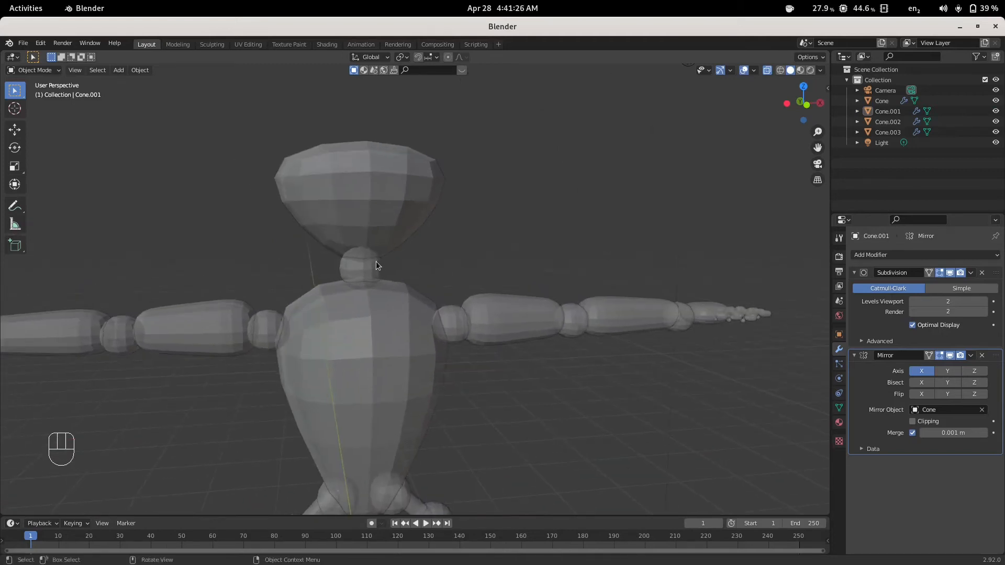
pyautogui.click(347, 182)
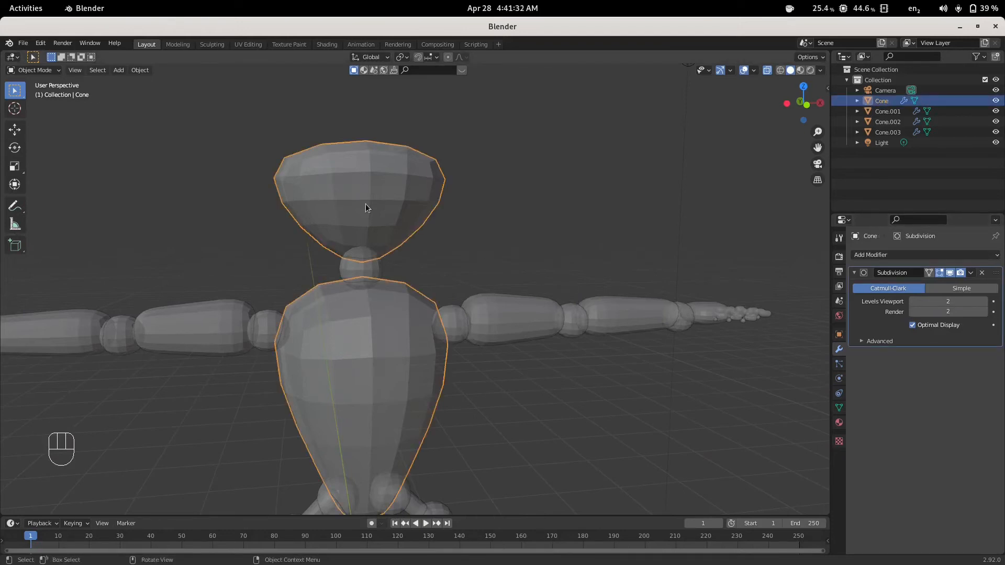
pyautogui.press('Tab')
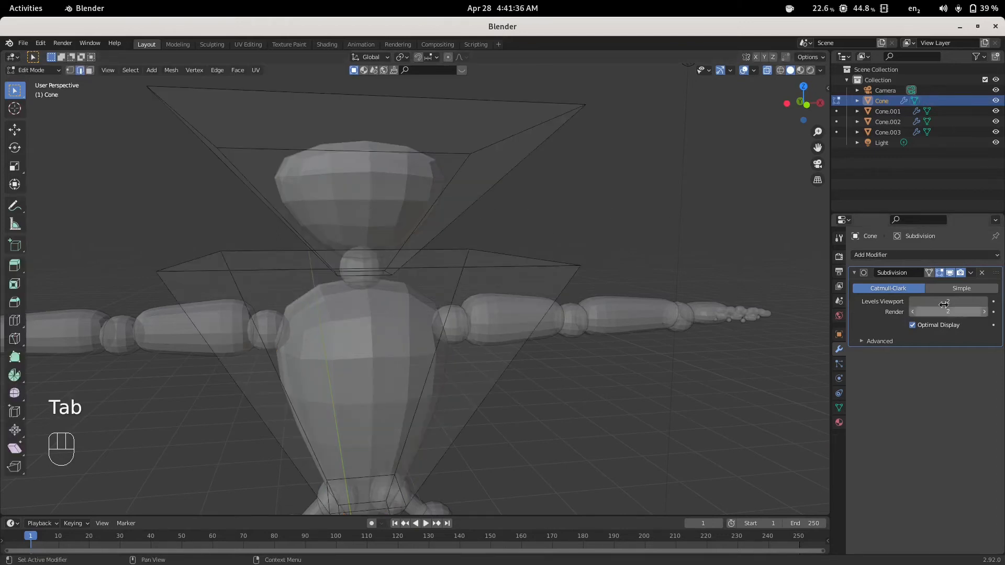
pyautogui.press('Tab')
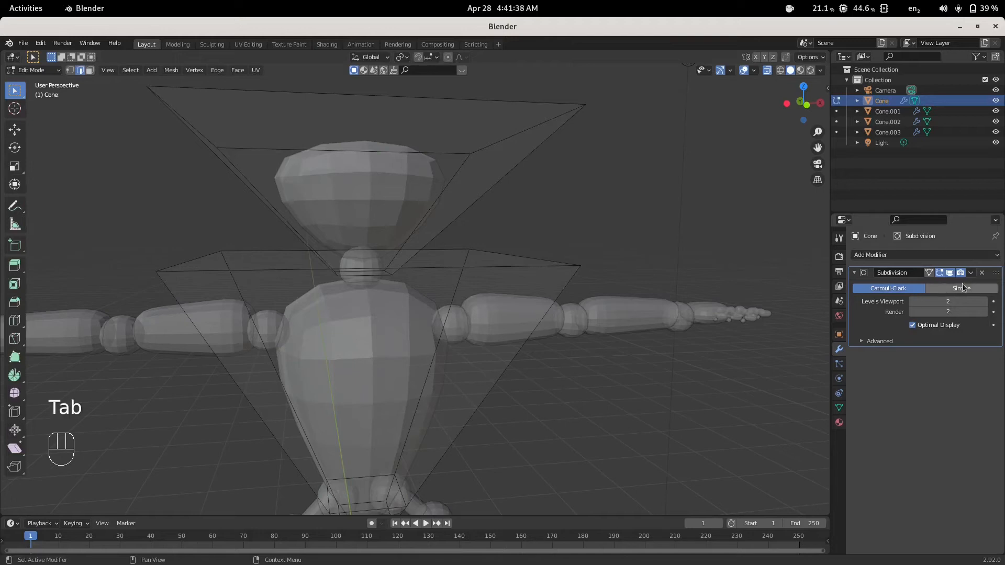
pyautogui.press('Tab')
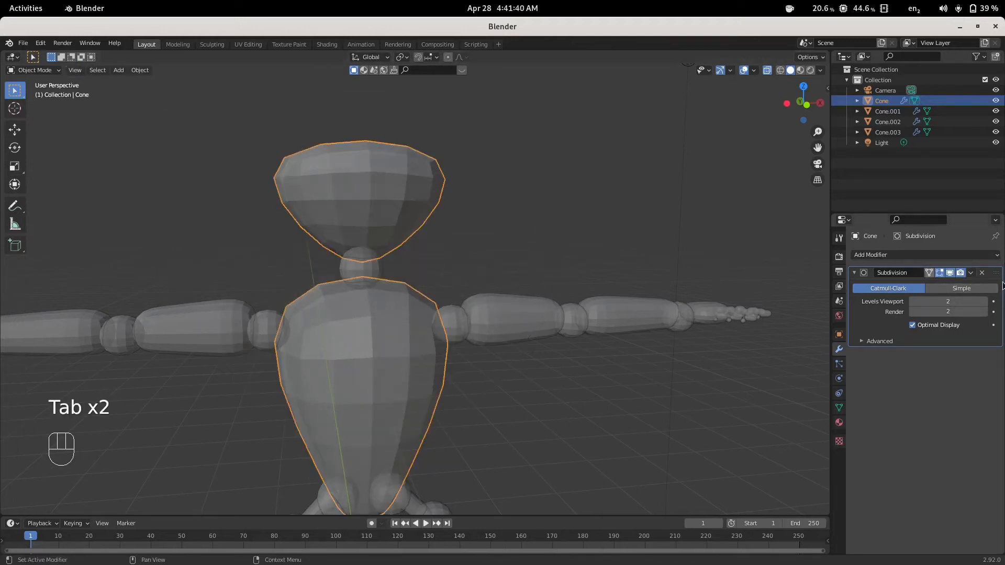
pyautogui.click(971, 272)
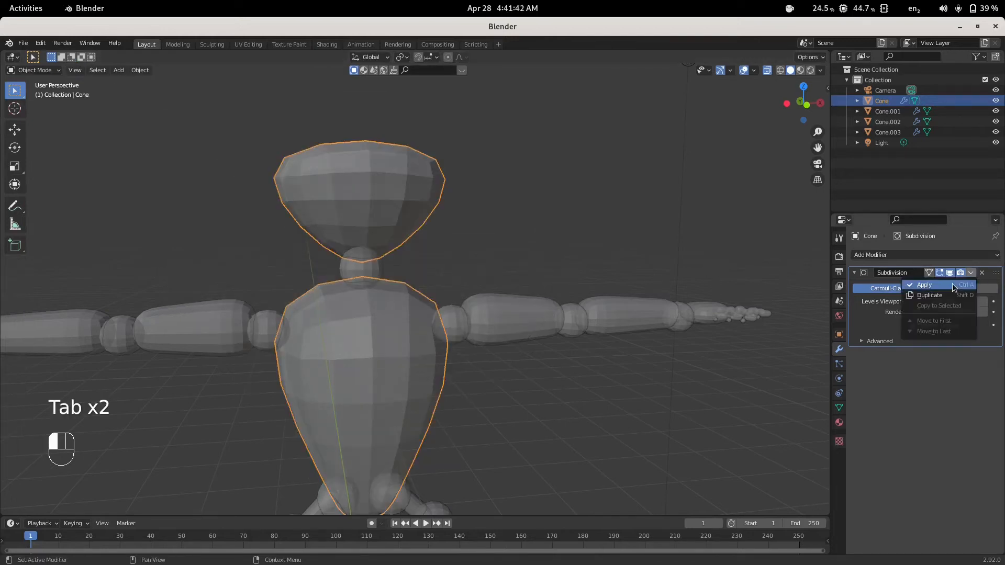
pyautogui.click(954, 284)
# - Enter Edit Mode on the head and torso mesh, turn off X-ray, and switch to face selection
pyautogui.press('Tab')
pyautogui.scroll(3, 352, 224)
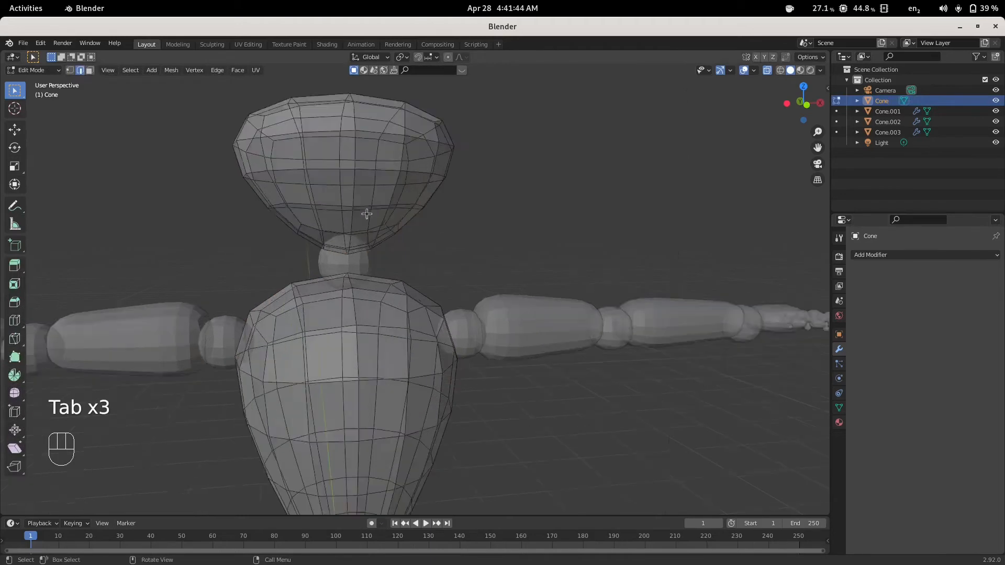
pyautogui.click(767, 70)
pyautogui.moveTo(428, 186)
pyautogui.mouseDown(button='middle')
pyautogui.moveTo(428, 205)
pyautogui.moveTo(419, 195)
pyautogui.mouseUp(button='middle')
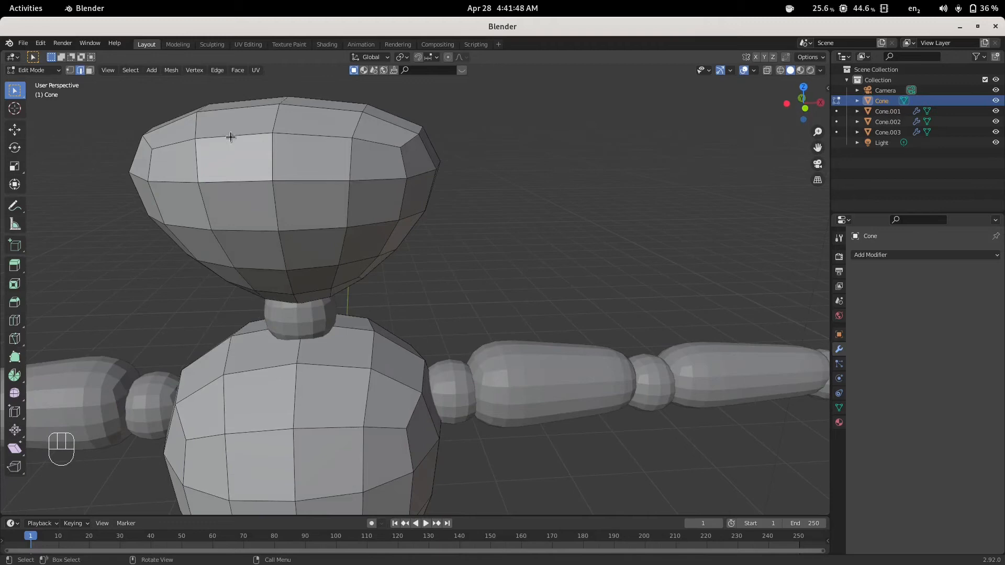
pyautogui.press('3')
# - Select the upper two rows of faces on the front of the head plus the two middle faces of the row below
pyautogui.moveTo(221, 162); pyautogui.dragTo(243, 172, button='middle')
pyautogui.keyDown('shift'); pyautogui.click(227, 128); pyautogui.keyUp('shift')
pyautogui.keyDown('shift'); pyautogui.click(267, 120); pyautogui.keyUp('shift')
pyautogui.keyDown('shift'); pyautogui.click(342, 124); pyautogui.keyUp('shift')
pyautogui.keyDown('shift'); pyautogui.click(390, 128); pyautogui.keyUp('shift')
pyautogui.keyDown('shift'); pyautogui.click(382, 161); pyautogui.keyUp('shift')
pyautogui.keyDown('shift'); pyautogui.click(381, 161); pyautogui.keyUp('shift')
pyautogui.keyDown('shift'); pyautogui.click(389, 159); pyautogui.keyUp('shift')
pyautogui.keyDown('shift'); pyautogui.click(330, 182); pyautogui.keyUp('shift')
pyautogui.keyDown('shift'); pyautogui.click(317, 173); pyautogui.keyUp('shift')
pyautogui.keyDown('shift'); pyautogui.click(272, 178); pyautogui.keyUp('shift')
pyautogui.keyDown('shift'); pyautogui.click(268, 212); pyautogui.keyUp('shift')
pyautogui.keyDown('shift'); pyautogui.click(220, 180); pyautogui.keyUp('shift')
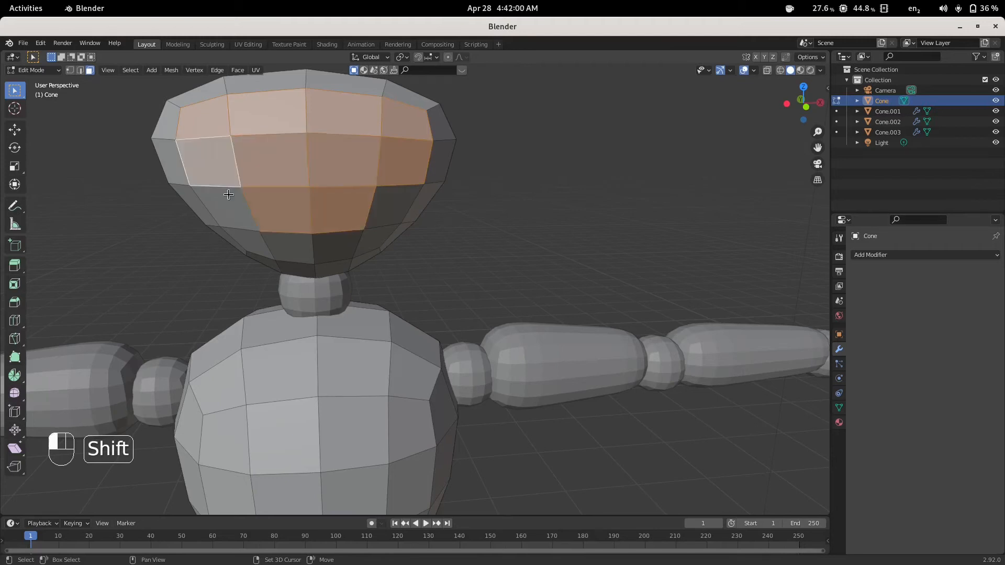
# - Extend the face selection over the rest of the third and fourth rows on the front of the head
pyautogui.keyDown('shift'); pyautogui.click(235, 224); pyautogui.keyUp('shift')
pyautogui.keyDown('shift'); pyautogui.click(251, 250); pyautogui.keyUp('shift')
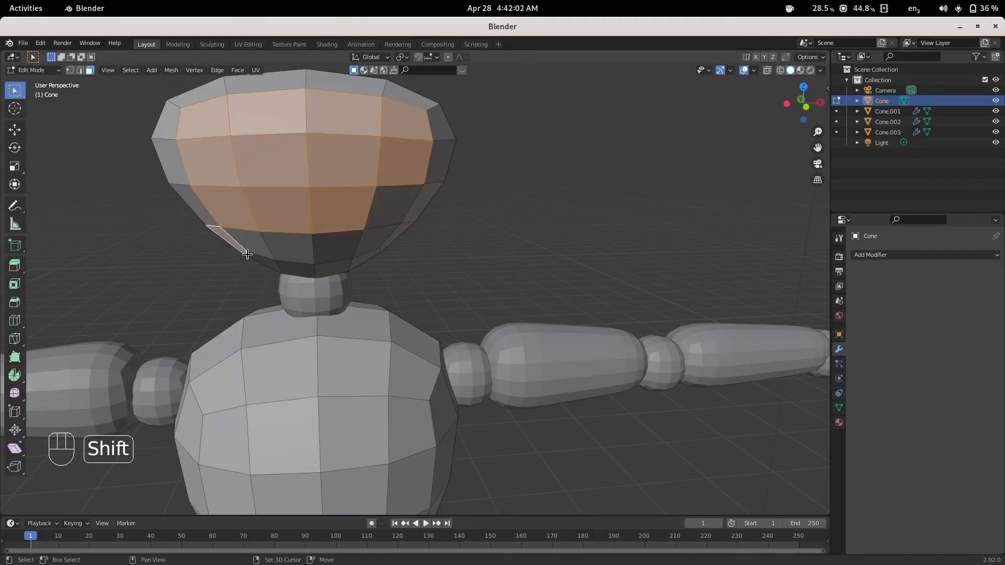
pyautogui.keyDown('shift'); pyautogui.click(247, 255); pyautogui.keyUp('shift')
pyautogui.keyDown('shift'); pyautogui.click(247, 254); pyautogui.keyUp('shift')
pyautogui.keyDown('shift'); pyautogui.click(242, 244); pyautogui.keyUp('shift')
pyautogui.keyDown('shift'); pyautogui.click(297, 251); pyautogui.keyUp('shift')
pyautogui.keyDown('shift'); pyautogui.click(335, 244); pyautogui.keyUp('shift')
pyautogui.keyDown('shift'); pyautogui.click(368, 248); pyautogui.keyUp('shift')
pyautogui.keyDown('shift'); pyautogui.click(395, 207); pyautogui.keyUp('shift')
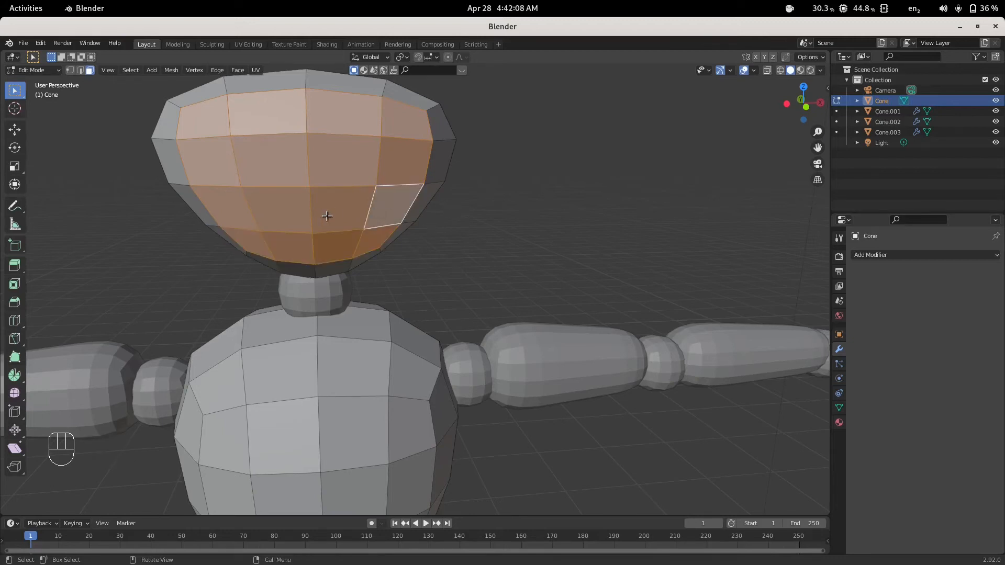
pyautogui.keyDown('shift'); pyautogui.moveTo(335, 213); pyautogui.dragTo(383, 241, button='middle'); pyautogui.keyUp('shift')
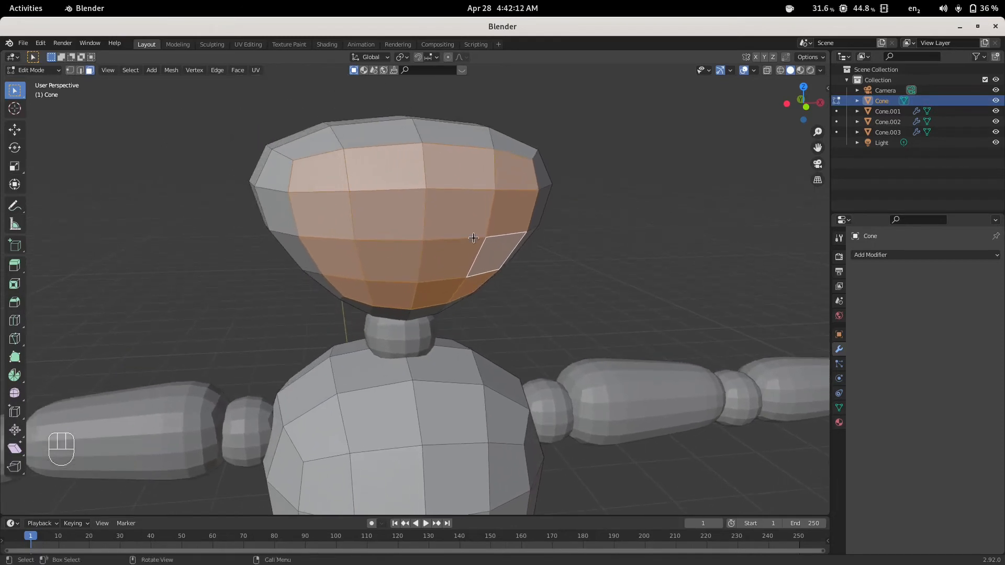
# - Duplicate the selected front head faces in place and hide the duplicate
pyautogui.hotkey('shift', 'd')
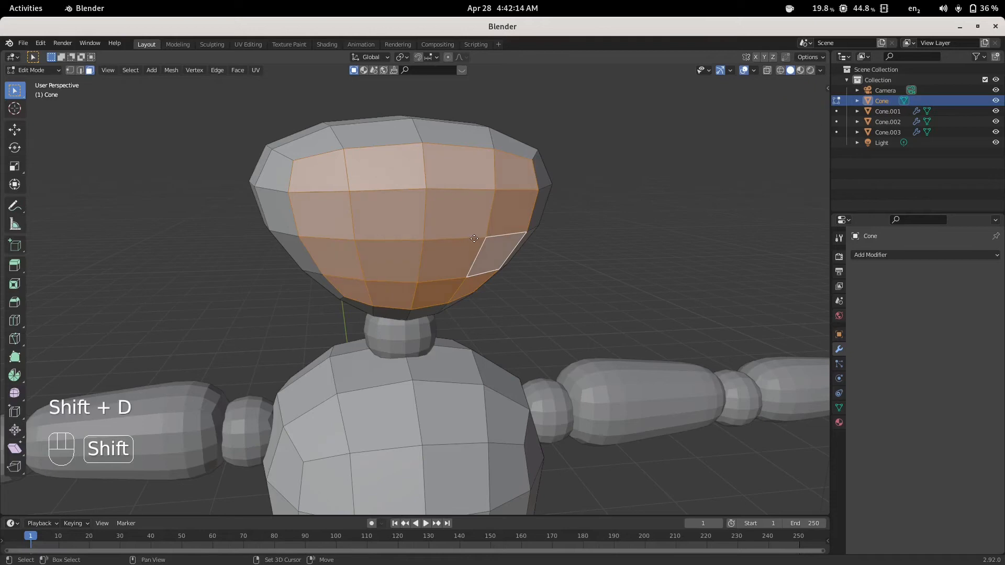
pyautogui.press('Escape')
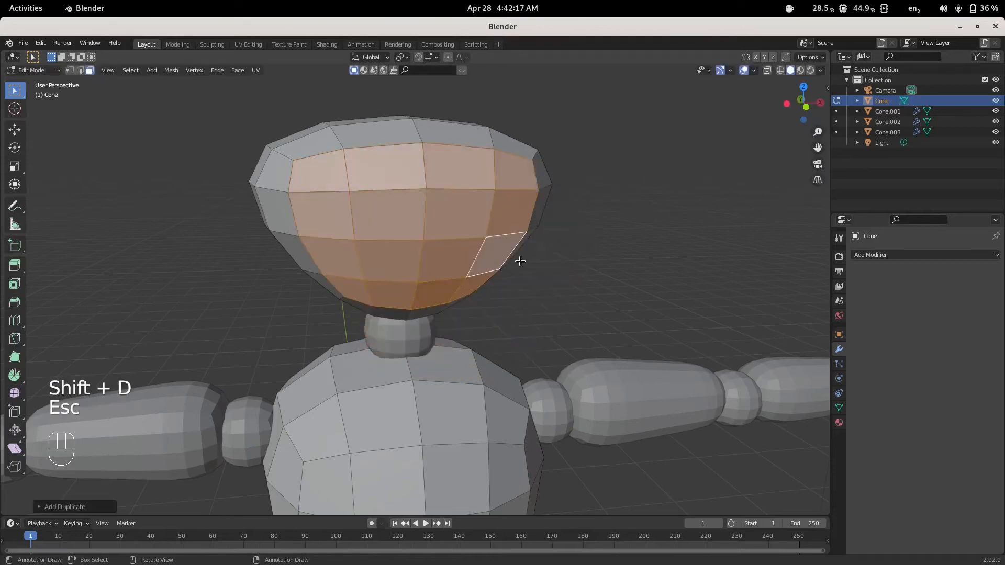
pyautogui.press('h')
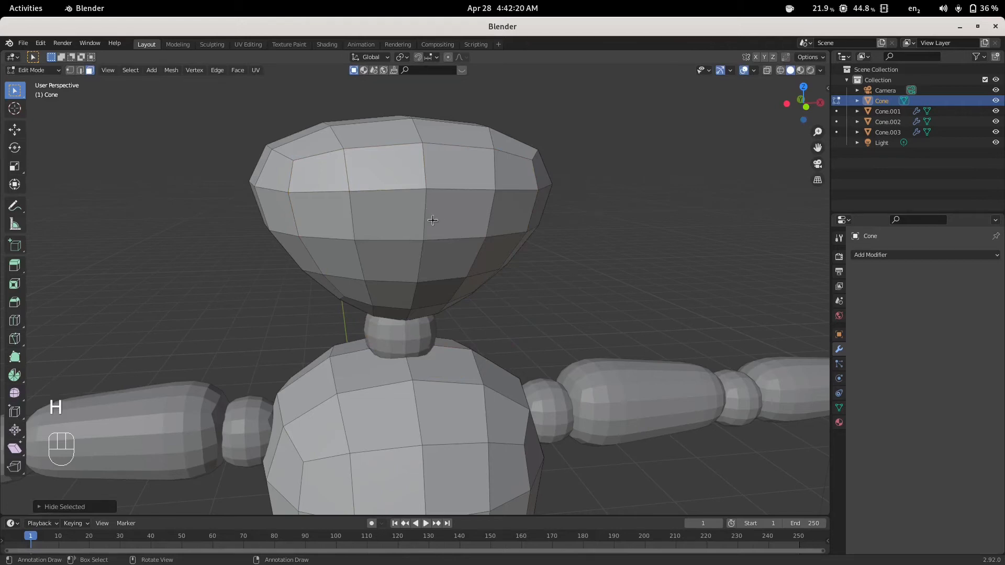
# - Select all the original front faces of the head with circle select, covering the same four rows
pyautogui.press('shift')
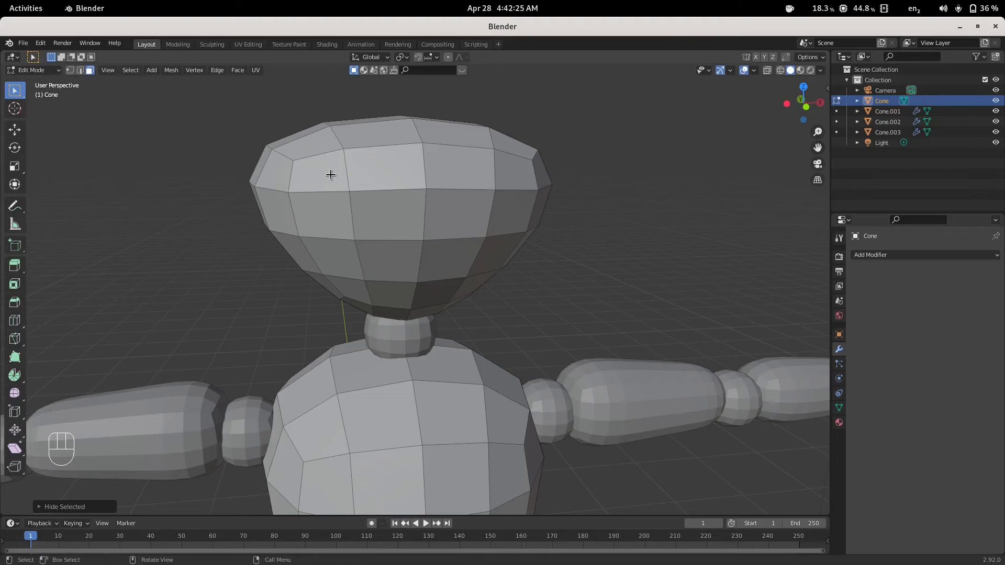
pyautogui.press('c')
pyautogui.moveTo(334, 180)
pyautogui.mouseDown()
pyautogui.moveTo(498, 202)
pyautogui.moveTo(466, 267)
pyautogui.moveTo(368, 265)
pyautogui.mouseUp()
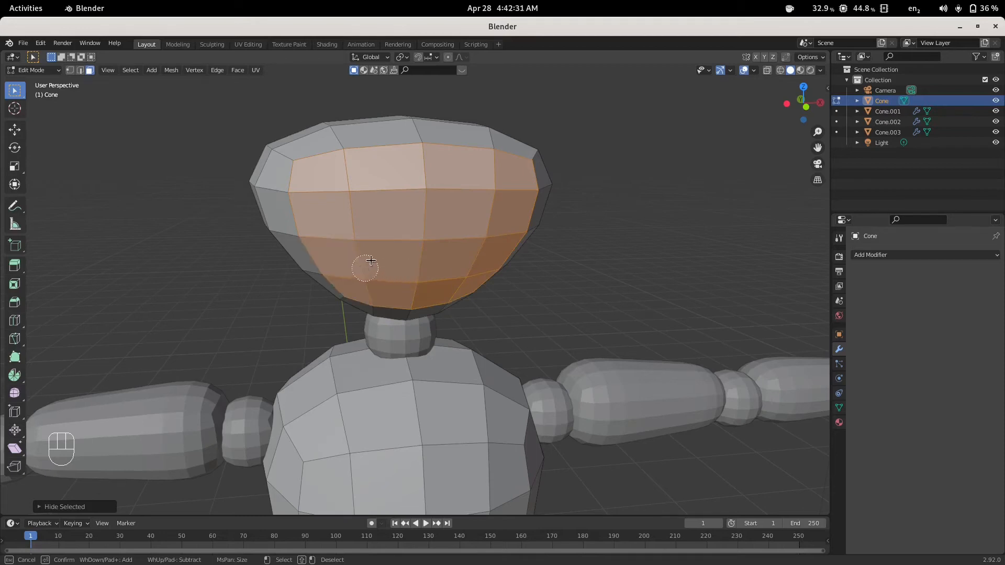
pyautogui.rightClick(456, 170)
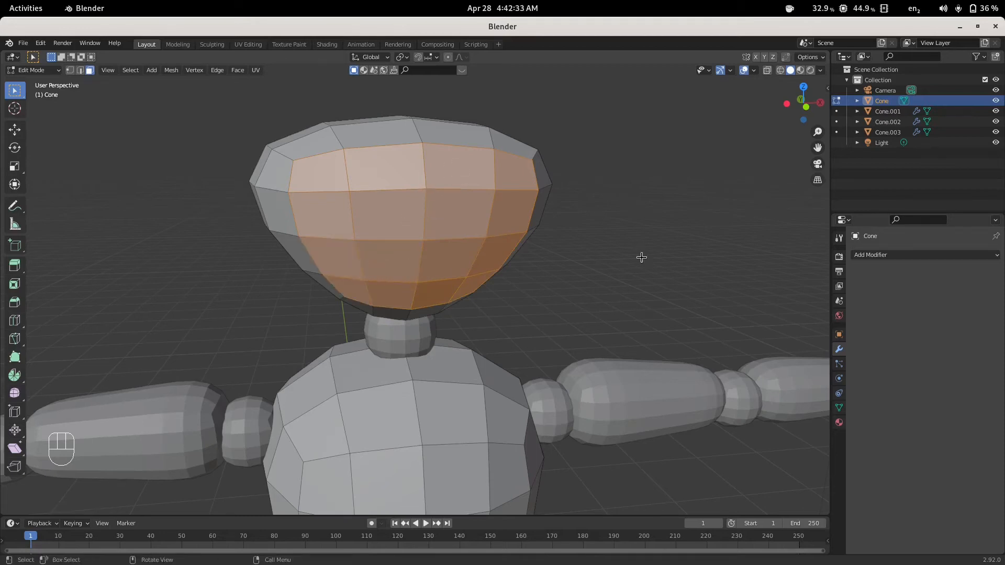
# - Extrude the selected front head faces forward by about 0.18 m in the right side view
pyautogui.press('KP_3')
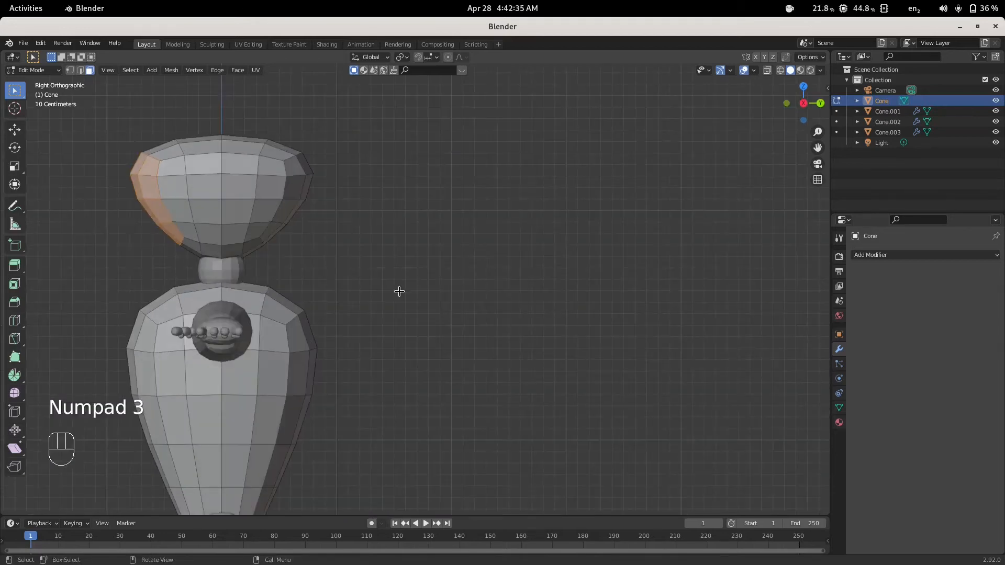
pyautogui.press('e')
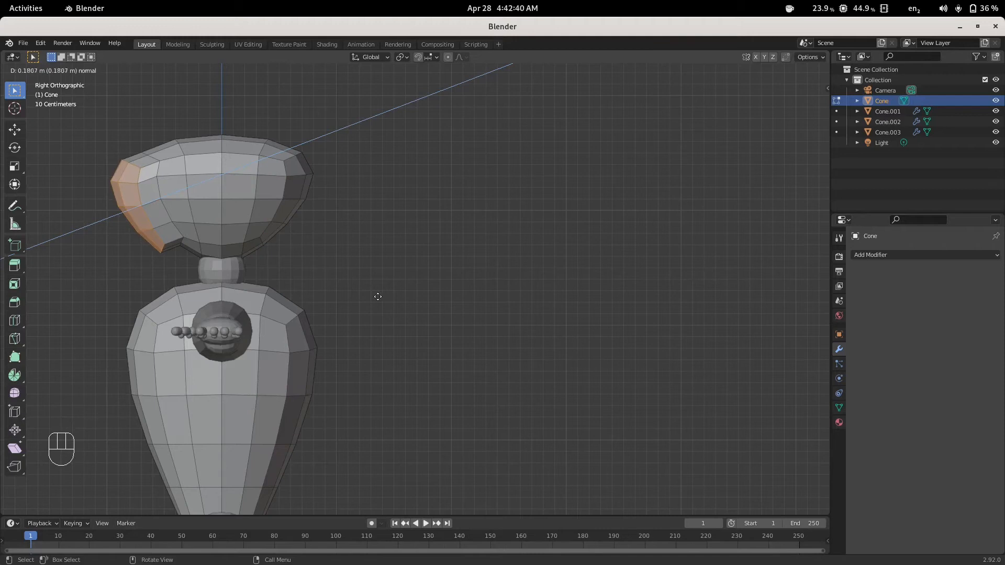
pyautogui.click(381, 291)
pyautogui.moveTo(390, 283); pyautogui.dragTo(524, 290, button='middle')
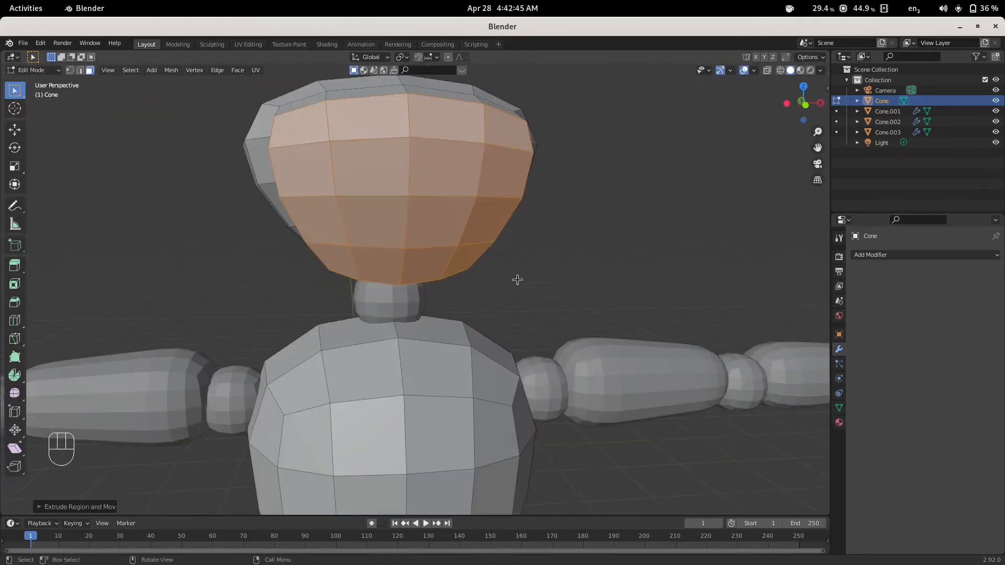
# - Grow the selection to include the extruded side faces and hide the whole front section of the head
pyautogui.press('ctrl')
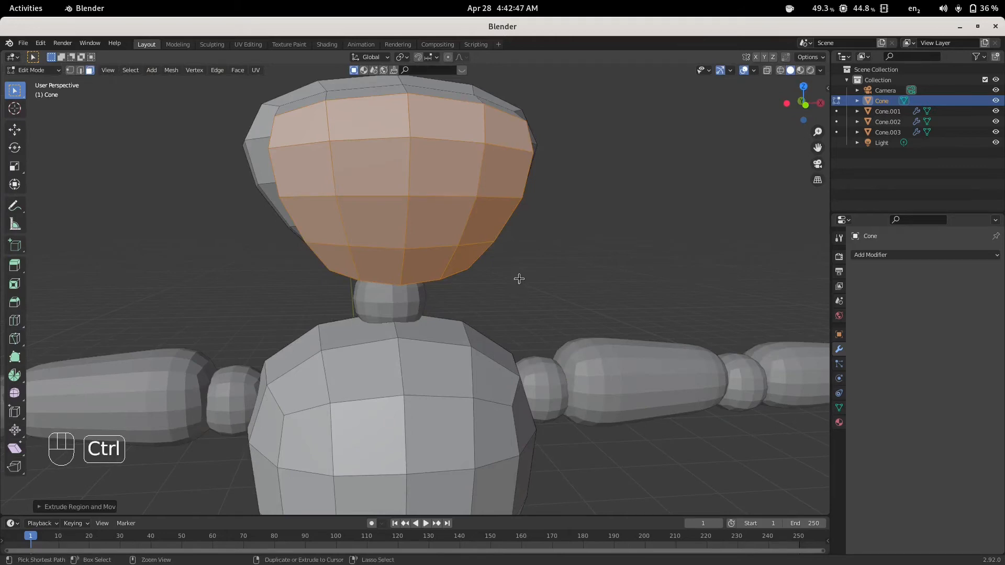
pyautogui.press('ctrl+KP_Add')
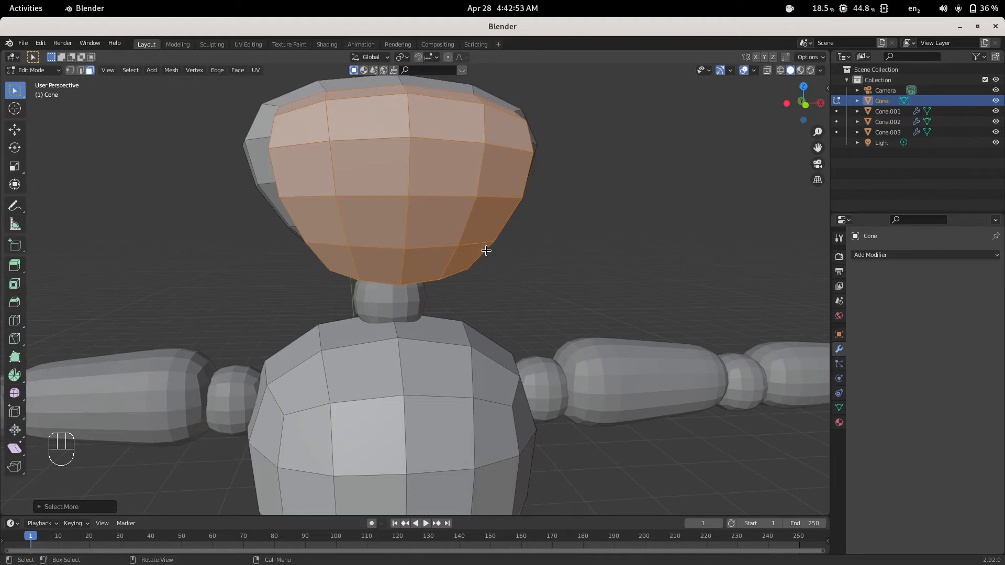
pyautogui.press('h')
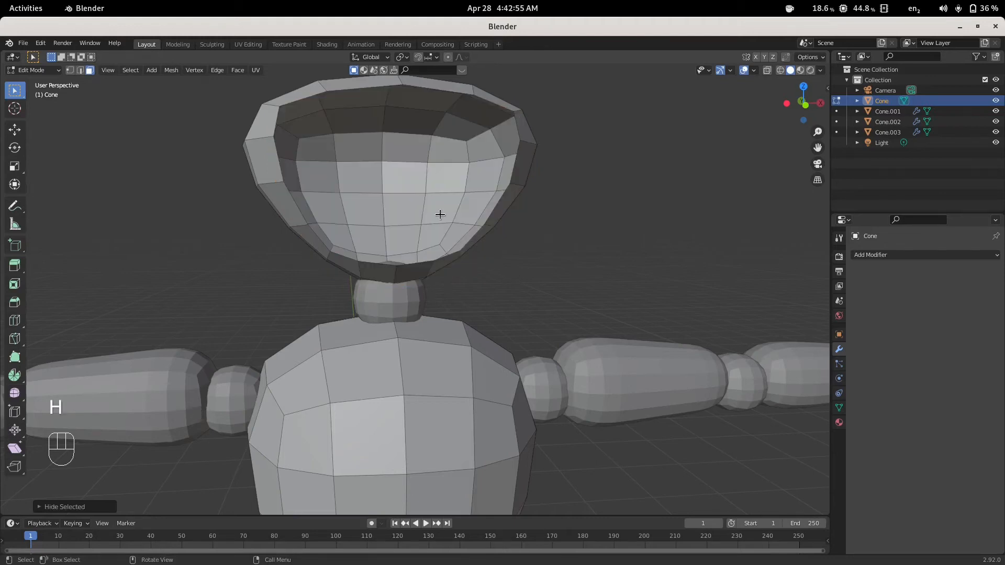
pyautogui.moveTo(599, 197)
pyautogui.mouseDown(button='middle')
pyautogui.moveTo(592, 209)
pyautogui.moveTo(595, 200)
pyautogui.mouseUp(button='middle')
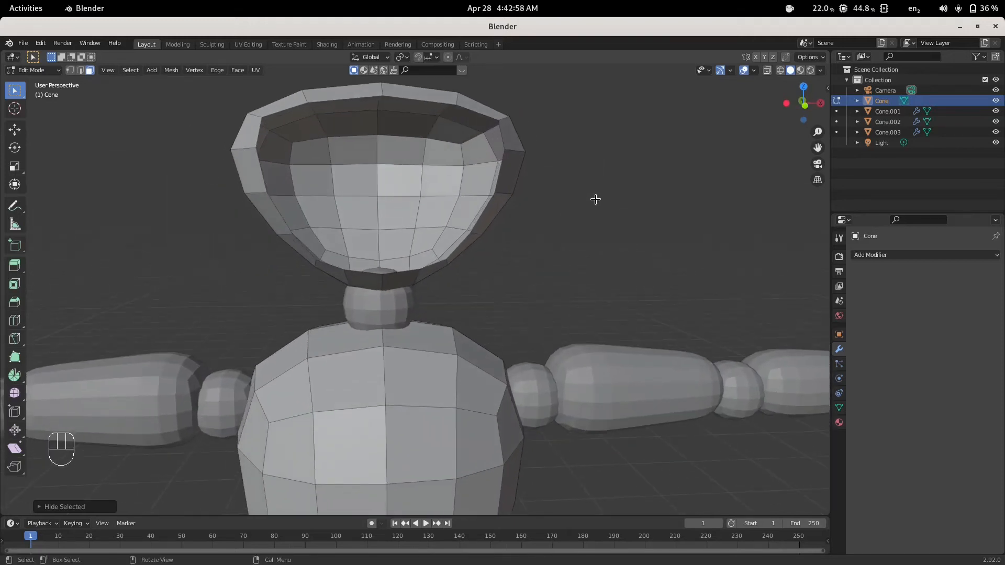
# - Place the 3D cursor on the head's eye area on the +X side in the front view and add a mesh circle there
pyautogui.press('KP_1')
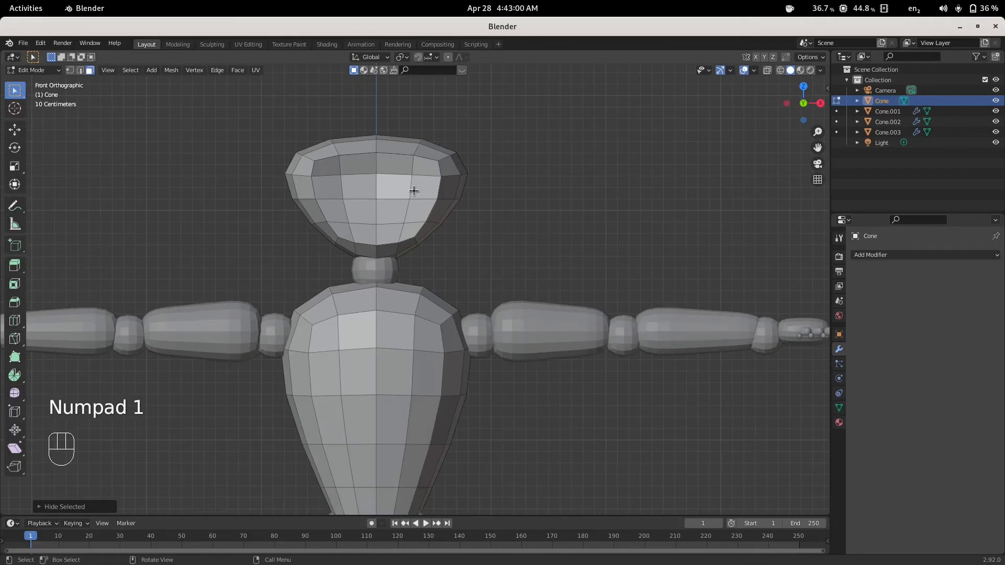
pyautogui.press('shift')
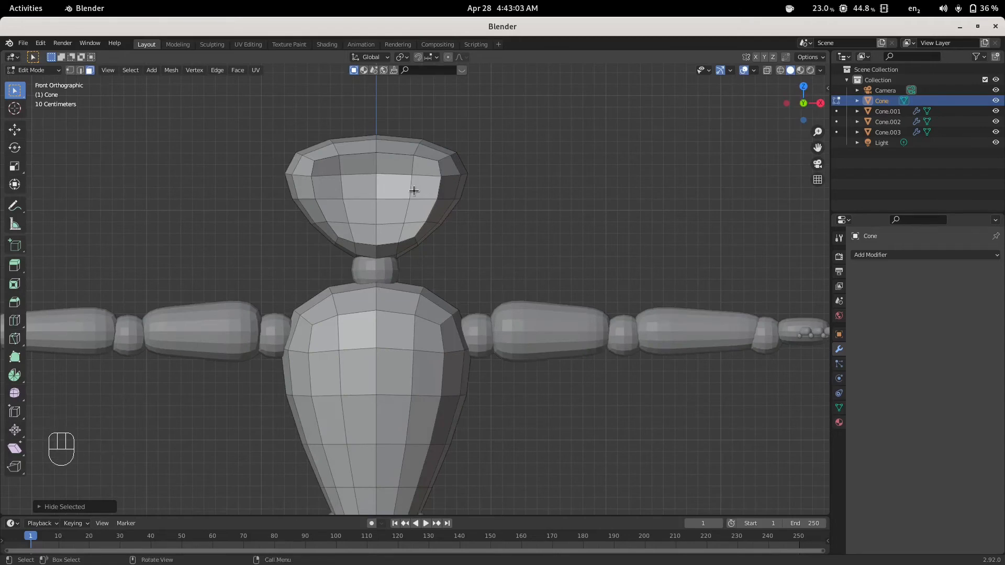
pyautogui.press('shift')
pyautogui.keyDown('shift'); pyautogui.rightClick(409, 180); pyautogui.keyUp('shift')
pyautogui.hotkey('shift', 'a')
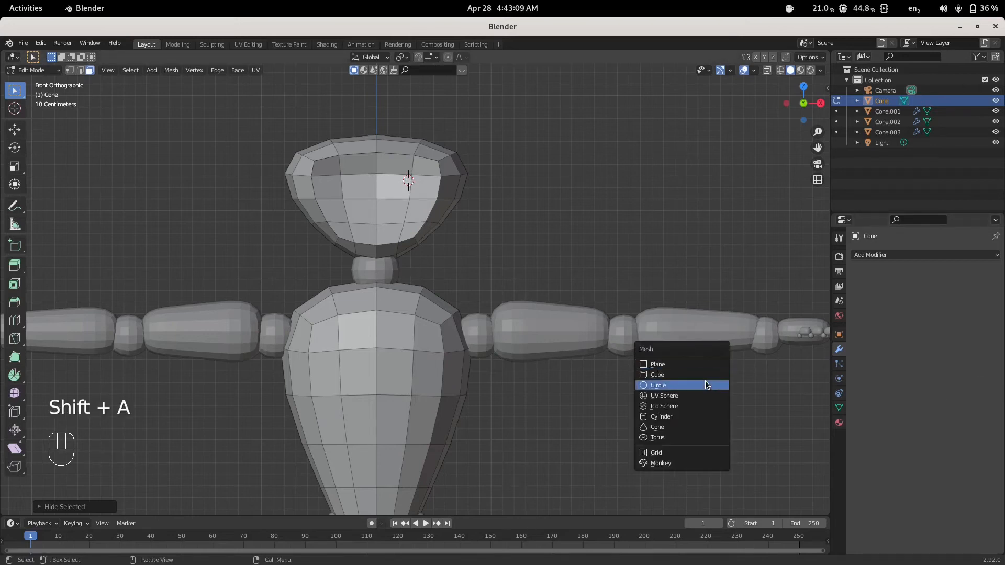
pyautogui.click(680, 386)
# - Rotate the new circle 90° in the right side view and scale it down to eye size in the front view
pyautogui.press('KP_3')
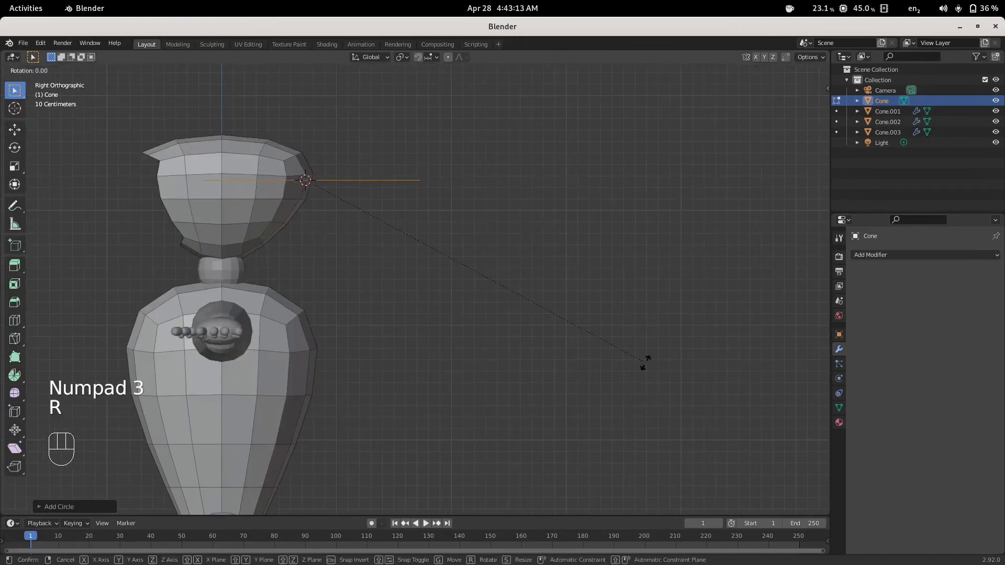
pyautogui.press('KP_9')
pyautogui.press('KP_0')
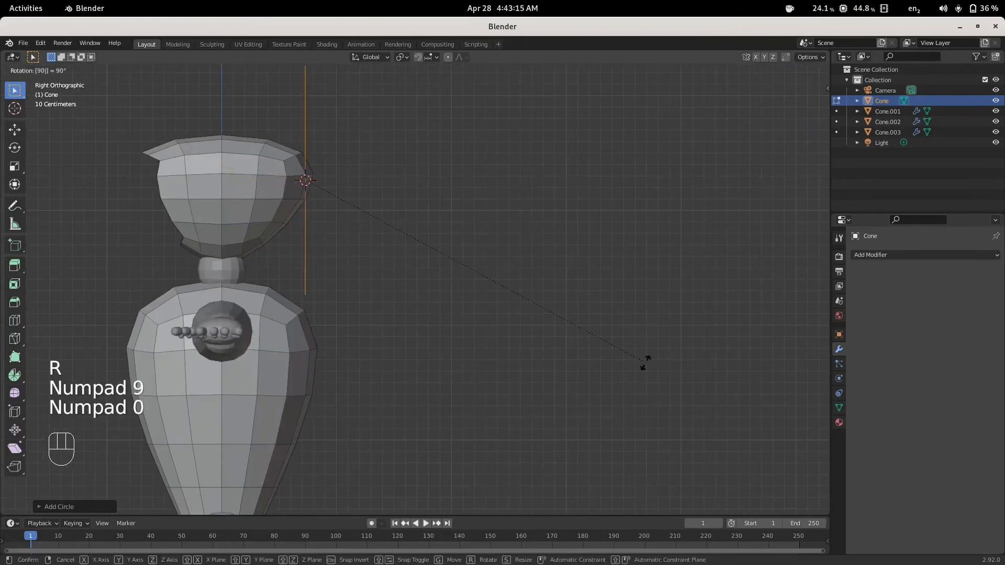
pyautogui.click(645, 363)
pyautogui.press('KP_1')
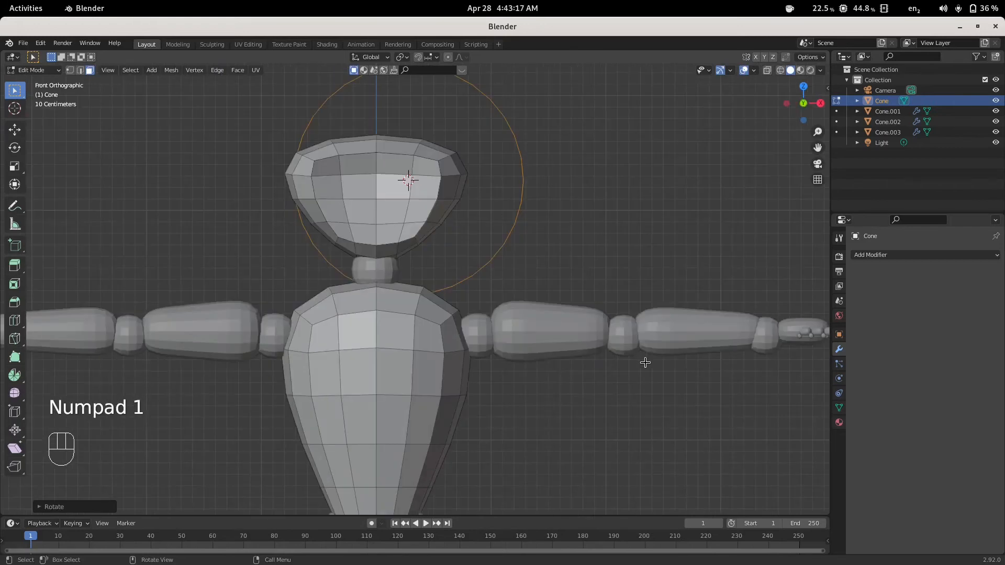
pyautogui.press('s')
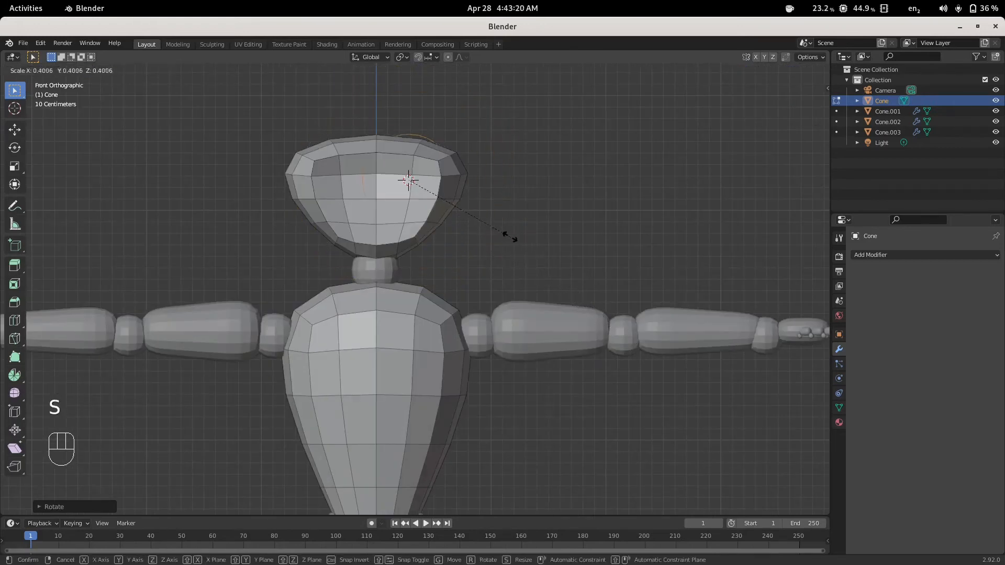
pyautogui.click(449, 200)
# - Move the eye circle along Y to the front of the head and fill it with a face
pyautogui.press('KP_3')
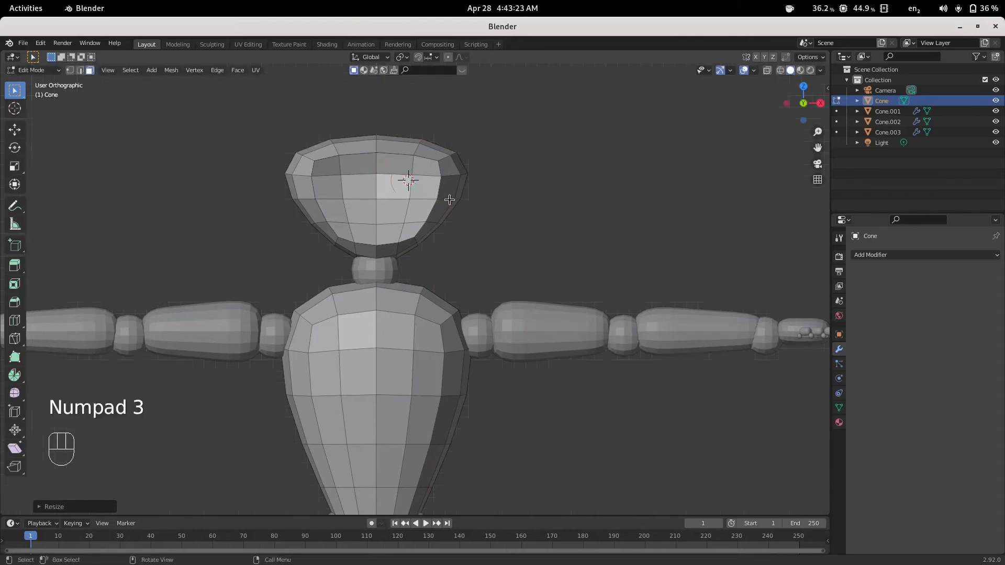
pyautogui.press('g')
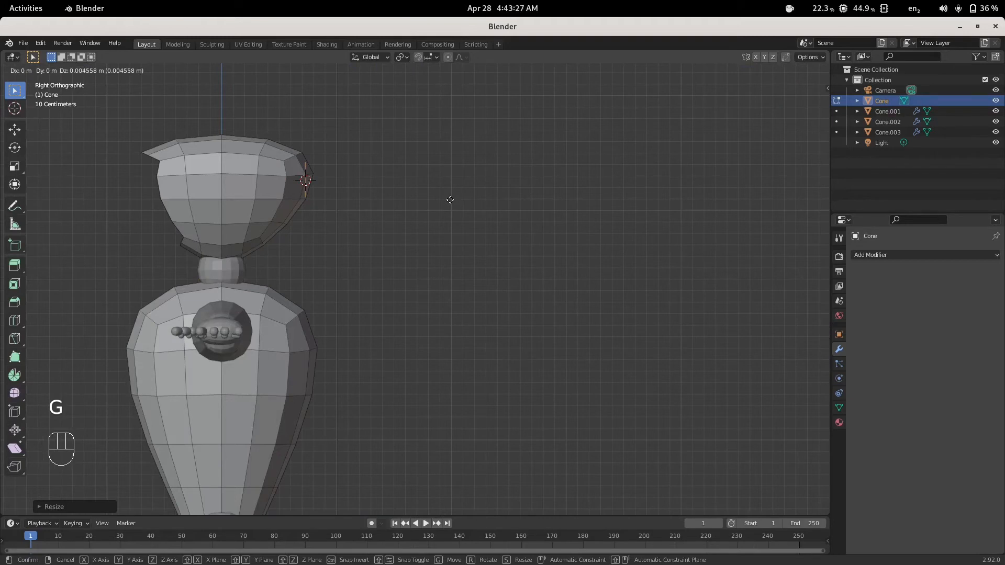
pyautogui.press('y')
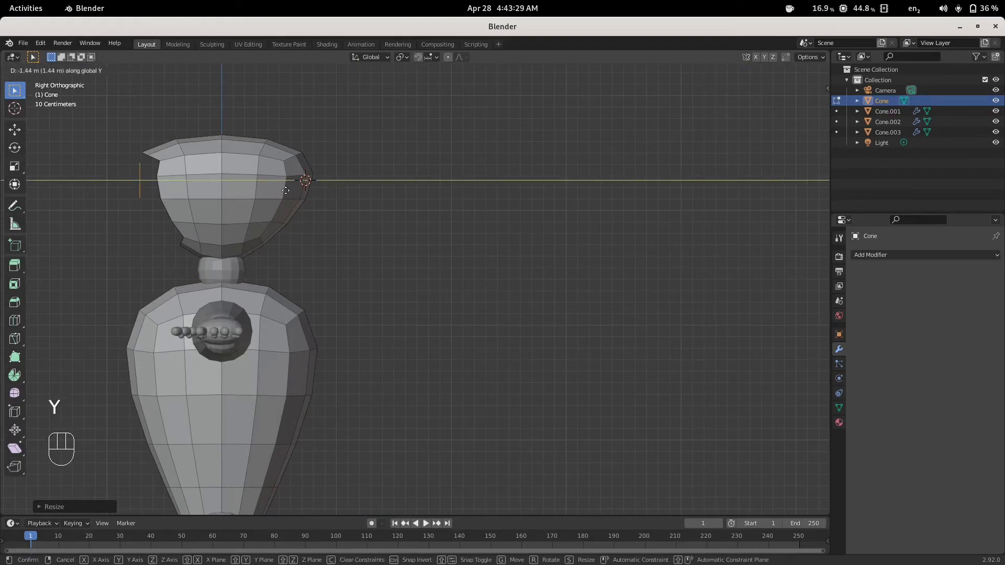
pyautogui.click(303, 195)
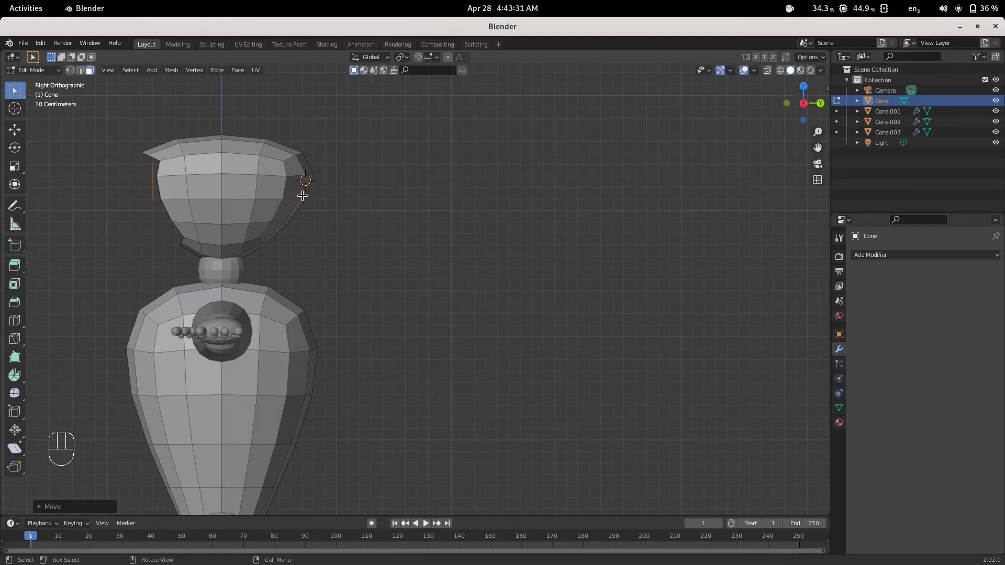
pyautogui.press('KP_1')
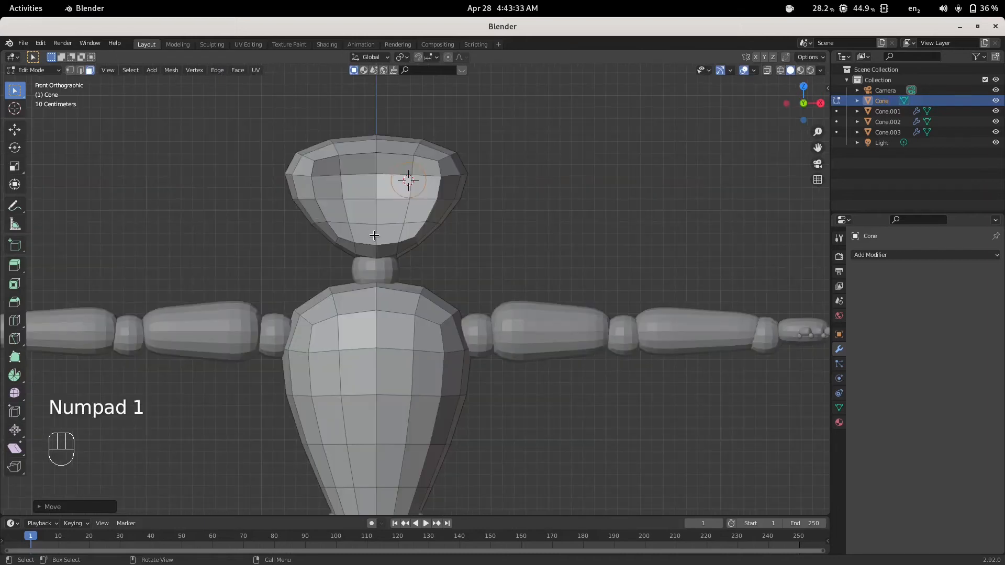
pyautogui.press('f')
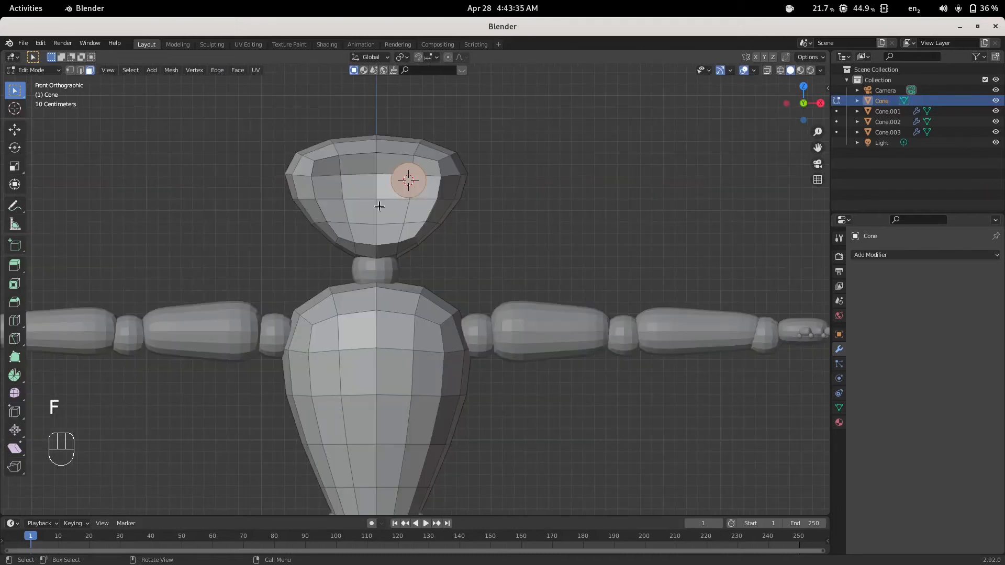
# - Narrow the filled eye disc into an upright oval by scaling it along X to about 0.48
pyautogui.scroll(4, 438, 210)
pyautogui.keyDown('shift'); pyautogui.moveTo(453, 192); pyautogui.dragTo(494, 270, button='middle'); pyautogui.keyUp('shift')
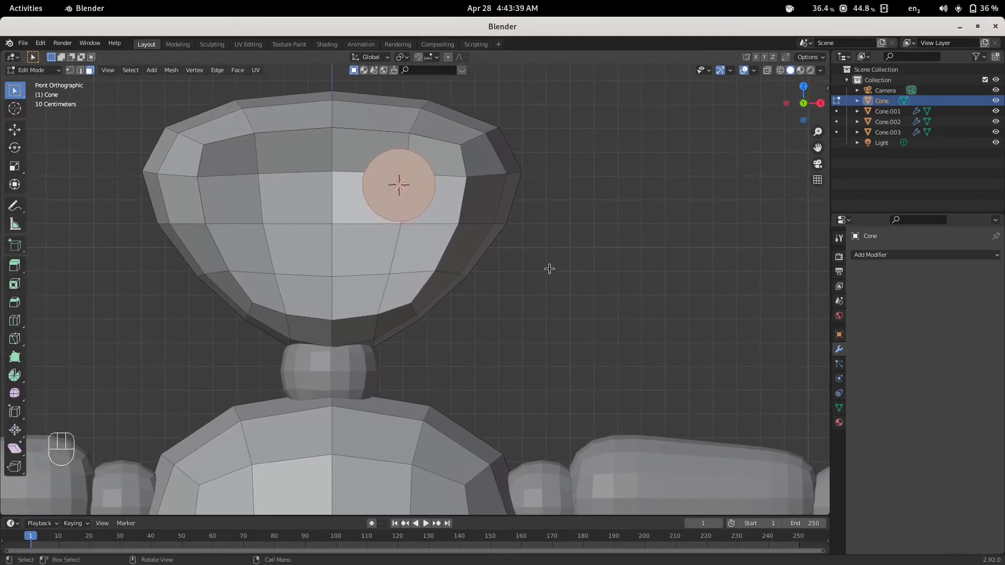
pyautogui.press('s')
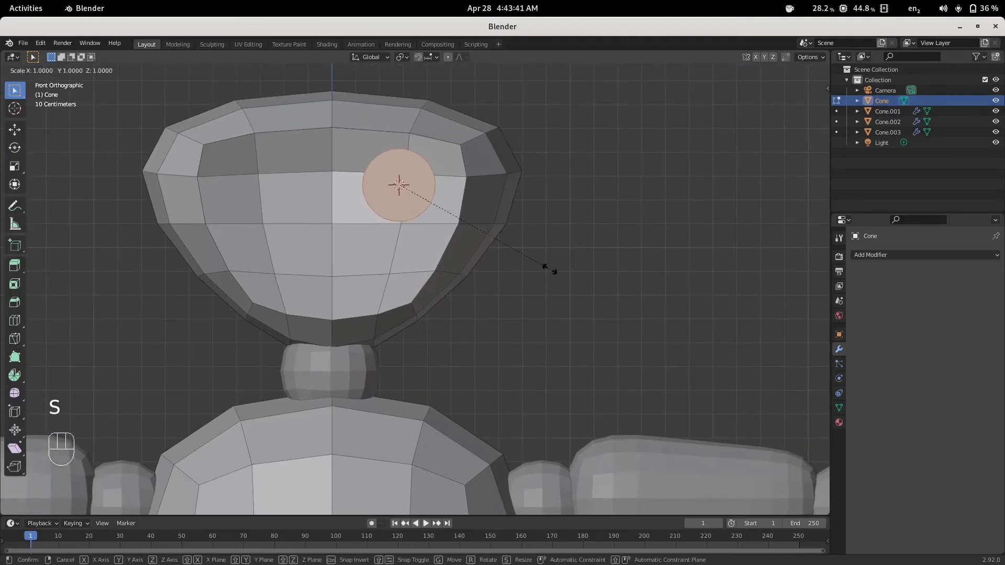
pyautogui.press('x')
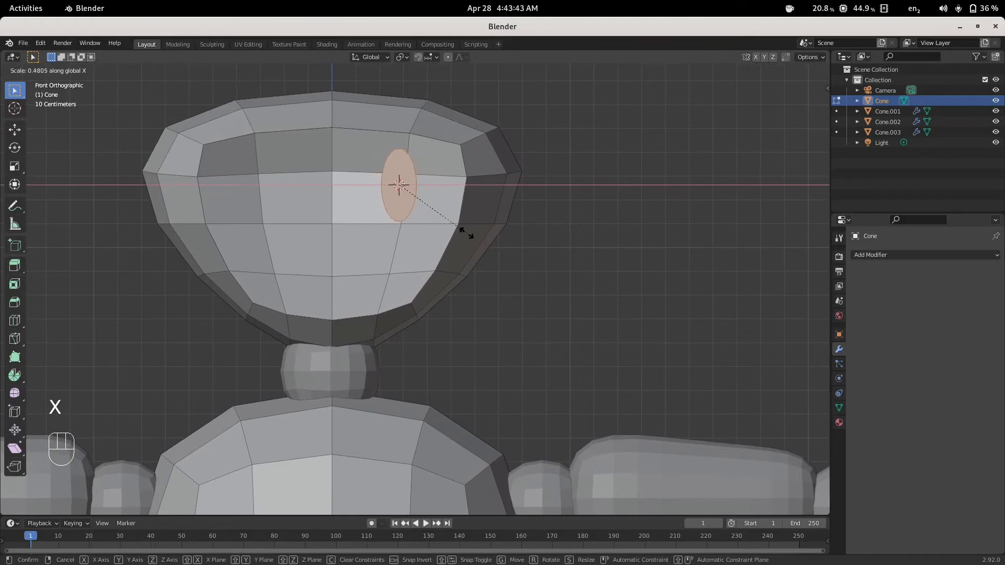
pyautogui.click(466, 234)
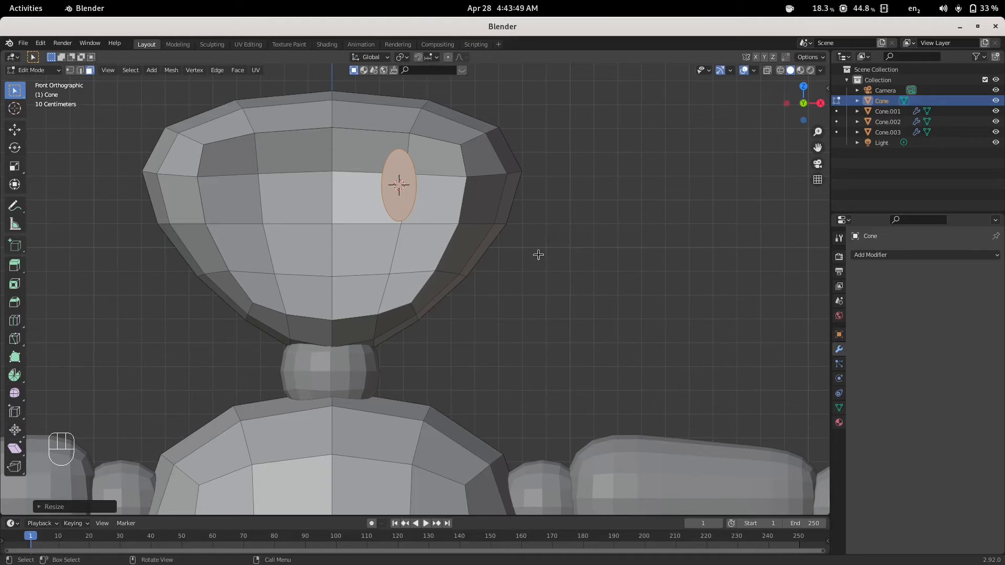
# - Duplicate the oval eye and place the copy about 0.5 m away along negative X for the second eye
pyautogui.press('shift')
pyautogui.hotkey('shift', 'd')
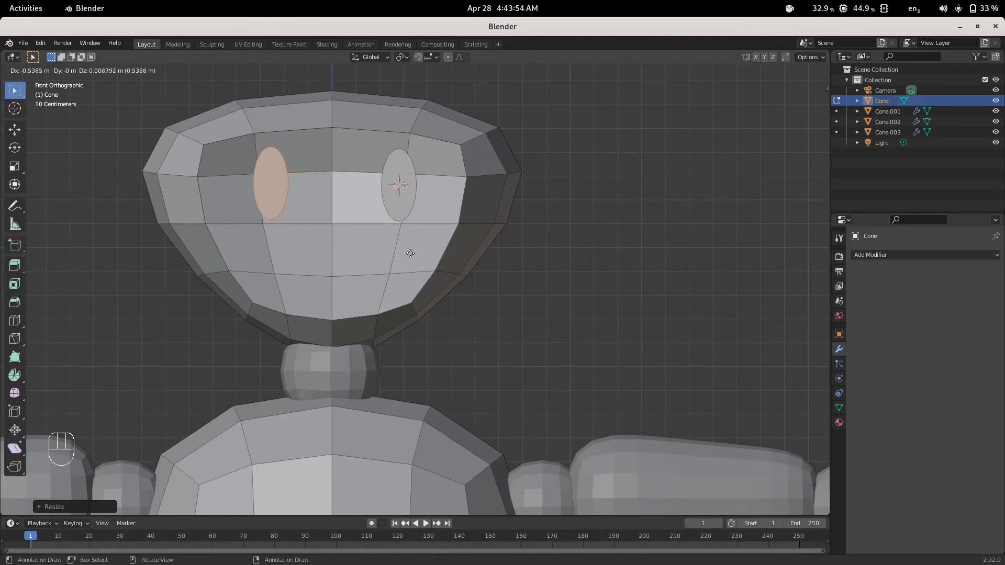
pyautogui.click(408, 252)
# - Duplicate the original eye to the mouth position, offset about -0.28 m in X and -0.37 m in Z
pyautogui.click(400, 205)
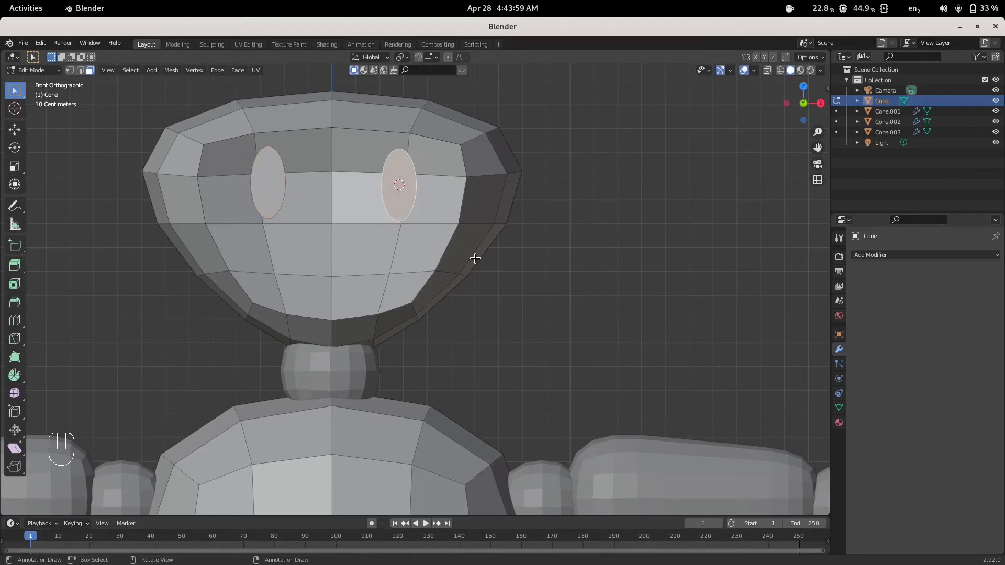
pyautogui.hotkey('shift', 'd')
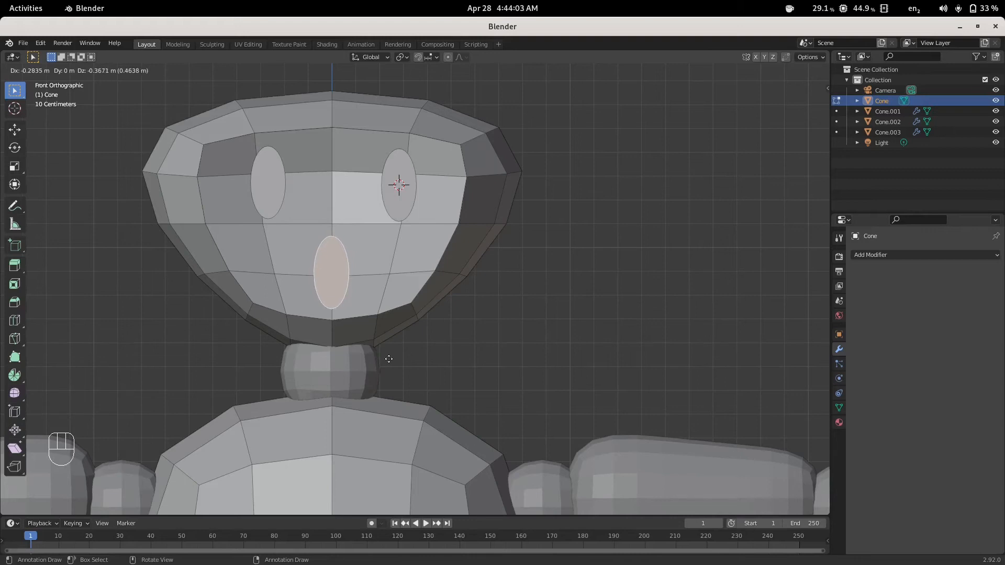
pyautogui.click(389, 359)
# - Flatten the mouth disc along Z to about half its height and enlarge it uniformly
pyautogui.press('s')
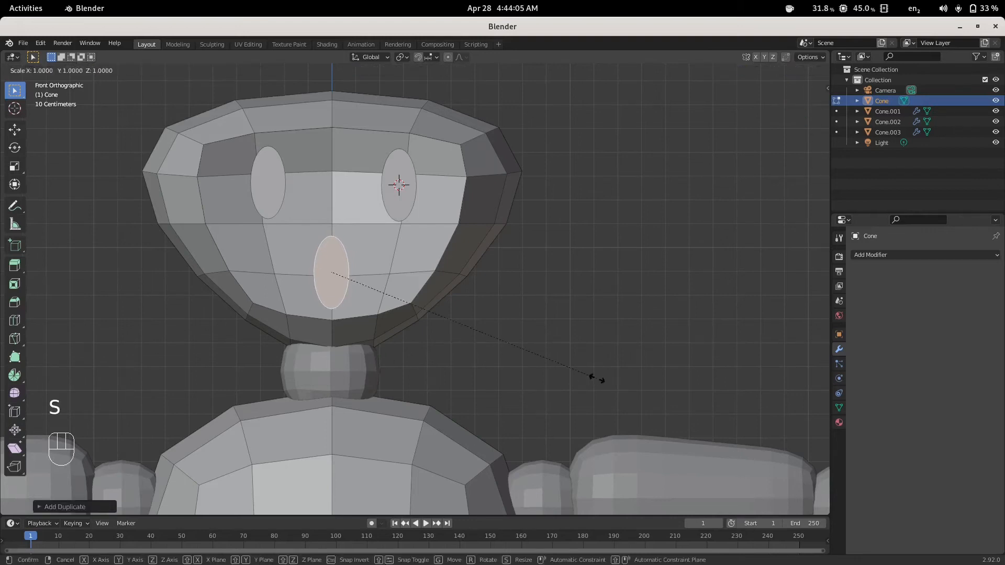
pyautogui.press('z')
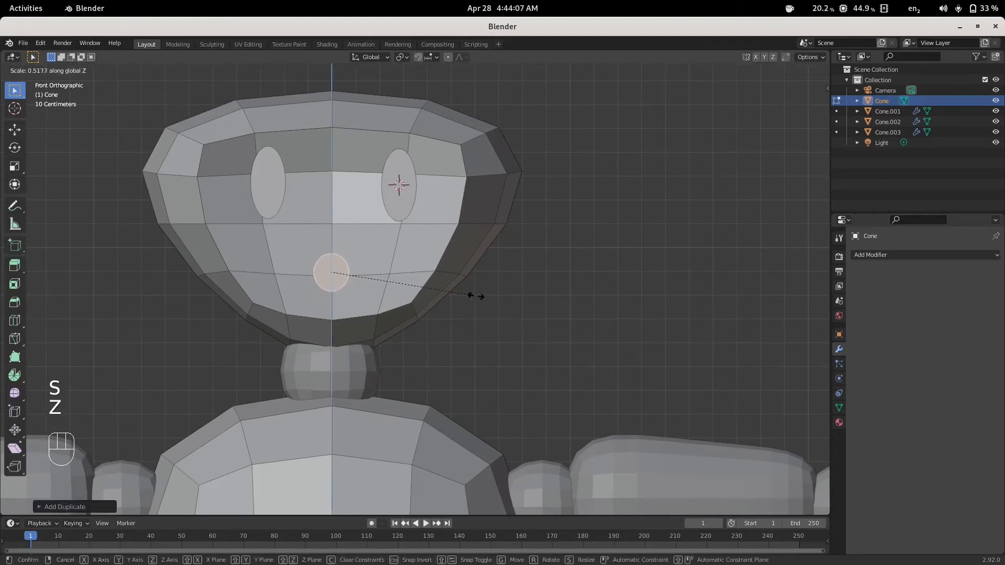
pyautogui.click(482, 300)
pyautogui.press('s')
pyautogui.click(535, 325)
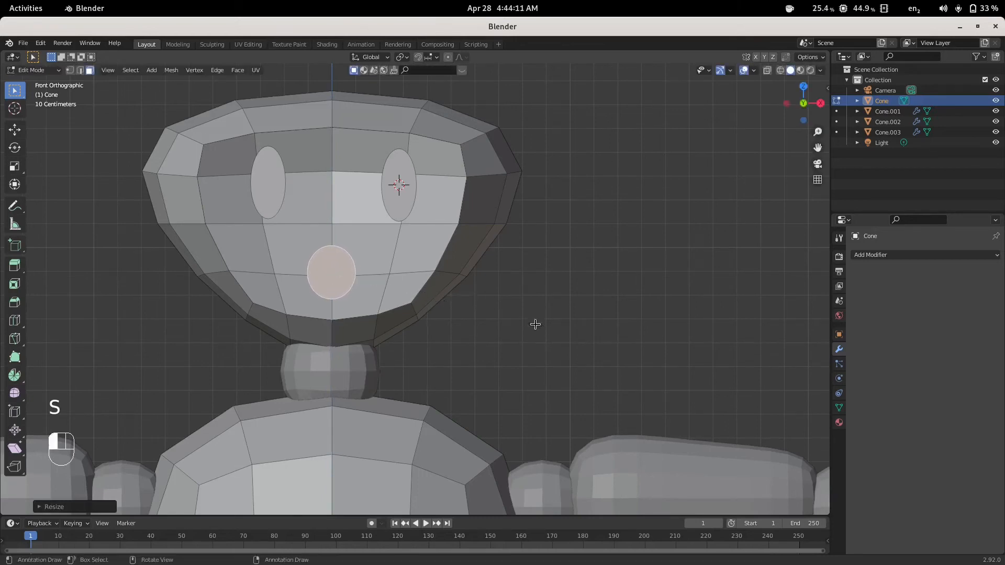
# - Reveal the hidden geometry, select the outer front faces of the head by growing from one face, and hide them
pyautogui.scroll(-3, 565, 320)
pyautogui.scroll(4, 607, 302)
pyautogui.moveTo(615, 294); pyautogui.dragTo(626, 301, button='middle')
pyautogui.hotkey('alt', 'h')
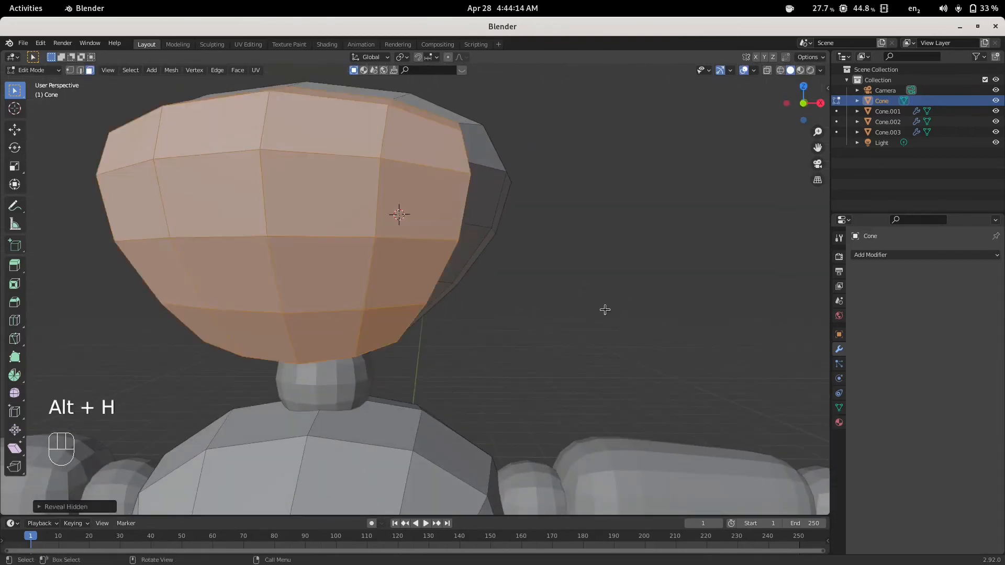
pyautogui.click(302, 211)
pyautogui.moveTo(274, 218); pyautogui.dragTo(294, 173, button='middle')
pyautogui.click(335, 253)
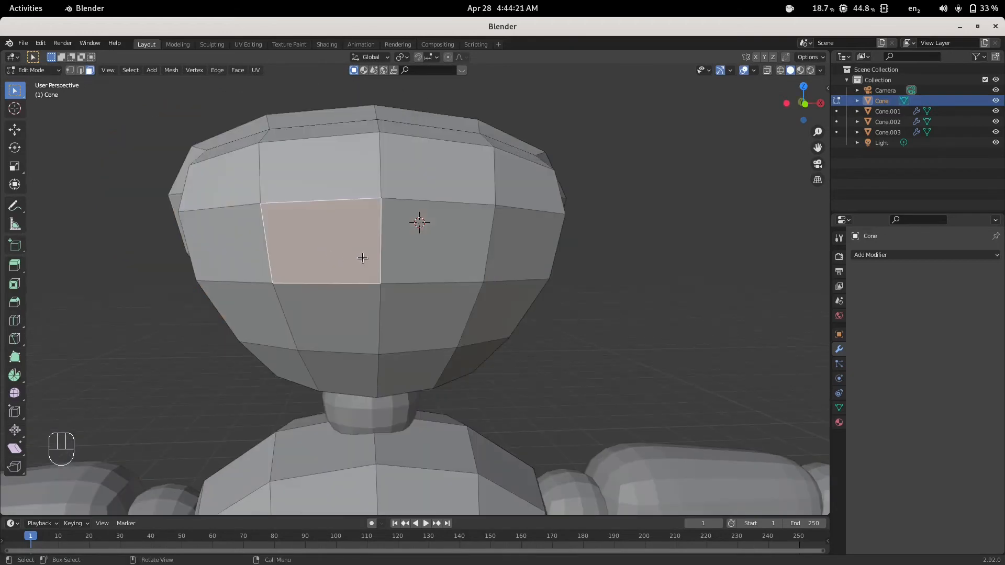
pyautogui.press('ctrl+KP_Add')
pyautogui.press('ctrl+KP_Add')
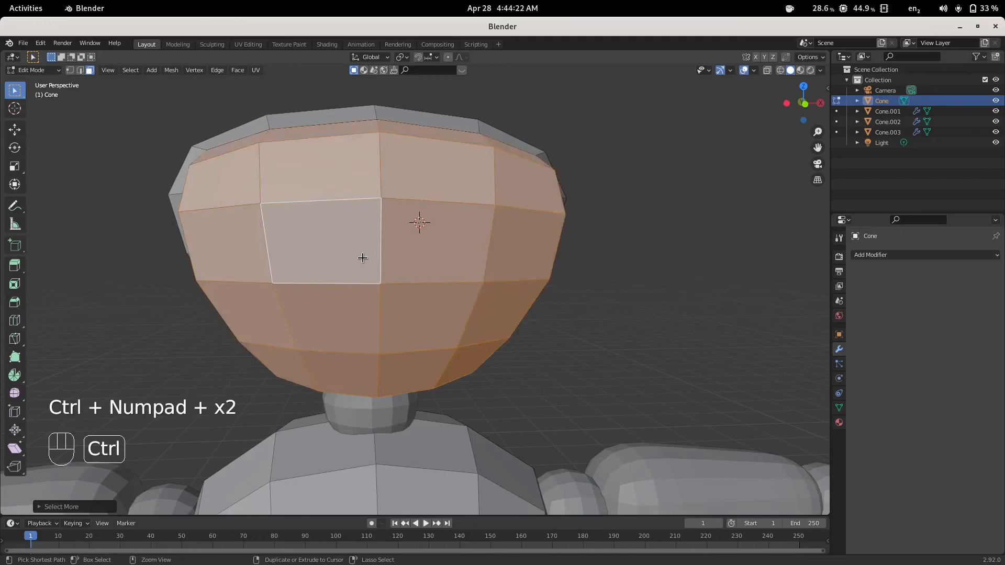
pyautogui.press('h')
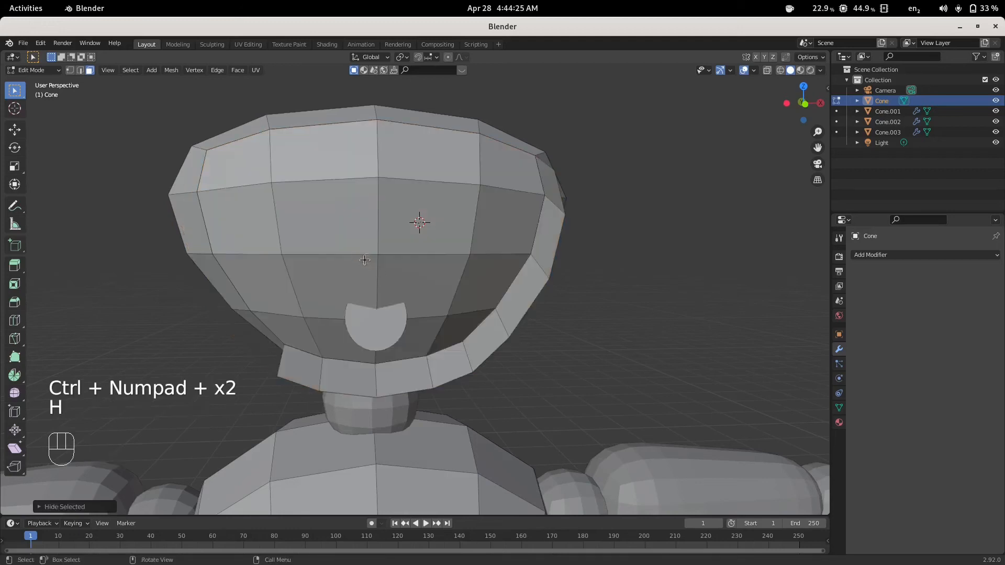
# - Select the inner layer of front head faces by growing from one face and hide it to expose the eyes
pyautogui.moveTo(558, 339); pyautogui.dragTo(525, 321, button='middle')
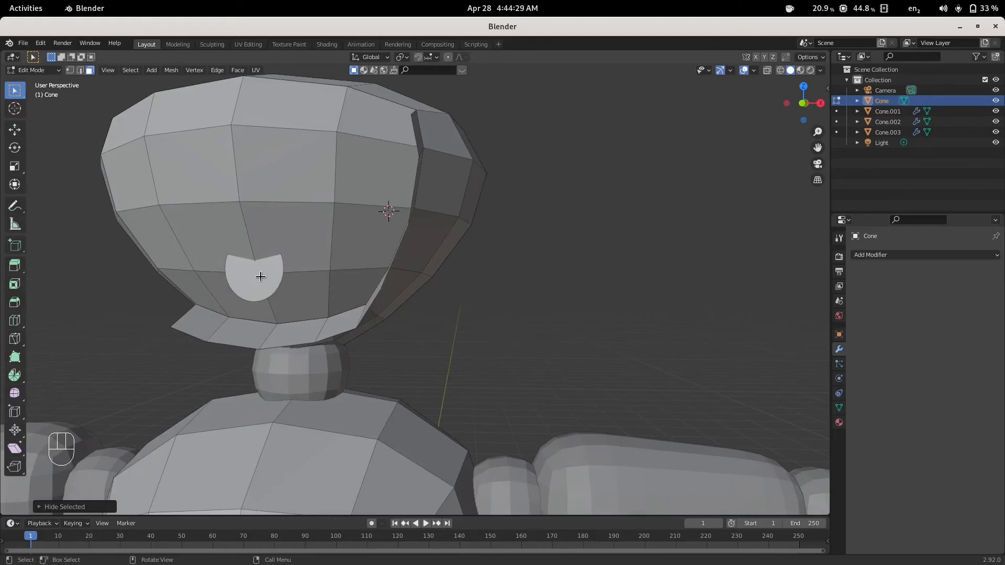
pyautogui.moveTo(348, 195); pyautogui.dragTo(301, 281, button='middle')
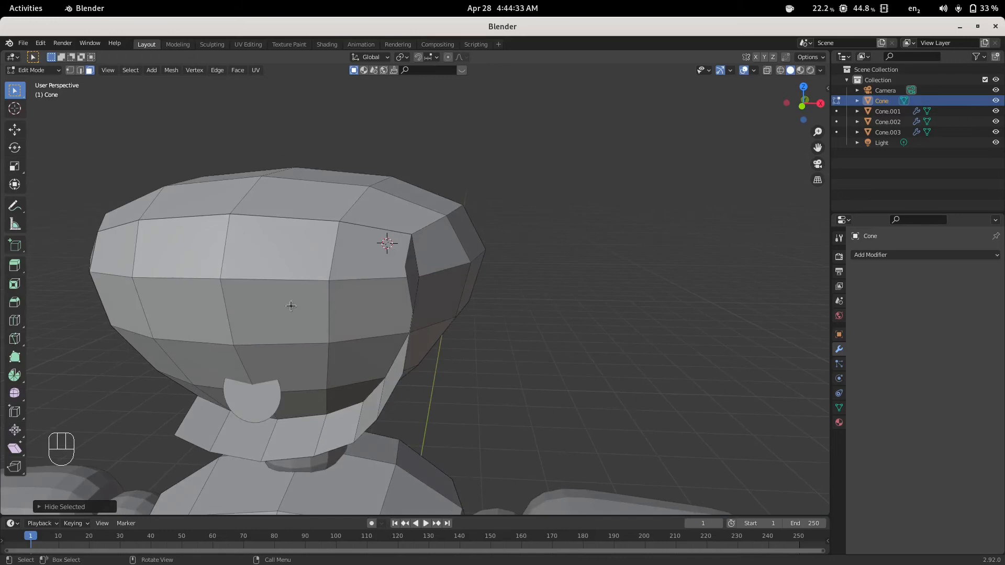
pyautogui.click(225, 328)
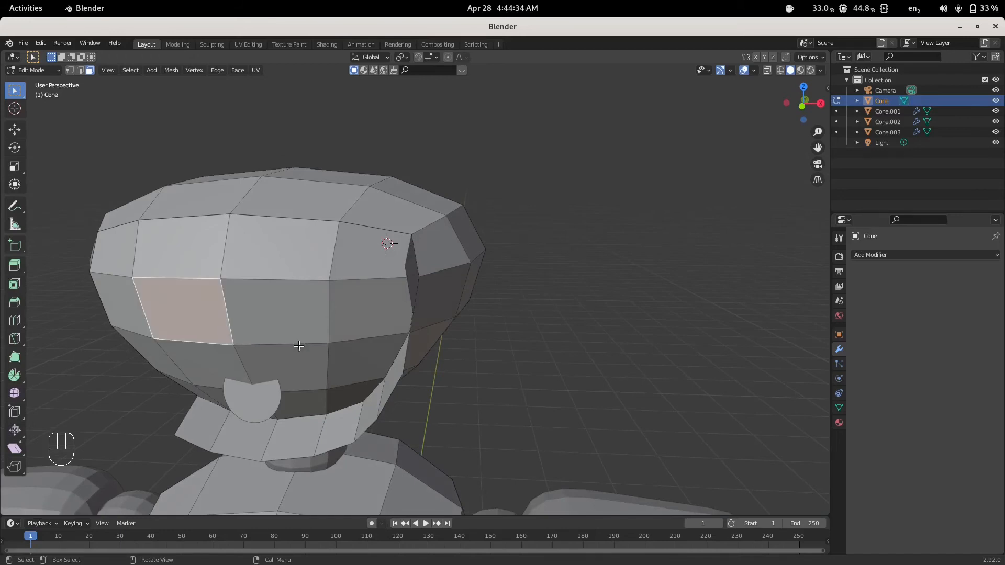
pyautogui.press('ctrl+KP_Add')
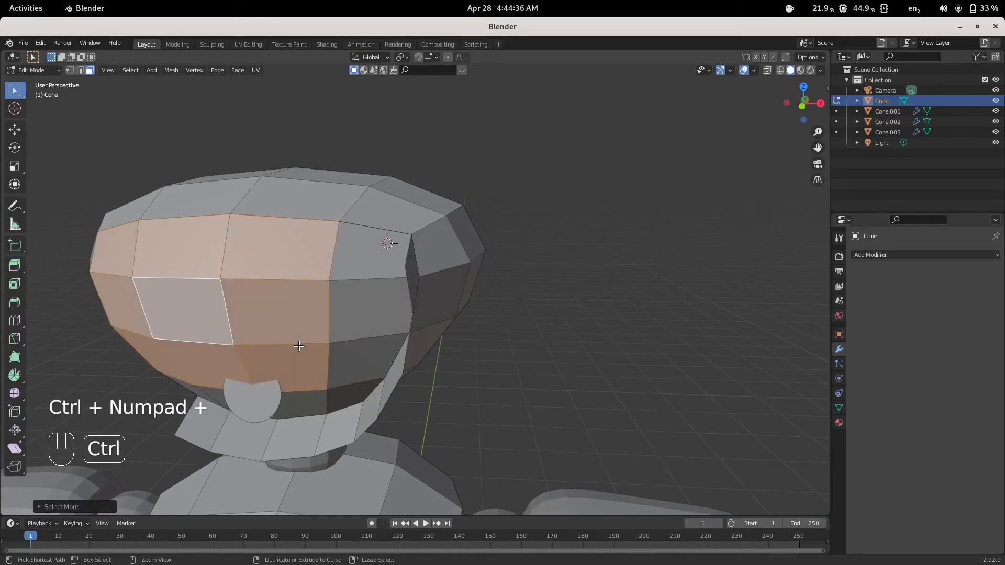
pyautogui.press('ctrl+KP_Add')
pyautogui.press('h')
# - Select both eye discs and the mouth disc together and display the model as wireframe in the right side view
pyautogui.moveTo(490, 359); pyautogui.dragTo(233, 335, button='middle')
pyautogui.click(110, 256)
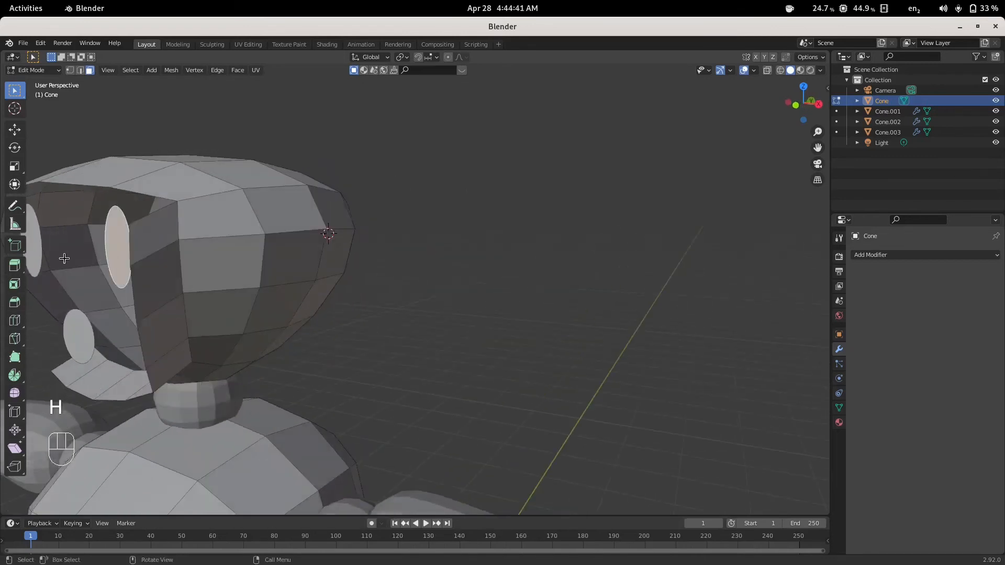
pyautogui.keyDown('shift'); pyautogui.click(30, 258); pyautogui.keyUp('shift')
pyautogui.keyDown('shift'); pyautogui.click(78, 339); pyautogui.keyUp('shift')
pyautogui.moveTo(446, 346); pyautogui.dragTo(440, 345, button='middle')
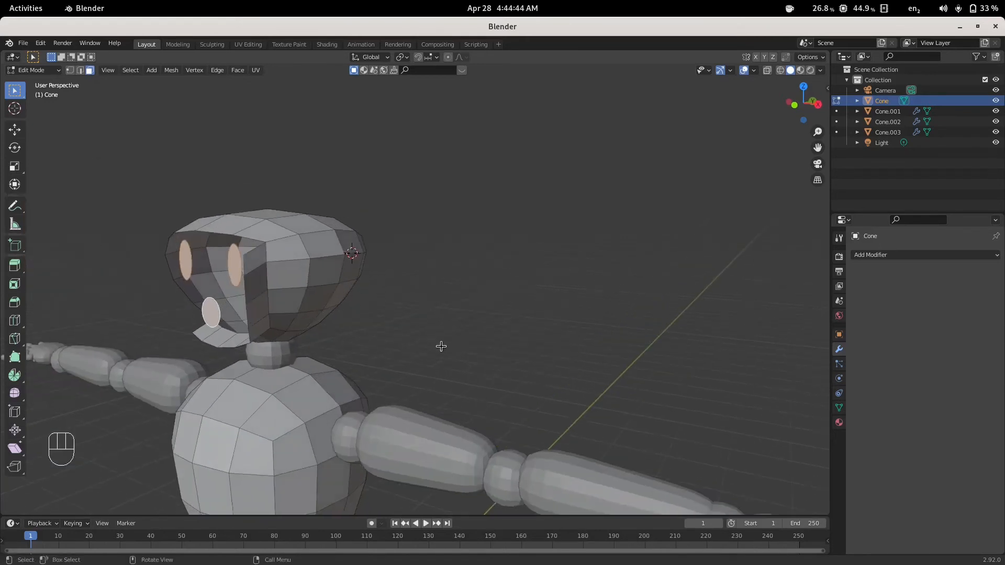
pyautogui.press('KP_3')
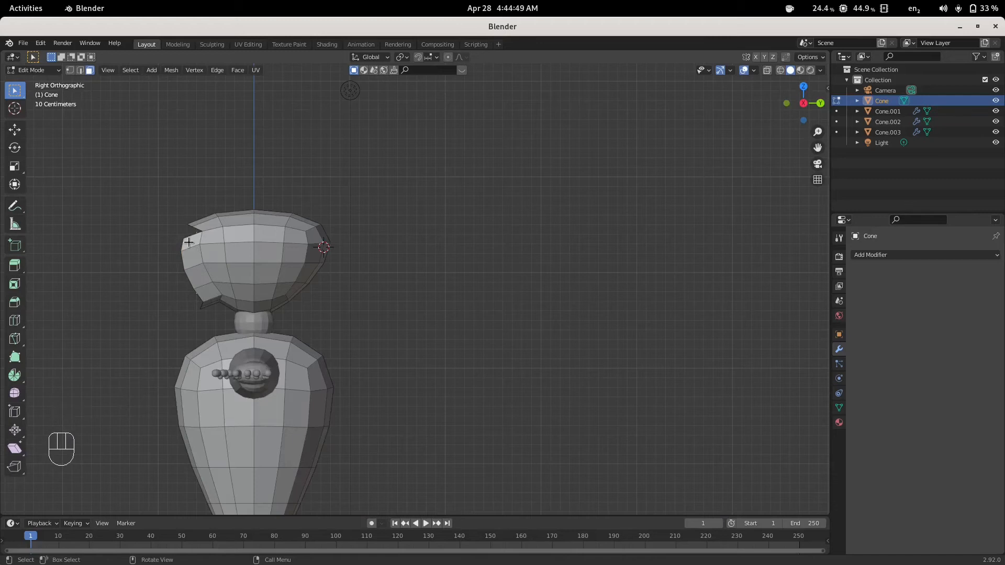
pyautogui.click(781, 71)
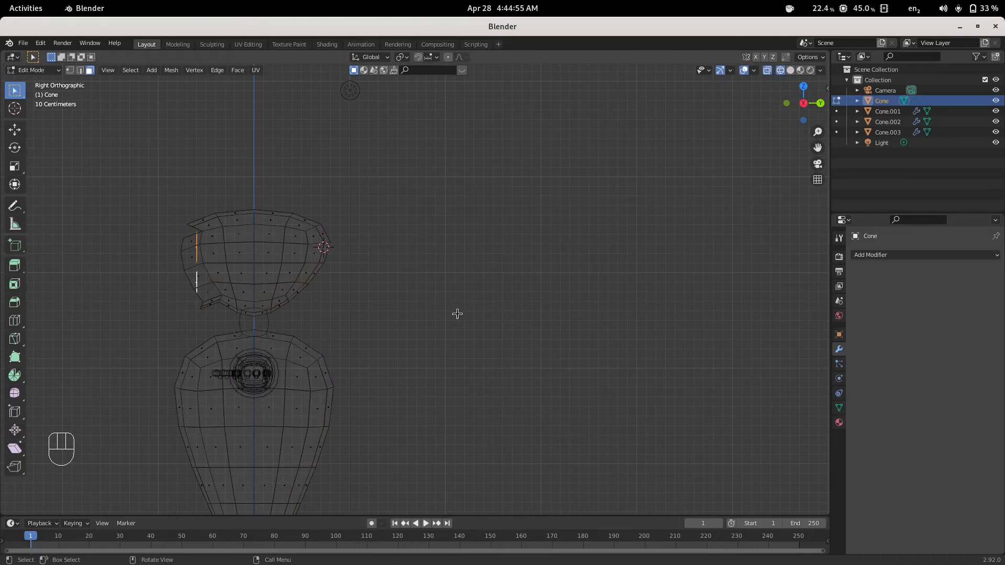
# - Move the selected eye and mouth discs about 0.05 m forward along Y
pyautogui.press('g')
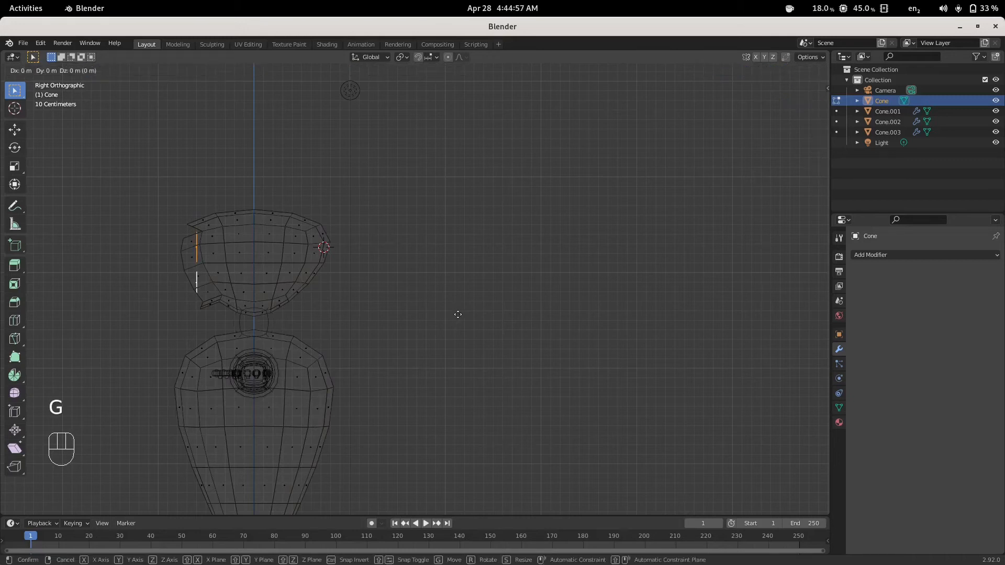
pyautogui.press('y')
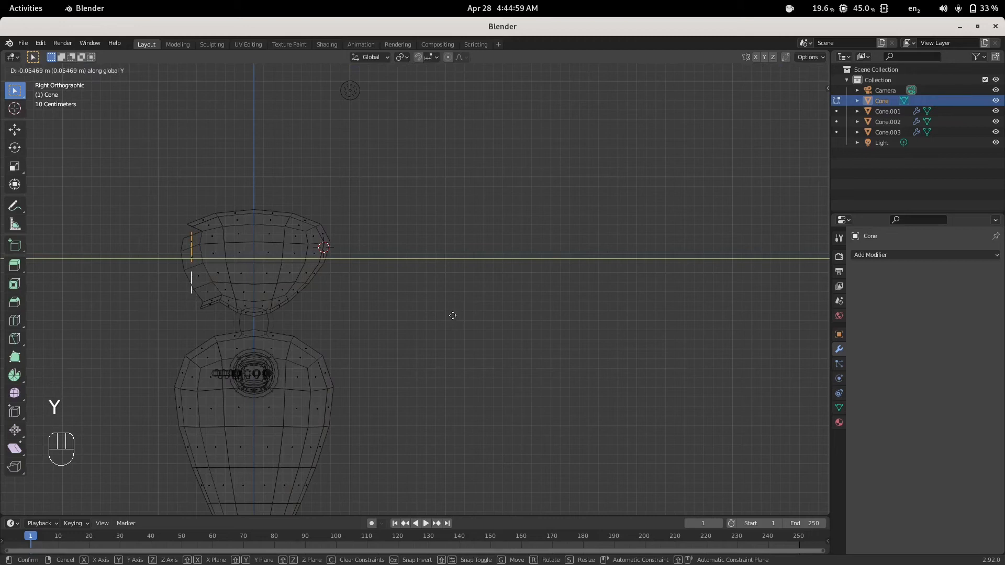
pyautogui.click(453, 316)
# - Deselect the eye discs in the wireframe, clearing stray head faces that get picked and keeping the mouth disc selected
pyautogui.moveTo(190, 283); pyautogui.dragTo(252, 271, button='middle')
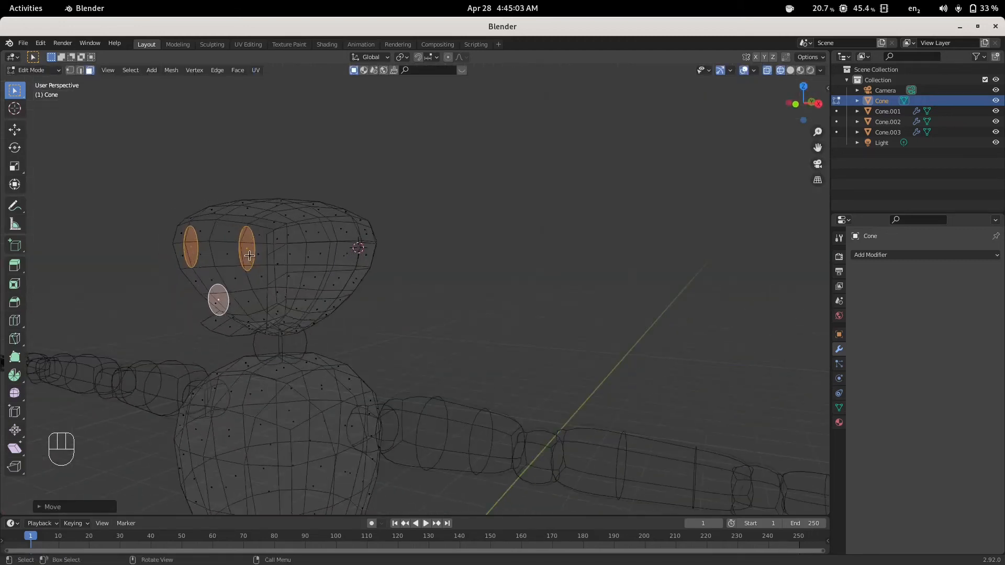
pyautogui.keyDown('shift'); pyautogui.click(248, 253); pyautogui.keyUp('shift')
pyautogui.keyDown('shift'); pyautogui.click(192, 253); pyautogui.keyUp('shift')
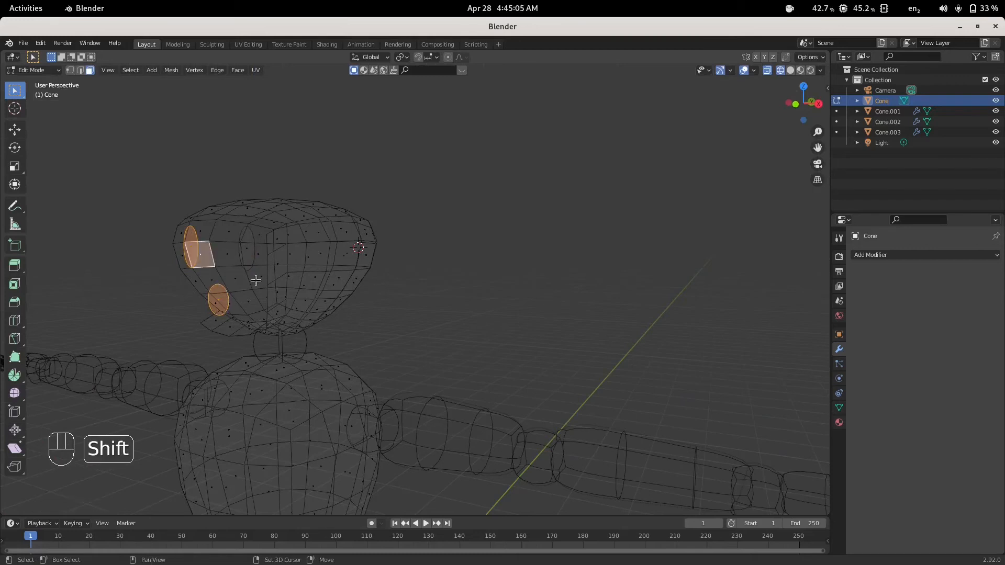
pyautogui.keyDown('shift'); pyautogui.click(194, 251); pyautogui.keyUp('shift')
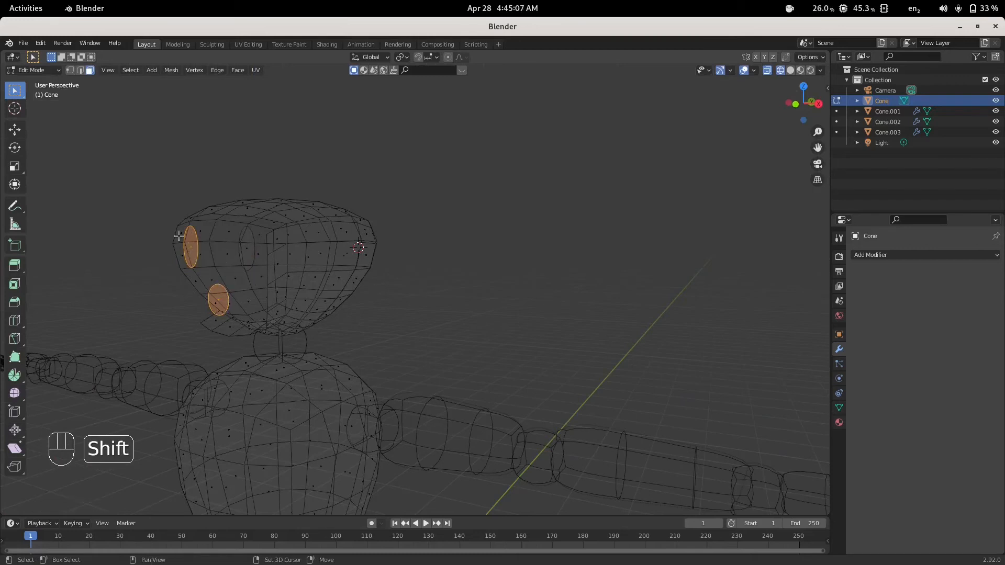
pyautogui.keyDown('shift'); pyautogui.click(191, 235); pyautogui.keyUp('shift')
pyautogui.scroll(3, 199, 244)
pyautogui.moveTo(82, 223); pyautogui.dragTo(103, 231, button='middle')
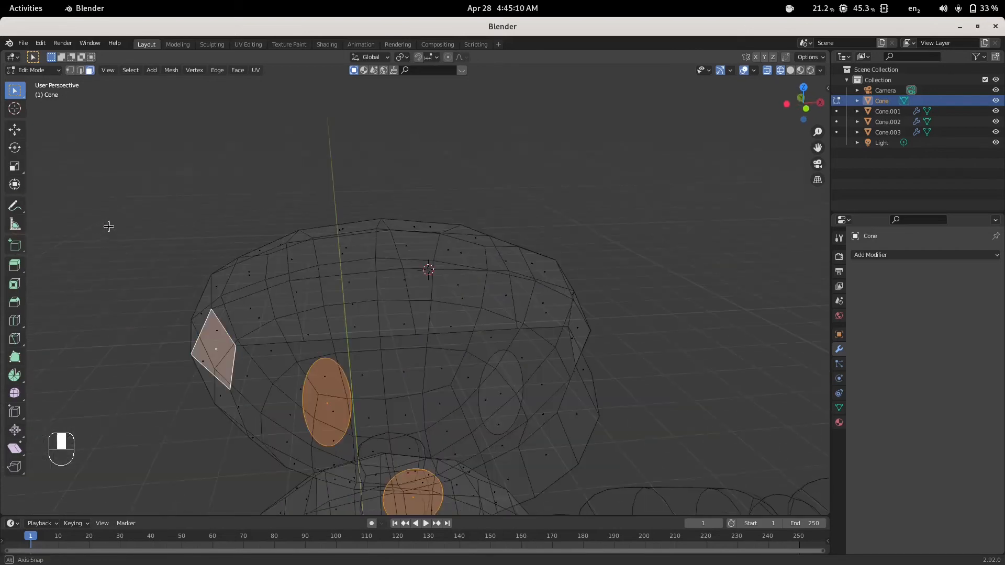
pyautogui.scroll(2, 108, 226)
pyautogui.keyDown('shift'); pyautogui.click(113, 394); pyautogui.keyUp('shift')
pyautogui.keyDown('shift'); pyautogui.click(261, 468); pyautogui.keyUp('shift')
pyautogui.keyDown('shift'); pyautogui.click(271, 461); pyautogui.keyUp('shift')
pyautogui.keyDown('shift'); pyautogui.click(276, 449); pyautogui.keyUp('shift')
pyautogui.keyDown('shift'); pyautogui.click(278, 447); pyautogui.keyUp('shift')
pyautogui.keyDown('shift'); pyautogui.click(280, 443); pyautogui.keyUp('shift')
pyautogui.keyDown('shift'); pyautogui.click(281, 442); pyautogui.keyUp('shift')
pyautogui.scroll(-4, 284, 446)
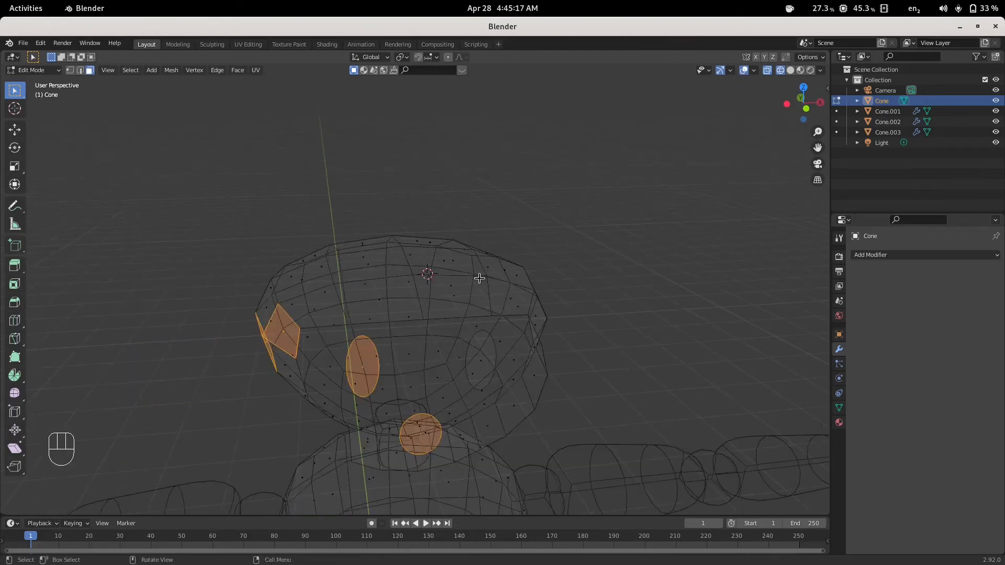
# - Display the model as solid and deselect the remaining eye disc and stray head faces, leaving only the mouth disc selected
pyautogui.click(791, 70)
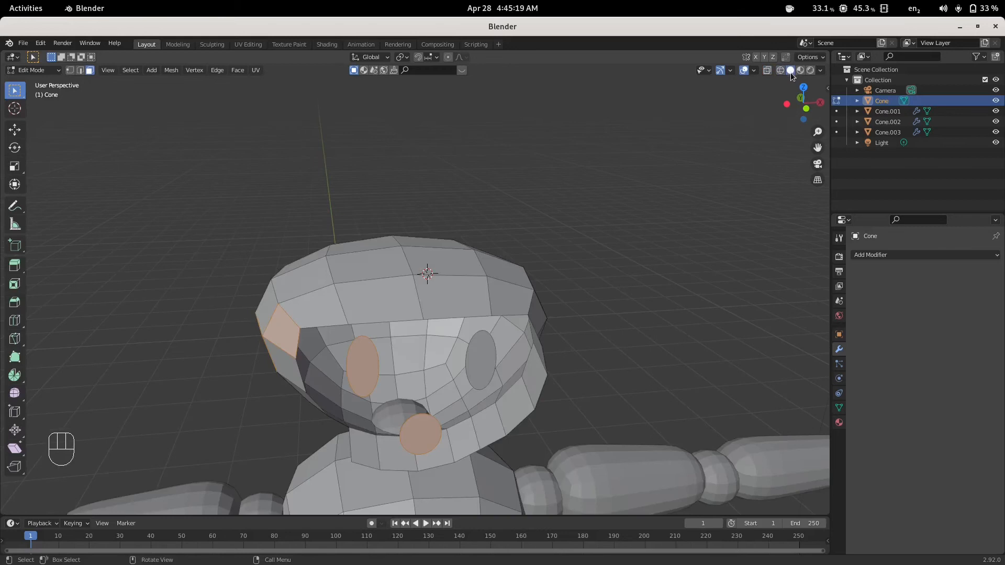
pyautogui.keyDown('shift'); pyautogui.click(367, 372); pyautogui.keyUp('shift')
pyautogui.moveTo(634, 359); pyautogui.dragTo(658, 329, button='middle')
pyautogui.keyDown('shift'); pyautogui.click(445, 126); pyautogui.keyUp('shift')
# - In a see-through right side view, tilt the mouth disc to the face's slope and move it about 0.08 m back and 0.04 m down
pyautogui.press('KP_3')
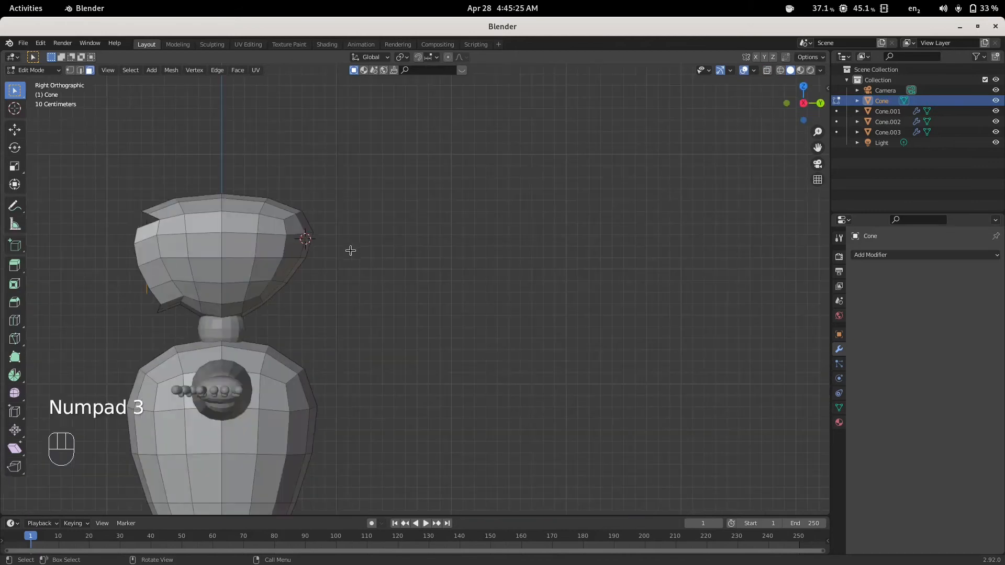
pyautogui.click(767, 70)
pyautogui.press('r')
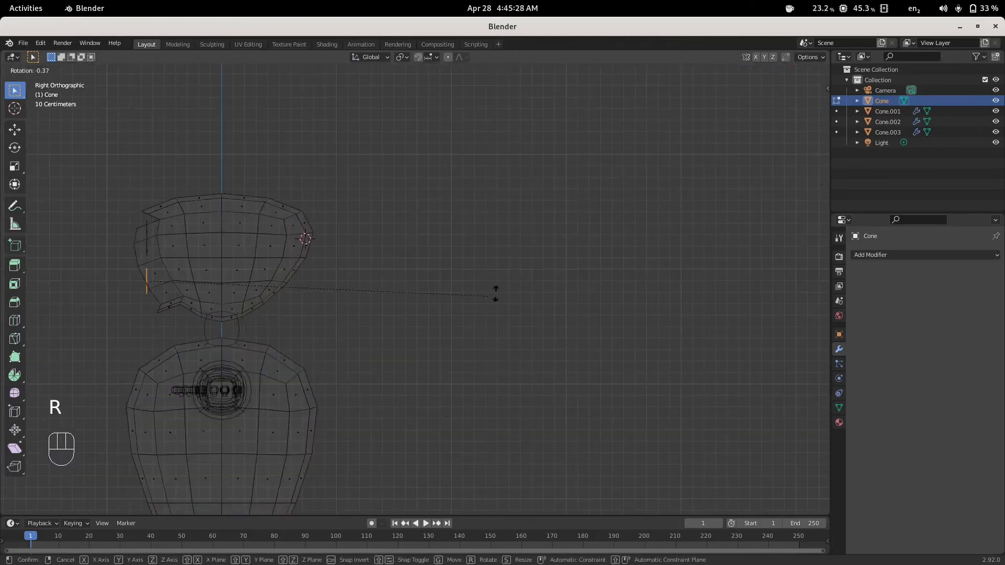
pyautogui.click(507, 212)
pyautogui.press('g')
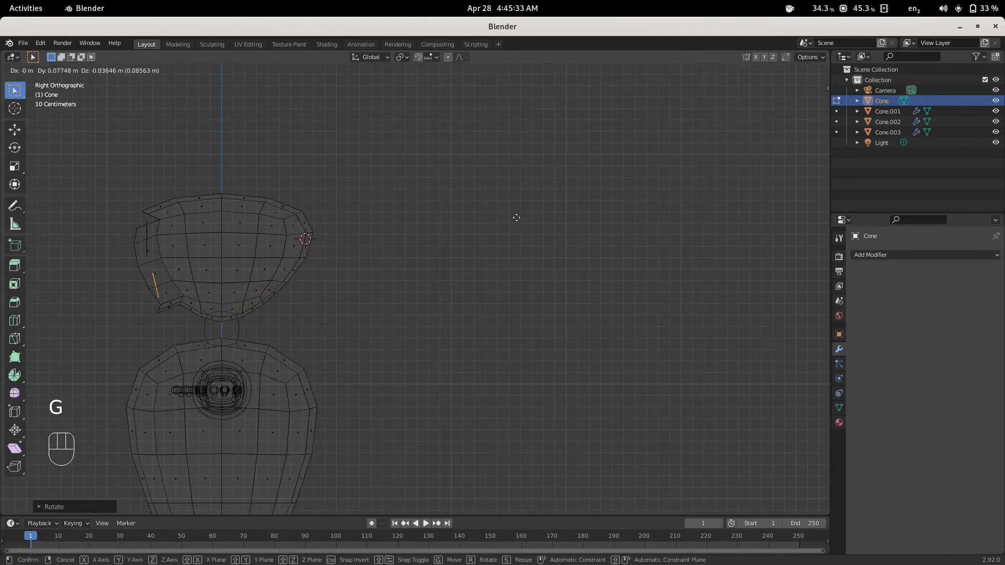
pyautogui.click(516, 218)
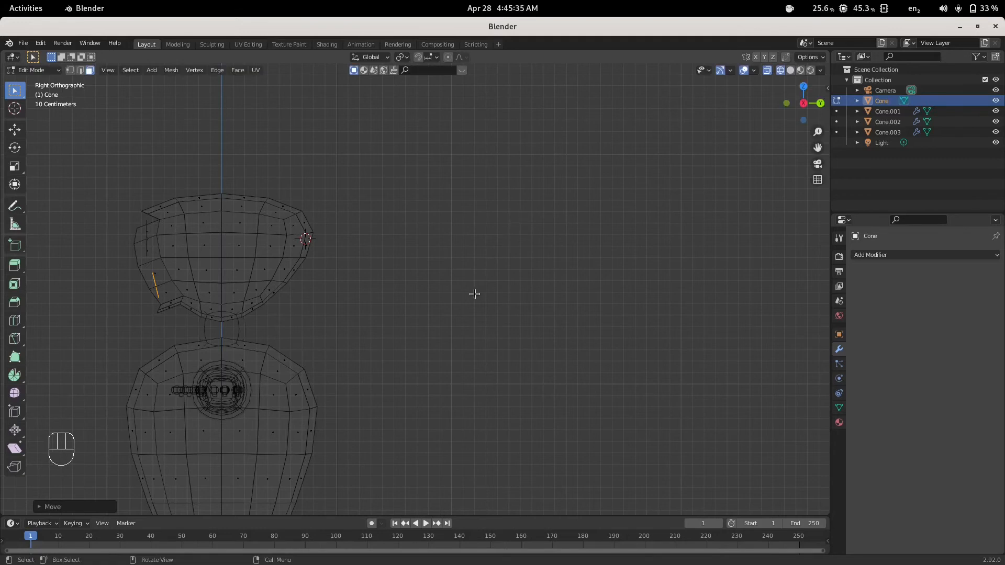
# - Reveal the hidden geometry, grow a selection three times from one central front face of the head, and hide it
pyautogui.hotkey('alt', 'h')
pyautogui.moveTo(444, 325); pyautogui.dragTo(571, 323, button='middle')
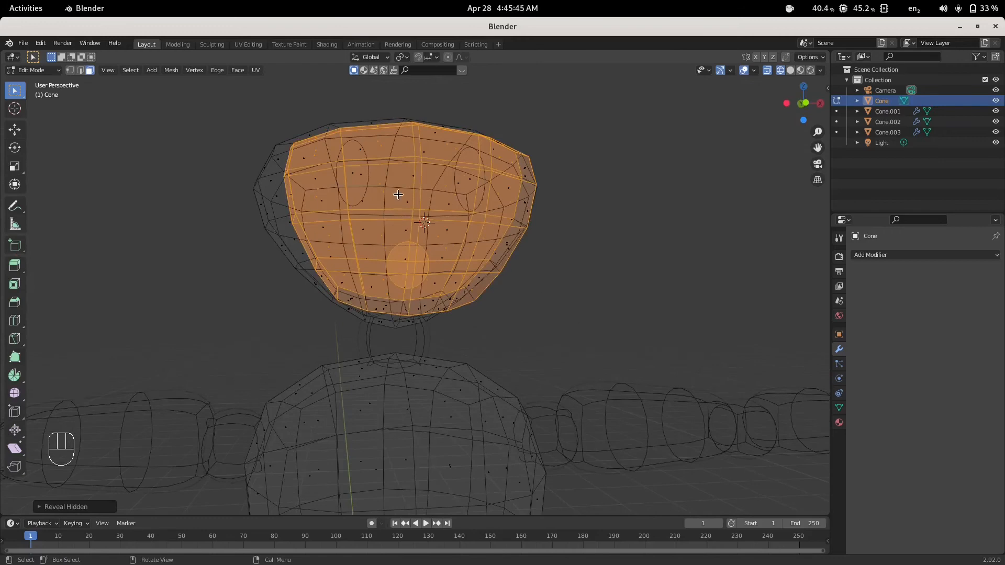
pyautogui.click(402, 218)
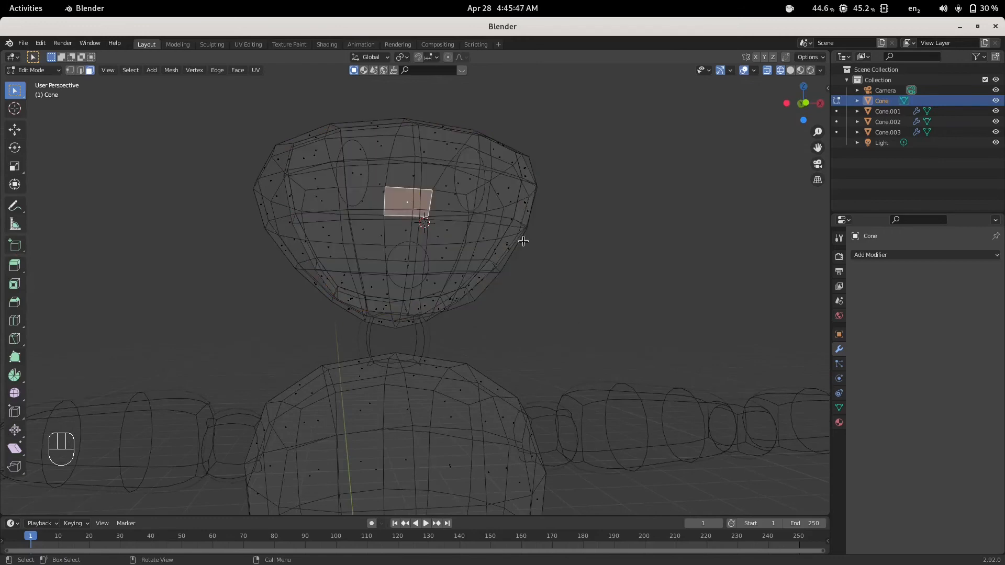
pyautogui.press('ctrl+KP_Add')
pyautogui.press('ctrl+KP_Add')
pyautogui.press('ctrl+KP_Add')
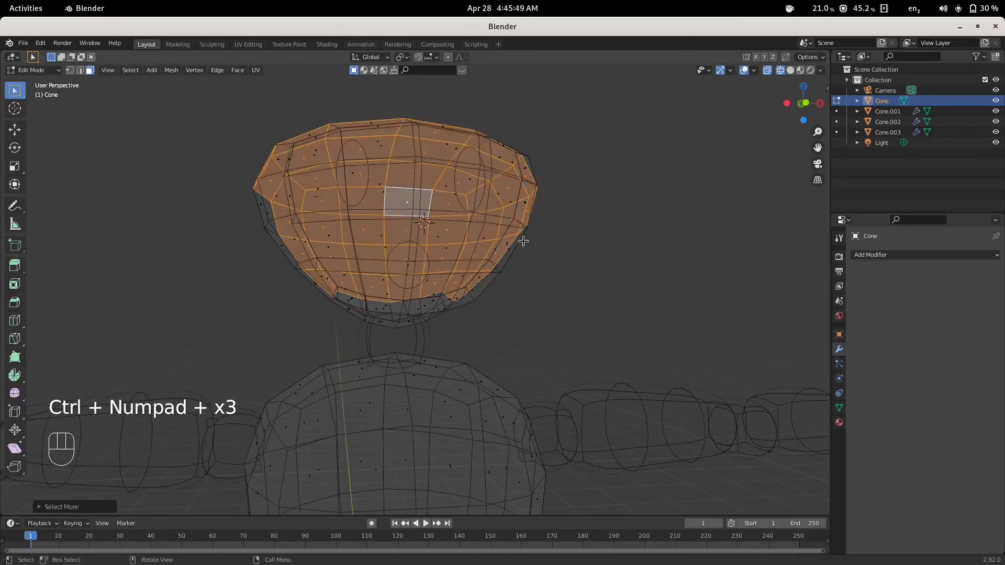
pyautogui.press('h')
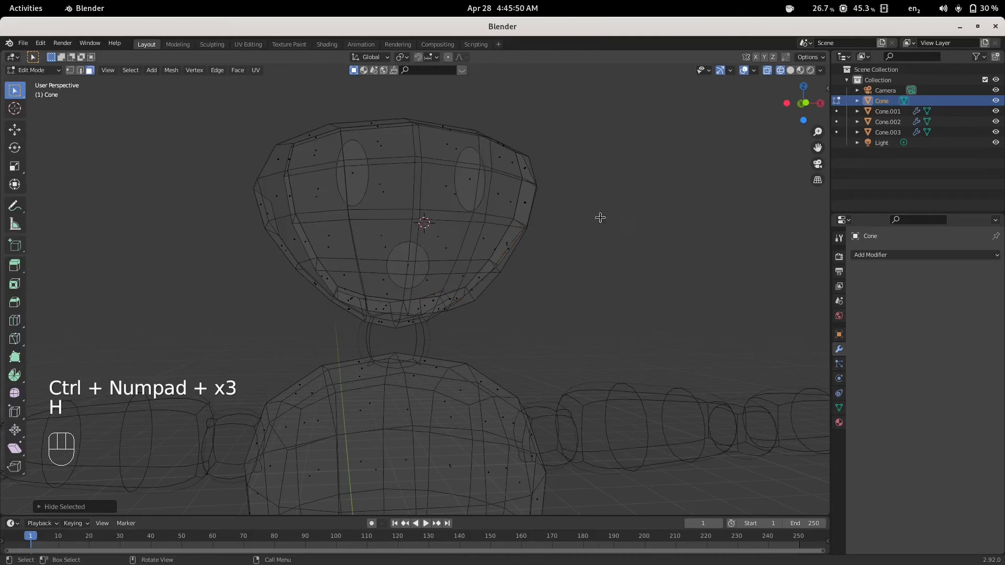
# - In solid display, reveal everything, select the head's outer front faces by growing three times from one face, and hide them
pyautogui.click(790, 71)
pyautogui.moveTo(651, 235)
pyautogui.mouseDown(button='middle')
pyautogui.moveTo(541, 253)
pyautogui.moveTo(520, 269)
pyautogui.moveTo(579, 273)
pyautogui.moveTo(628, 262)
pyautogui.mouseUp(button='middle')
pyautogui.hotkey('alt', 'h')
pyautogui.click(100, 273)
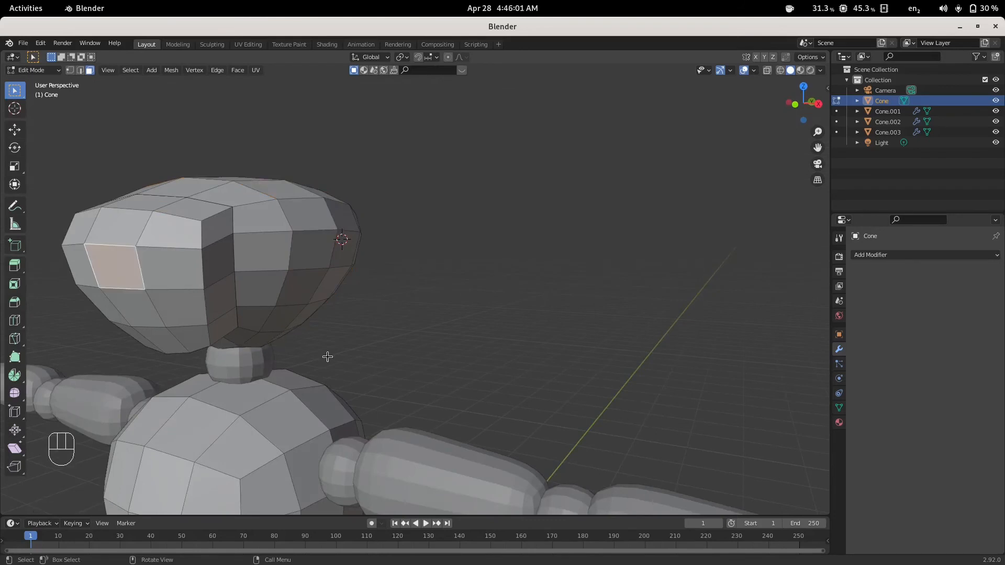
pyautogui.press('ctrl+KP_Add')
pyautogui.press('ctrl+KP_Add')
pyautogui.press('ctrl+KP_Add')
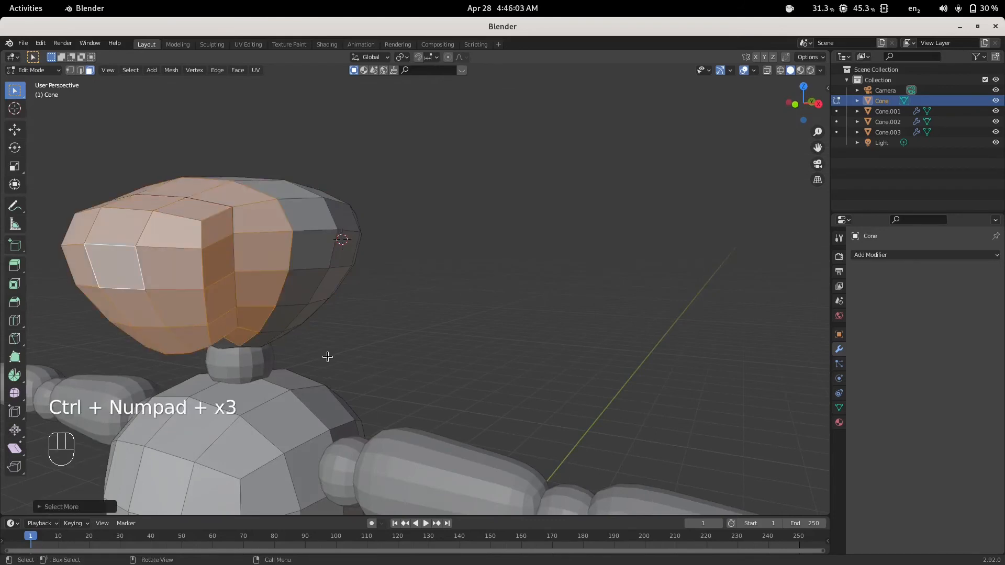
pyautogui.press('h')
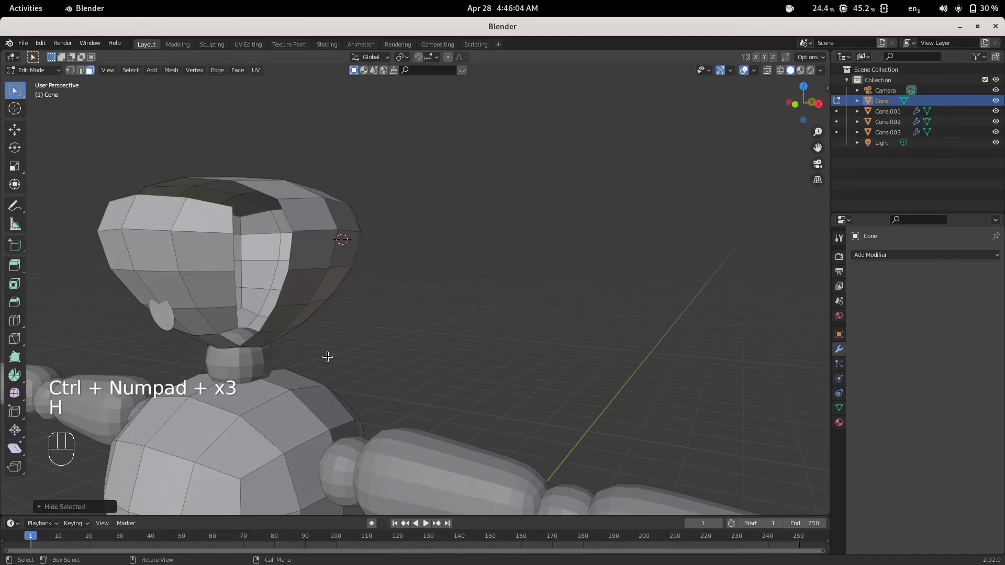
# - Select the mouth and eye discs and move them about 0.10 m forward and 0.03 m down in the right side view
pyautogui.moveTo(328, 356); pyautogui.dragTo(165, 298, button='middle')
pyautogui.keyDown('shift'); pyautogui.click(153, 305); pyautogui.keyUp('shift')
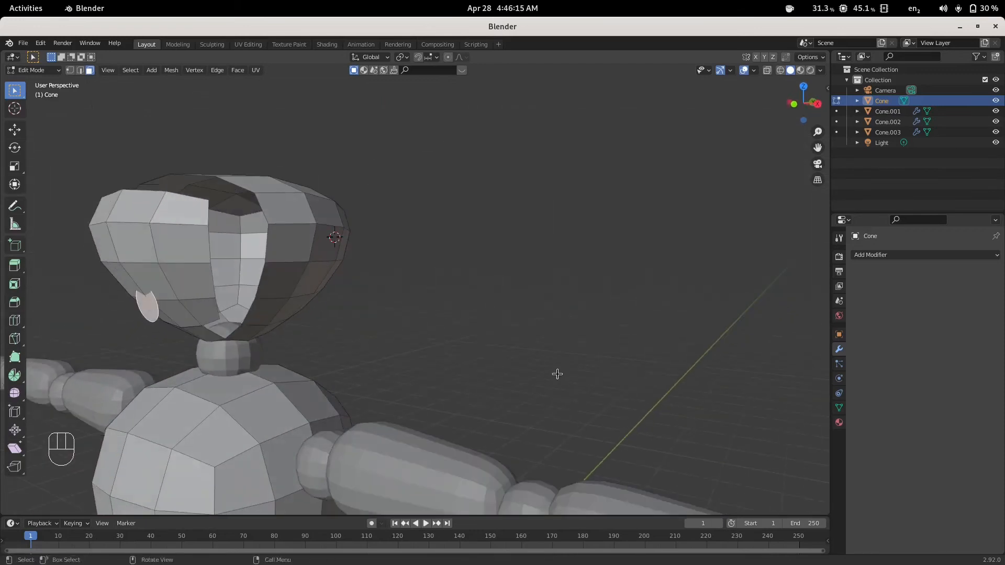
pyautogui.press('KP_3')
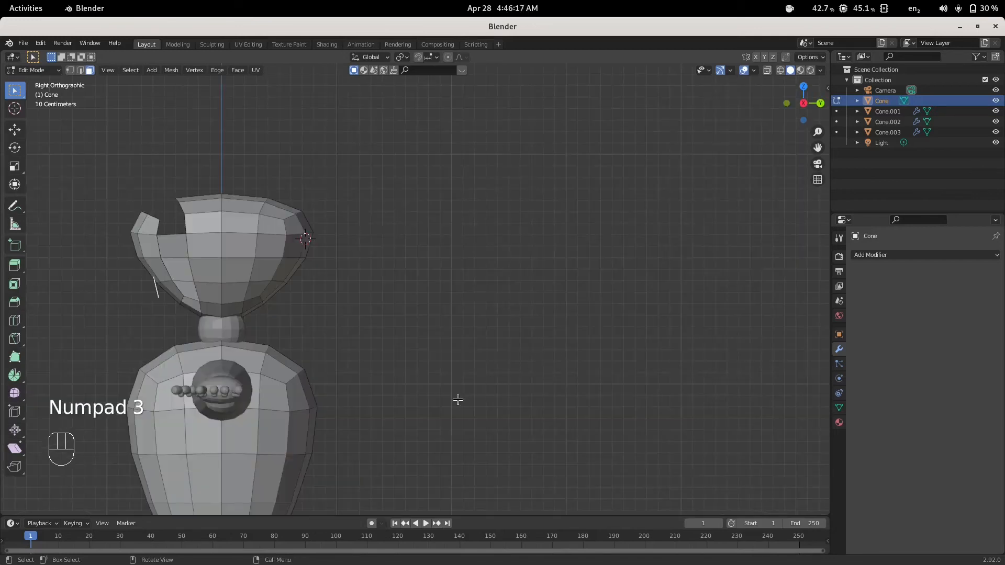
pyautogui.press('g')
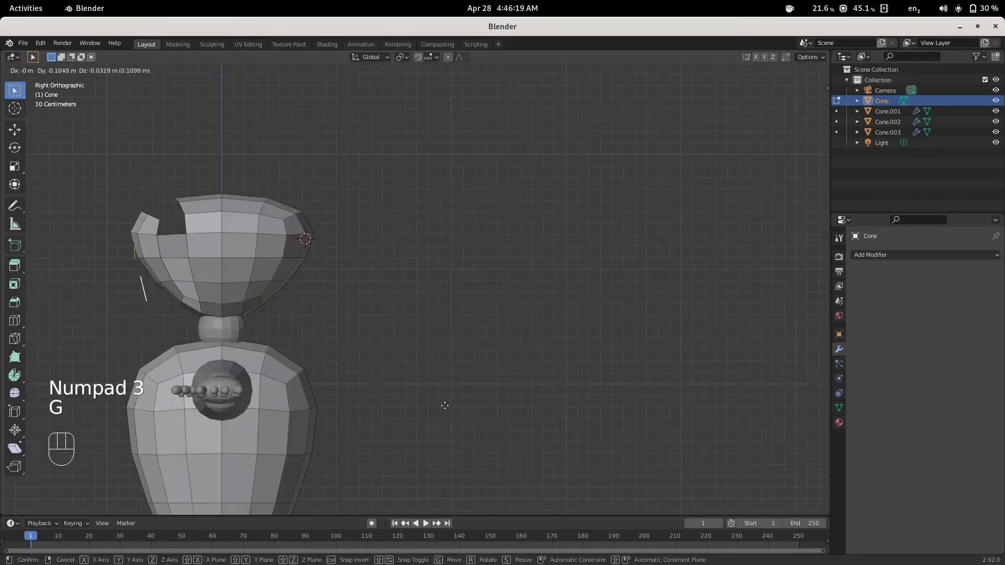
pyautogui.click(444, 406)
# - Deselect the mouth disc and rotate the eye discs in the right side view to follow the face's slope
pyautogui.moveTo(79, 338); pyautogui.dragTo(165, 312, button='middle')
pyautogui.moveTo(545, 276); pyautogui.dragTo(498, 278, button='middle')
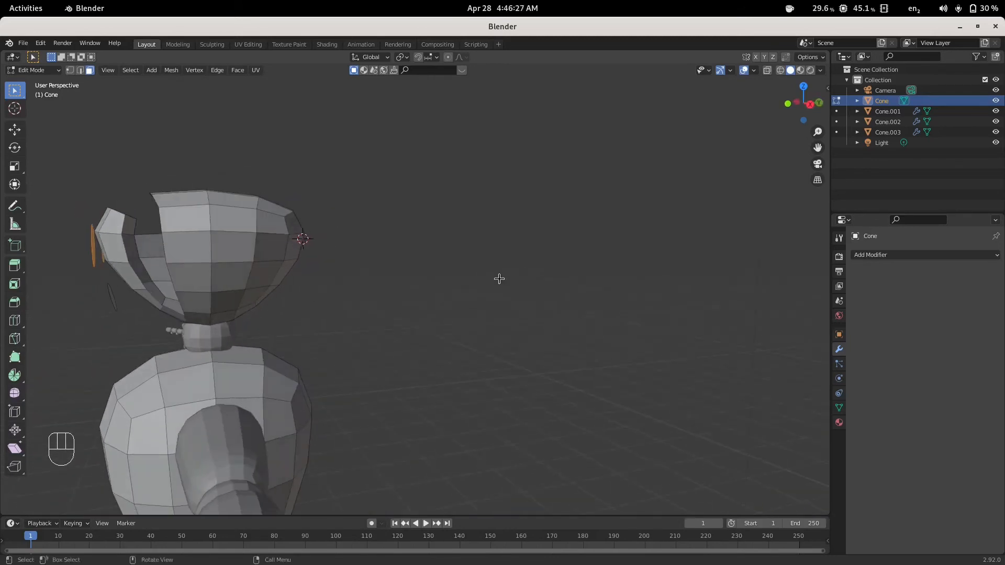
pyautogui.press('KP_3')
pyautogui.press('r')
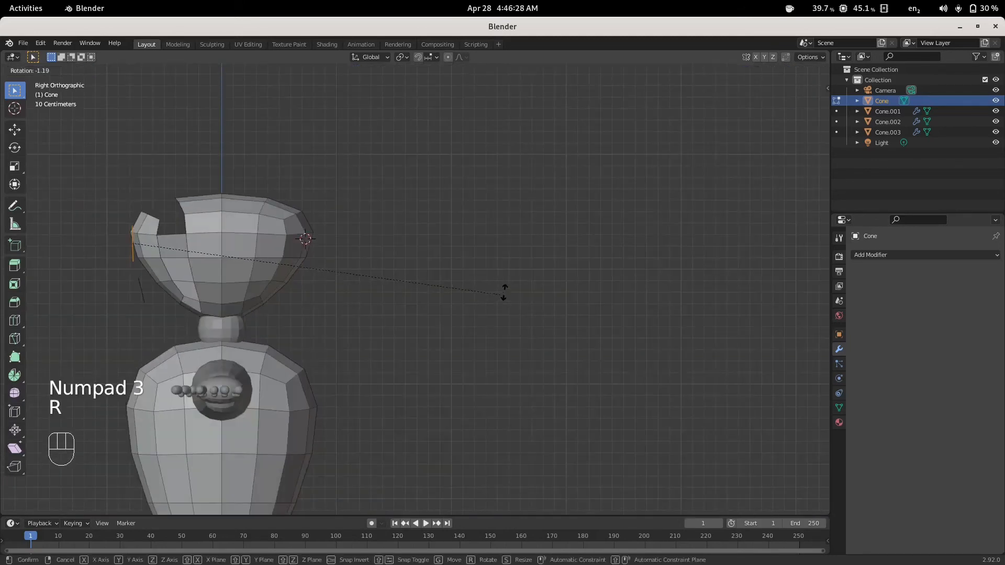
pyautogui.click(523, 255)
# - Select only the mouth disc, rotate it slightly in the right side view and move it back along Y towards the face
pyautogui.moveTo(524, 254); pyautogui.dragTo(541, 306, button='middle')
pyautogui.keyDown('shift'); pyautogui.click(165, 272); pyautogui.keyUp('shift')
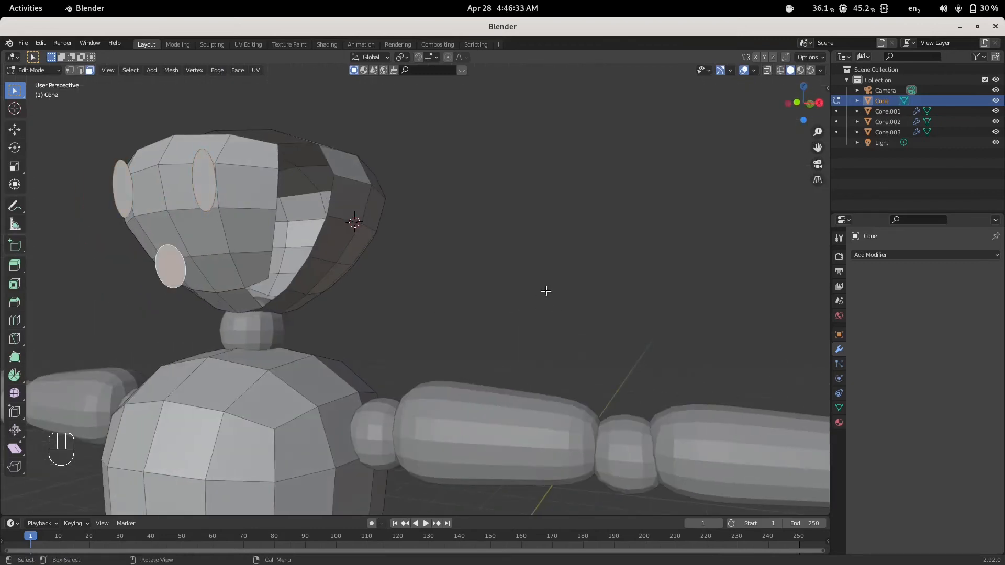
pyautogui.press('KP_3')
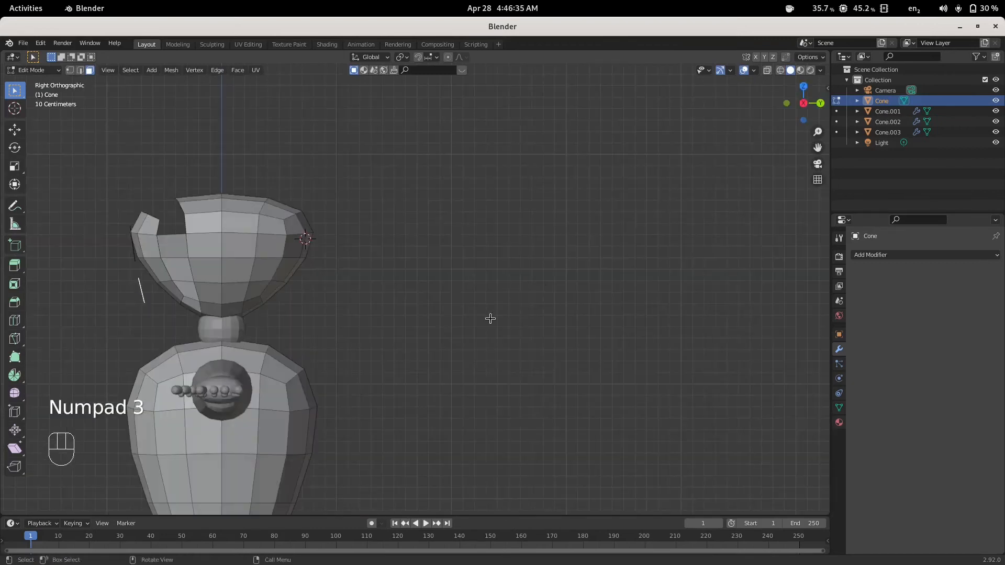
pyautogui.press('r')
pyautogui.click(518, 291)
pyautogui.press('g')
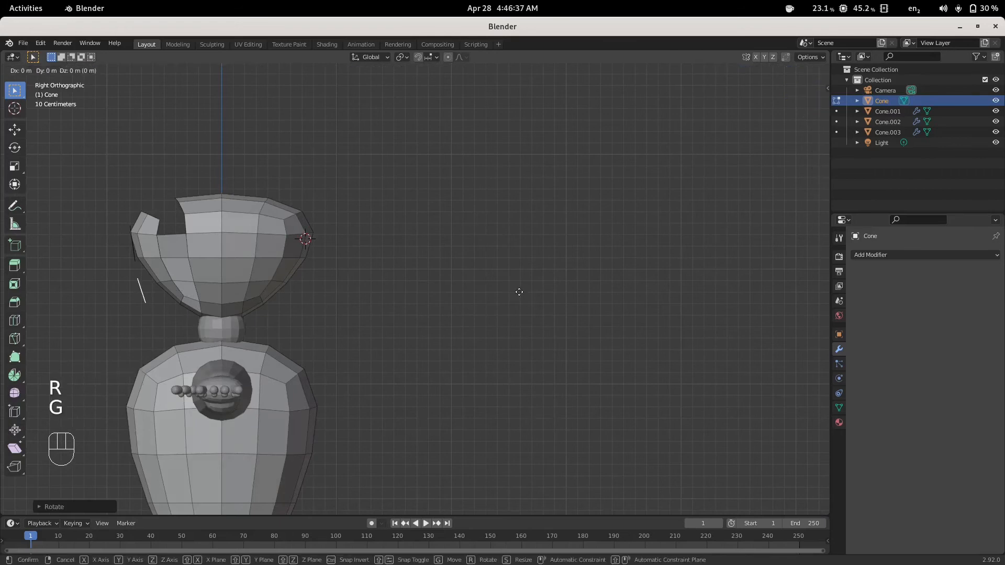
pyautogui.press('y')
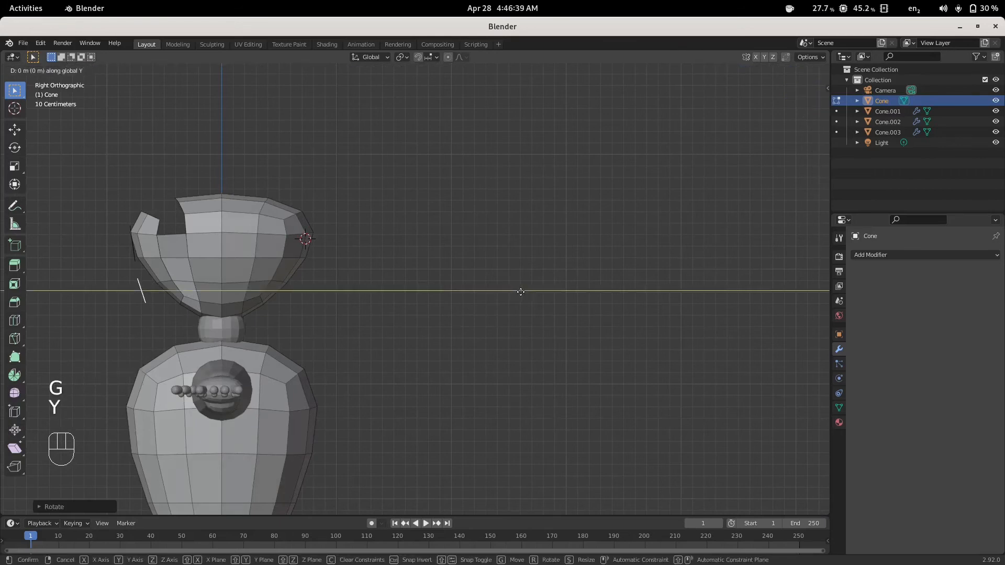
pyautogui.click(532, 287)
# - Reveal the hidden head faces, clear the selection and return to Object Mode with nothing selected
pyautogui.moveTo(531, 288); pyautogui.dragTo(606, 301, button='middle')
pyautogui.hotkey('alt', 'h')
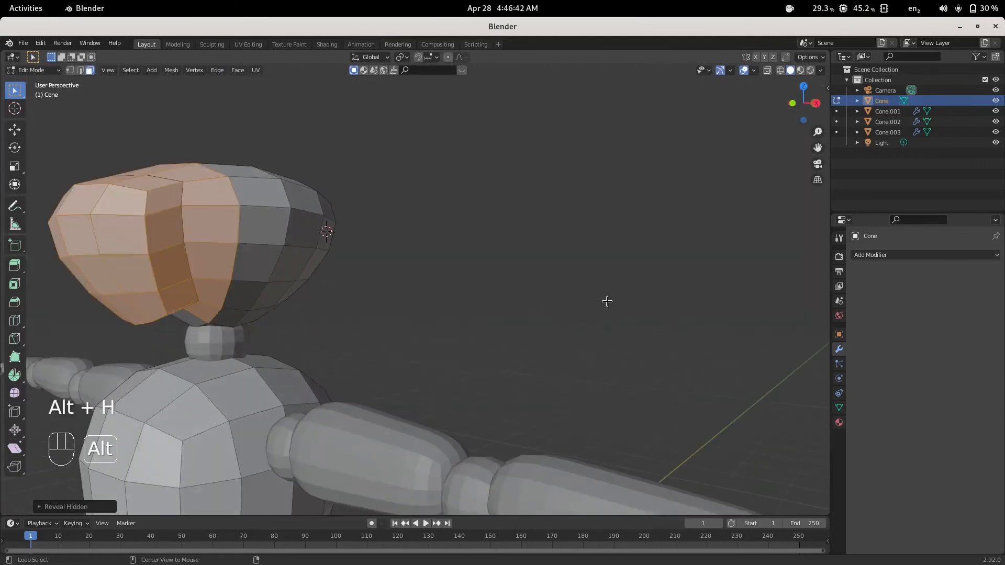
pyautogui.moveTo(523, 318); pyautogui.dragTo(511, 338, button='middle')
pyautogui.click(554, 328)
pyautogui.scroll(-3, 511, 339)
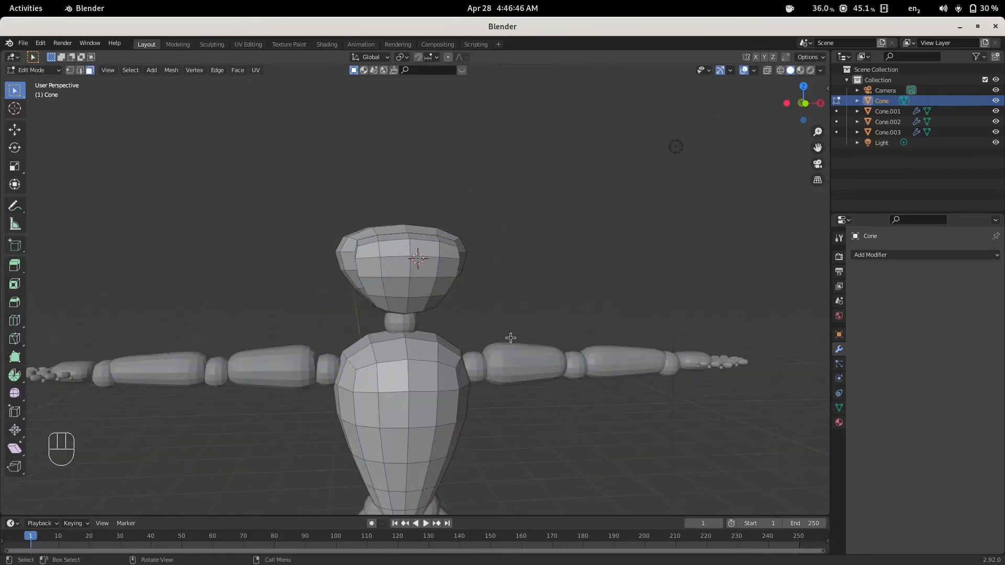
pyautogui.scroll(-3, 343, 277)
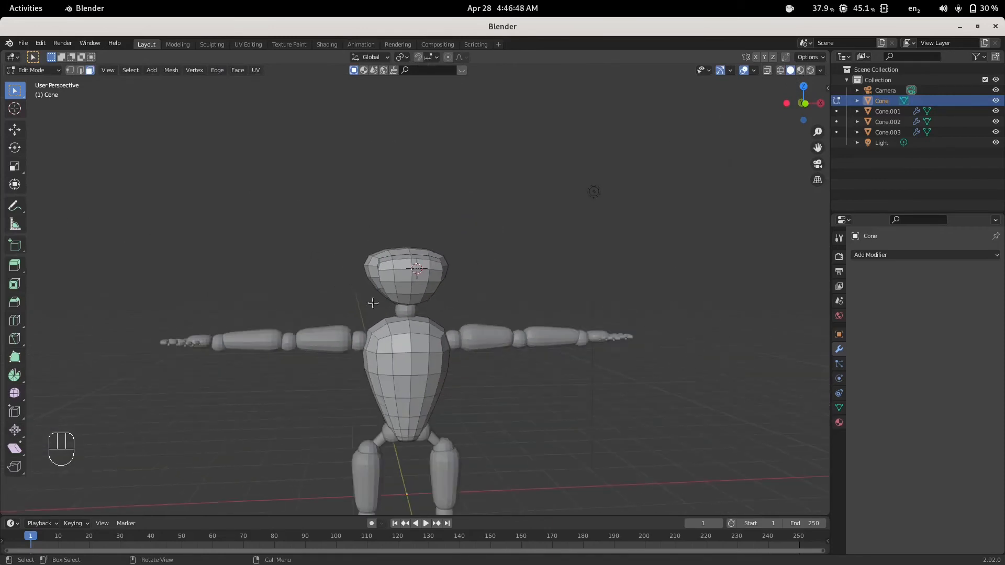
pyautogui.press('Tab')
pyautogui.scroll(-2, 550, 364)
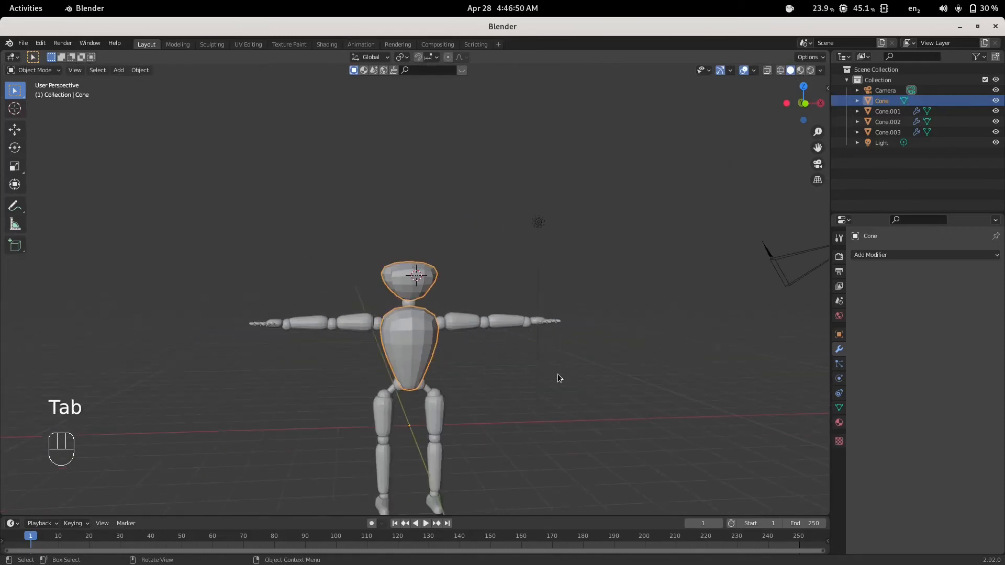
pyautogui.click(628, 381)
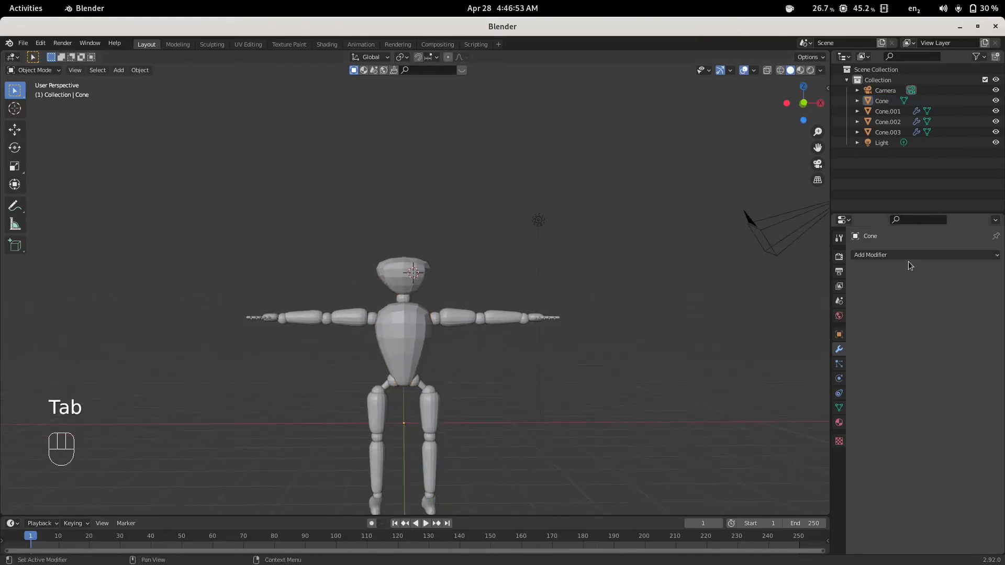
# - Create a new material for the Cone object that forms the head and torso
pyautogui.click(839, 423)
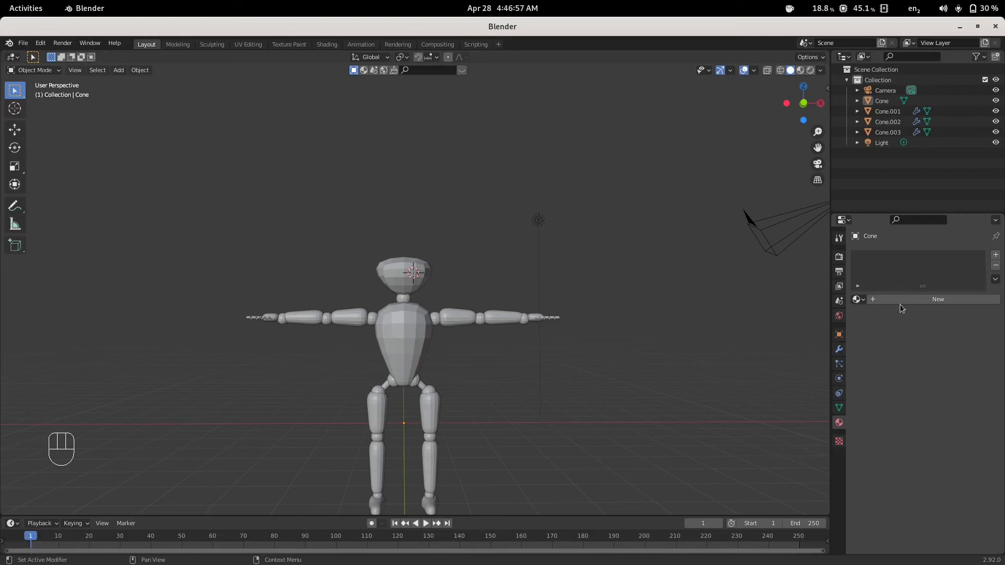
pyautogui.click(900, 301)
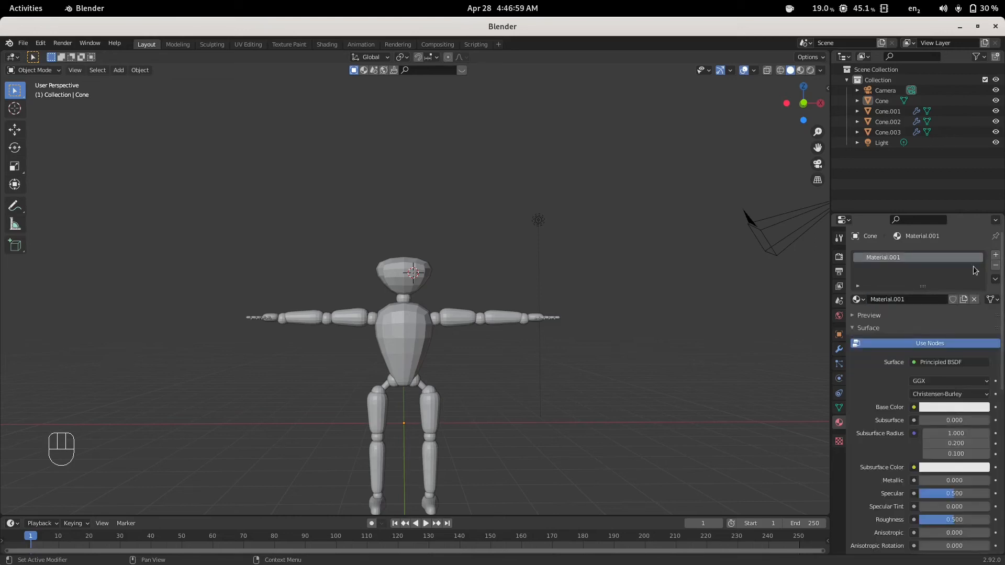
# - Set the base colour of the Cone object's new material to saturated red and rename the material Body
pyautogui.click(955, 406)
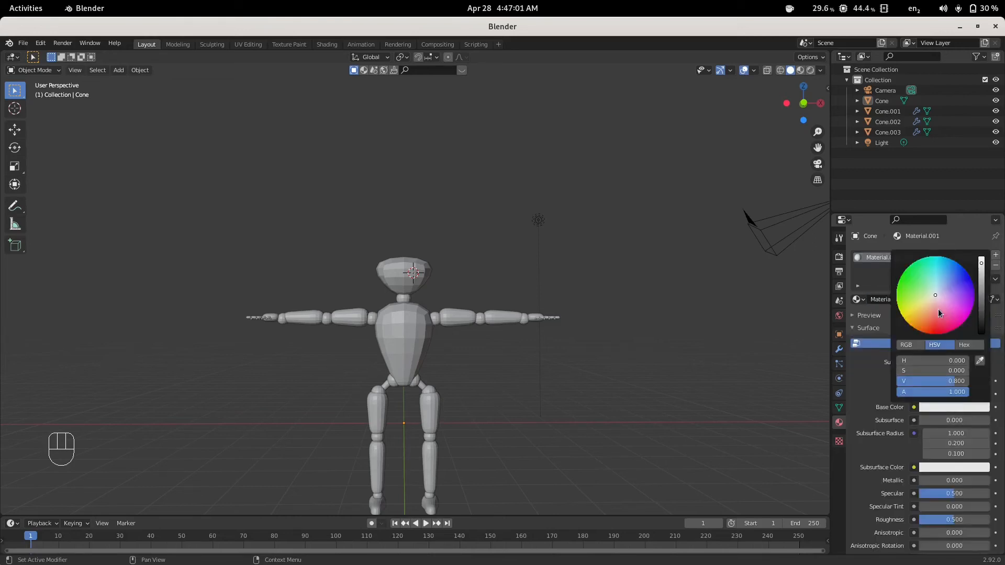
pyautogui.moveTo(939, 313); pyautogui.dragTo(940, 336)
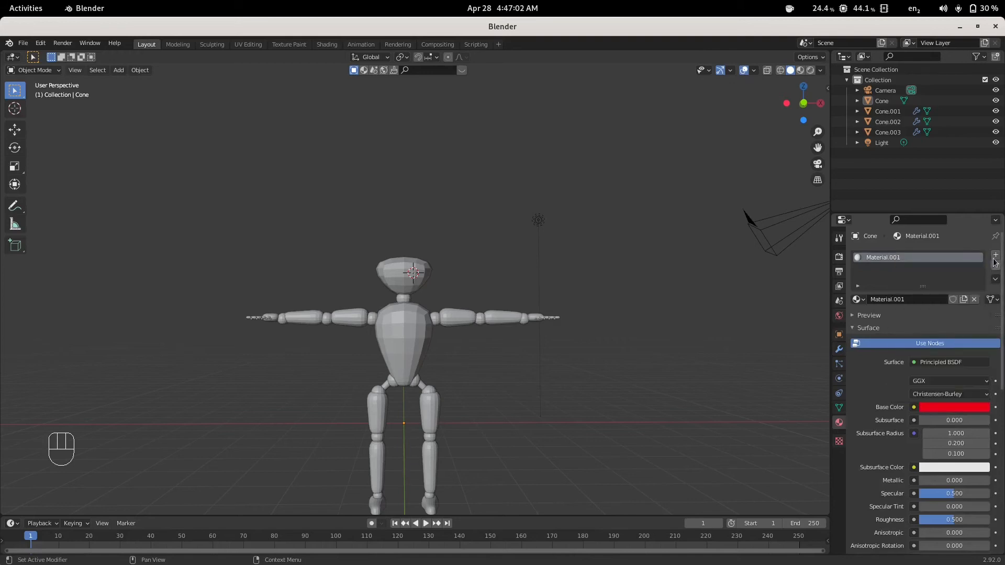
pyautogui.doubleClick(958, 259)
pyautogui.write('Body')
pyautogui.press('Return')
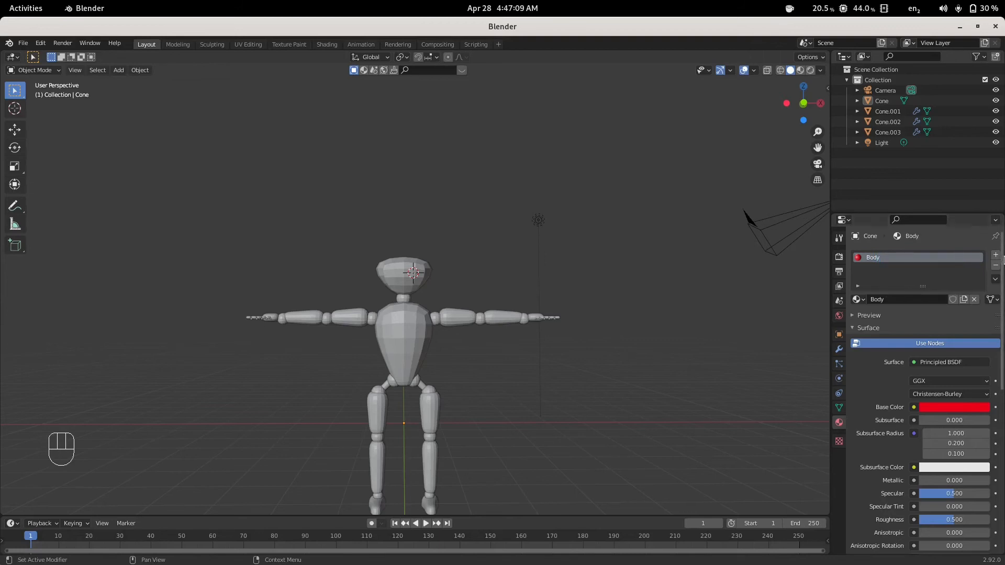
# - Add a second material slot with a new material to the Cone object and set its roughness to 0
pyautogui.click(996, 254)
pyautogui.click(916, 321)
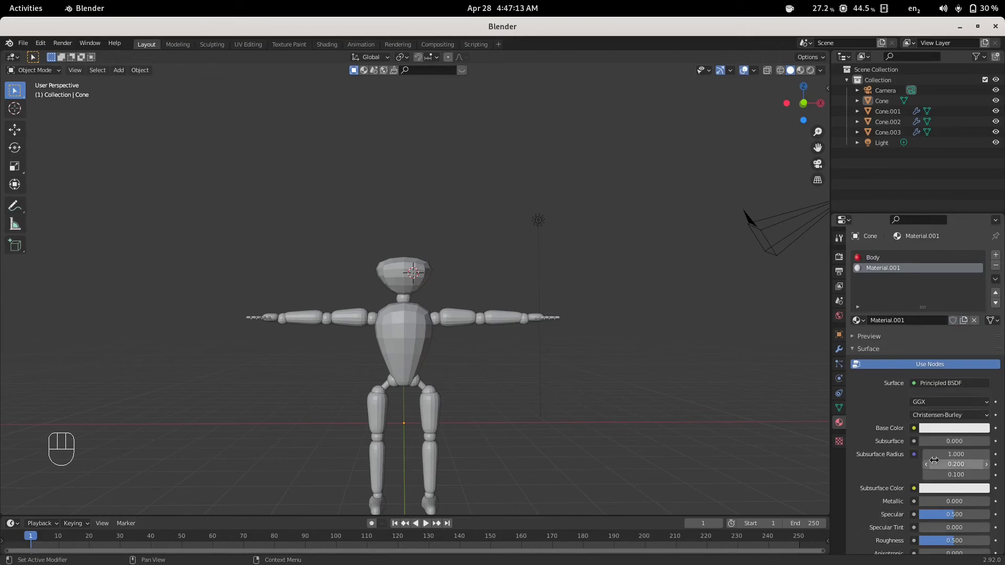
pyautogui.scroll(-1, 902, 518)
pyautogui.scroll(-1, 902, 518)
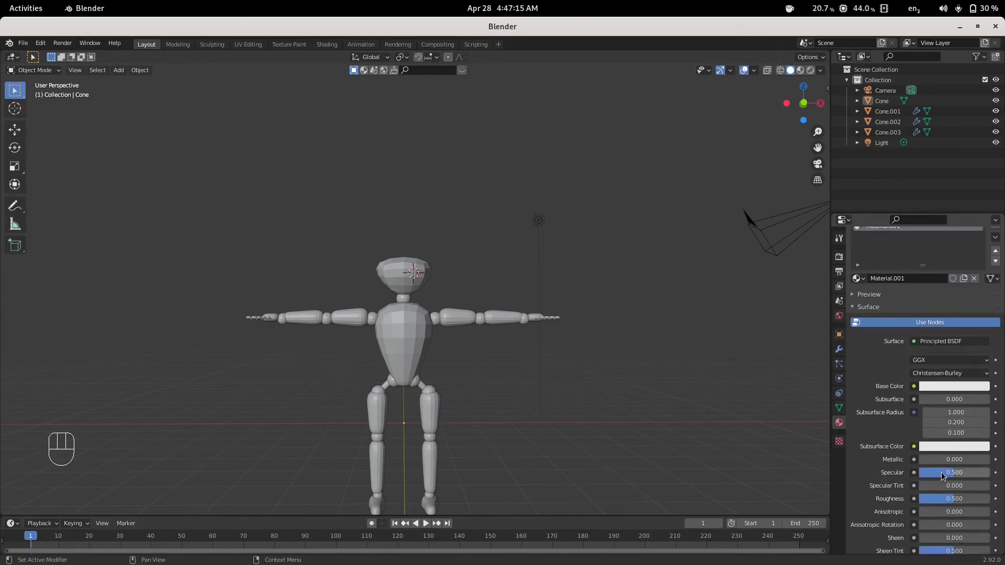
pyautogui.moveTo(955, 498); pyautogui.dragTo(917, 499)
pyautogui.scroll(-4, 917, 498)
pyautogui.scroll(4, 912, 489)
pyautogui.scroll(2, 911, 471)
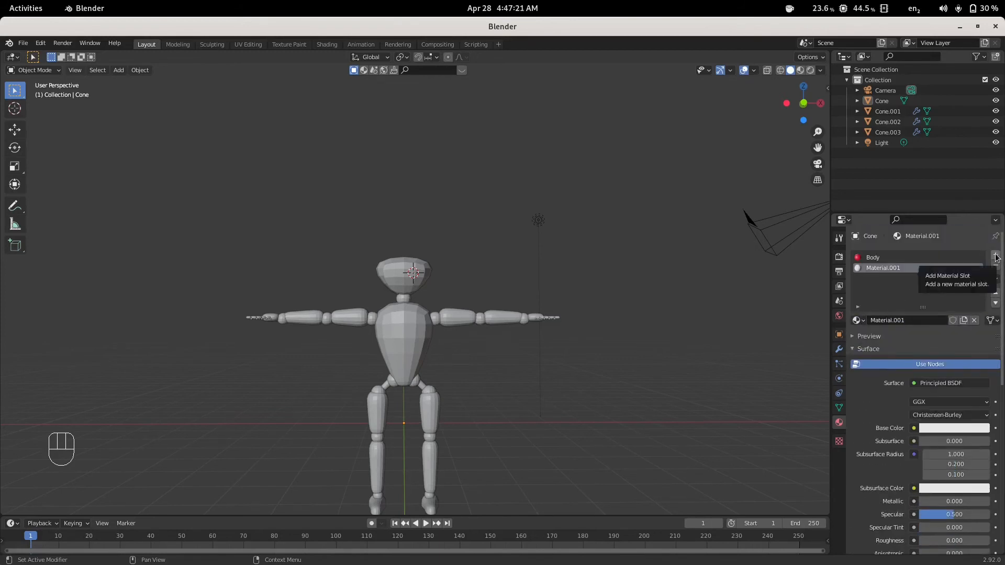
# - Rename the second, white material of the Cone object as Joints
pyautogui.doubleClick(925, 267)
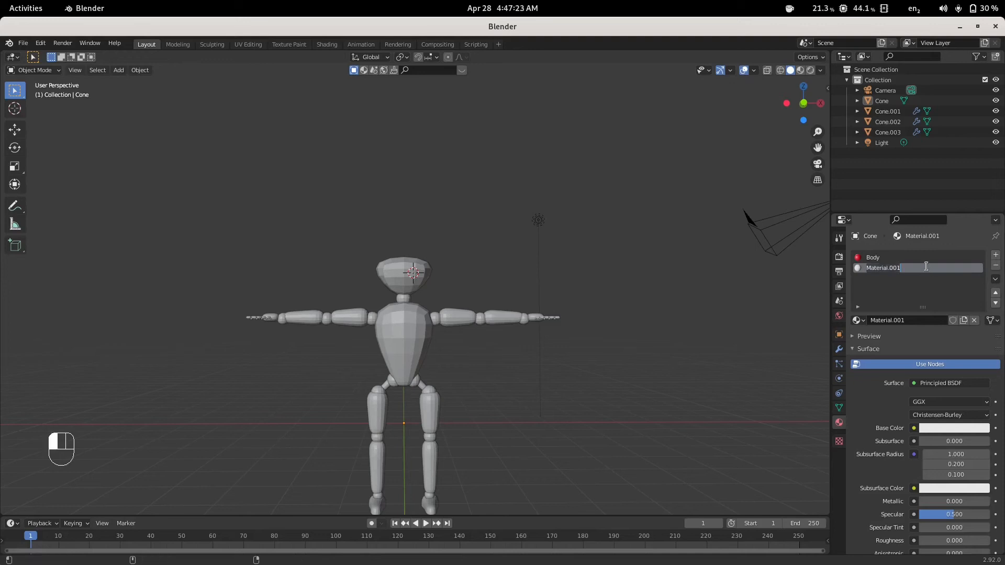
pyautogui.write('Joint')
pyautogui.press('Return')
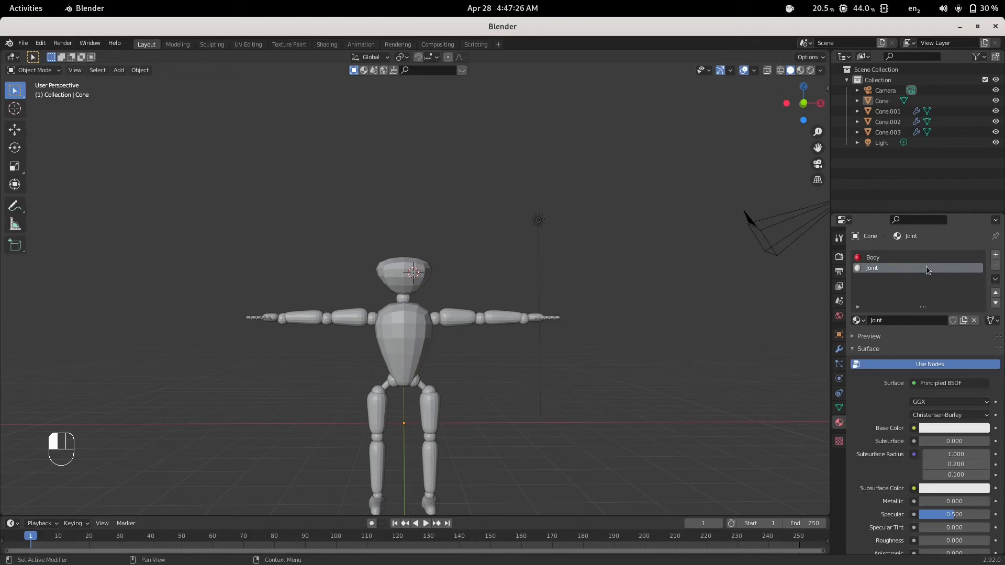
pyautogui.press('F2')
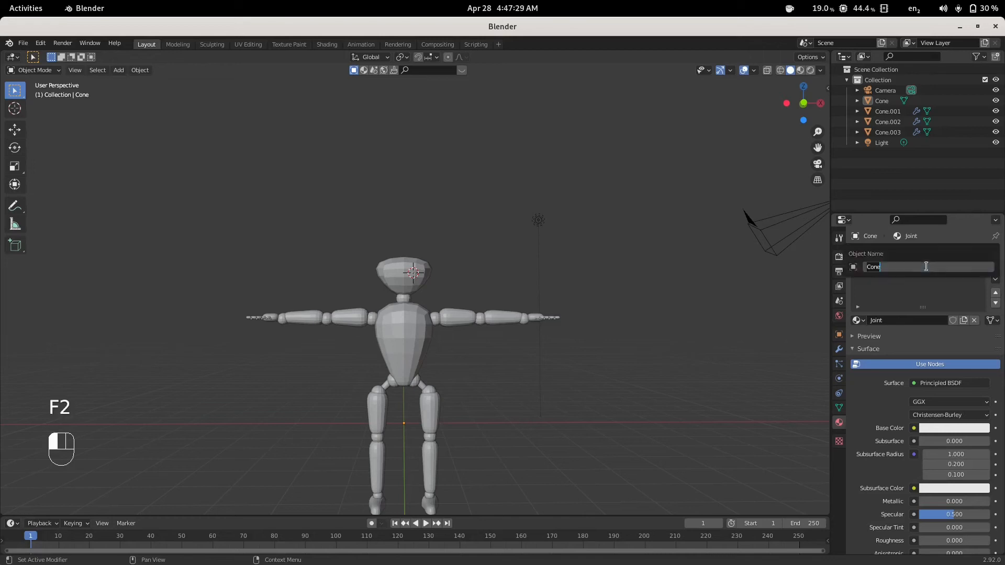
pyautogui.click(912, 293)
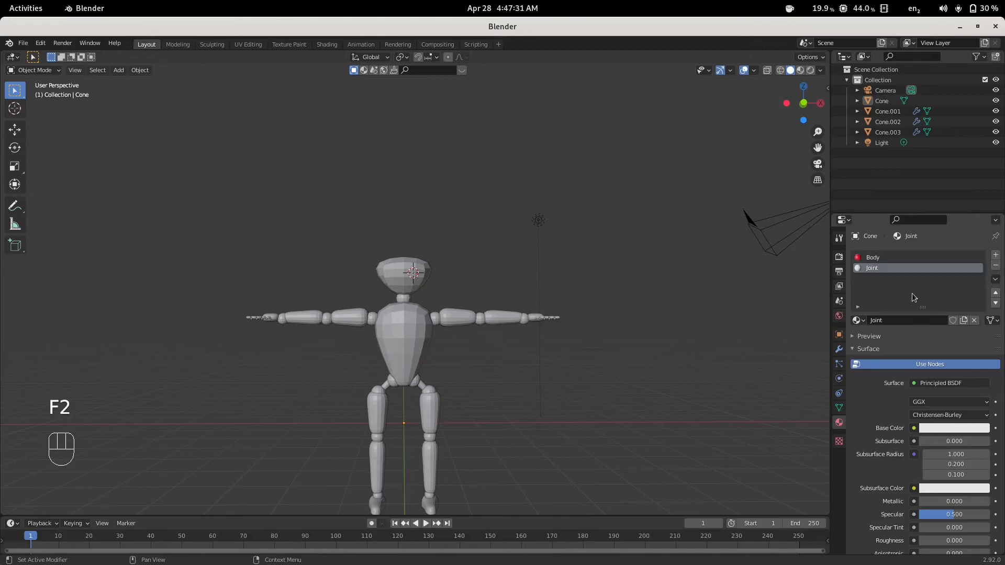
pyautogui.doubleClick(902, 267)
pyautogui.click(902, 268)
# - Make the Body material active and lower its roughness to 0
pyautogui.click(888, 257)
pyautogui.scroll(-4, 967, 432)
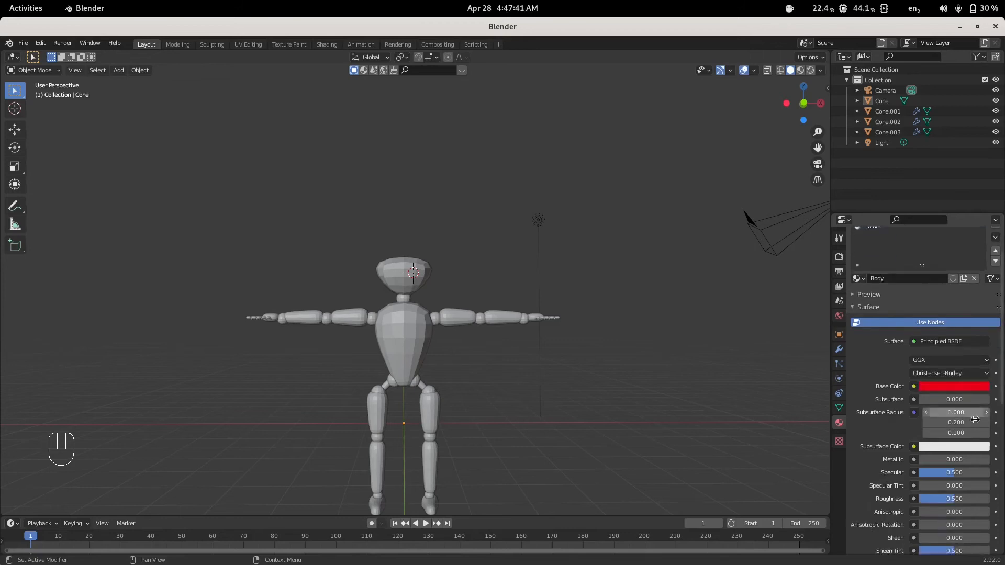
pyautogui.moveTo(958, 457); pyautogui.dragTo(921, 457)
pyautogui.scroll(4, 935, 296)
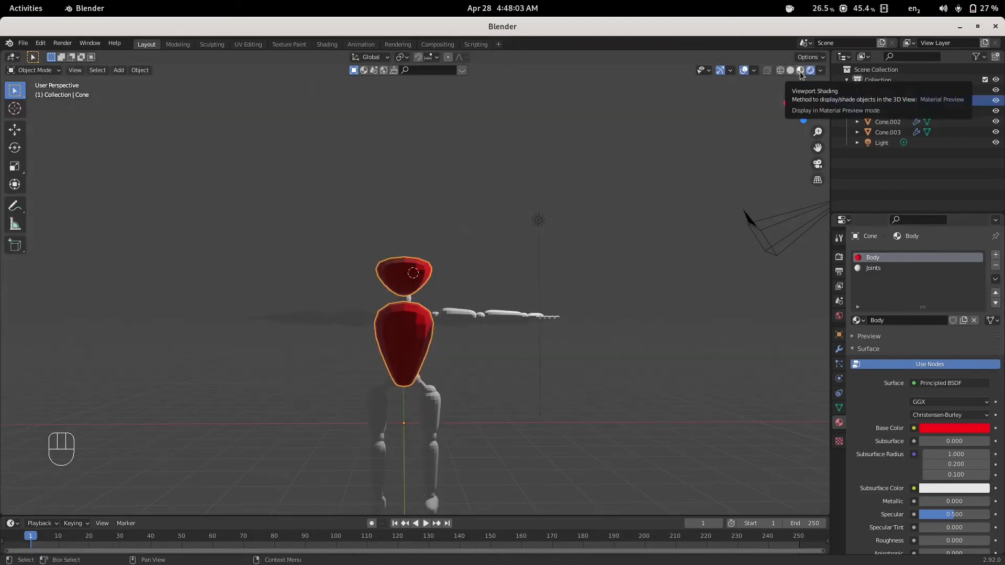
# - Show the viewport in Material Preview and give the limbs object Cone.001 the existing Body material
pyautogui.click(801, 71)
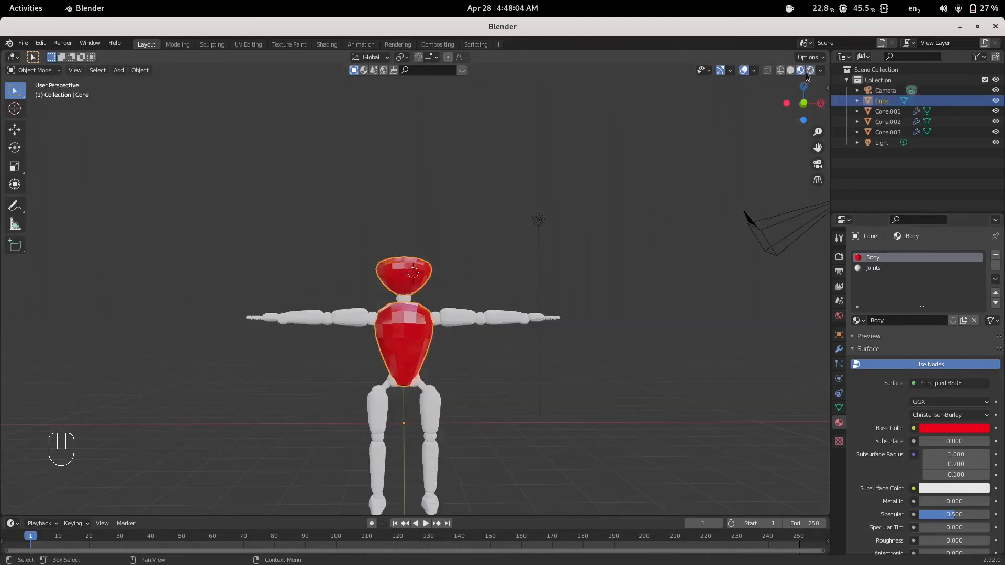
pyautogui.moveTo(546, 260); pyautogui.dragTo(536, 270, button='middle')
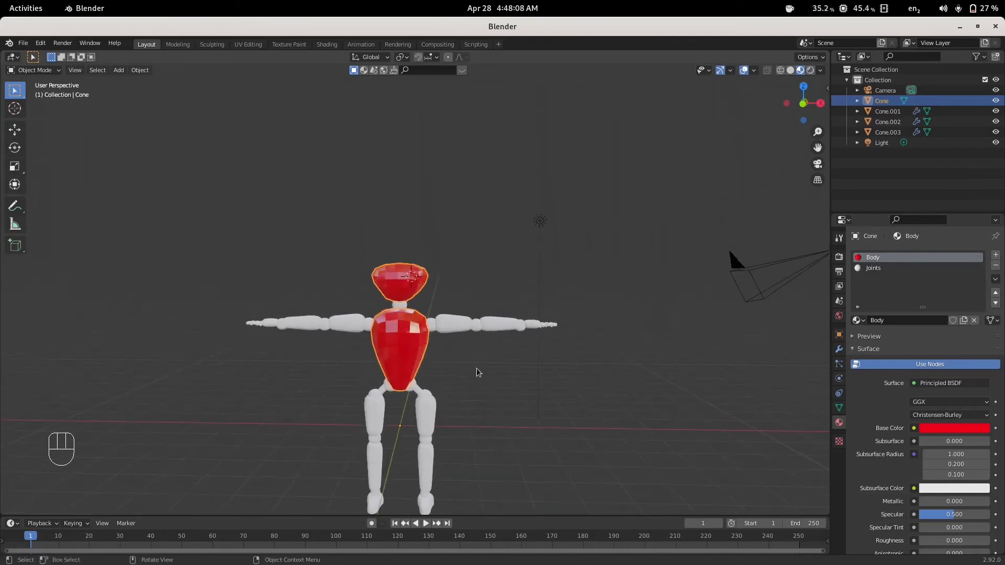
pyautogui.click(430, 418)
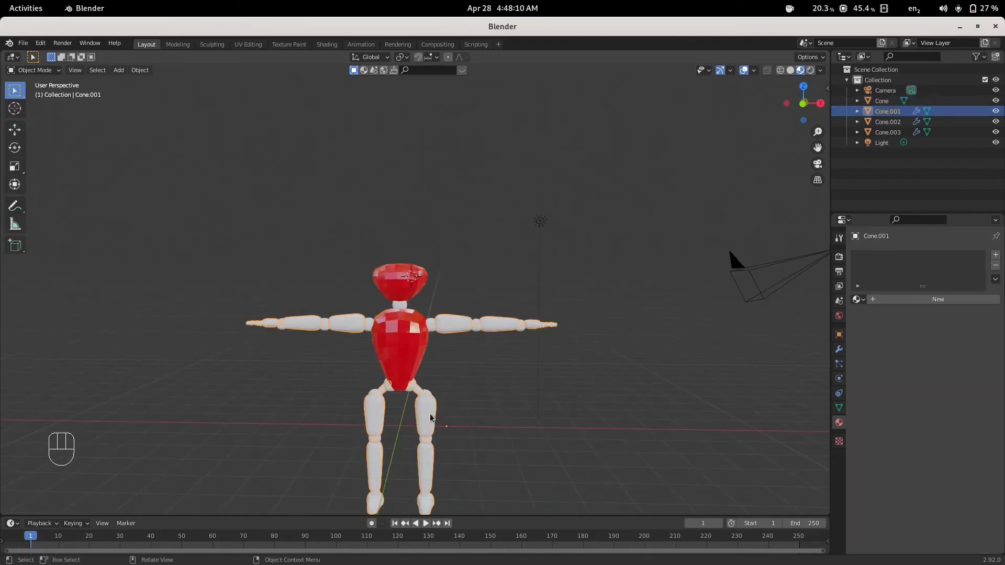
pyautogui.click(857, 299)
pyautogui.click(872, 315)
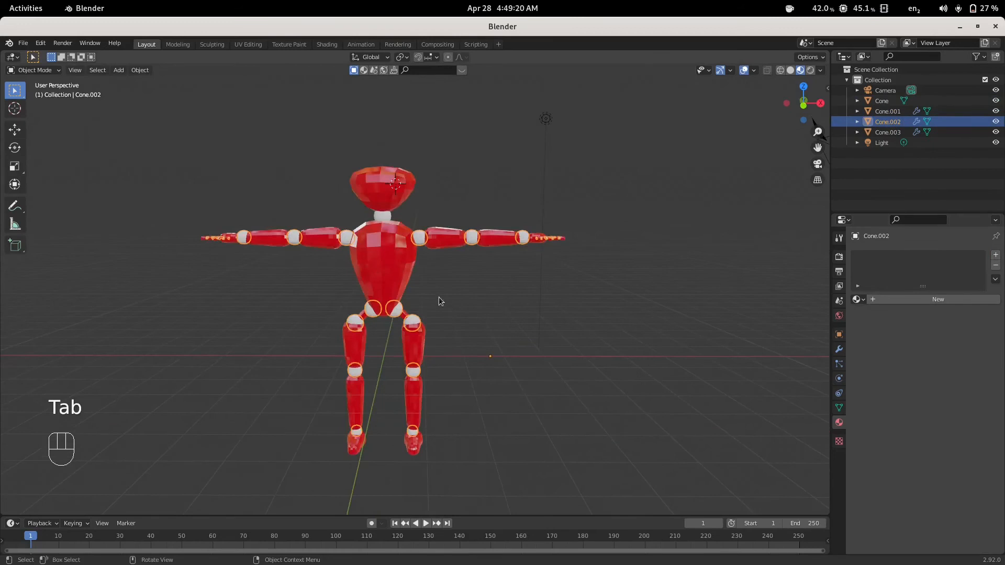
pyautogui.click(411, 279)
pyautogui.press('Tab')
pyautogui.press('Tab')
pyautogui.click(440, 284)
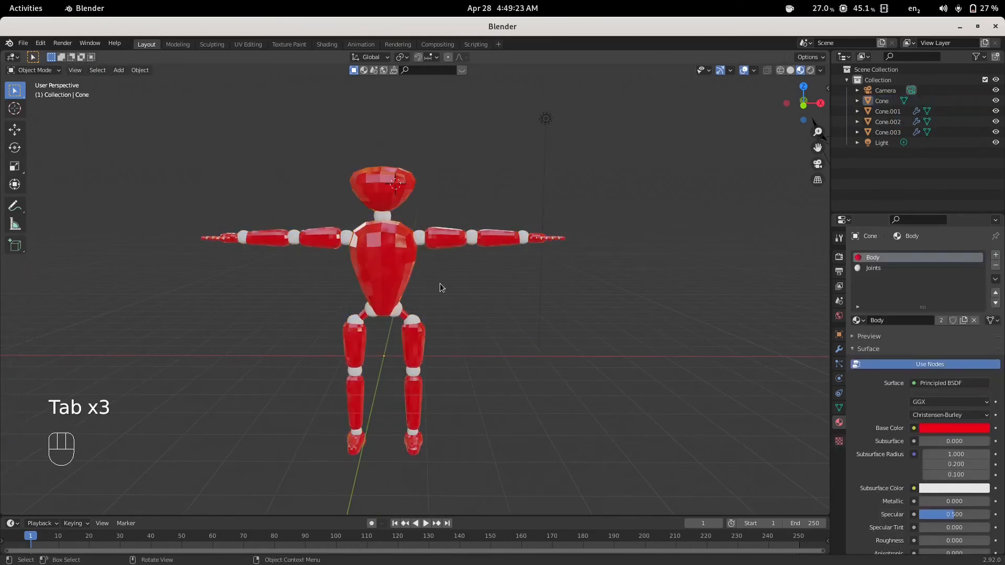
# - Open the Cone head and torso mesh in Edit Mode and add a third material slot with a new material
pyautogui.click(397, 268)
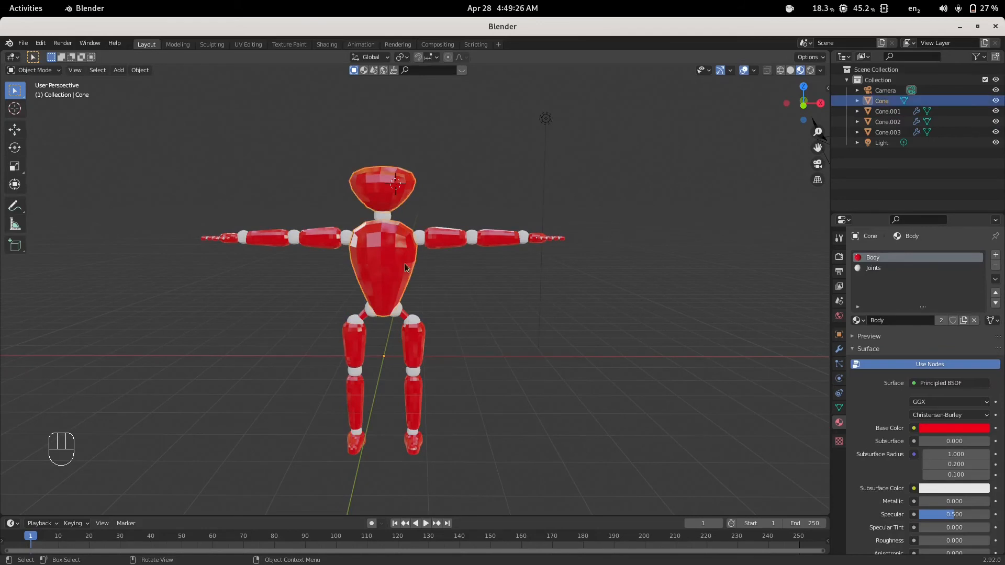
pyautogui.press('Tab')
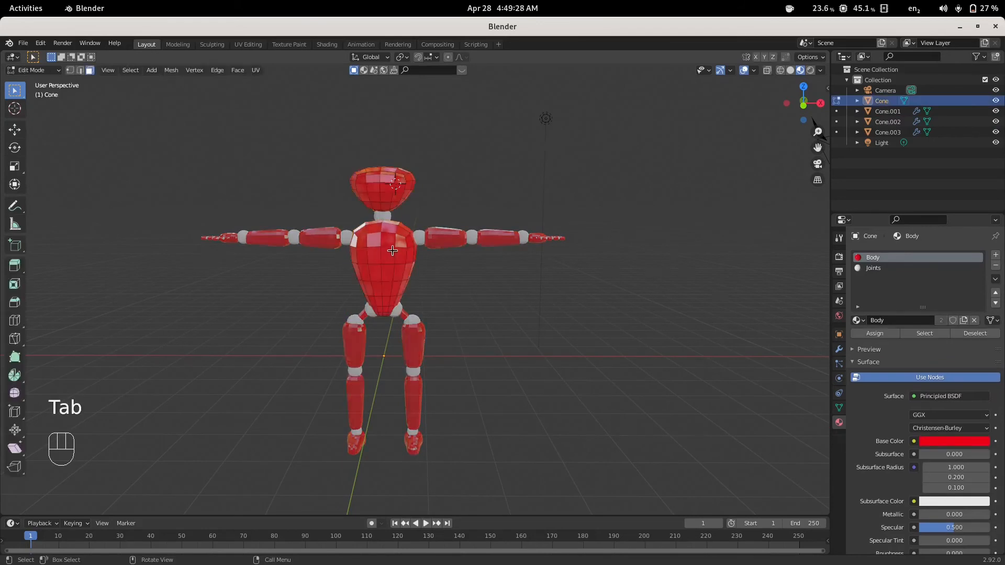
pyautogui.scroll(3, 430, 274)
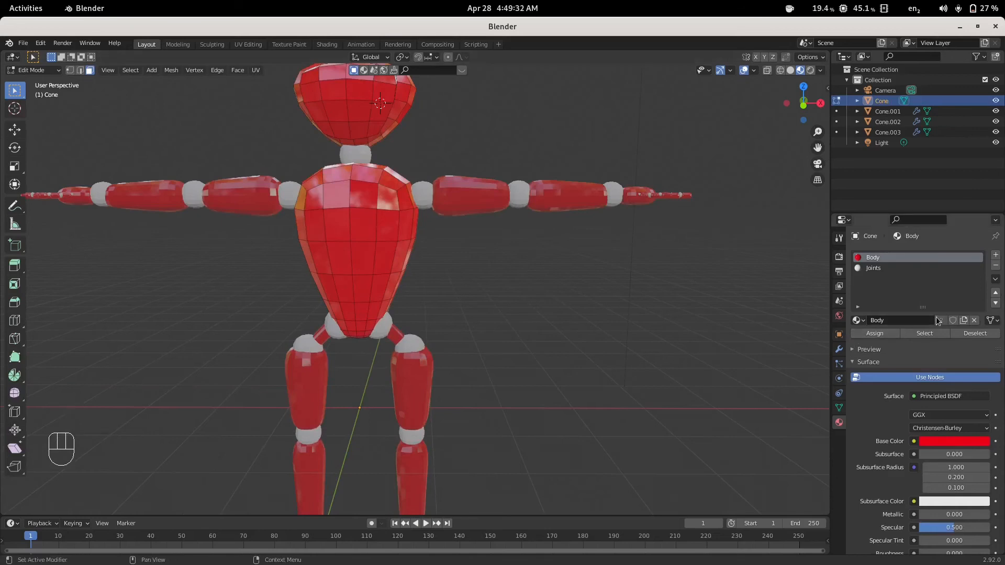
pyautogui.click(995, 256)
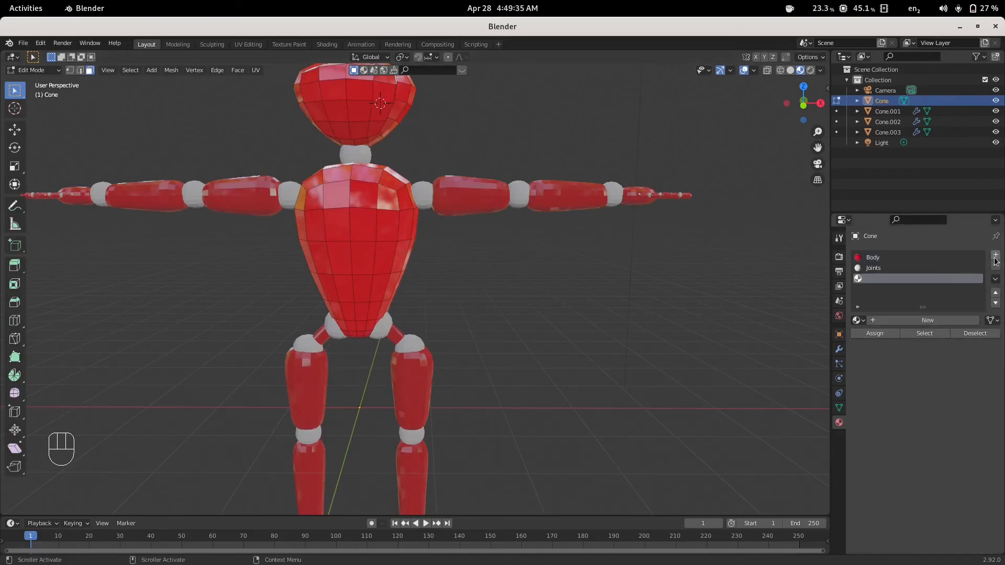
pyautogui.click(941, 322)
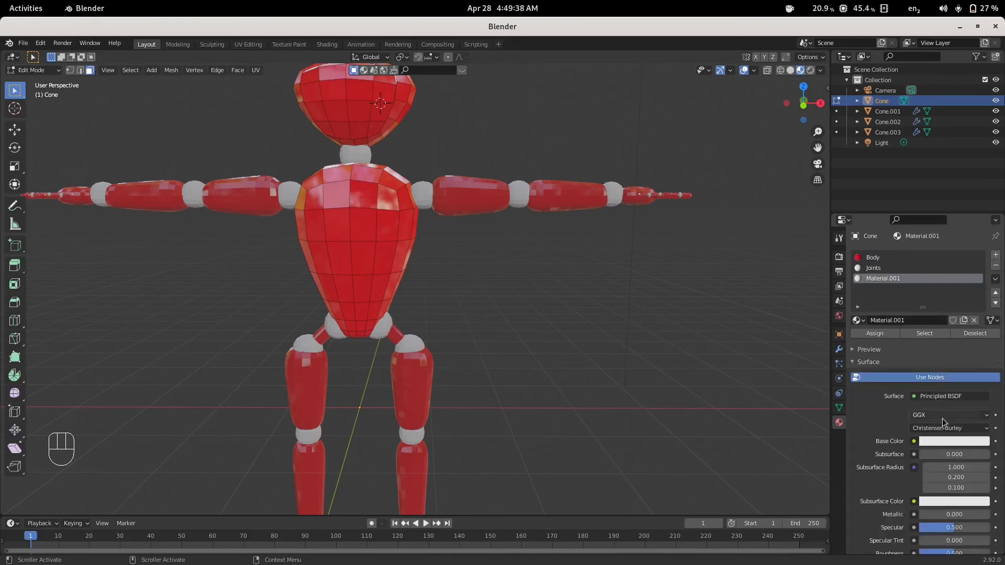
# - Set the third material's base colour to light blue and its roughness to 0
pyautogui.scroll(-4, 945, 438)
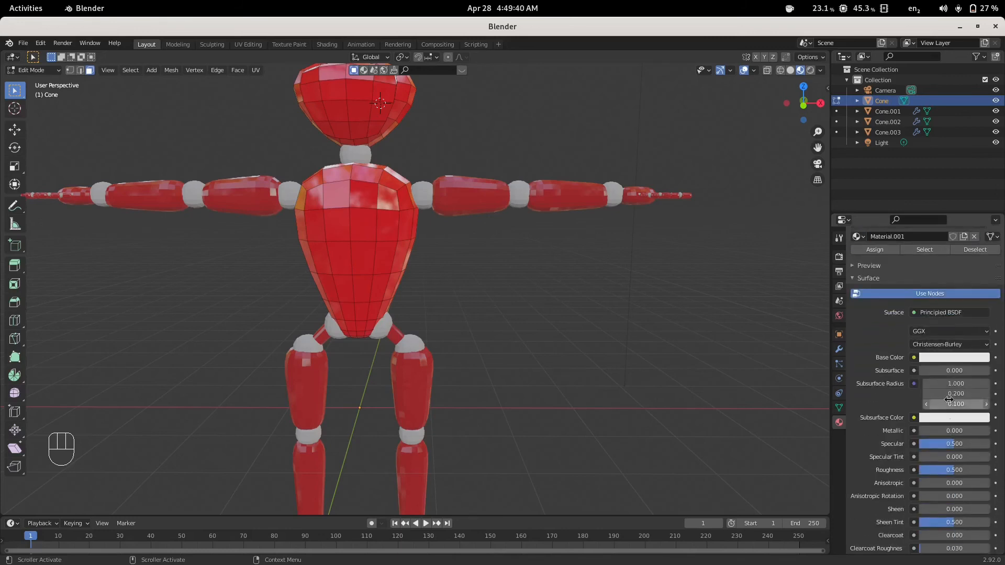
pyautogui.click(953, 358)
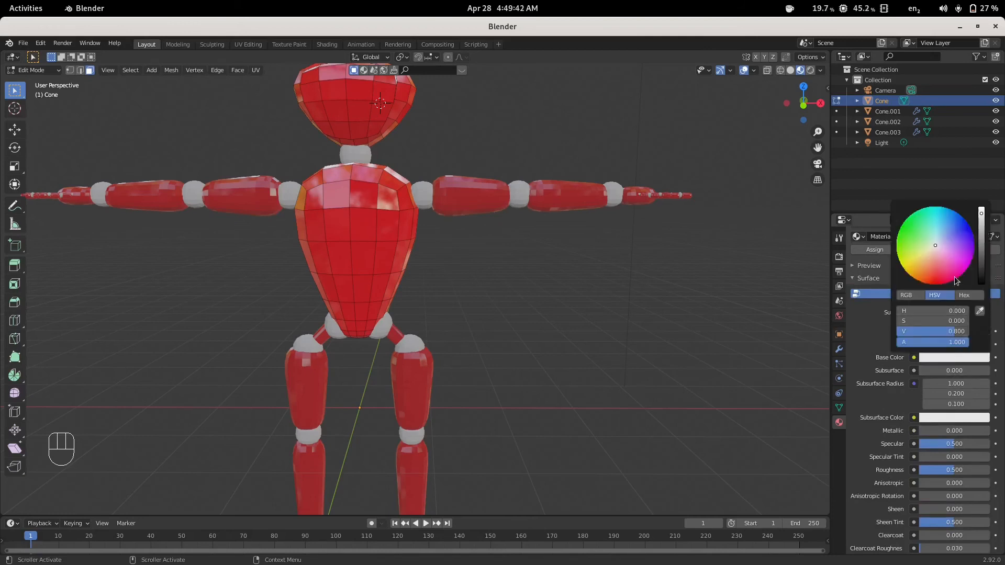
pyautogui.moveTo(945, 247); pyautogui.dragTo(945, 220)
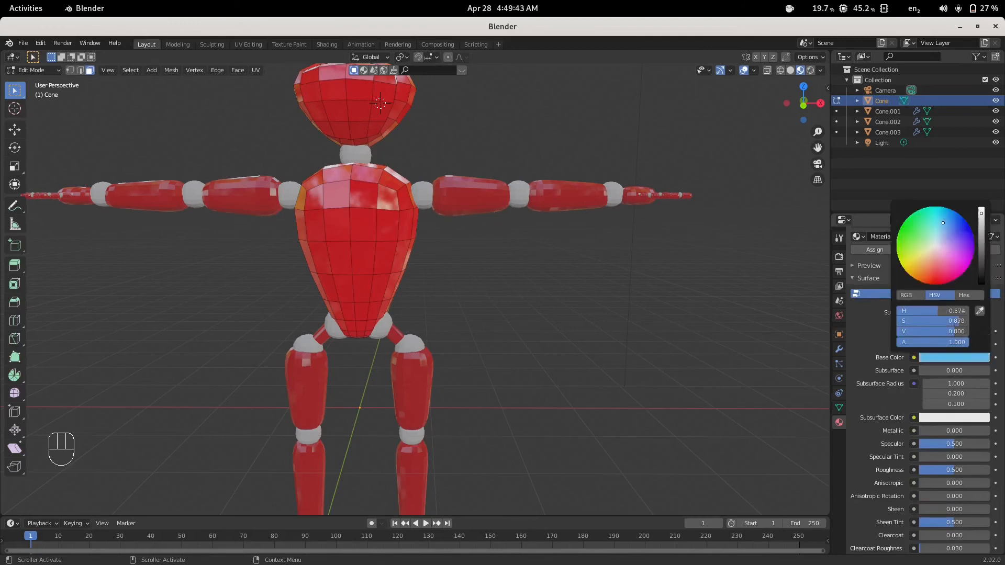
pyautogui.click(952, 164)
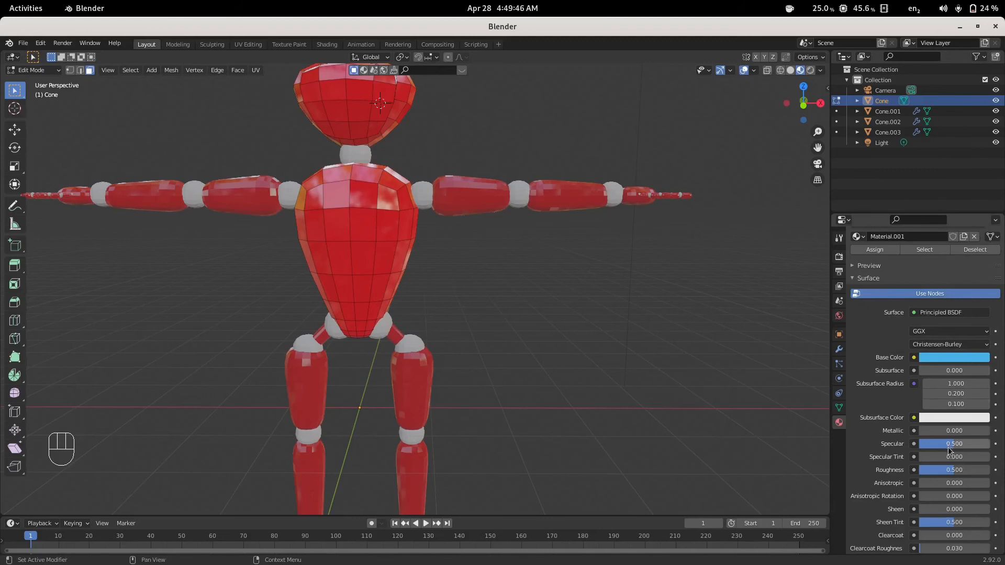
pyautogui.scroll(-6, 950, 450)
pyautogui.moveTo(952, 346); pyautogui.dragTo(916, 346)
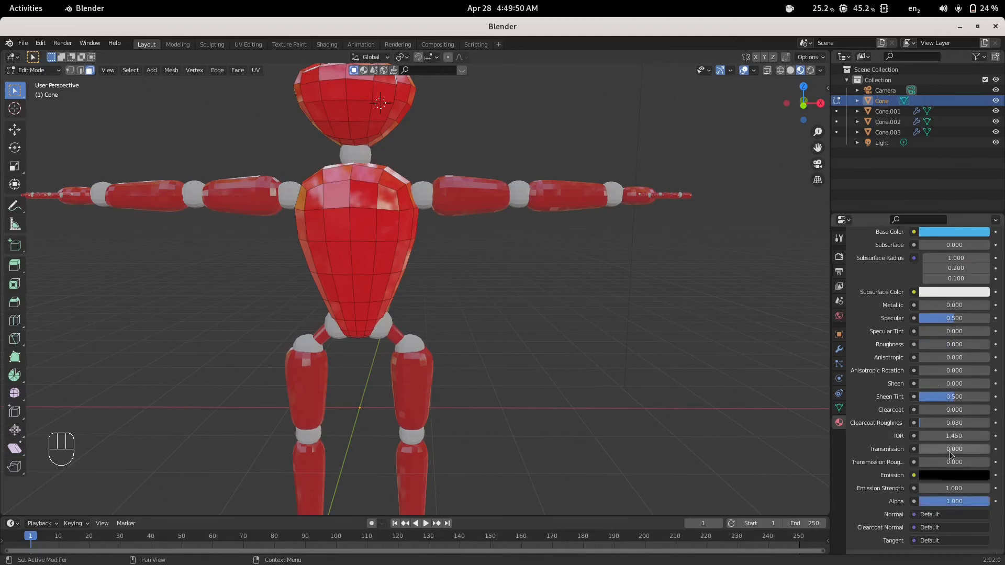
# - Brighten the third material's emission colour from black and tint it blue
pyautogui.scroll(-5, 950, 479)
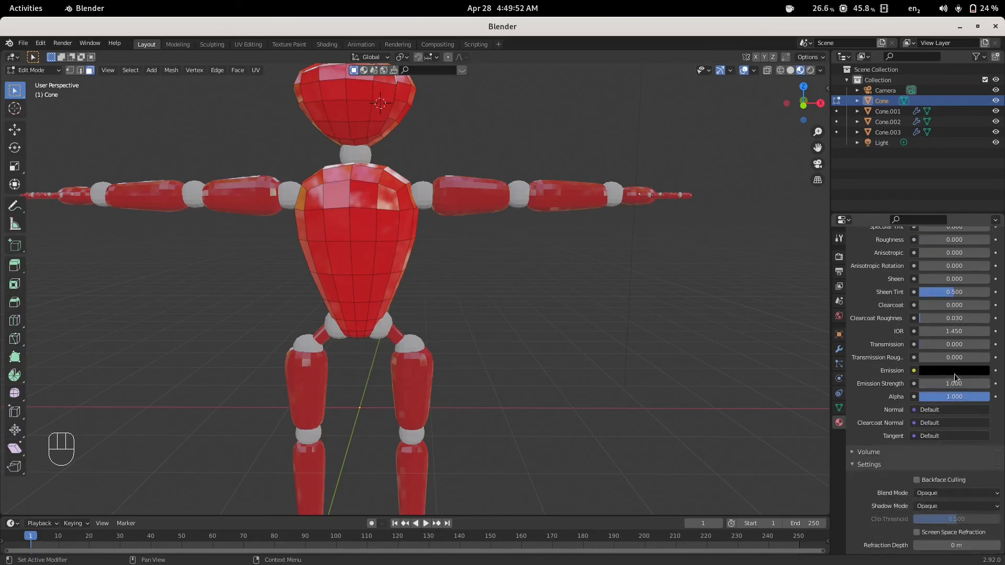
pyautogui.click(954, 373)
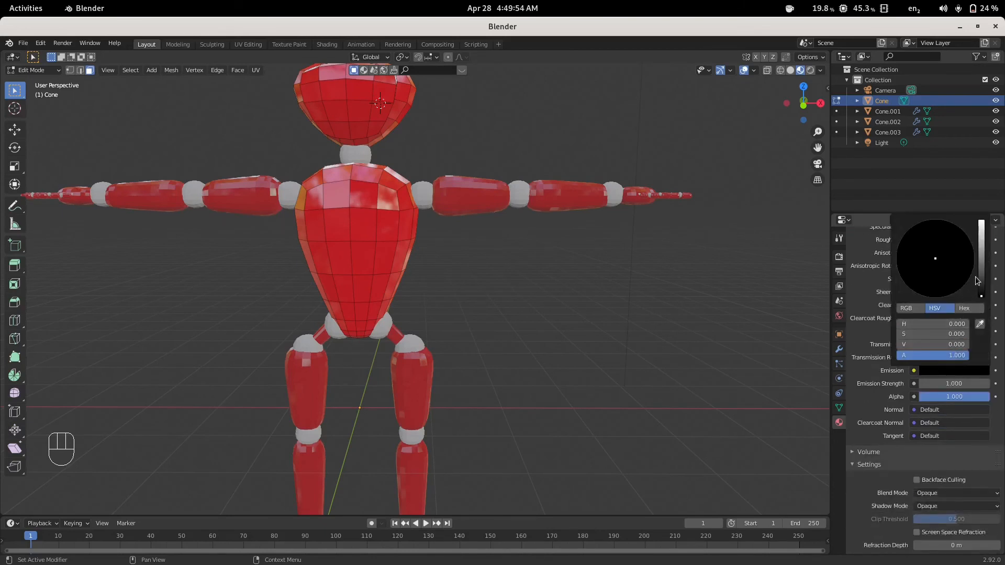
pyautogui.moveTo(982, 280); pyautogui.dragTo(981, 274)
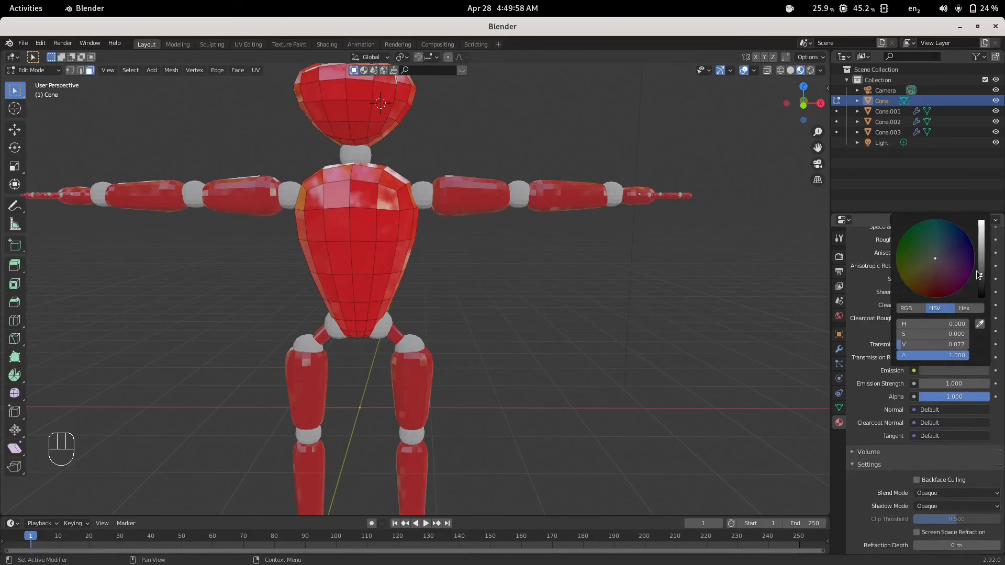
pyautogui.moveTo(981, 264); pyautogui.dragTo(949, 243)
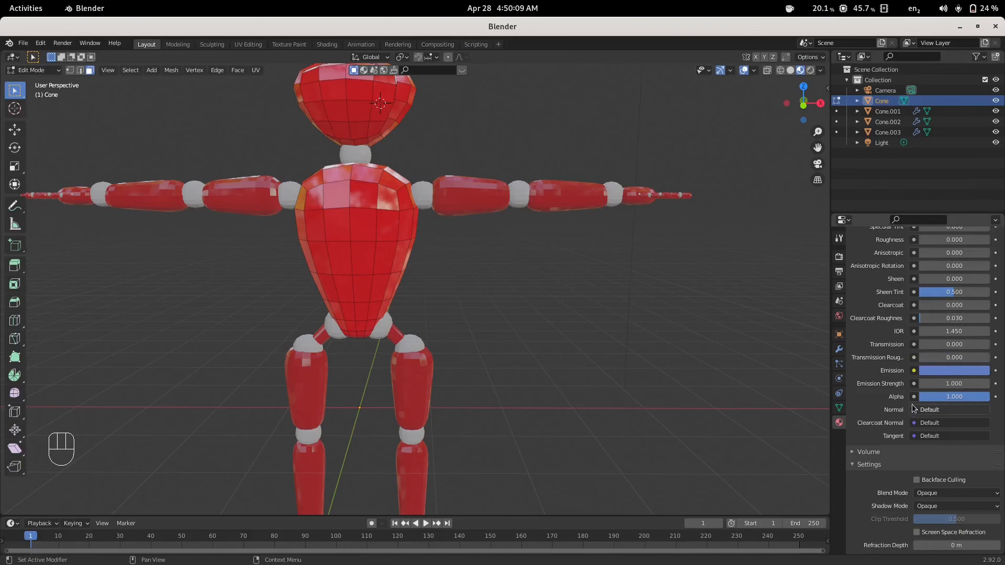
# - Rename the third material, the light blue one, as "Eyes and mouth"
pyautogui.scroll(15, 907, 369)
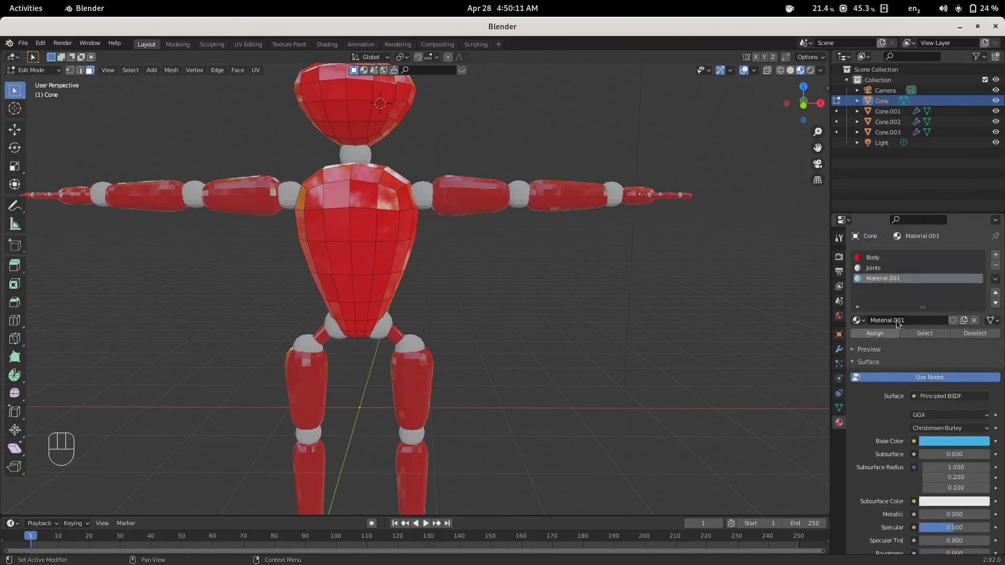
pyautogui.doubleClick(884, 280)
pyautogui.write('E')
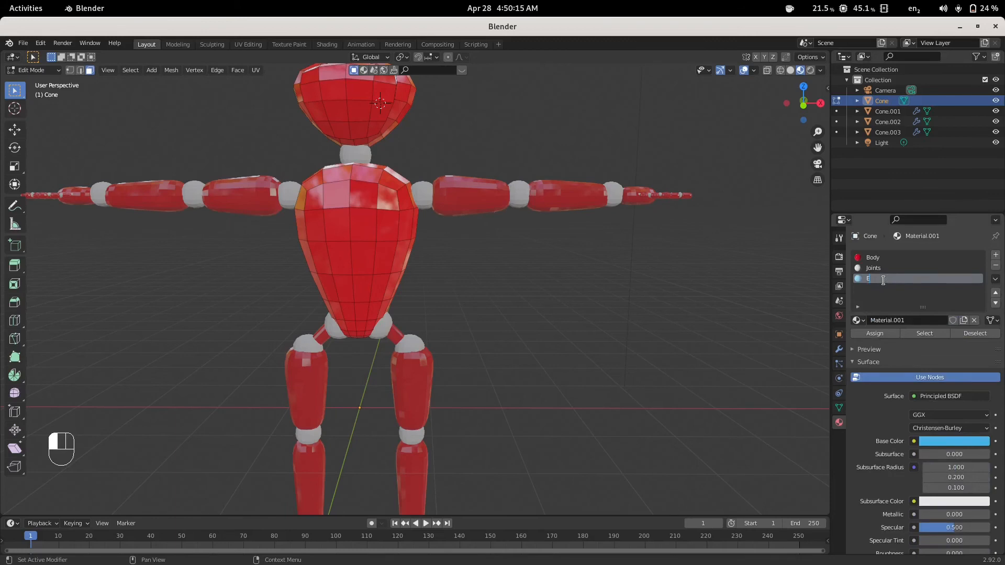
pyautogui.press('BackSpace')
pyautogui.press('BackSpace')
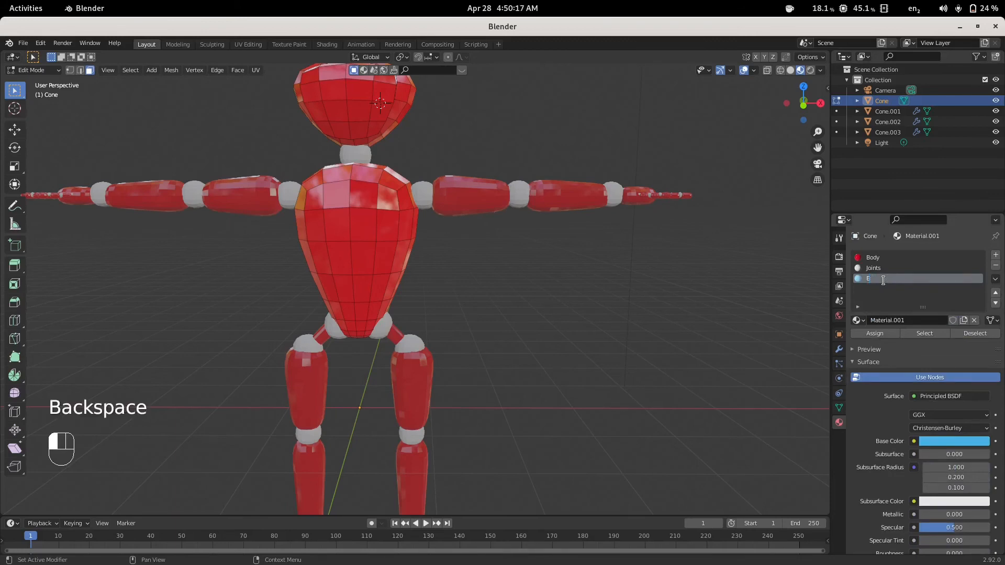
pyautogui.write('yes and mou')
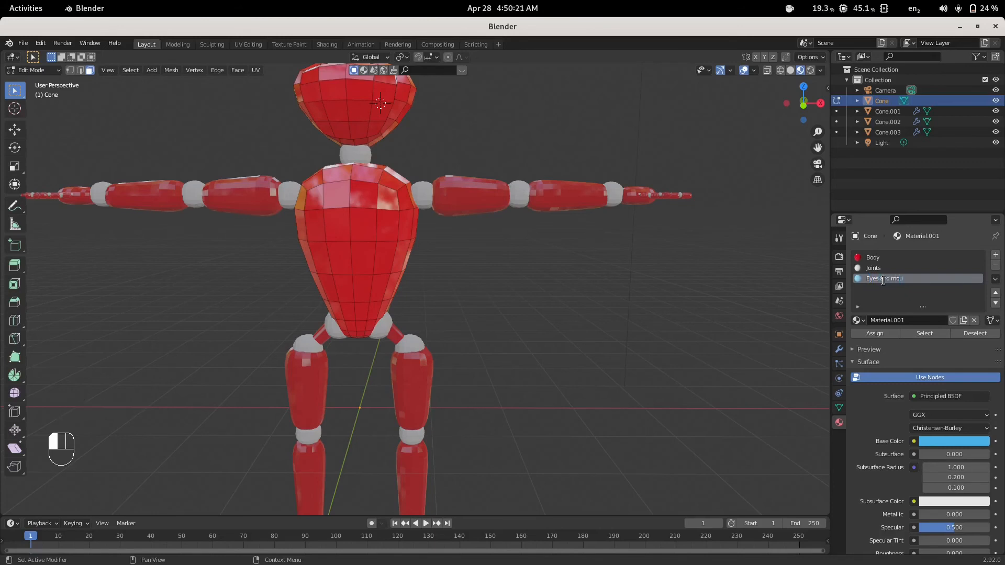
pyautogui.press('Return')
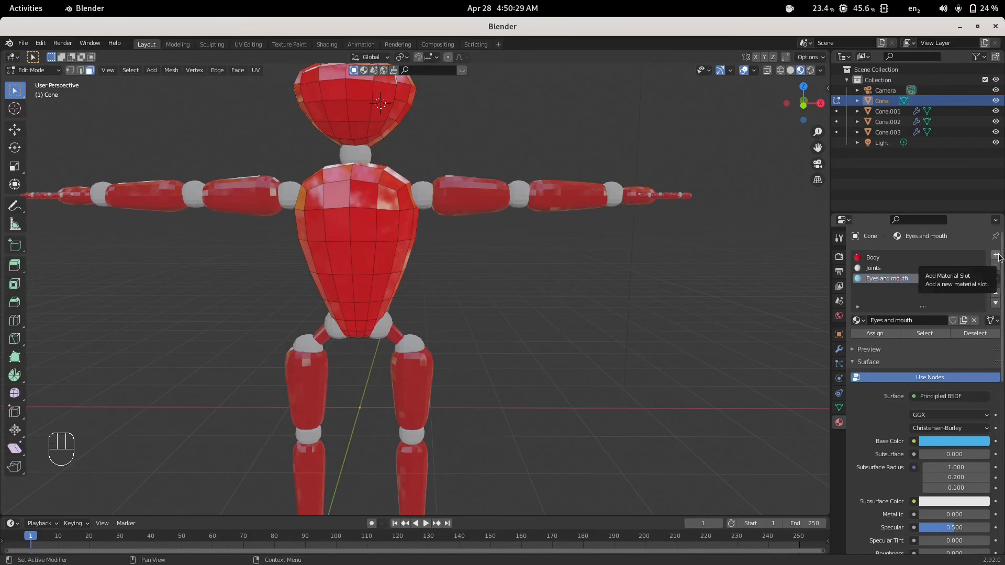
# - Add a fourth material slot with a new material and darken its base colour to near black
pyautogui.click(997, 256)
pyautogui.click(932, 320)
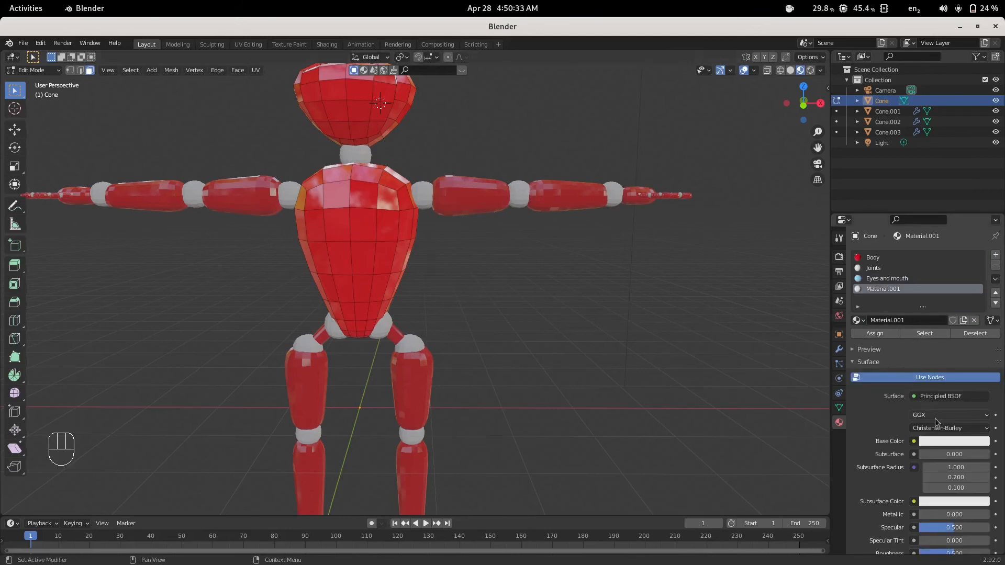
pyautogui.click(941, 442)
pyautogui.moveTo(979, 347); pyautogui.dragTo(981, 358)
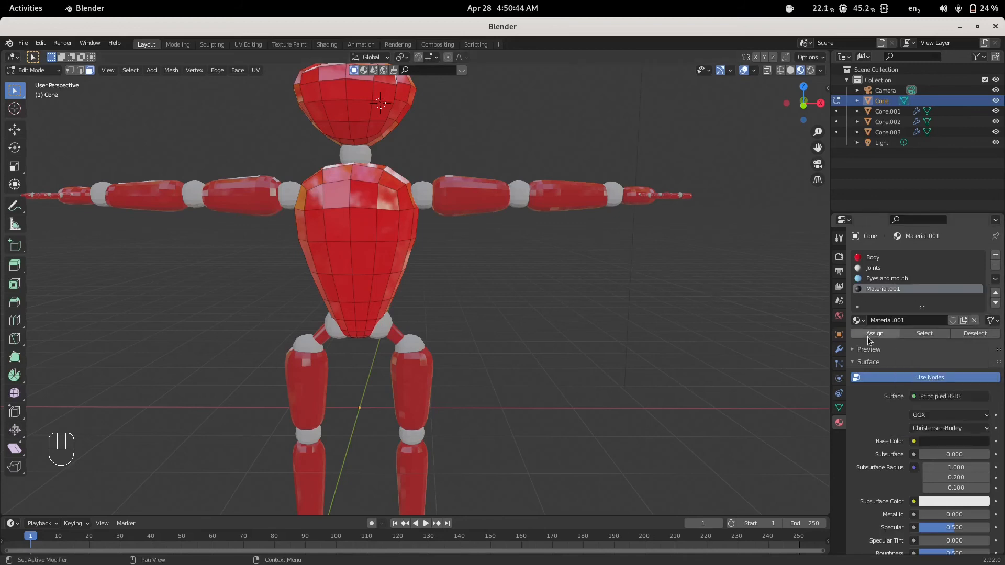
# - Set the near-black fourth material's transmission to 1.000
pyautogui.scroll(-7, 875, 360)
pyautogui.scroll(-7, 875, 360)
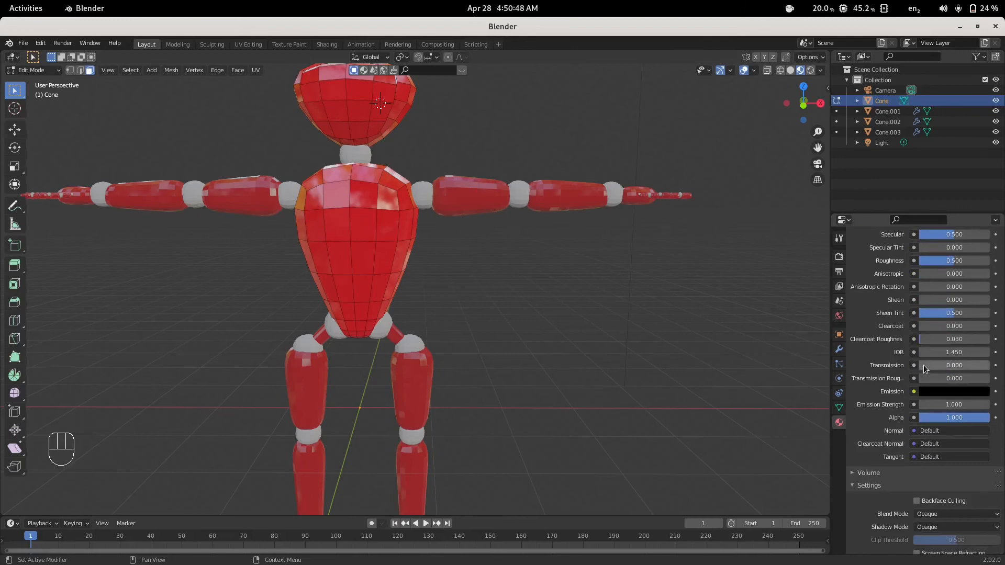
pyautogui.click(929, 366)
pyautogui.moveTo(928, 366); pyautogui.dragTo(987, 366)
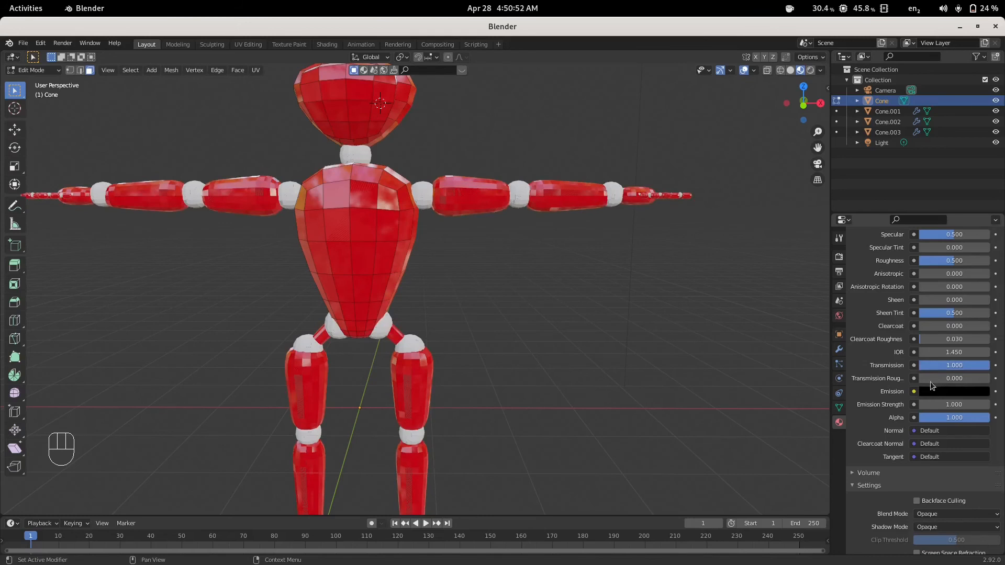
# - Select the outer face plate on the front of the head by growing the selection from one face, and hide it
pyautogui.moveTo(571, 312)
pyautogui.mouseDown(button='middle')
pyautogui.moveTo(581, 339)
pyautogui.moveTo(566, 330)
pyautogui.mouseUp(button='middle')
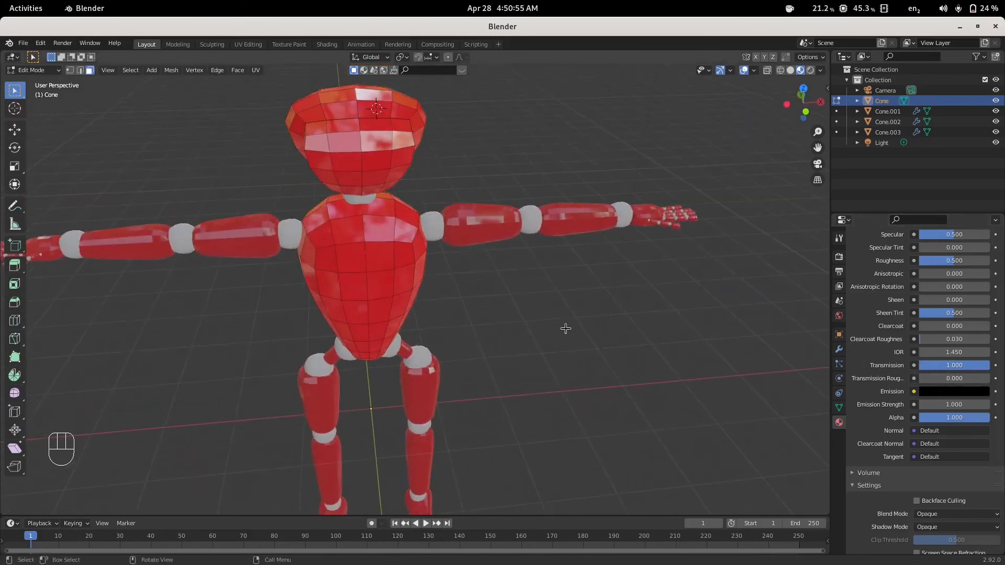
pyautogui.click(365, 168)
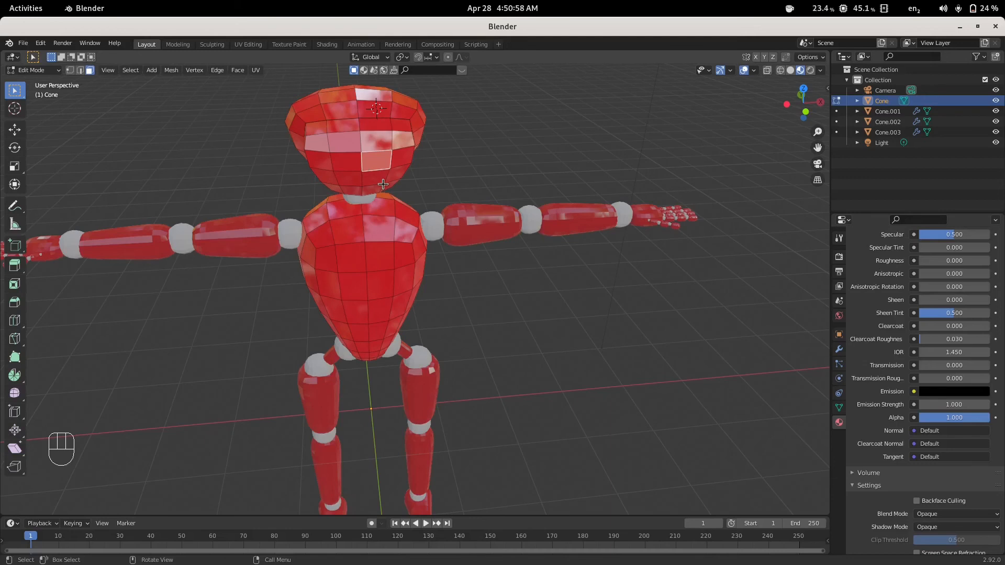
pyautogui.press('ctrl+KP_Add')
pyautogui.press('ctrl+KP_Add')
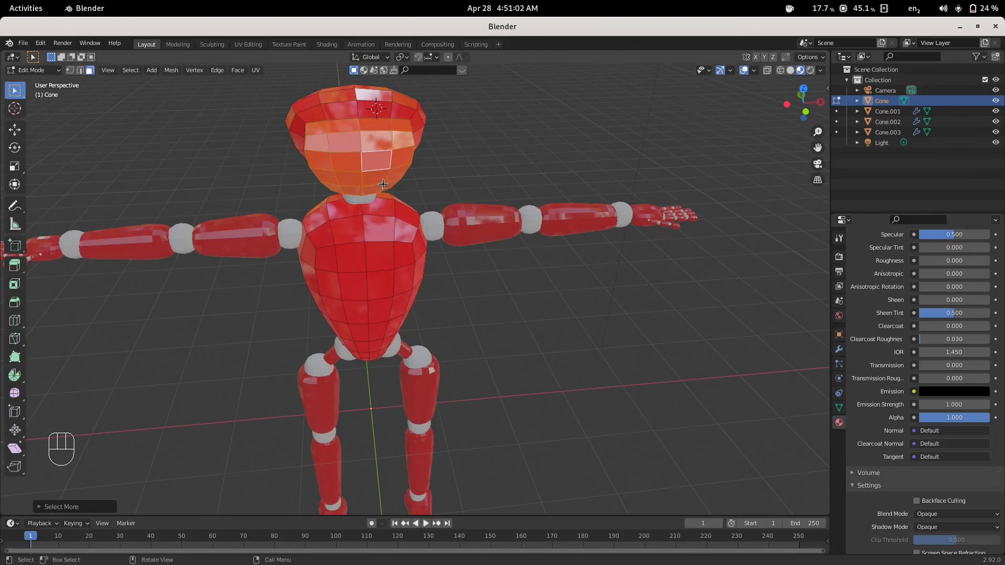
pyautogui.press('h')
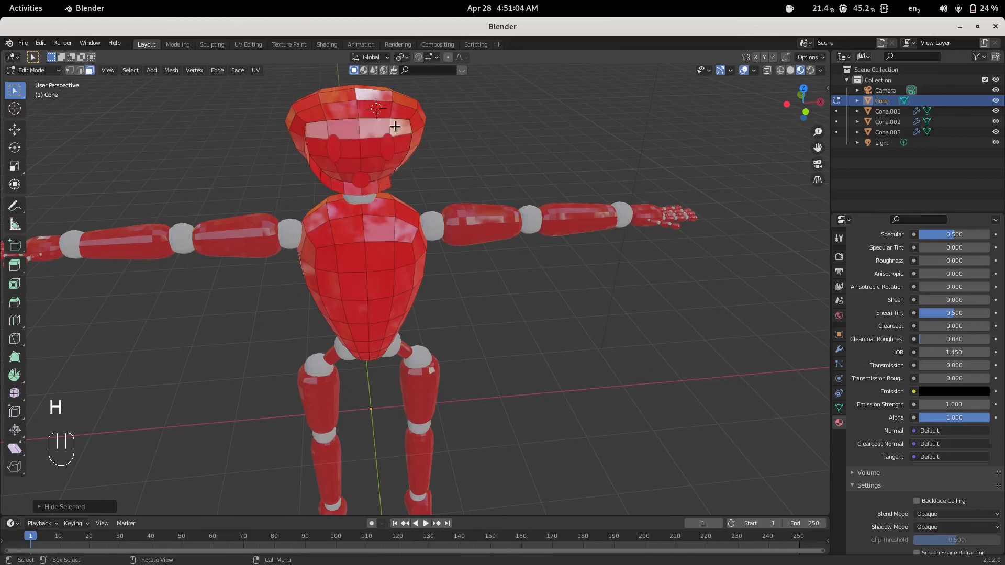
# - Select both oval eye faces and the round mouth face and assign them the Eyes and mouth material
pyautogui.scroll(-2, 396, 127)
pyautogui.scroll(4, 412, 170)
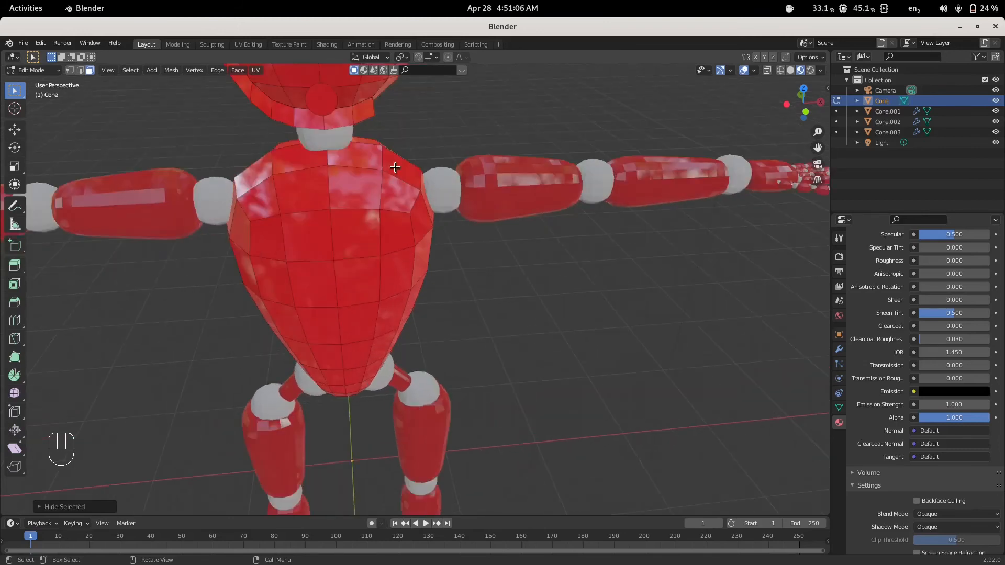
pyautogui.keyDown('shift'); pyautogui.moveTo(394, 167); pyautogui.dragTo(400, 222, button='middle'); pyautogui.keyUp('shift')
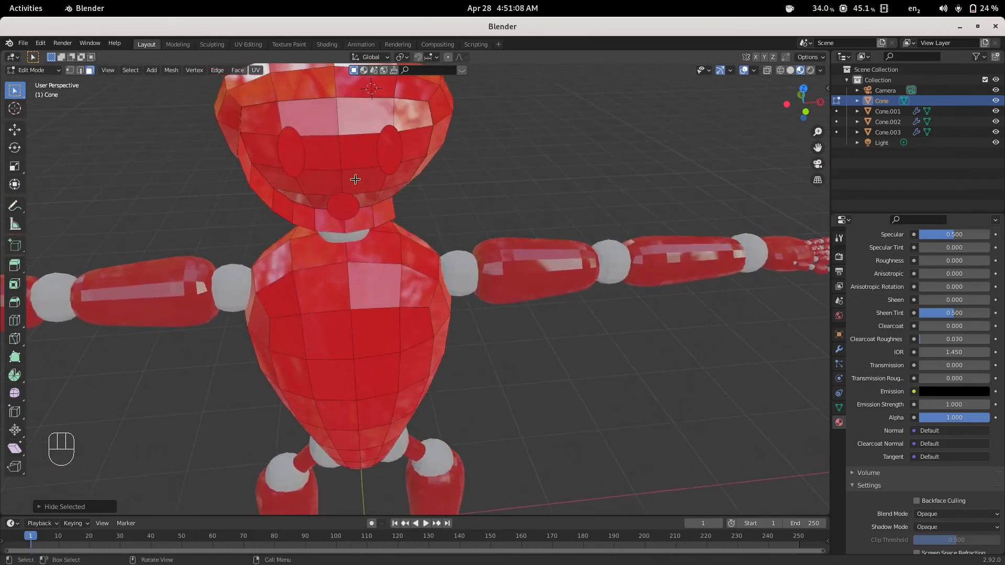
pyautogui.keyDown('shift'); pyautogui.click(386, 156); pyautogui.keyUp('shift')
pyautogui.keyDown('shift'); pyautogui.click(287, 161); pyautogui.keyUp('shift')
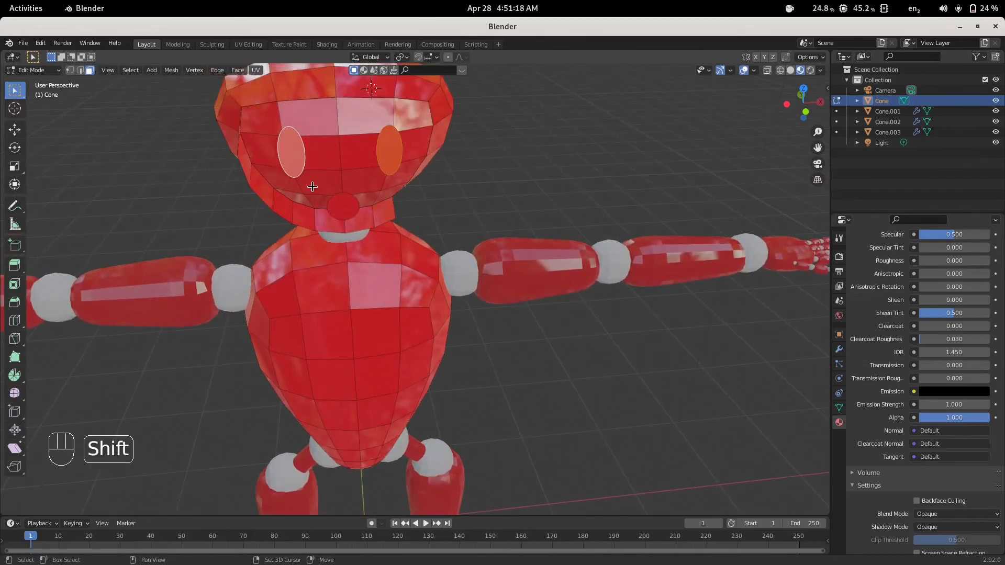
pyautogui.keyDown('shift'); pyautogui.click(345, 206); pyautogui.keyUp('shift')
pyautogui.scroll(14, 876, 369)
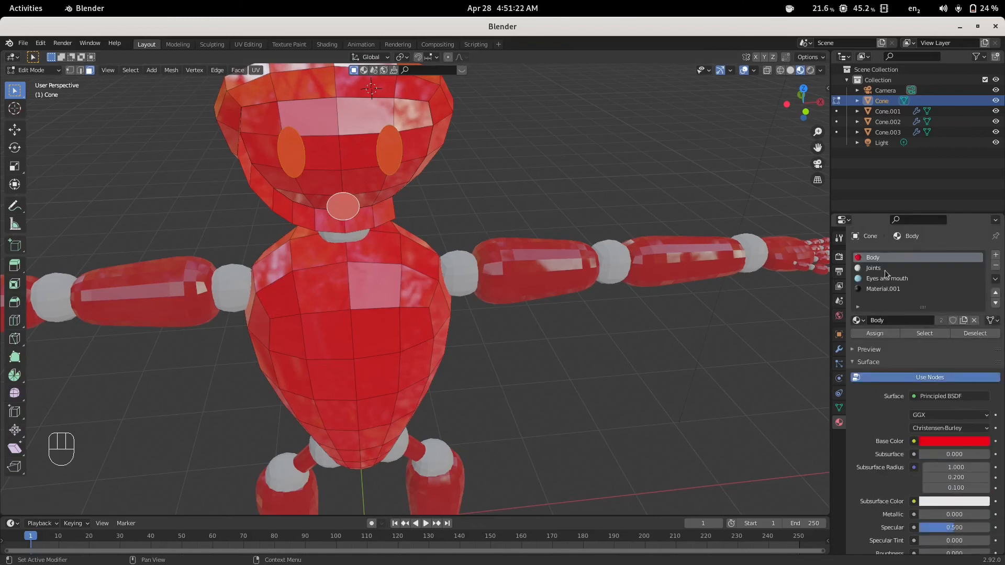
pyautogui.click(886, 280)
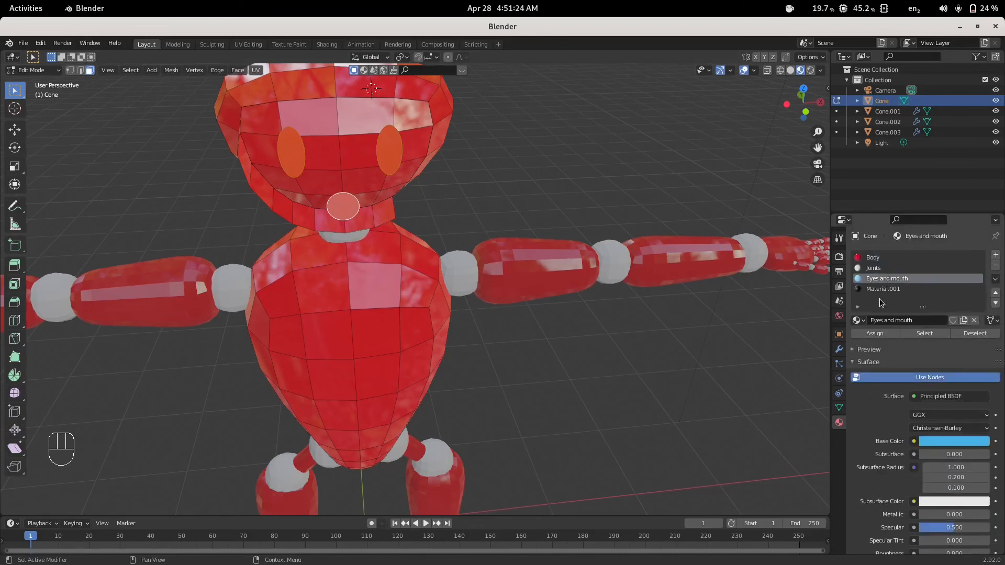
pyautogui.click(874, 334)
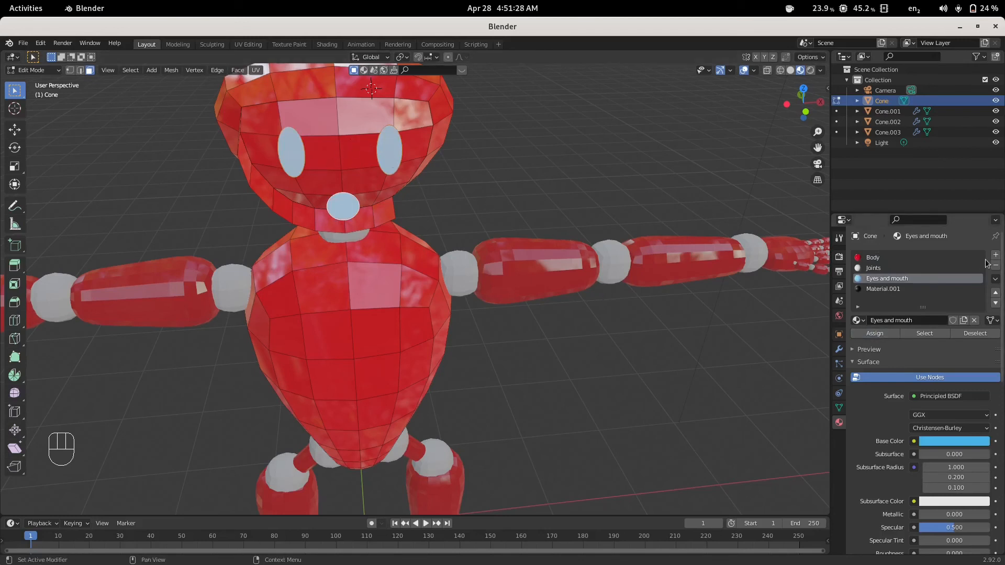
# - Rename the near-black fourth material as "Face"
pyautogui.click(912, 289)
pyautogui.doubleClick(910, 288)
pyautogui.write('Face')
pyautogui.press('Return')
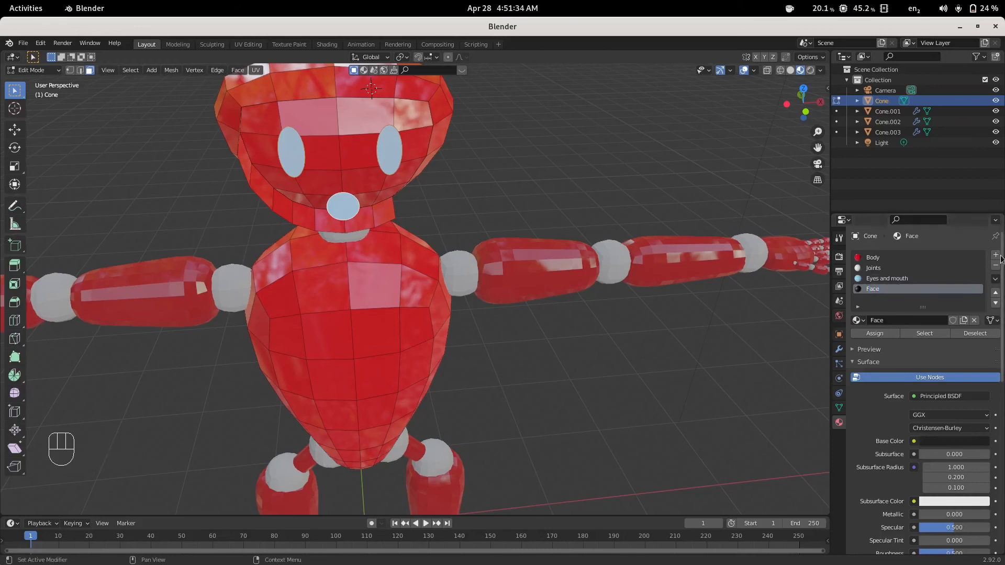
# - Add a fifth material slot with a new material and name it "Black"
pyautogui.click(995, 255)
pyautogui.click(928, 320)
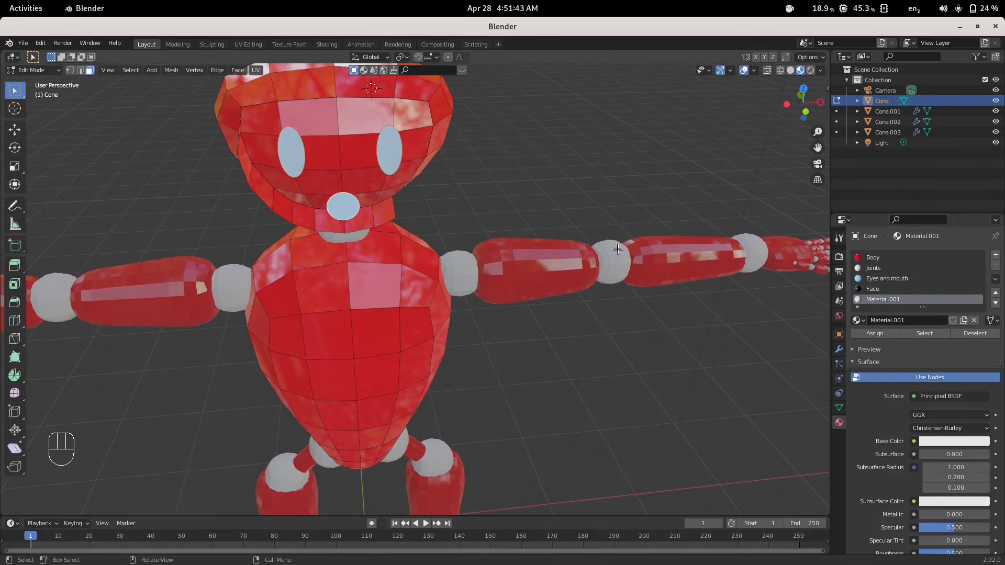
pyautogui.doubleClick(879, 300)
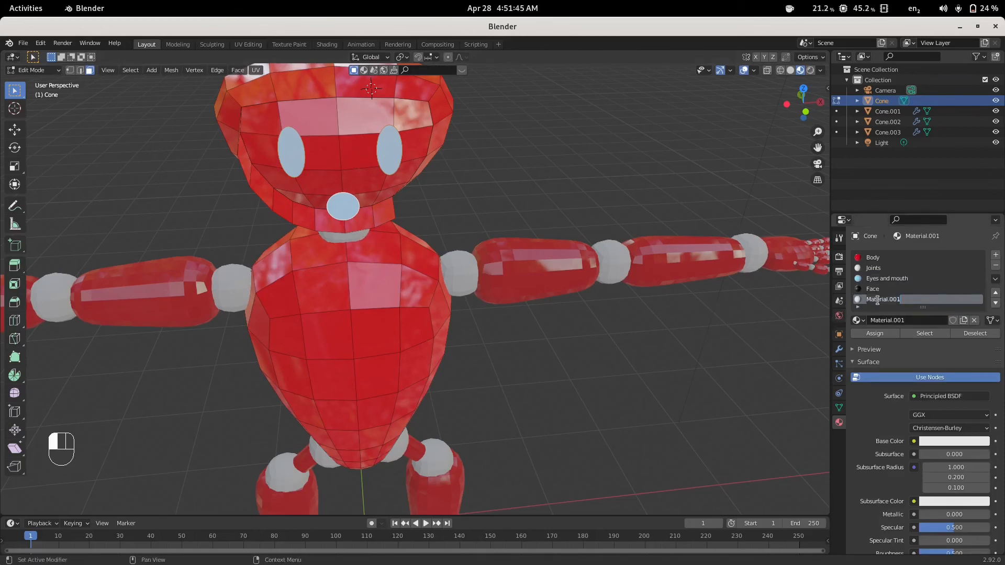
pyautogui.write('Black')
pyautogui.press('Return')
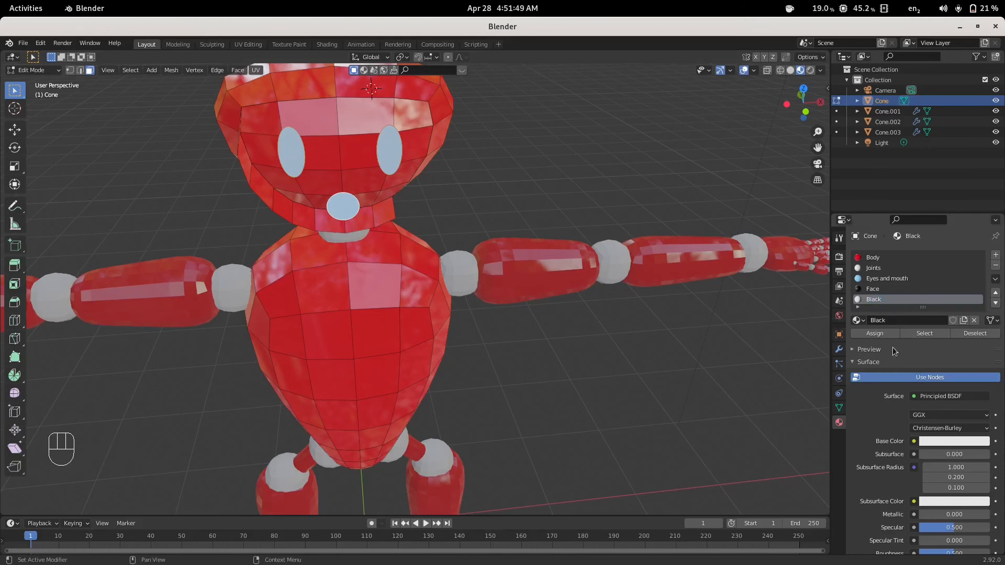
# - Set the Black material's base colour to black and its roughness to 1.000
pyautogui.click(929, 442)
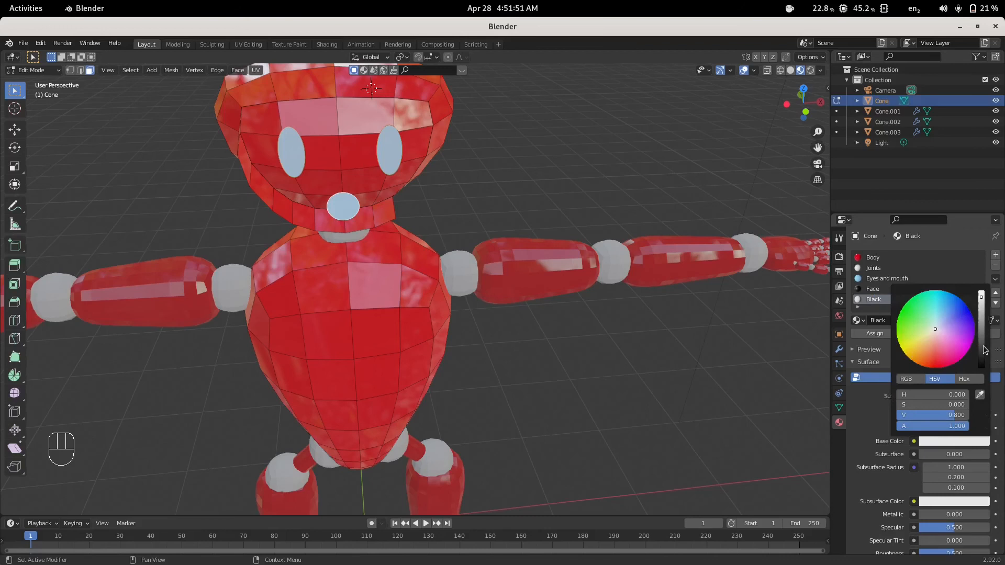
pyautogui.moveTo(983, 346); pyautogui.dragTo(982, 368)
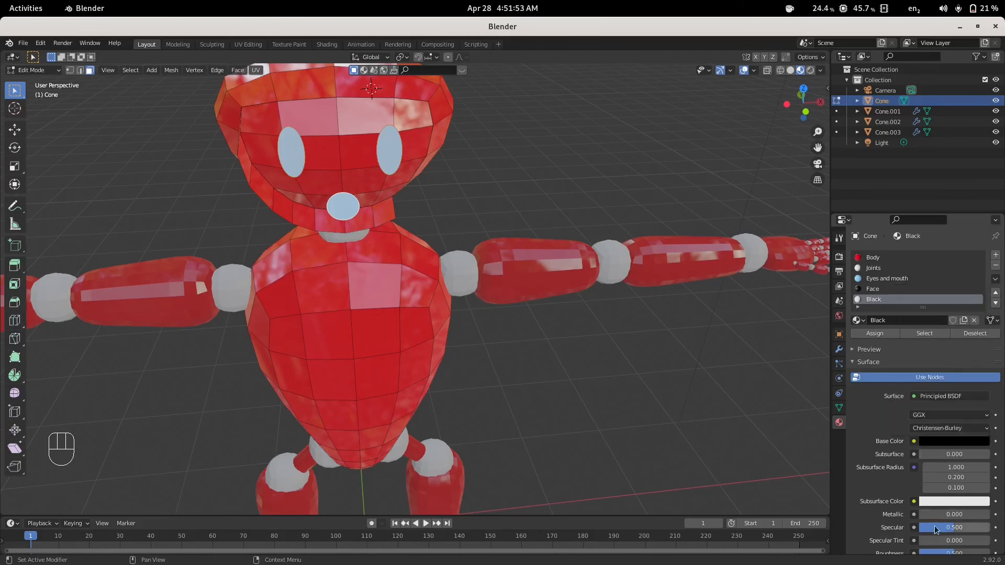
pyautogui.scroll(-3, 939, 552)
pyautogui.moveTo(945, 491); pyautogui.dragTo(992, 491)
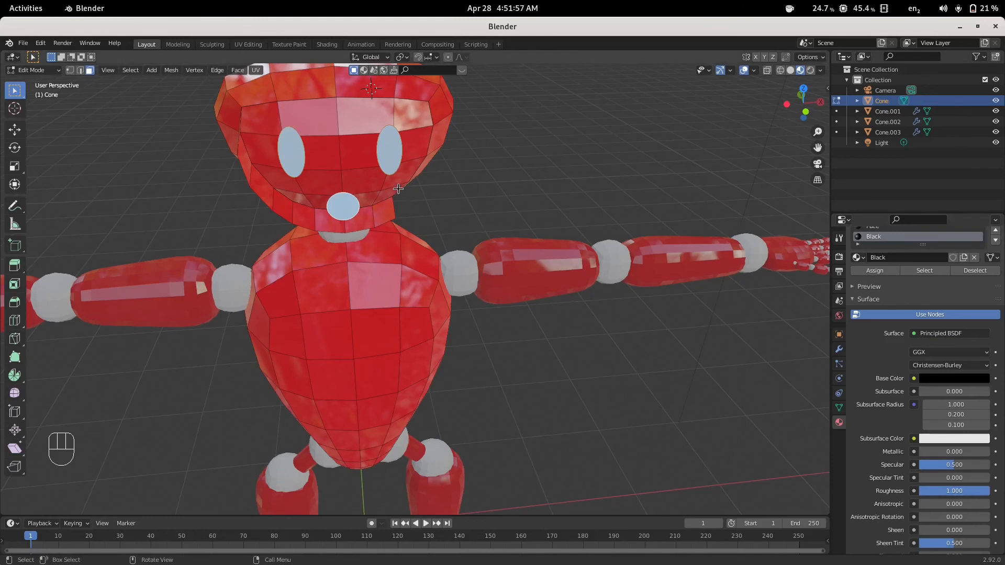
# - Select all the recessed head faces around the eyes and mouth, assign them the Black material and clear the selection
pyautogui.click(344, 164)
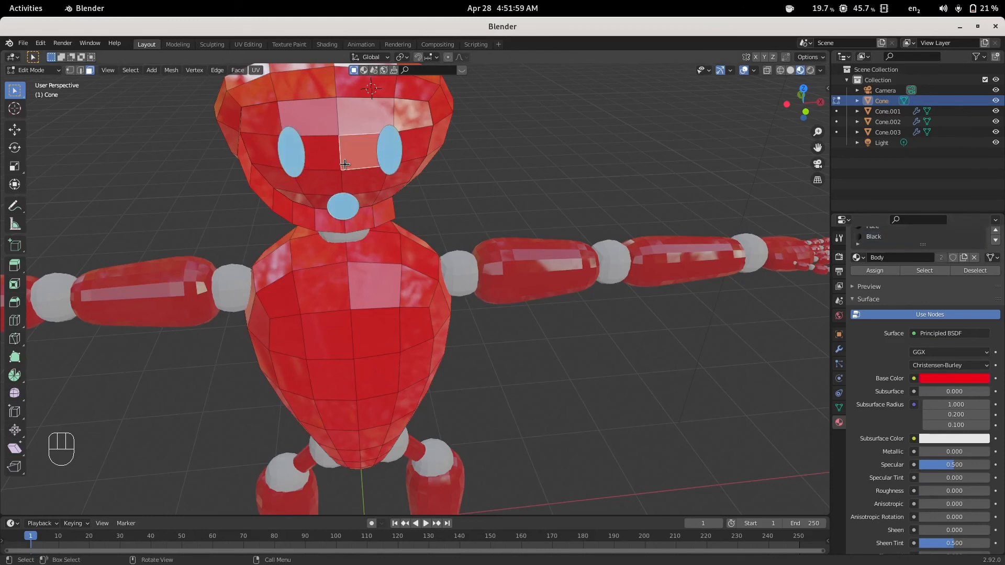
pyautogui.press('ctrl+KP_Add')
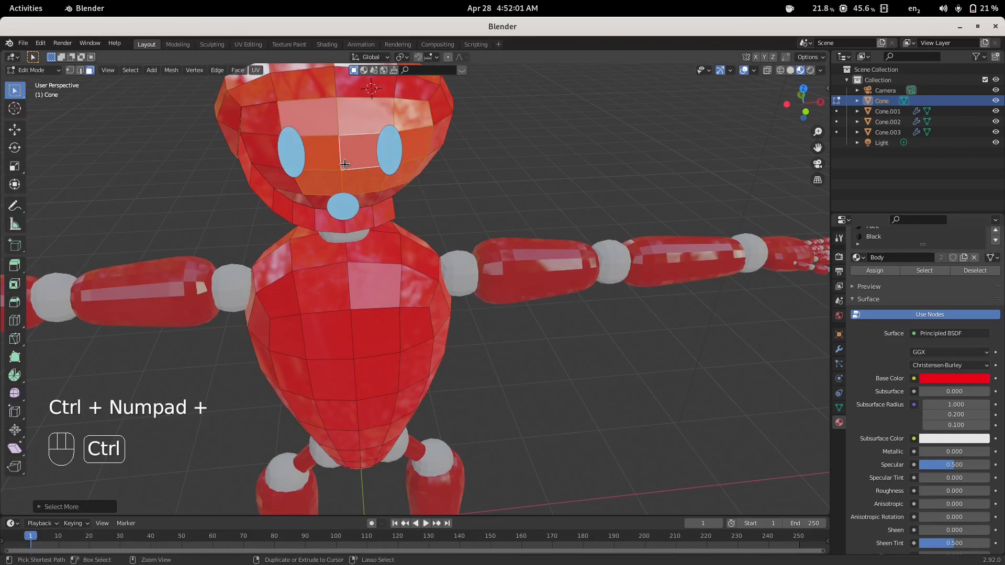
pyautogui.scroll(2, 345, 171)
pyautogui.moveTo(345, 171); pyautogui.dragTo(360, 130, button='middle')
pyautogui.keyDown('shift'); pyautogui.click(366, 124); pyautogui.keyUp('shift')
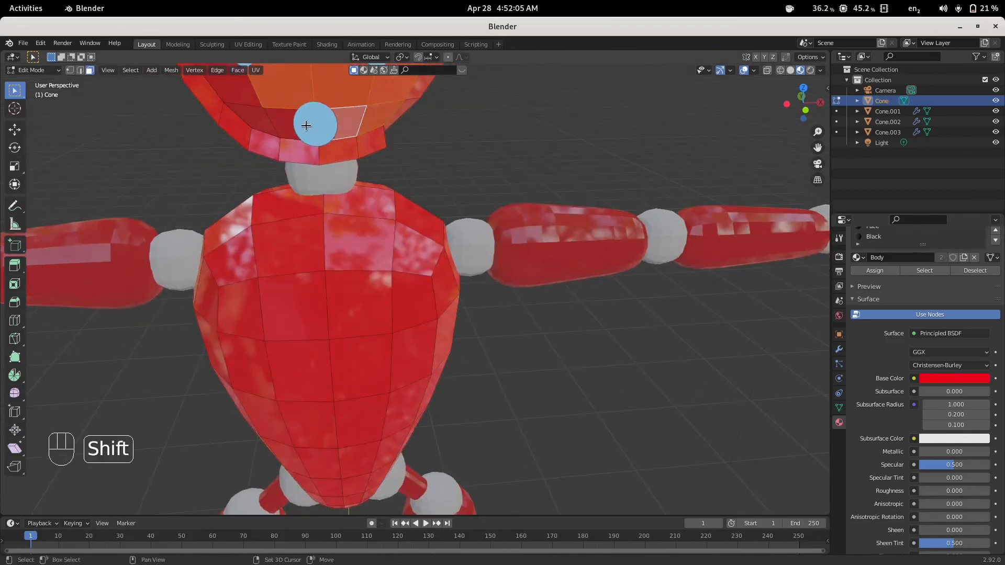
pyautogui.keyDown('shift'); pyautogui.click(290, 125); pyautogui.keyUp('shift')
pyautogui.keyDown('shift'); pyautogui.click(261, 121); pyautogui.keyUp('shift')
pyautogui.scroll(1, 254, 115)
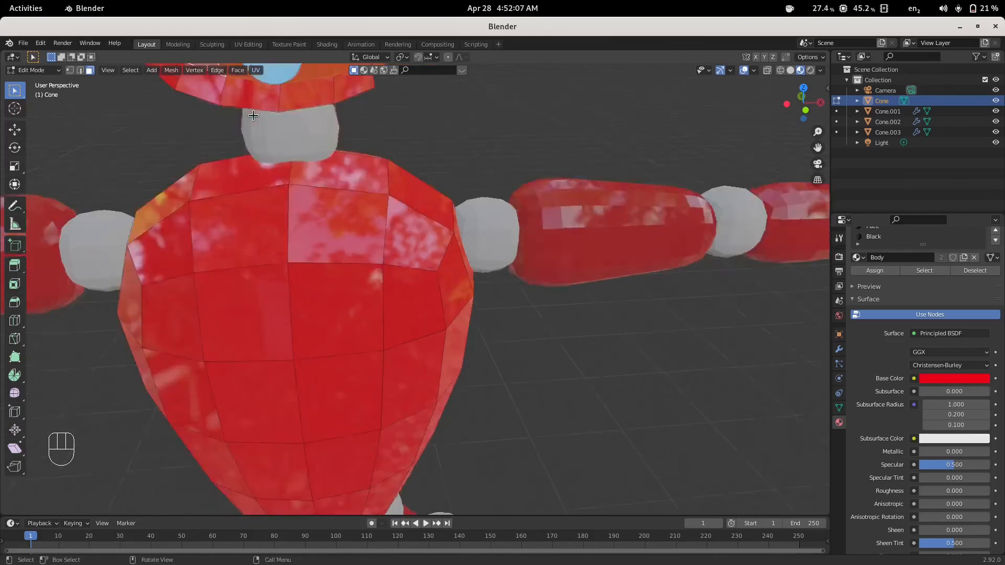
pyautogui.scroll(-2, 253, 116)
pyautogui.keyDown('shift'); pyautogui.click(267, 135); pyautogui.keyUp('shift')
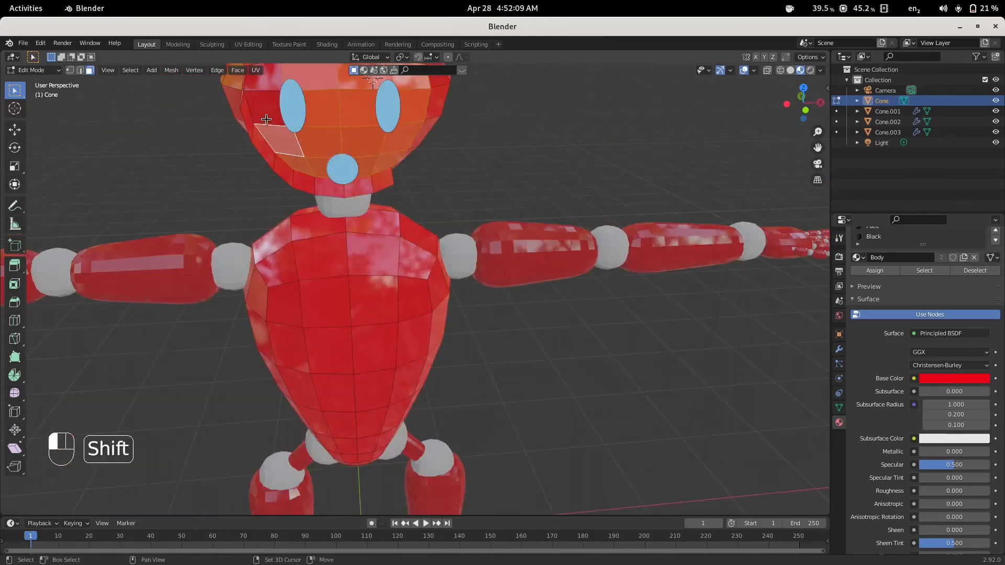
pyautogui.keyDown('shift'); pyautogui.click(267, 119); pyautogui.keyUp('shift')
pyautogui.moveTo(270, 117); pyautogui.dragTo(271, 125, button='middle')
pyautogui.keyDown('shift'); pyautogui.click(269, 124); pyautogui.keyUp('shift')
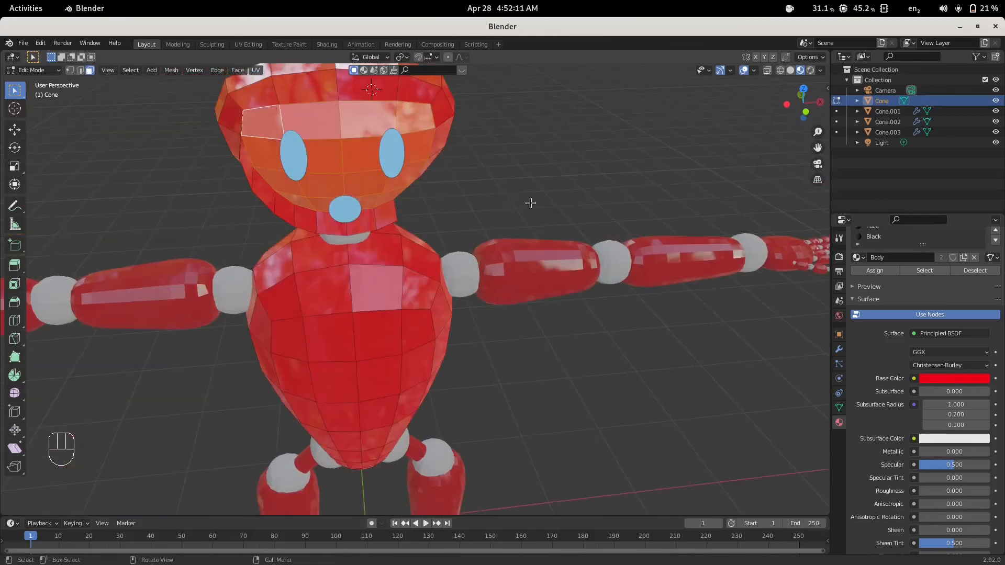
pyautogui.scroll(3, 907, 303)
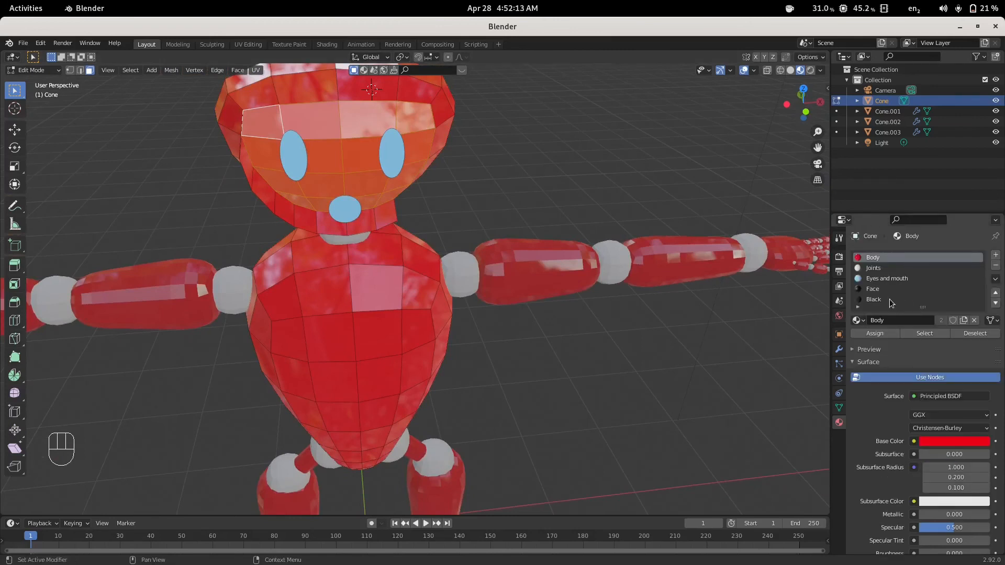
pyautogui.click(892, 299)
pyautogui.click(876, 334)
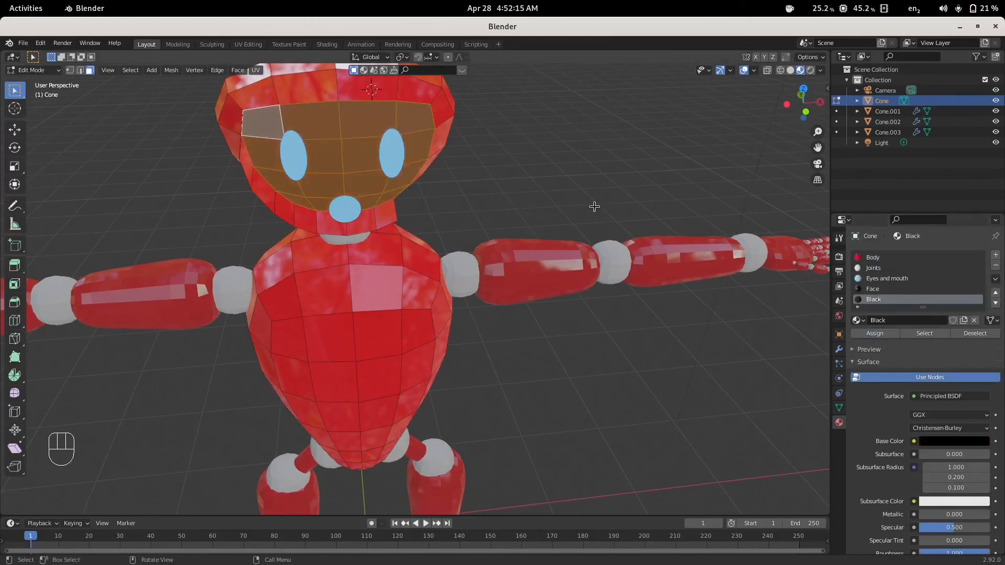
pyautogui.click(586, 205)
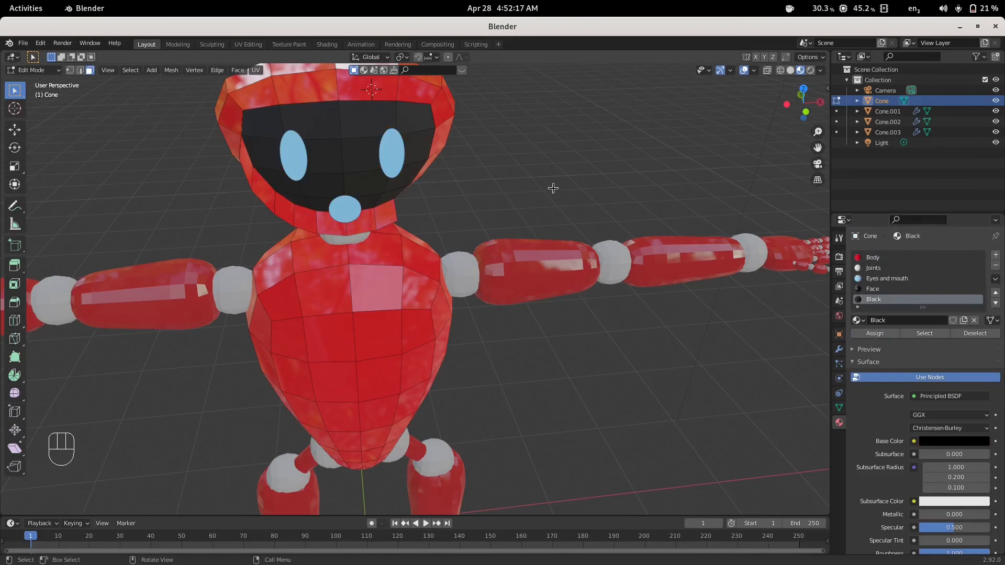
# - Reveal the hidden face plate and assign the Face material to it together with the rim faces along its side and underside
pyautogui.hotkey('alt', 'h')
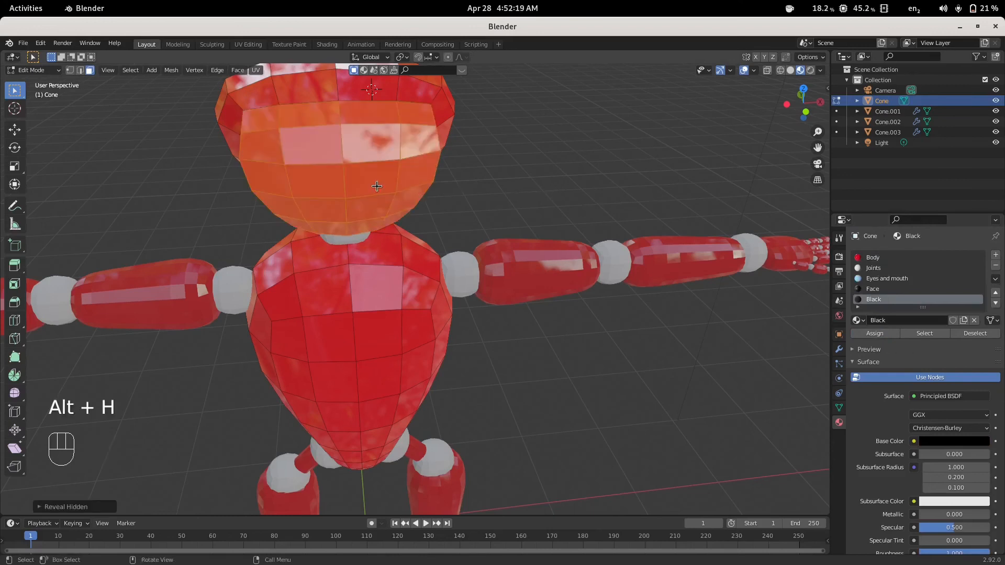
pyautogui.scroll(-3, 498, 179)
pyautogui.moveTo(518, 173); pyautogui.dragTo(529, 150, button='middle')
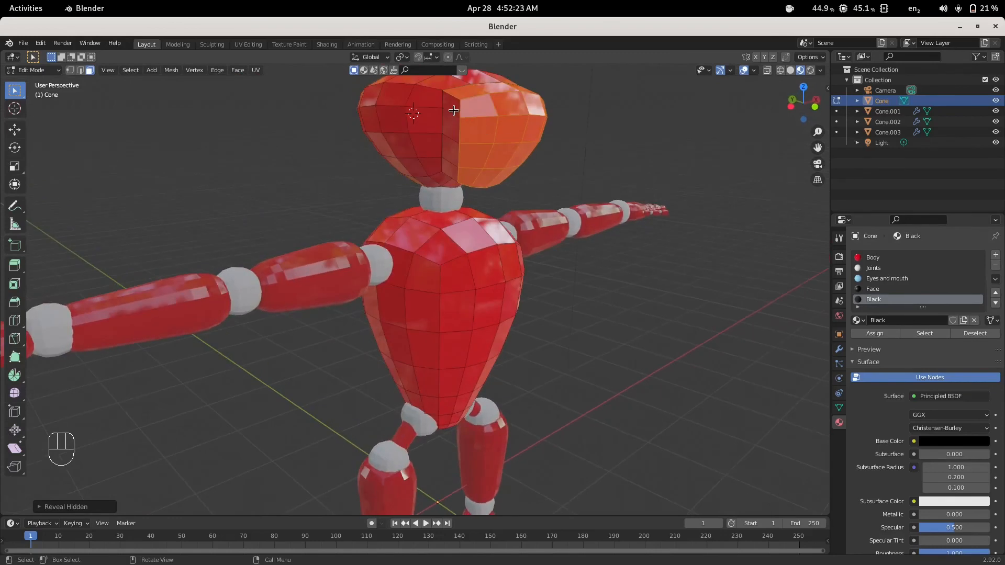
pyautogui.keyDown('shift'); pyautogui.click(453, 110); pyautogui.keyUp('shift')
pyautogui.keyDown('shift'); pyautogui.click(451, 131); pyautogui.keyUp('shift')
pyautogui.keyDown('shift'); pyautogui.click(452, 149); pyautogui.keyUp('shift')
pyautogui.keyDown('shift'); pyautogui.click(452, 166); pyautogui.keyUp('shift')
pyautogui.moveTo(452, 166); pyautogui.dragTo(475, 109, button='middle')
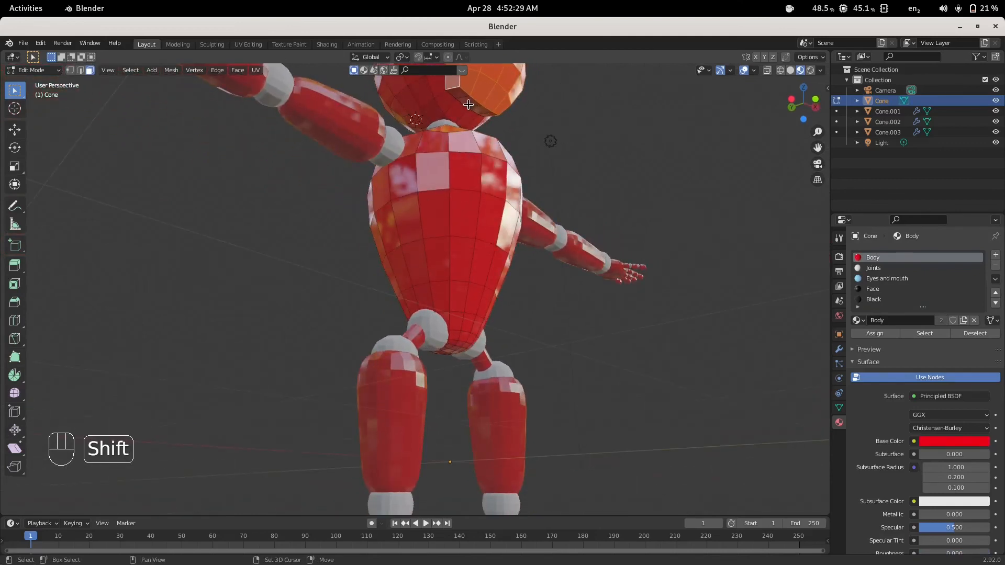
pyautogui.keyDown('shift'); pyautogui.click(471, 102); pyautogui.keyUp('shift')
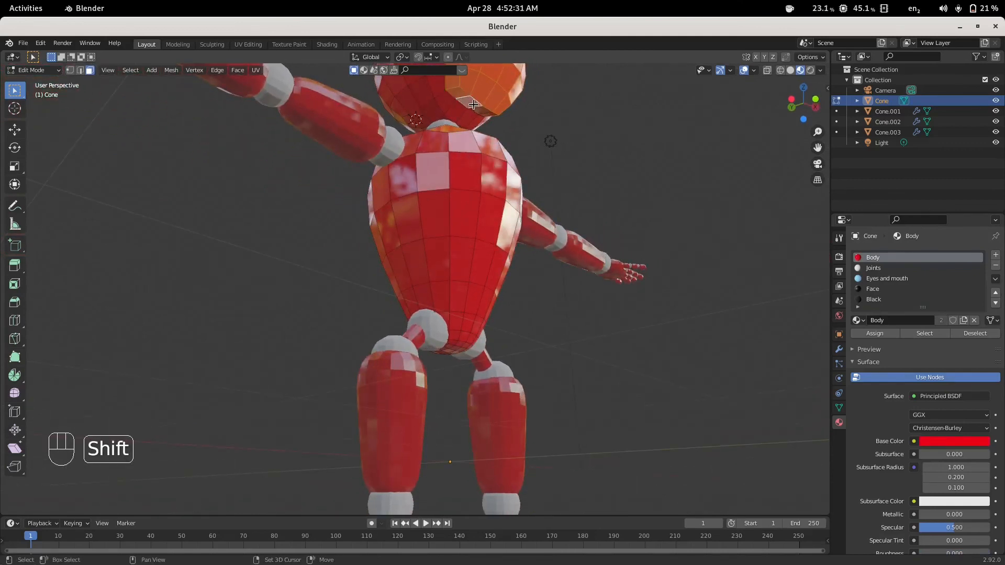
pyautogui.keyDown('shift'); pyautogui.click(480, 110); pyautogui.keyUp('shift')
pyautogui.moveTo(566, 124); pyautogui.dragTo(489, 171, button='middle')
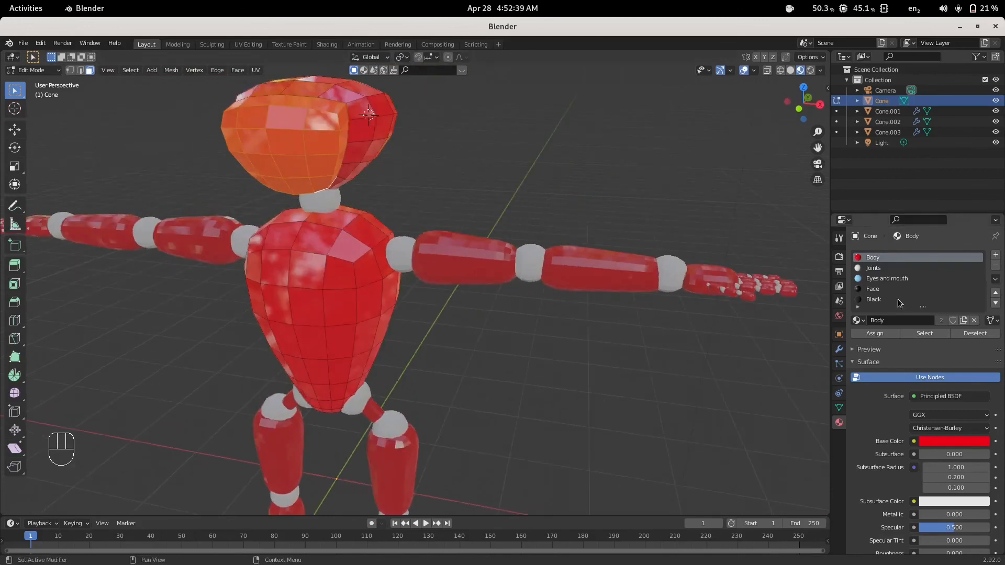
pyautogui.click(884, 291)
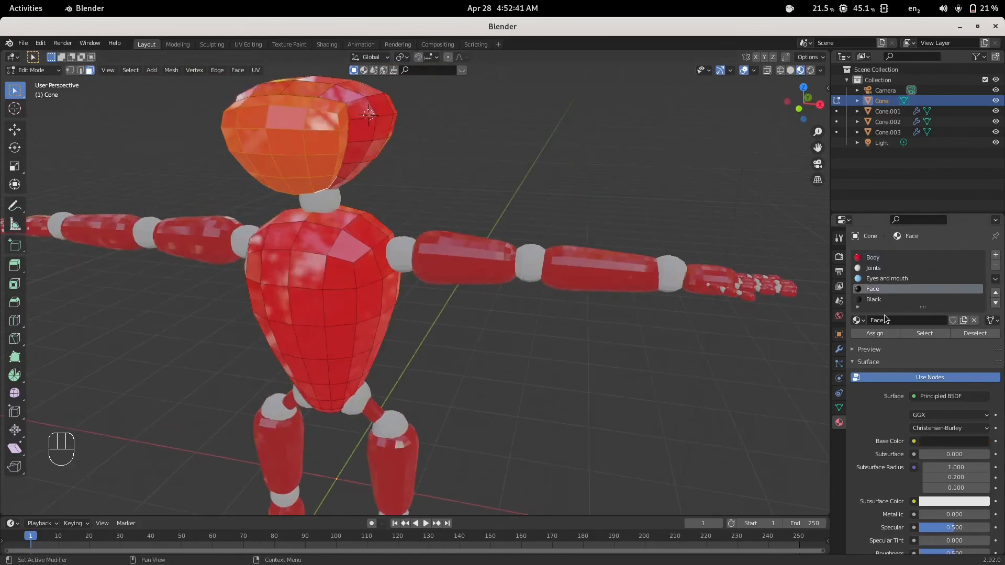
pyautogui.click(875, 333)
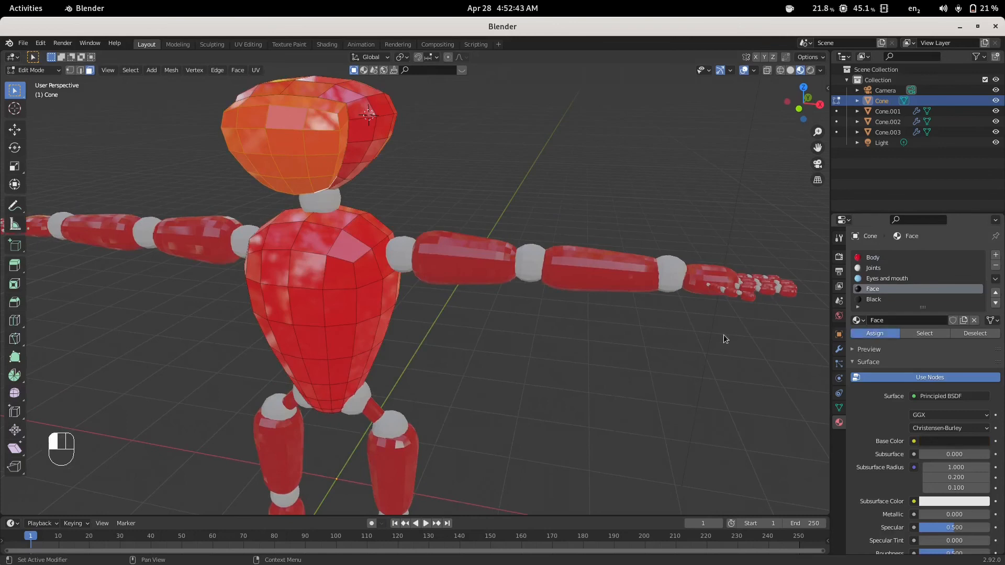
# - Return to Object Mode, select all objects and shade them smooth
pyautogui.scroll(-6, 545, 360)
pyautogui.moveTo(536, 372); pyautogui.dragTo(533, 372, button='middle')
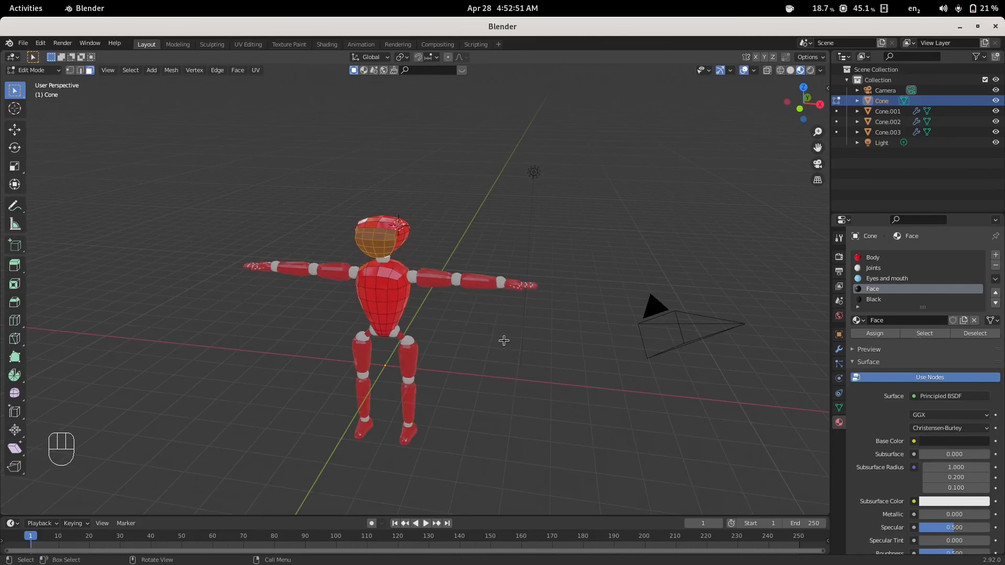
pyautogui.press('Tab')
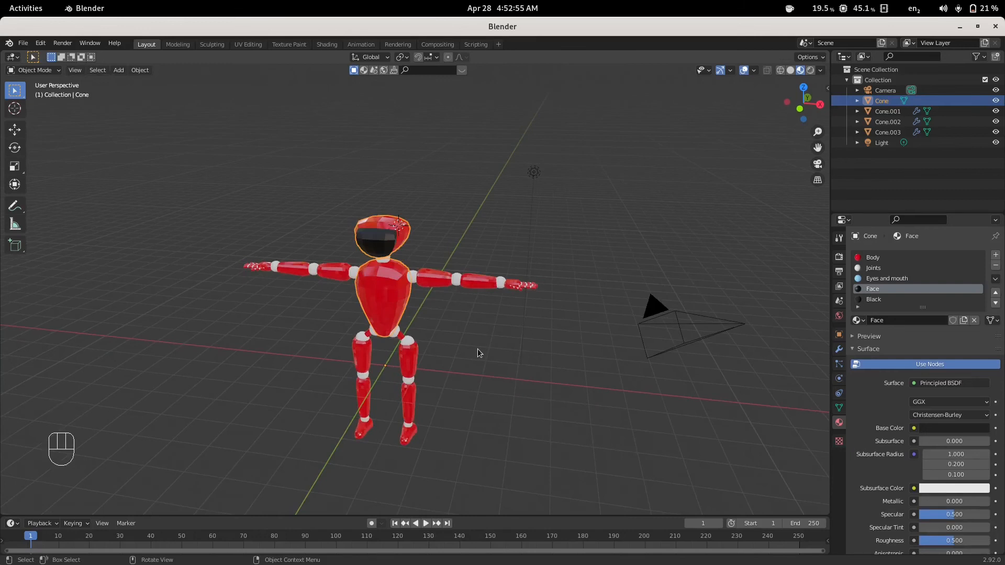
pyautogui.moveTo(477, 353); pyautogui.dragTo(492, 348, button='middle')
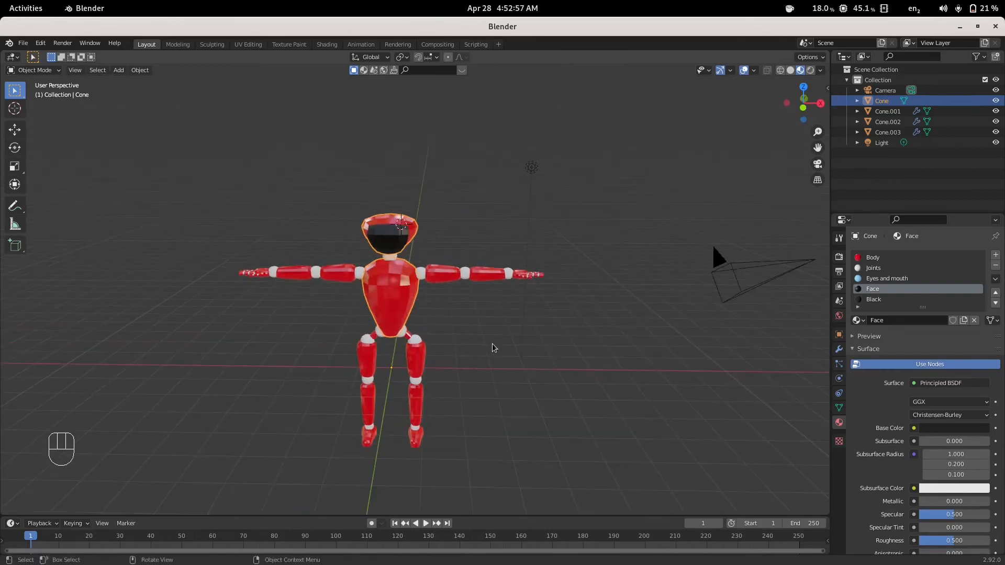
pyautogui.press('a')
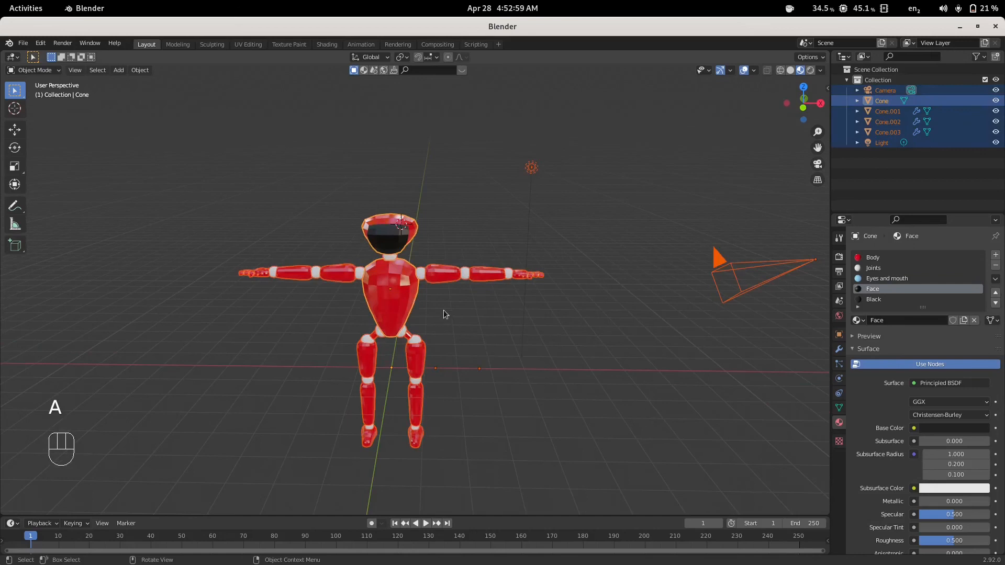
pyautogui.rightClick(405, 302)
pyautogui.click(399, 297)
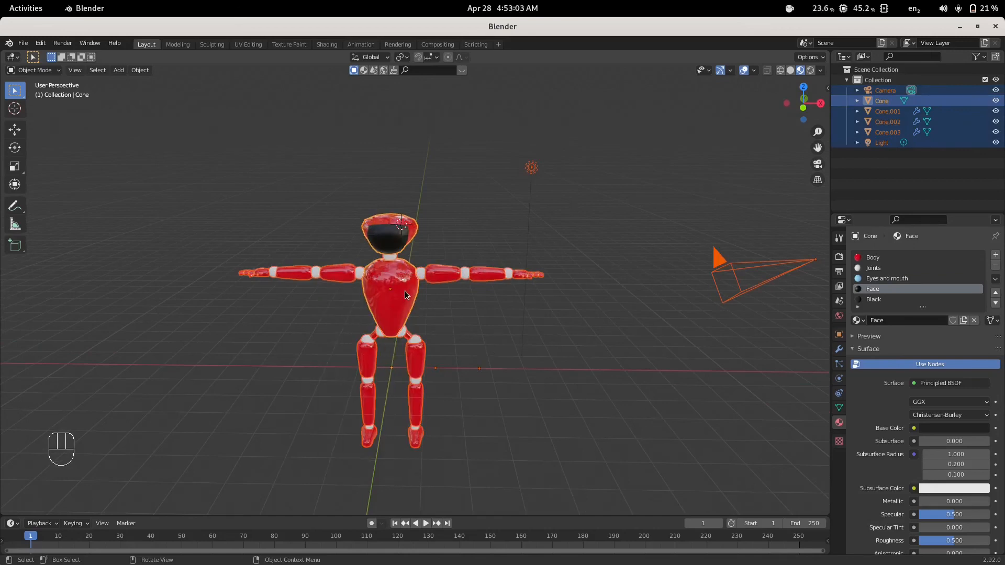
# - Apply subdivision level 2 to all selected objects and clear the selection
pyautogui.scroll(3, 407, 295)
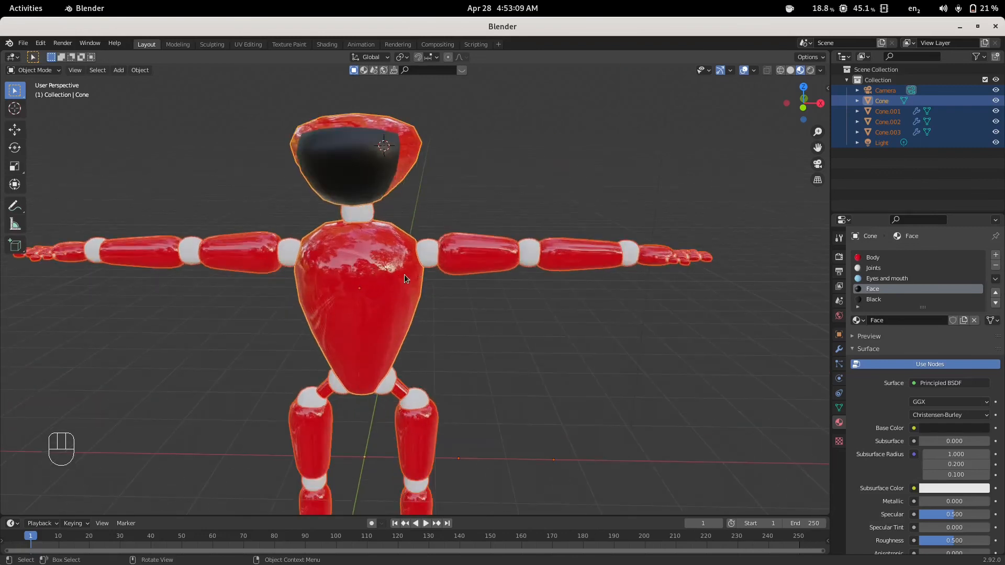
pyautogui.press('ctrl')
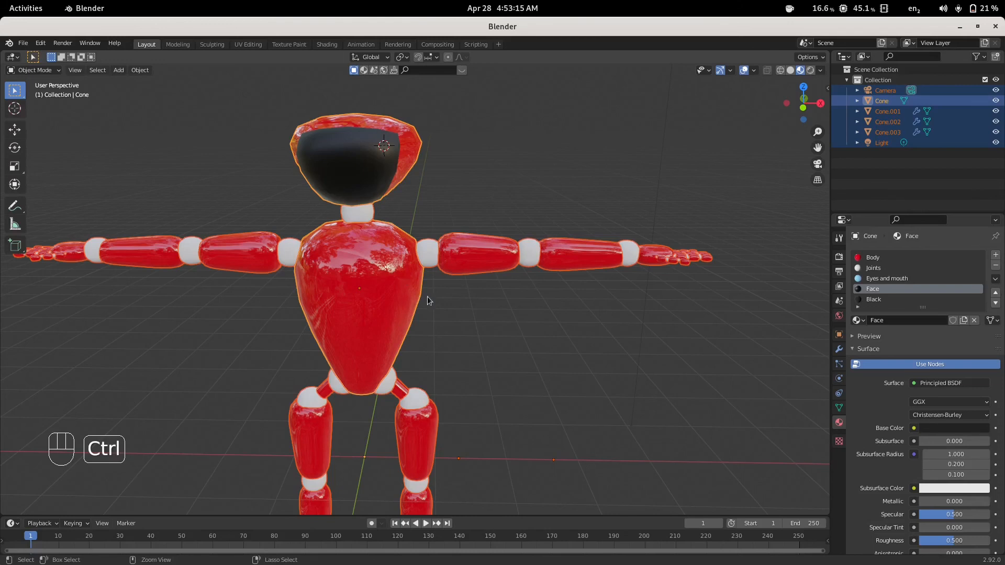
pyautogui.hotkey('ctrl', '2')
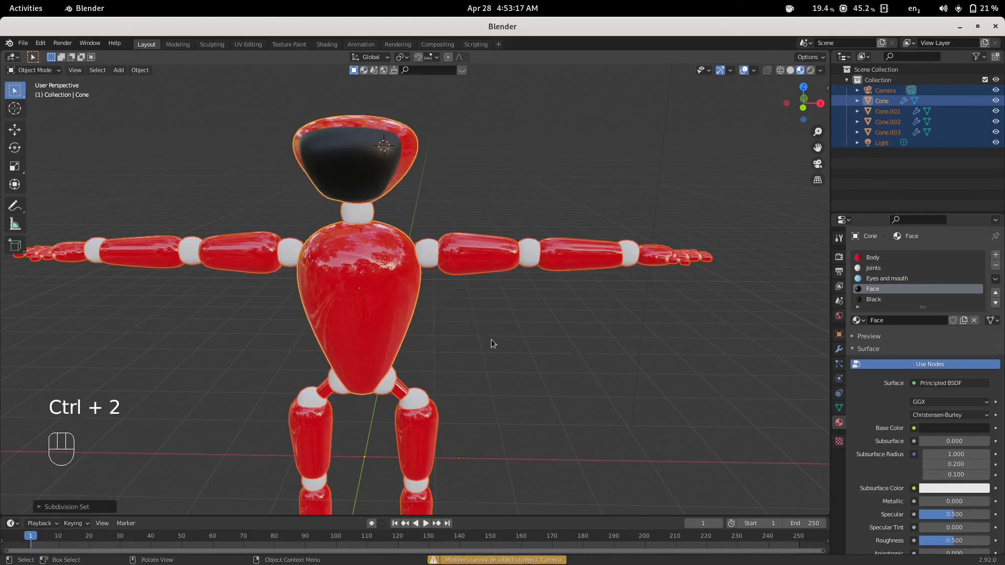
pyautogui.click(493, 343)
# - Switch the viewport to rendered shading and set the render engine to Cycles
pyautogui.scroll(-4, 354, 303)
pyautogui.moveTo(385, 312); pyautogui.dragTo(382, 287, button='middle')
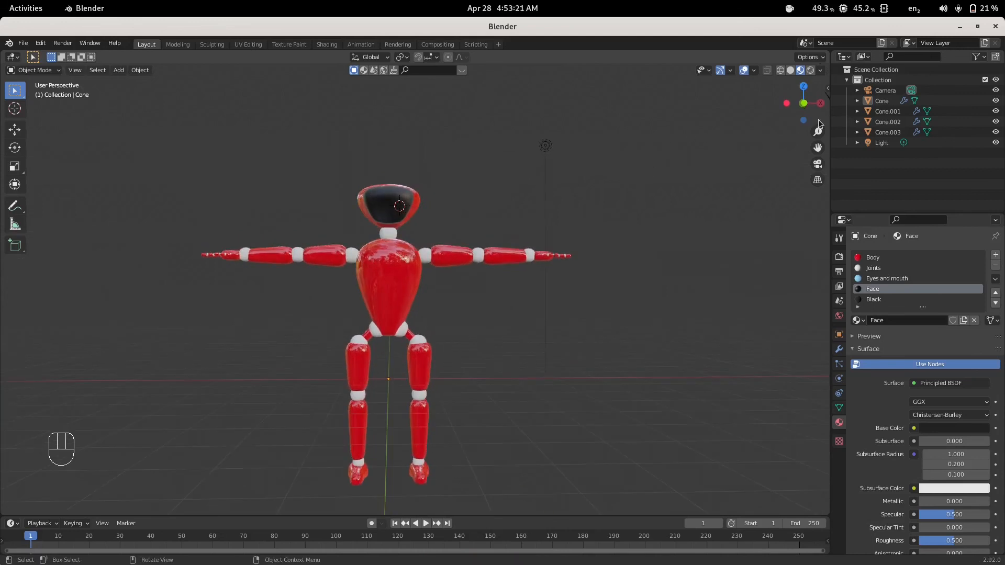
pyautogui.click(811, 71)
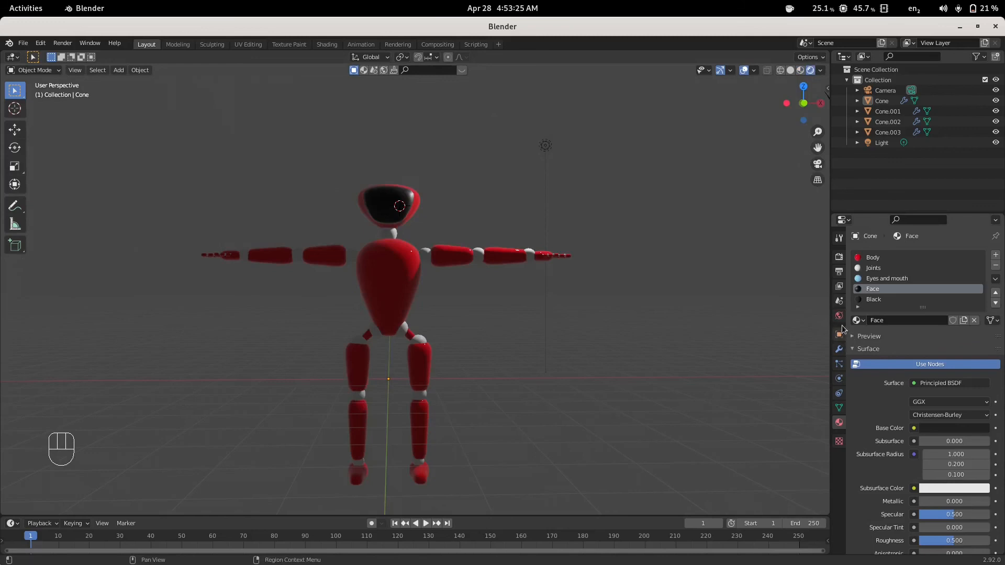
pyautogui.click(839, 257)
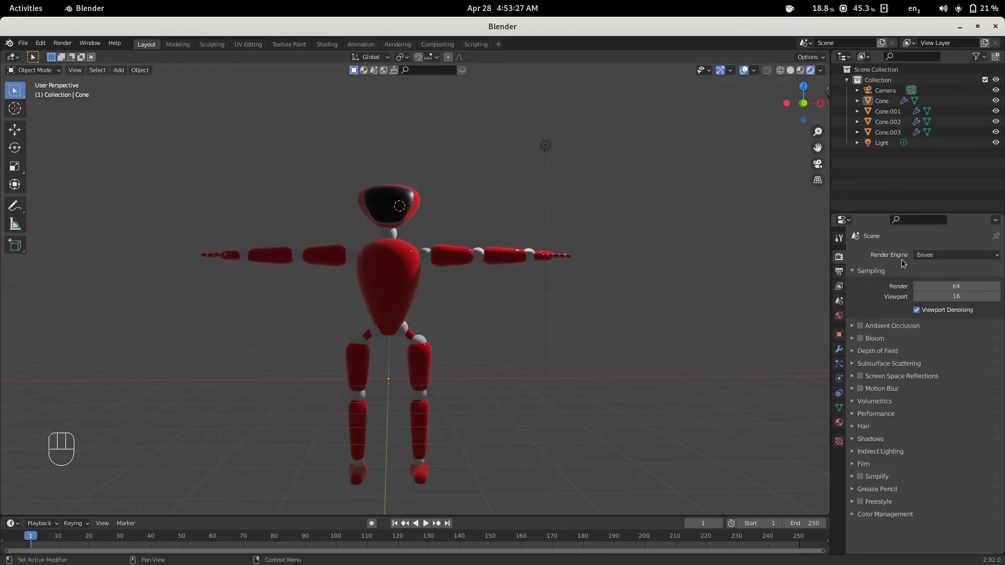
pyautogui.click(929, 255)
pyautogui.click(924, 291)
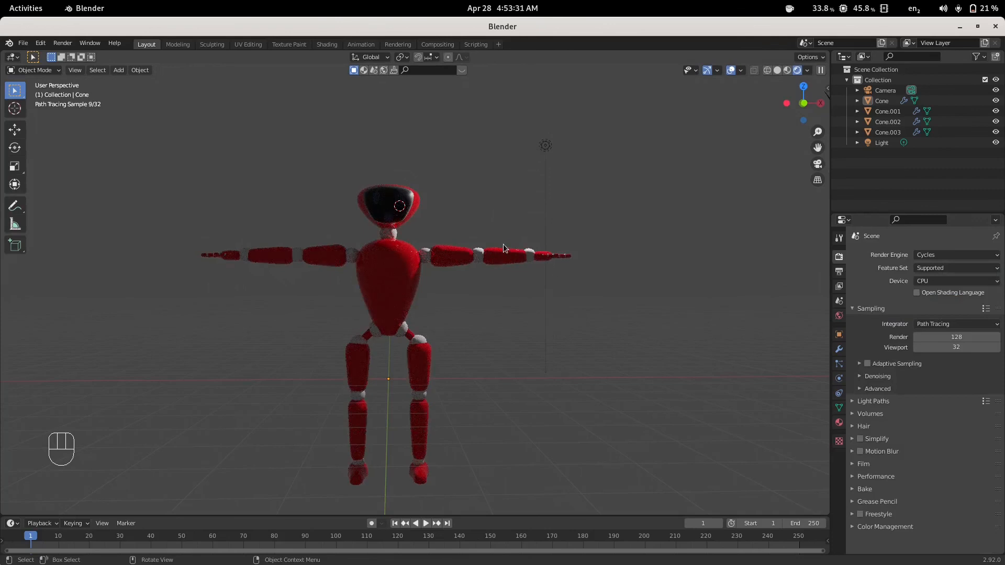
# - Raise the emission strength of the Eyes and mouth material to about 42.6
pyautogui.moveTo(504, 244)
pyautogui.mouseDown(button='middle')
pyautogui.moveTo(510, 261)
pyautogui.moveTo(487, 279)
pyautogui.mouseUp(button='middle')
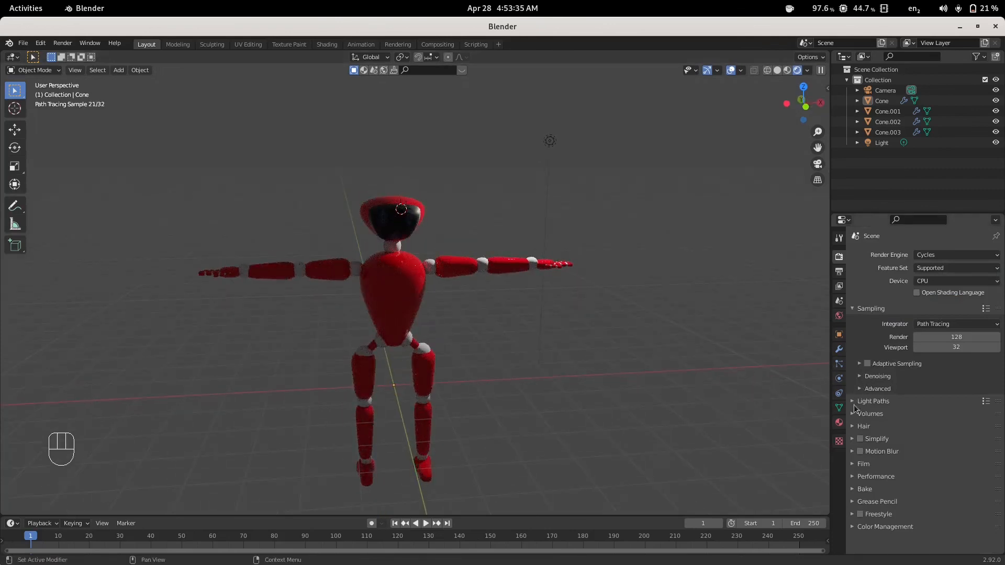
pyautogui.click(839, 422)
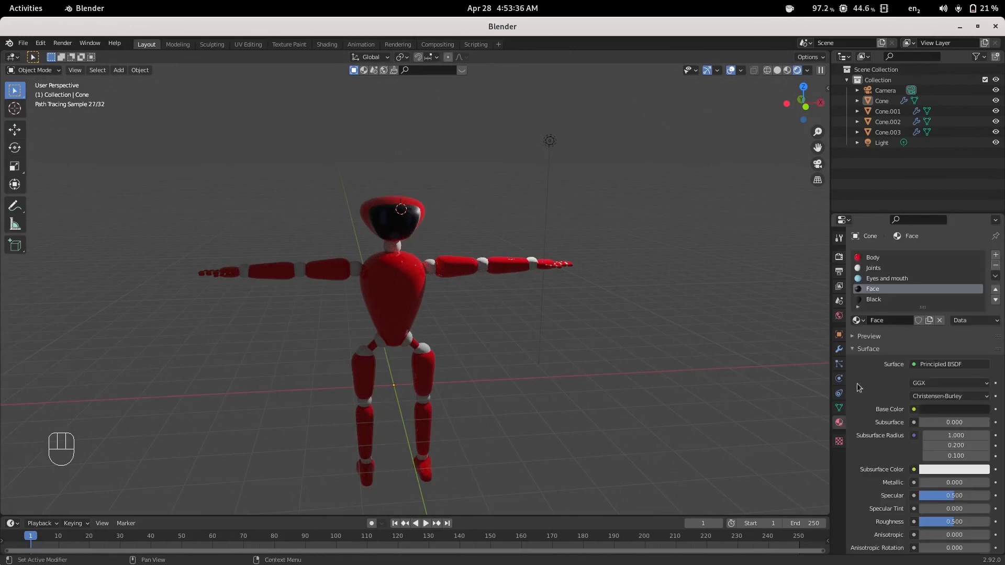
pyautogui.click(880, 279)
pyautogui.scroll(-12, 900, 456)
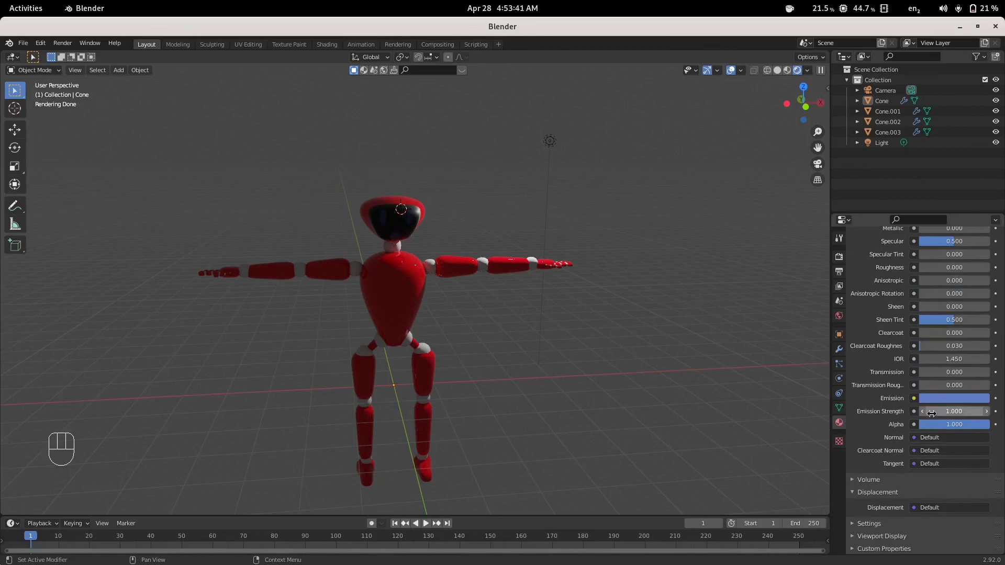
pyautogui.click(956, 411)
pyautogui.write('5')
pyautogui.press('Return')
pyautogui.moveTo(955, 411)
pyautogui.mouseDown()
pyautogui.moveTo(947, 411)
pyautogui.moveTo(989, 412)
pyautogui.moveTo(954, 412)
pyautogui.moveTo(968, 412)
pyautogui.mouseUp()
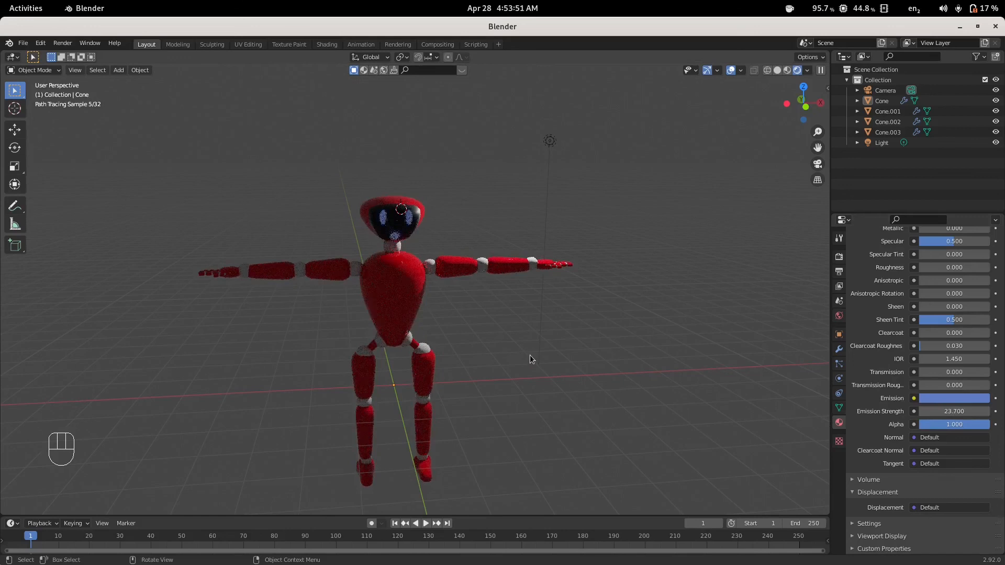
pyautogui.moveTo(935, 417); pyautogui.dragTo(968, 411)
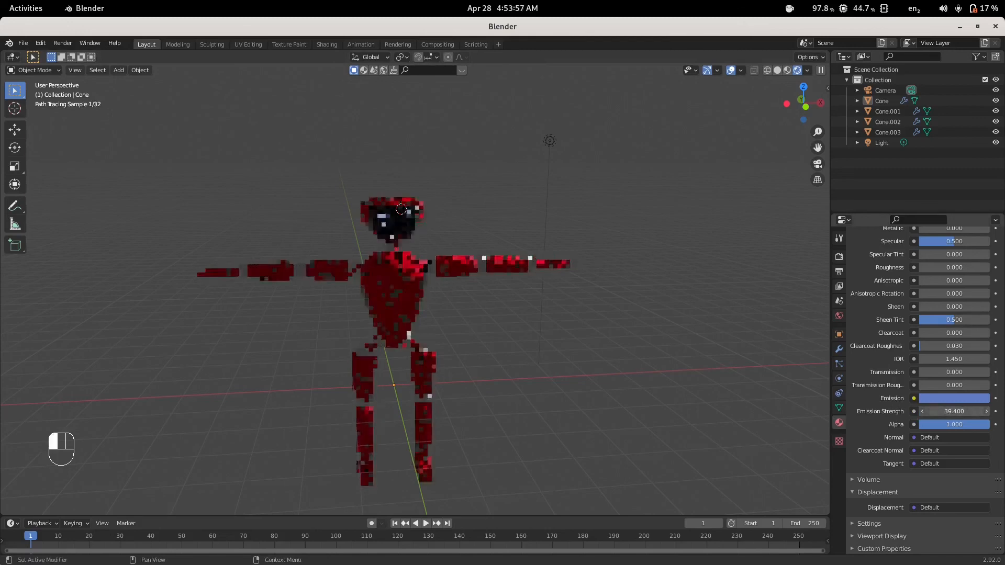
# - In front view, move all objects up about 2.35 m along Z so the character's feet rest on the ground line
pyautogui.moveTo(500, 379); pyautogui.dragTo(454, 375, button='middle')
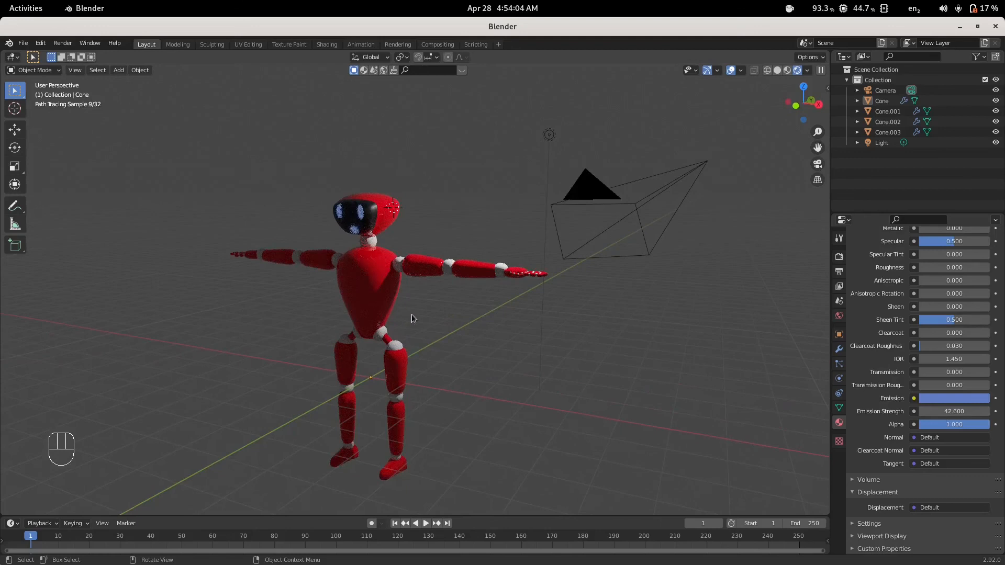
pyautogui.moveTo(425, 343); pyautogui.dragTo(484, 364, button='middle')
pyautogui.press('KP_1')
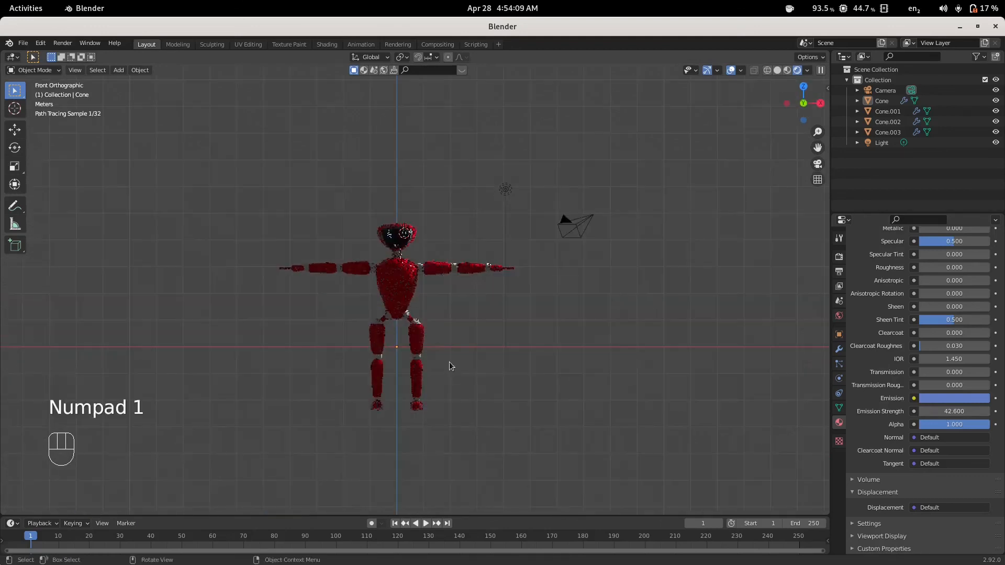
pyautogui.press('a')
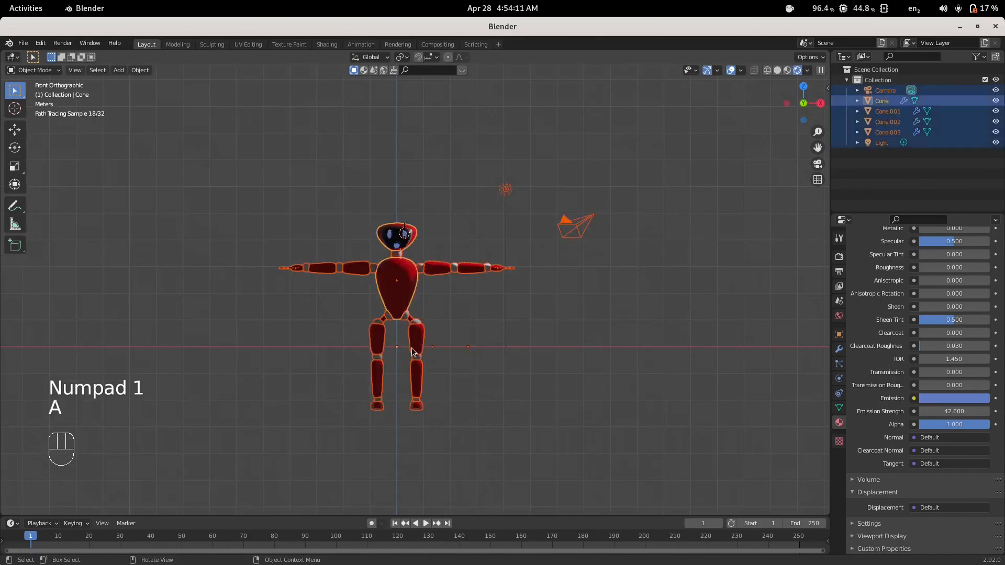
pyautogui.press('g')
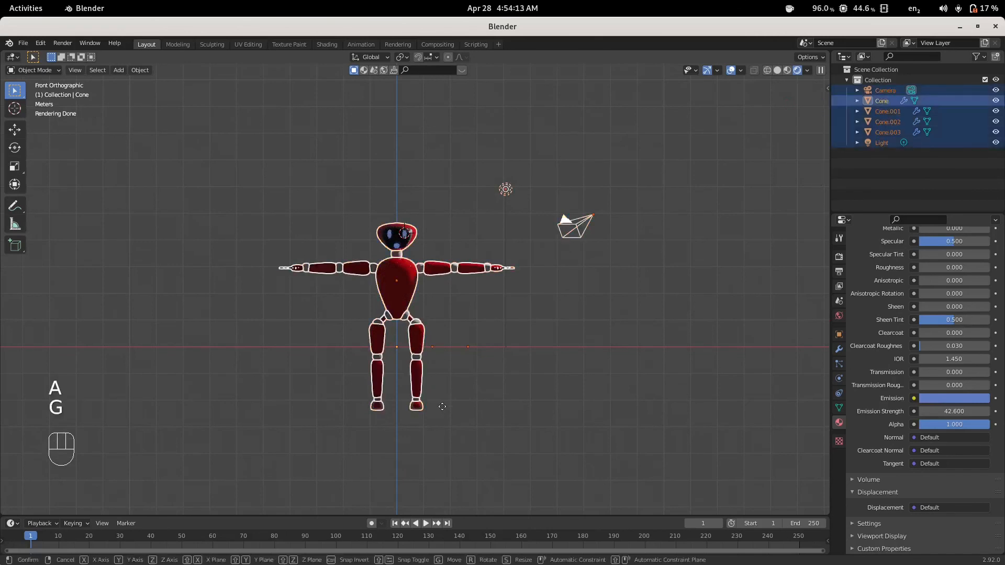
pyautogui.press('z')
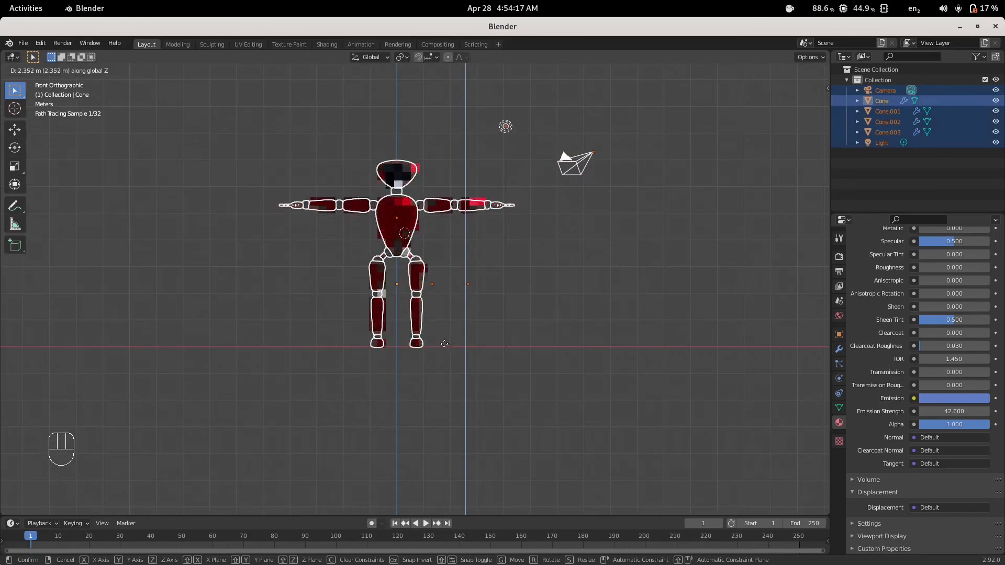
pyautogui.click(444, 344)
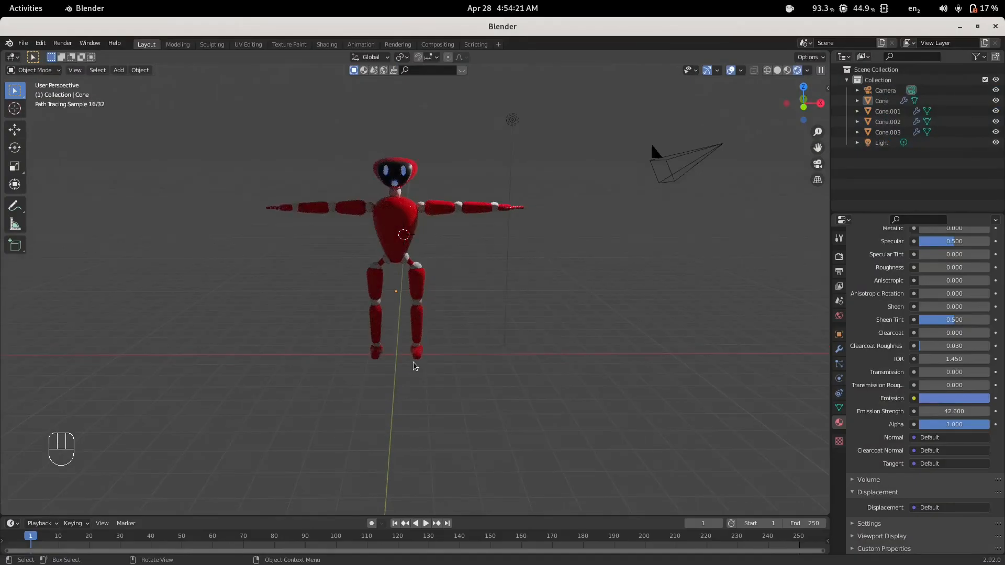
# - Snap the 3D cursor to the world origin
pyautogui.hotkey('shift', 's')
pyautogui.hotkey('shift', 's')
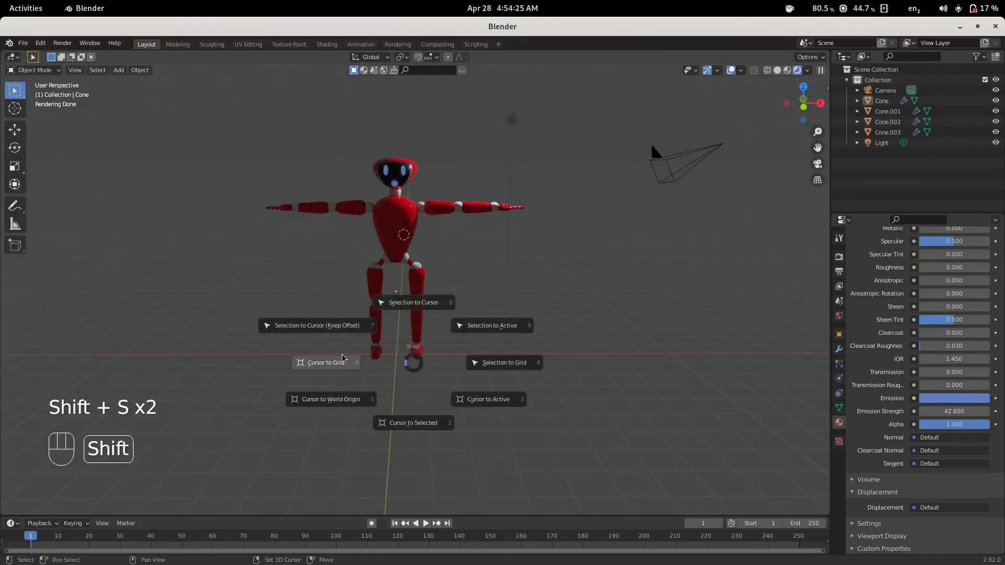
pyautogui.click(362, 402)
# - Add a mesh plane at the 3D cursor and scale it up into a large floor reaching far beyond the character
pyautogui.hotkey('shift', 'a')
pyautogui.moveTo(438, 379)
pyautogui.moveTo(408, 352)
pyautogui.click(478, 351)
pyautogui.press('s')
pyautogui.click(111, 302)
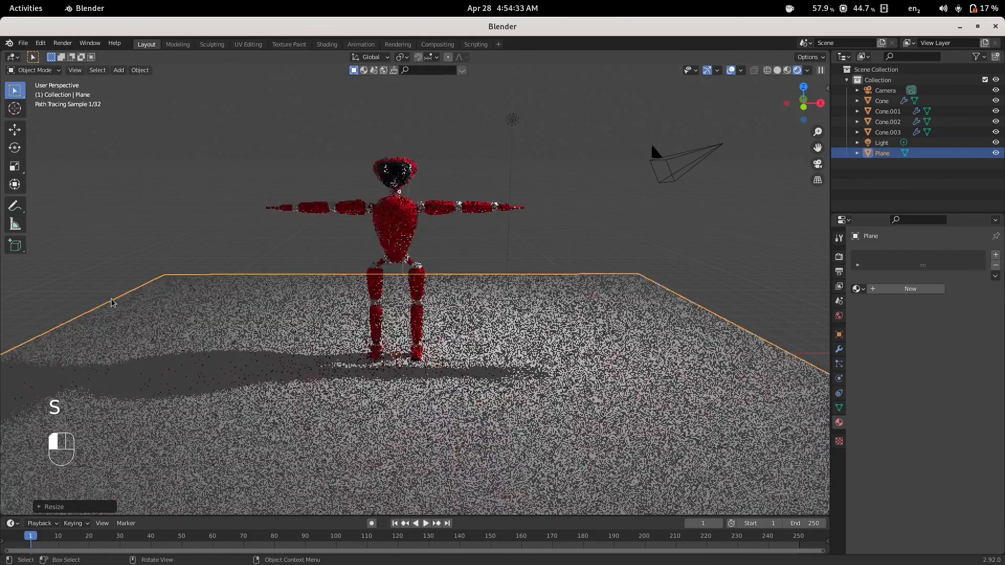
pyautogui.press('s')
pyautogui.press('s')
pyautogui.click(555, 361)
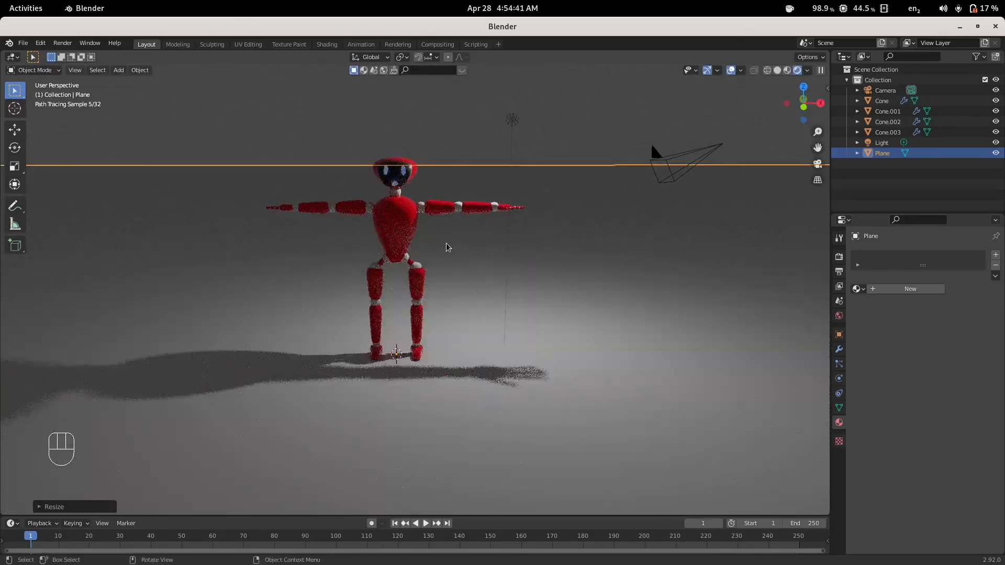
pyautogui.scroll(2, 467, 233)
pyautogui.moveTo(470, 231)
pyautogui.keyDown('shift'); pyautogui.mouseDown(button='middle')
pyautogui.moveTo(465, 248)
pyautogui.moveTo(467, 228)
pyautogui.mouseUp(button='middle'); pyautogui.keyUp('shift')
pyautogui.scroll(2, 442, 229)
pyautogui.scroll(-2, 442, 229)
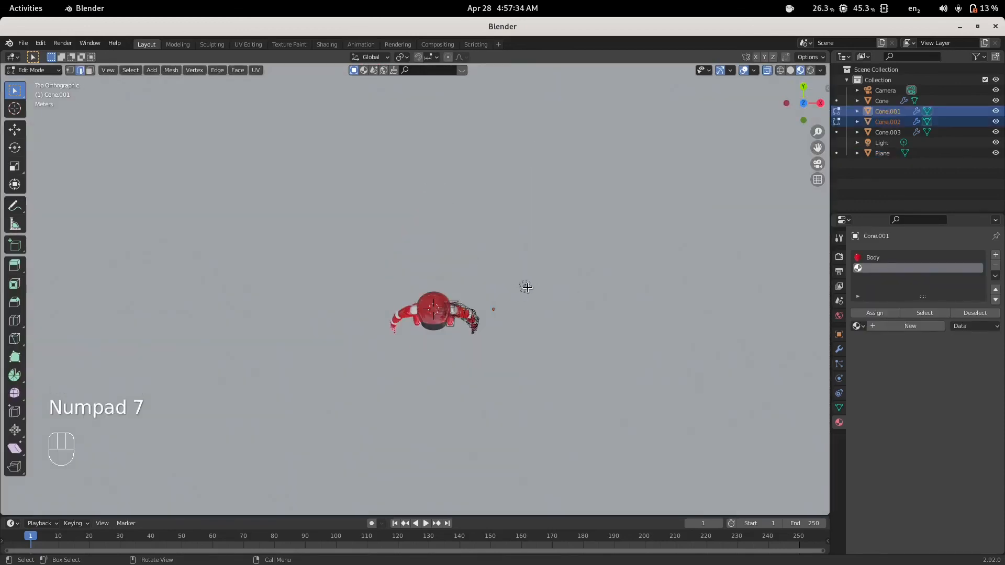
# - Finish editing the arm meshes Cone.001 and Cone.002 and return to Object Mode
pyautogui.press('Tab')
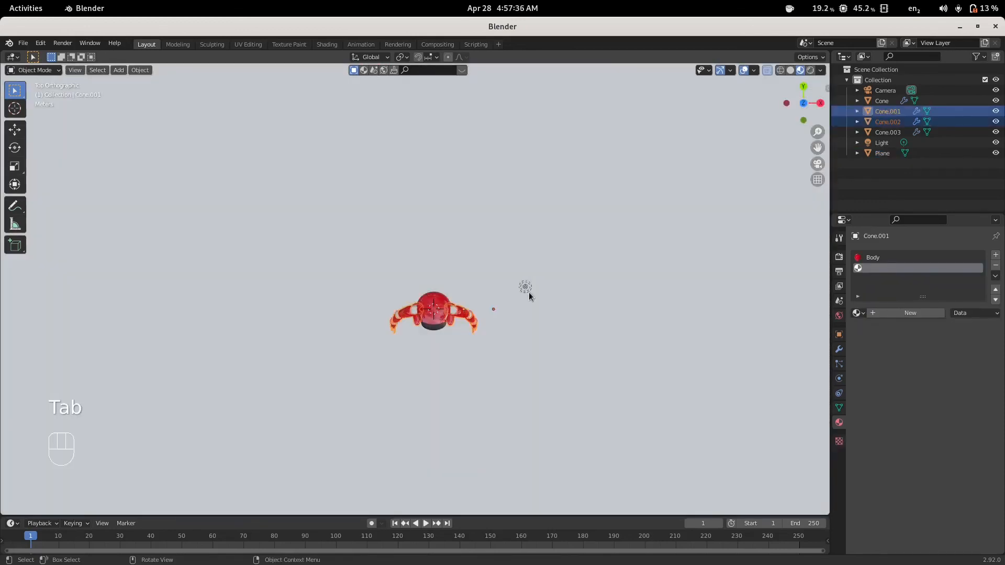
# - Move the point light to the open area in front of the character, off to one side
pyautogui.click(527, 289)
pyautogui.press('g')
pyautogui.press('g')
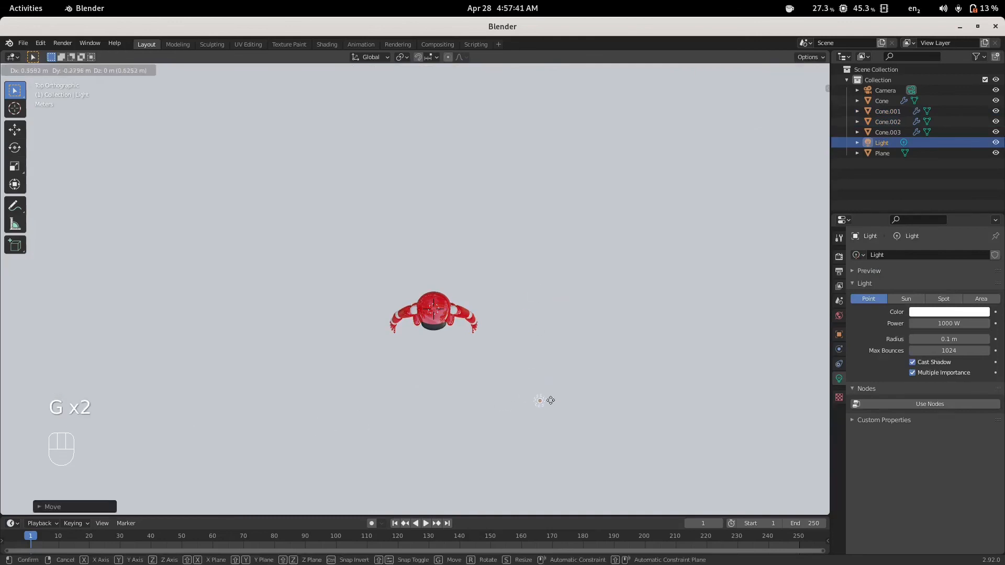
pyautogui.click(548, 399)
# - Duplicate the light twice, placing one copy opposite it on the character's other side and one farther forward between them
pyautogui.hotkey('shift', 's')
pyautogui.hotkey('shift', 'd')
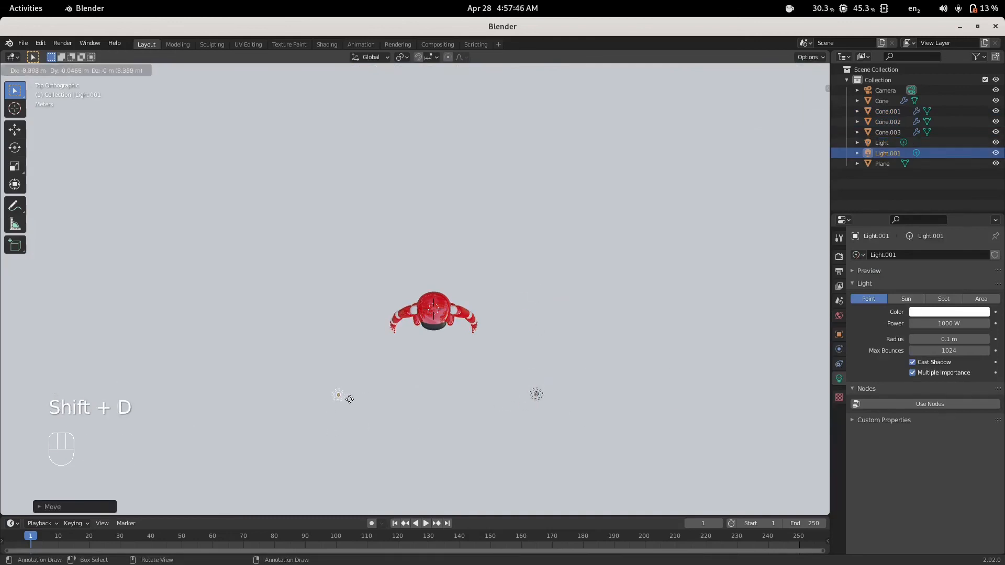
pyautogui.click(338, 398)
pyautogui.press('g')
pyautogui.click(353, 408)
pyautogui.hotkey('shift', 'd')
pyautogui.click(493, 443)
# - Preview the lit scene through the camera in Rendered shading from several angles and return to Material Preview
pyautogui.moveTo(493, 443); pyautogui.dragTo(632, 381, button='middle')
pyautogui.press('KP_0')
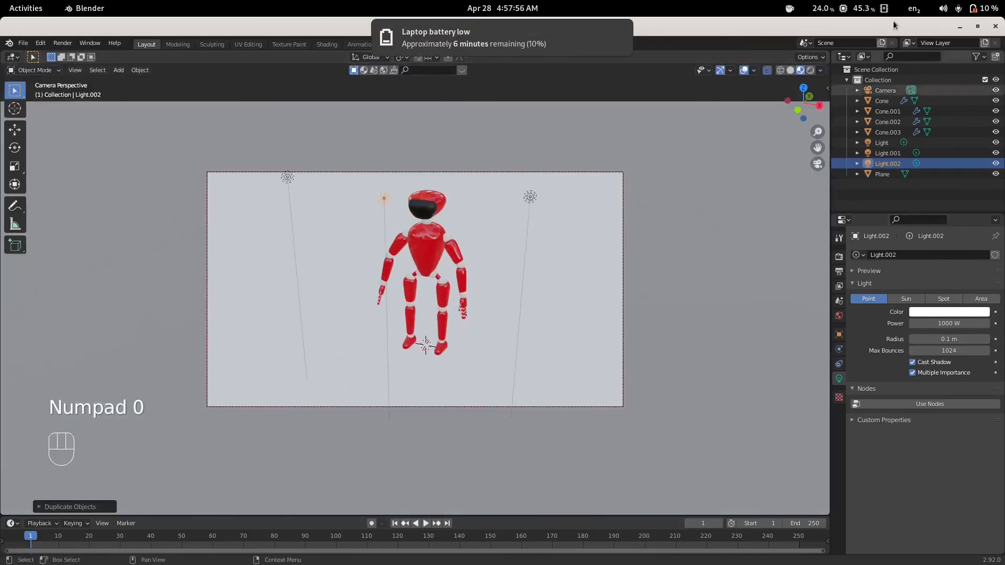
pyautogui.press('z')
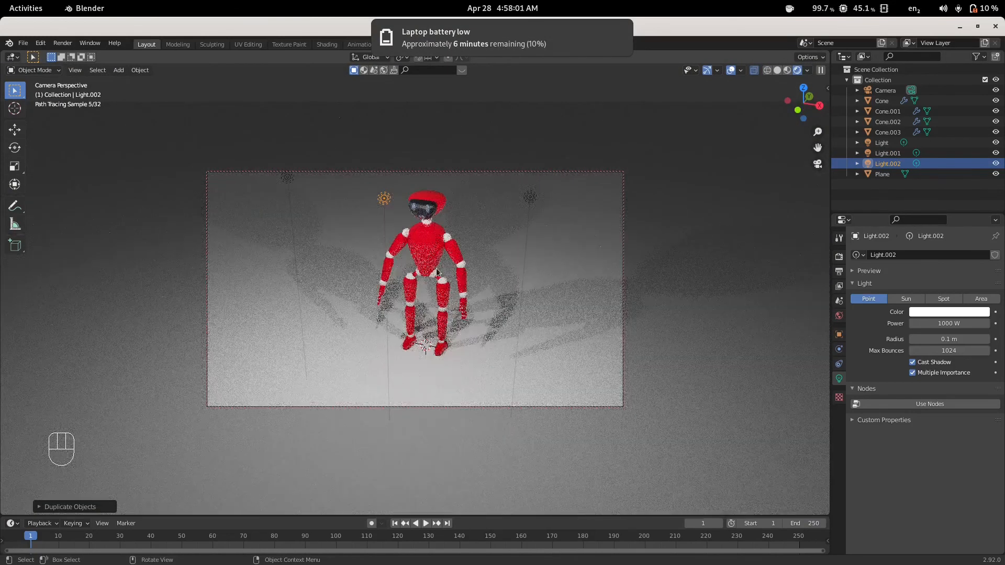
pyautogui.scroll(1, 437, 269)
pyautogui.moveTo(476, 263)
pyautogui.keyDown('shift'); pyautogui.mouseDown(button='middle')
pyautogui.moveTo(462, 291)
pyautogui.moveTo(362, 332)
pyautogui.mouseUp(button='middle'); pyautogui.keyUp('shift')
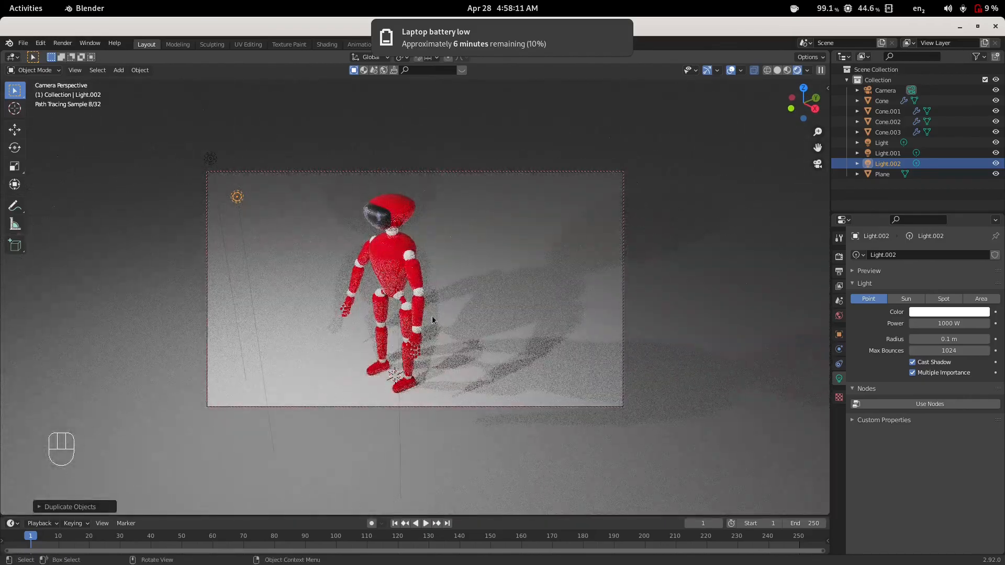
pyautogui.moveTo(432, 320); pyautogui.dragTo(396, 314, button='middle')
pyautogui.click(787, 72)
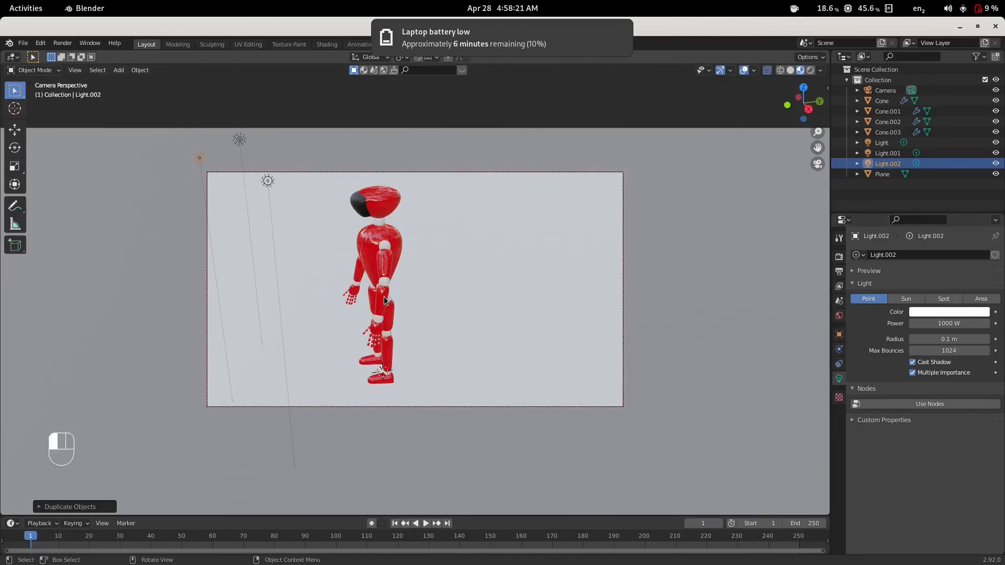
# - In Cone.001's mesh, select all linked geometry of the upper arm, forearm and hand
pyautogui.click(385, 300)
pyautogui.moveTo(385, 300); pyautogui.dragTo(689, 328, button='middle')
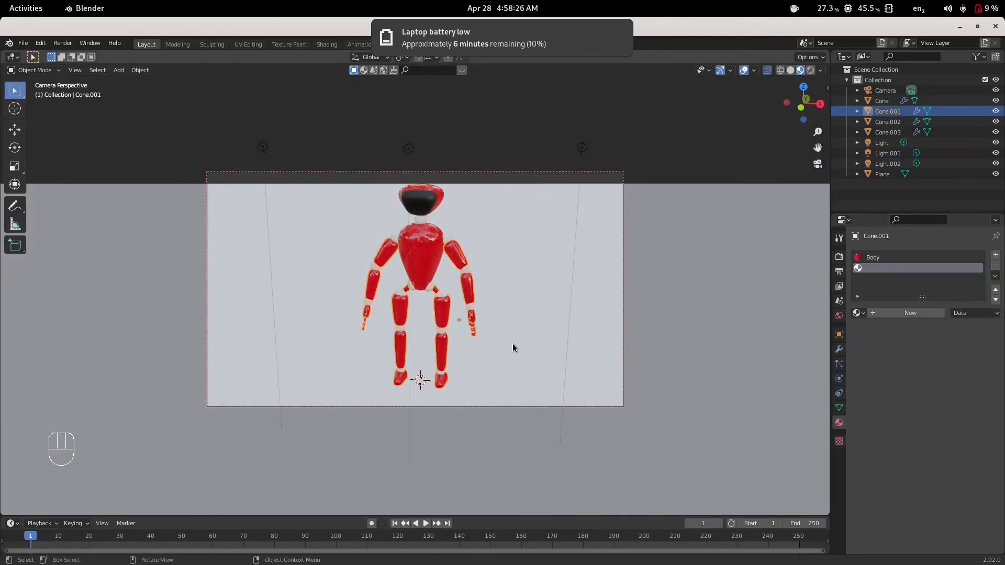
pyautogui.press('Tab')
pyautogui.moveTo(443, 229); pyautogui.dragTo(543, 325)
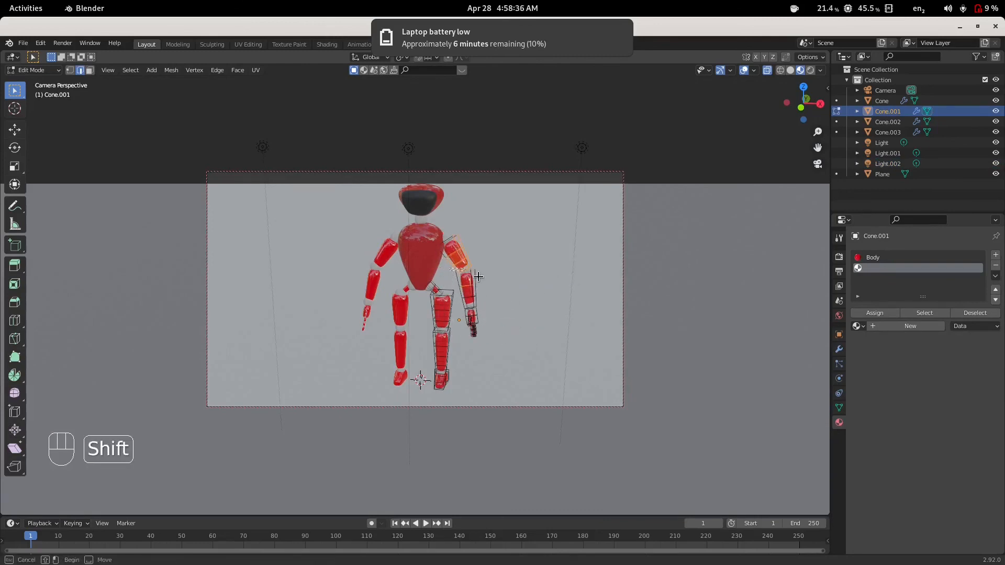
pyautogui.keyDown('shift'); pyautogui.moveTo(480, 303); pyautogui.dragTo(524, 345); pyautogui.keyUp('shift')
pyautogui.hotkey('ctrl', 'l')
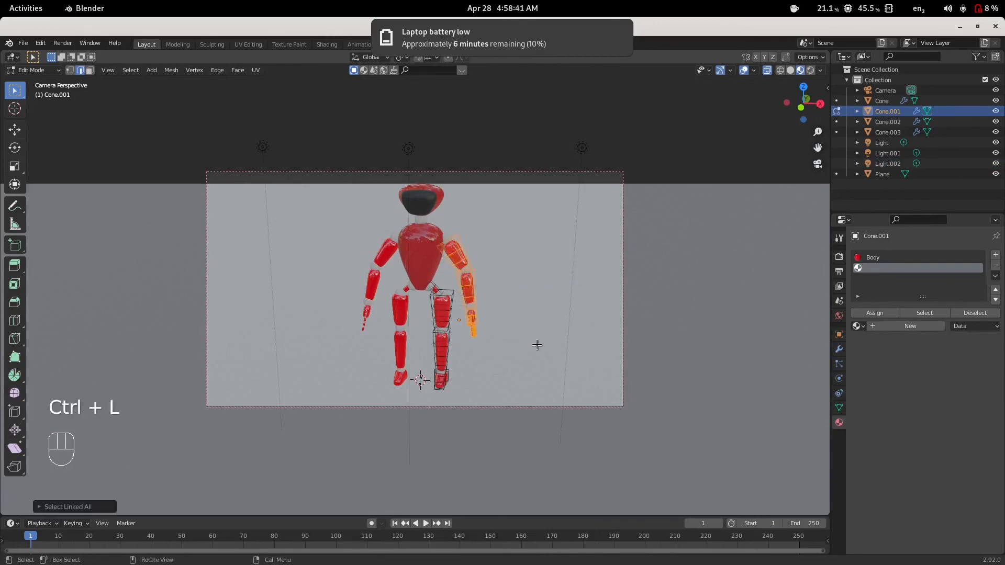
# - Try to rotate the selected red arm segments of Cone.001
pyautogui.press('r')
pyautogui.click(552, 341)
pyautogui.hotkey('ctrl', 'z')
# - Add Cone.002 to the object selection and open both meshes together in Edit Mode
pyautogui.press('Tab')
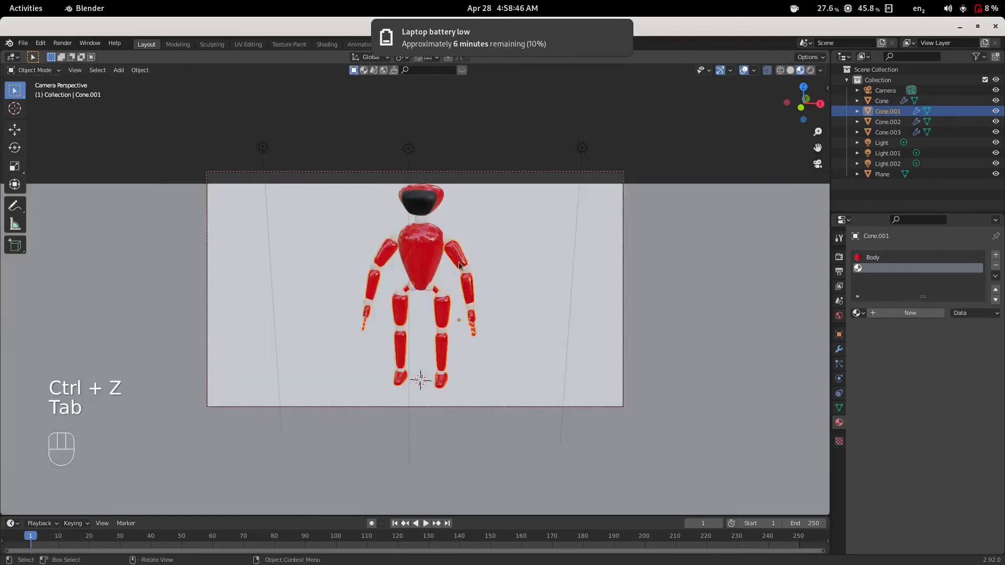
pyautogui.keyDown('shift'); pyautogui.click(461, 265); pyautogui.keyUp('shift')
pyautogui.press('Tab')
# - Try to rotate the selected arm segments across both meshes
pyautogui.press('r')
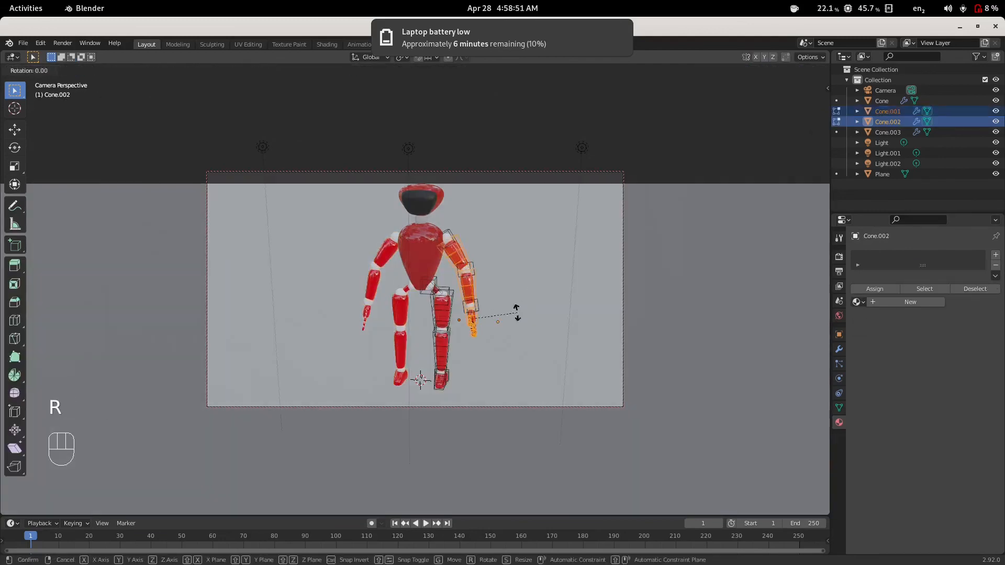
pyautogui.click(527, 316)
pyautogui.hotkey('ctrl', 'z')
# - Add the missing arm joint to the selection, rotate the whole arm outward and move it back onto the shoulder
pyautogui.keyDown('shift'); pyautogui.moveTo(488, 269); pyautogui.dragTo(489, 270); pyautogui.keyUp('shift')
pyautogui.hotkey('ctrl', 'l')
pyautogui.press('r')
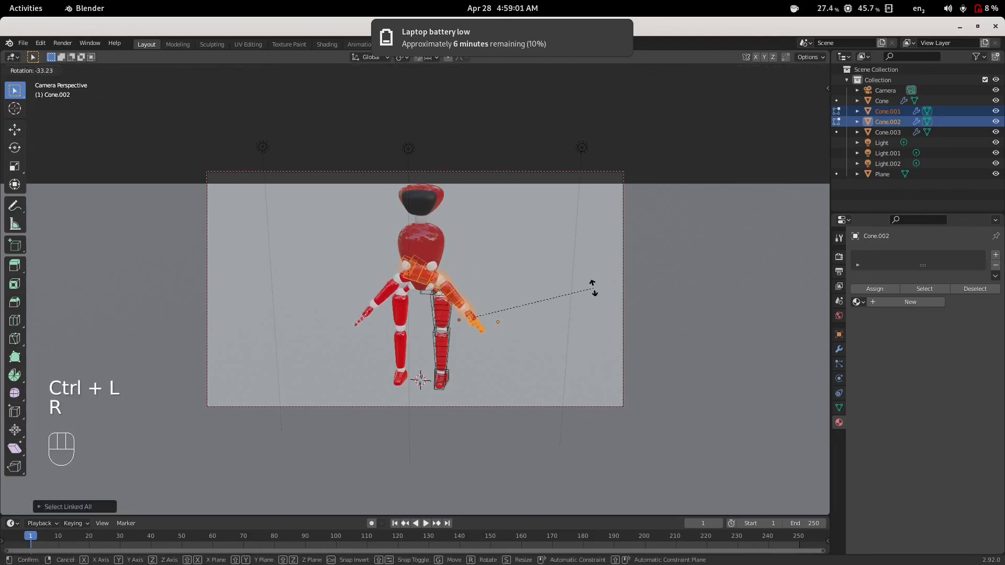
pyautogui.click(628, 258)
pyautogui.press('g')
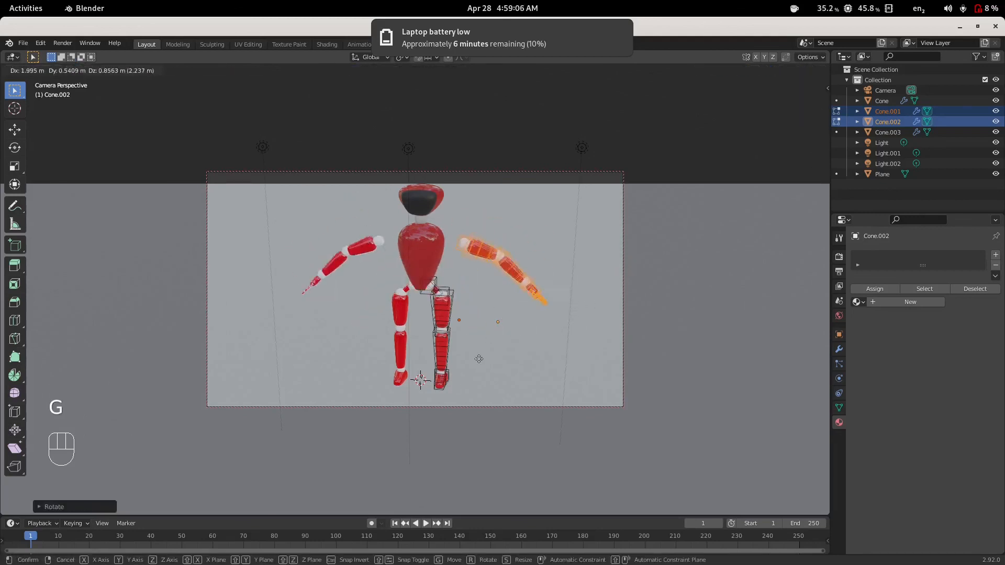
pyautogui.click(494, 249)
# - Select the linked forearm and hand geometry, rotate it upward and reposition it at the elbow
pyautogui.moveTo(508, 344); pyautogui.dragTo(580, 377)
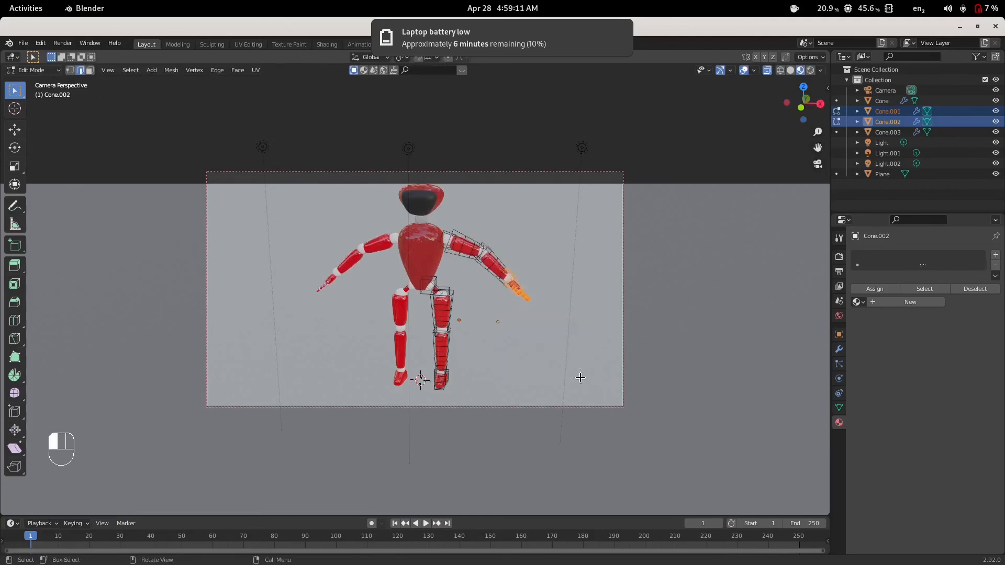
pyautogui.hotkey('ctrl', 'l')
pyautogui.press('r')
pyautogui.click(530, 332)
pyautogui.press('g')
pyautogui.click(543, 308)
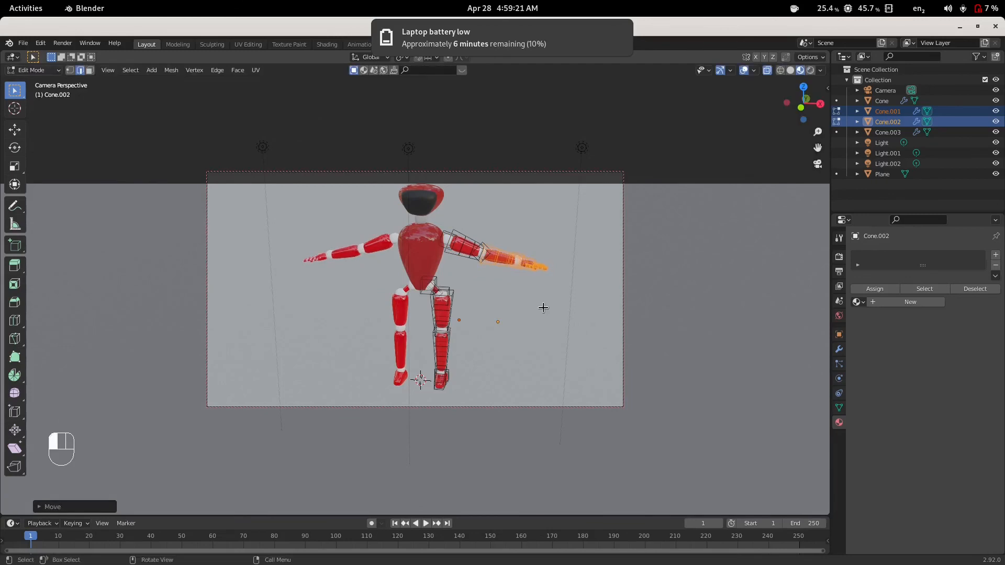
# - In top view, rotate the forearm and hand and move them back to meet the elbow joint
pyautogui.press('KP_7')
pyautogui.press('r')
pyautogui.click(554, 346)
pyautogui.press('g')
pyautogui.click(555, 366)
# - Deselect the arm, frame the character from a three-quarter angle in camera view and render the image
pyautogui.moveTo(555, 367); pyautogui.dragTo(572, 262, button='middle')
pyautogui.press('KP_0')
pyautogui.click(533, 314)
pyautogui.moveTo(536, 322); pyautogui.dragTo(496, 331, button='middle')
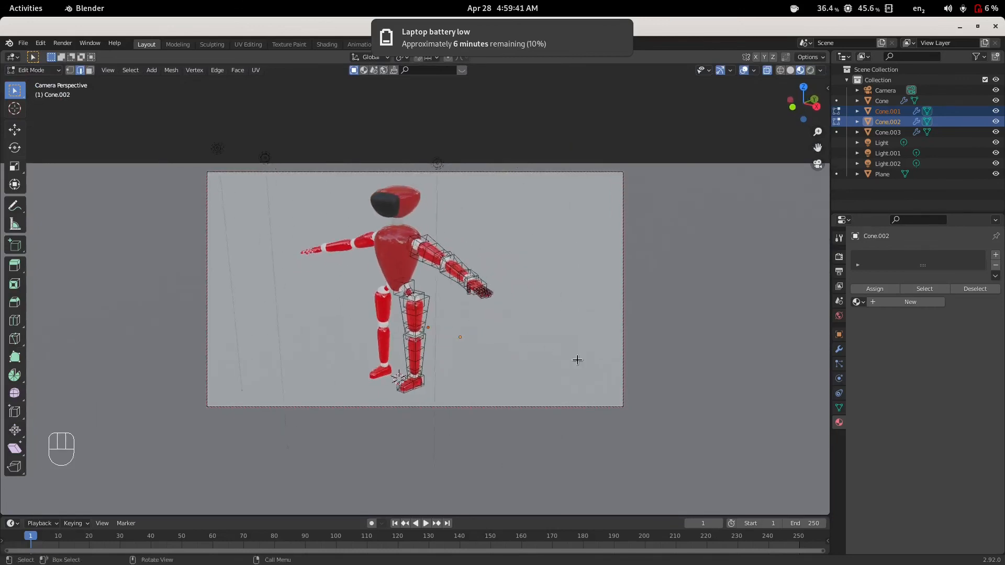
pyautogui.press('F12')
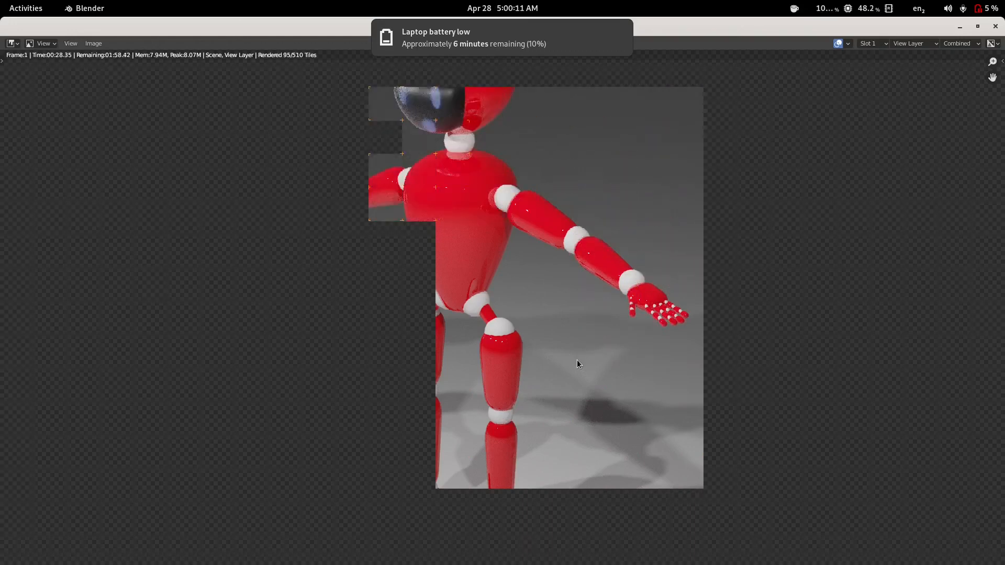
# - Examine the rendered image of the posed character, checking the full figure, lighting and floor shadows
pyautogui.scroll(-2, 577, 360)
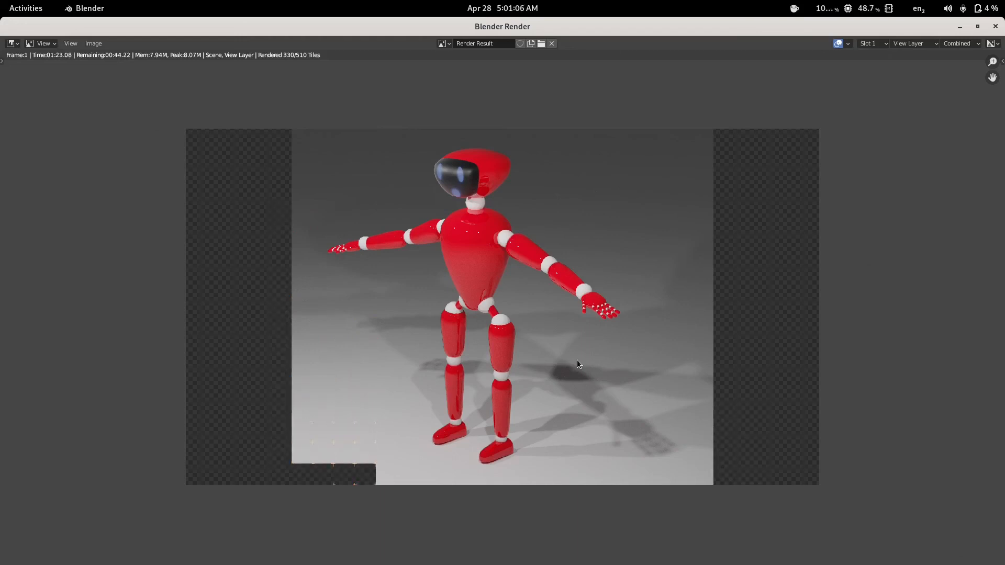
pyautogui.press('XF86MonBrightnessDown')
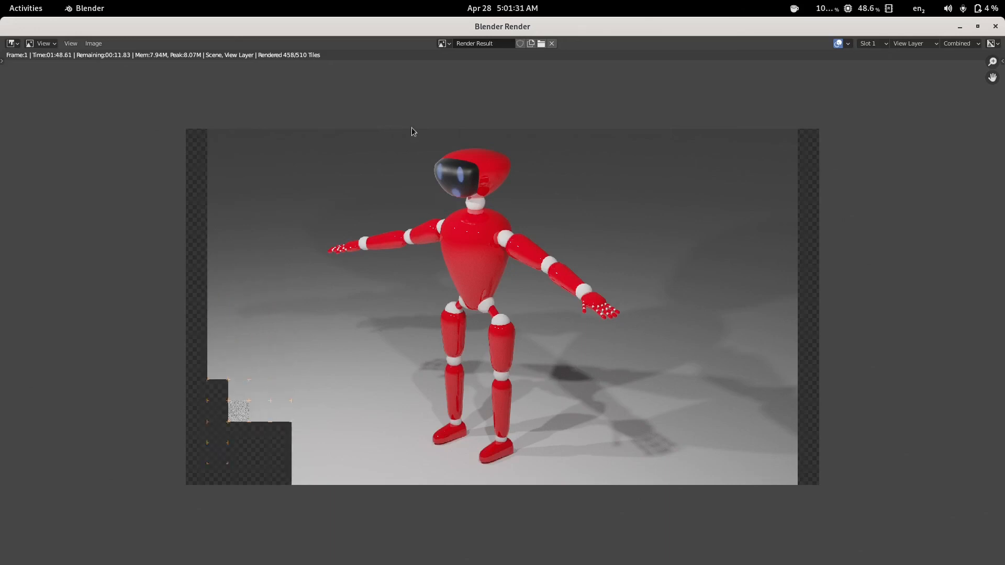
pyautogui.scroll(1, 476, 203)
pyautogui.scroll(-1, 476, 204)
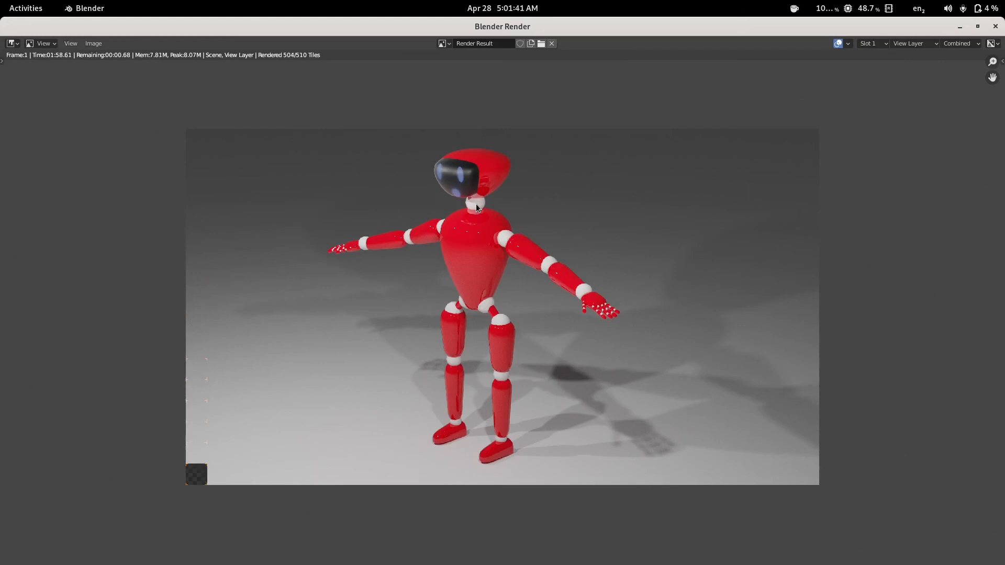
pyautogui.click(627, 31)
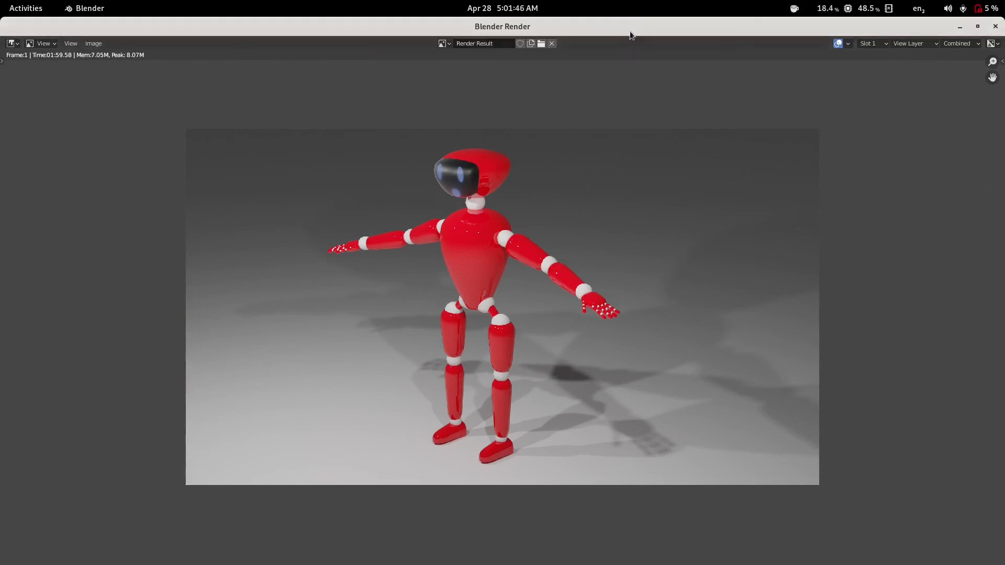
pyautogui.scroll(1, 476, 303)
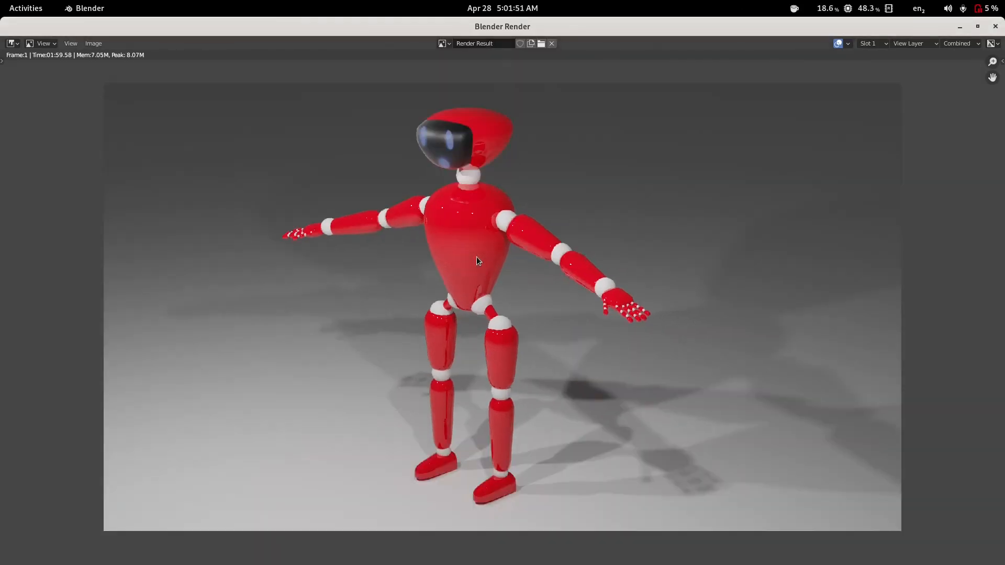